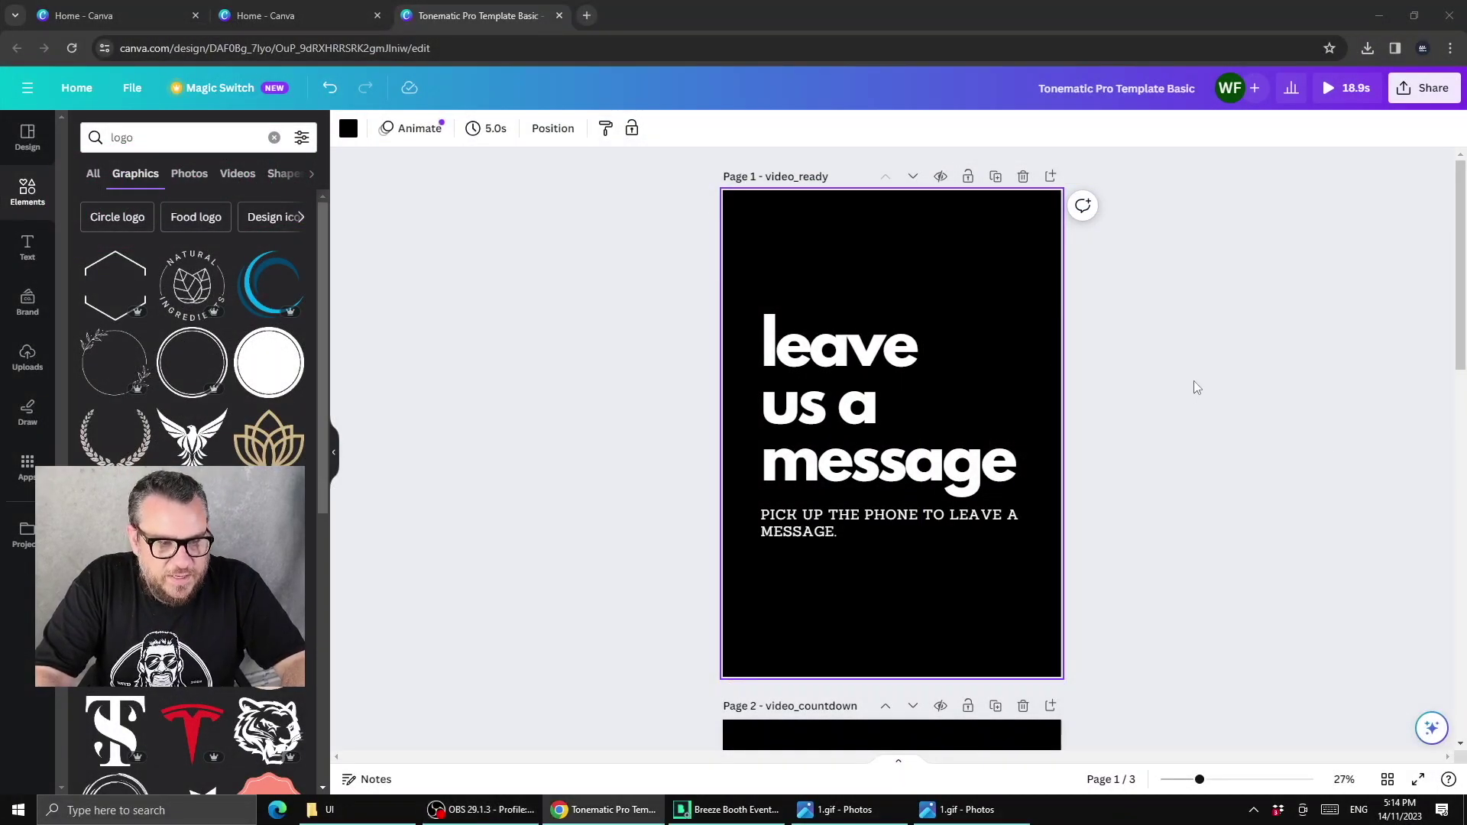
Step: Give the first page (video_ready) a blue-to-pink gradient background
left_click(1193, 380)
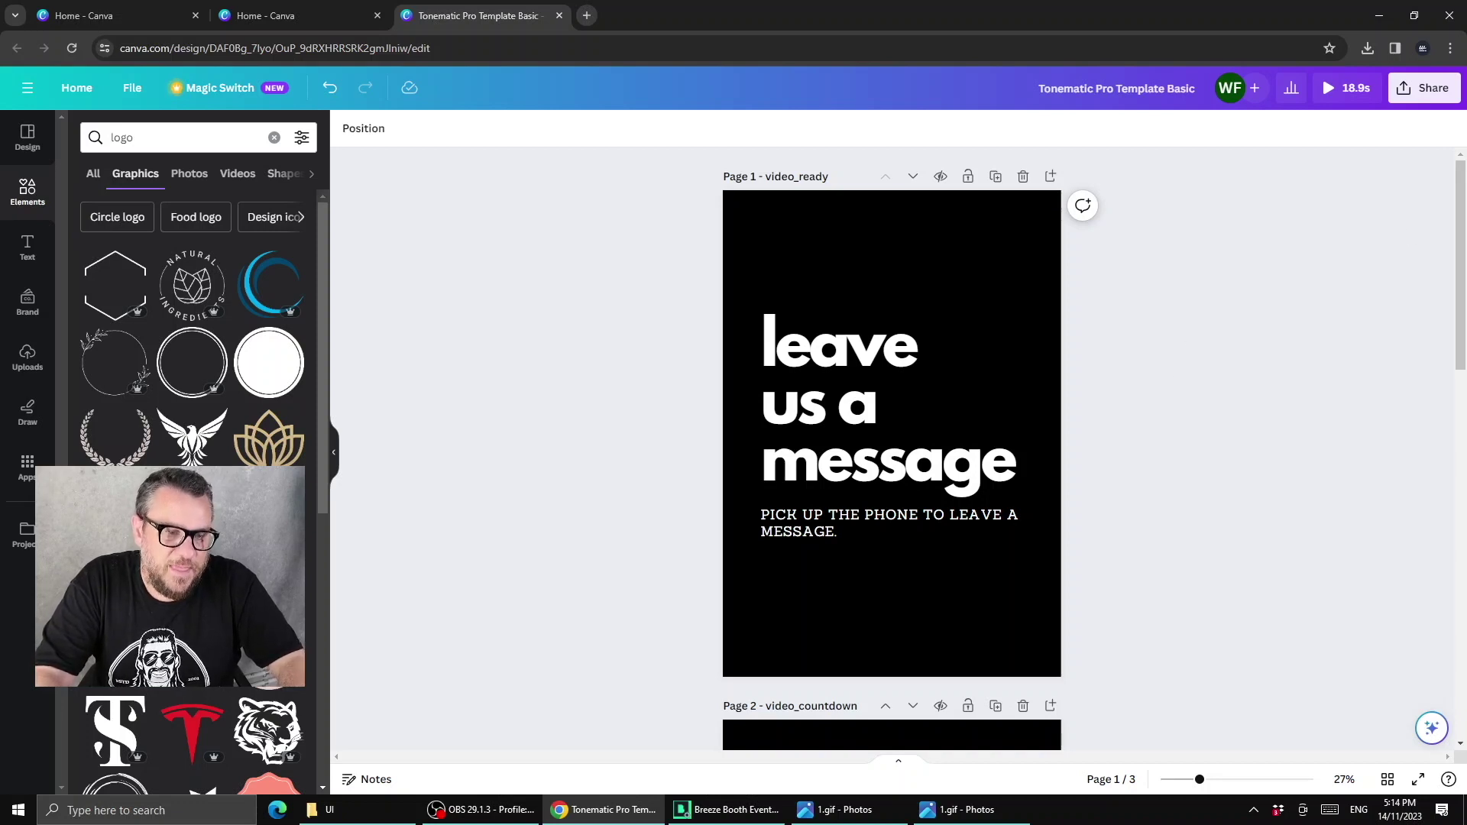
left_click_drag(1460, 199, 1443, 360)
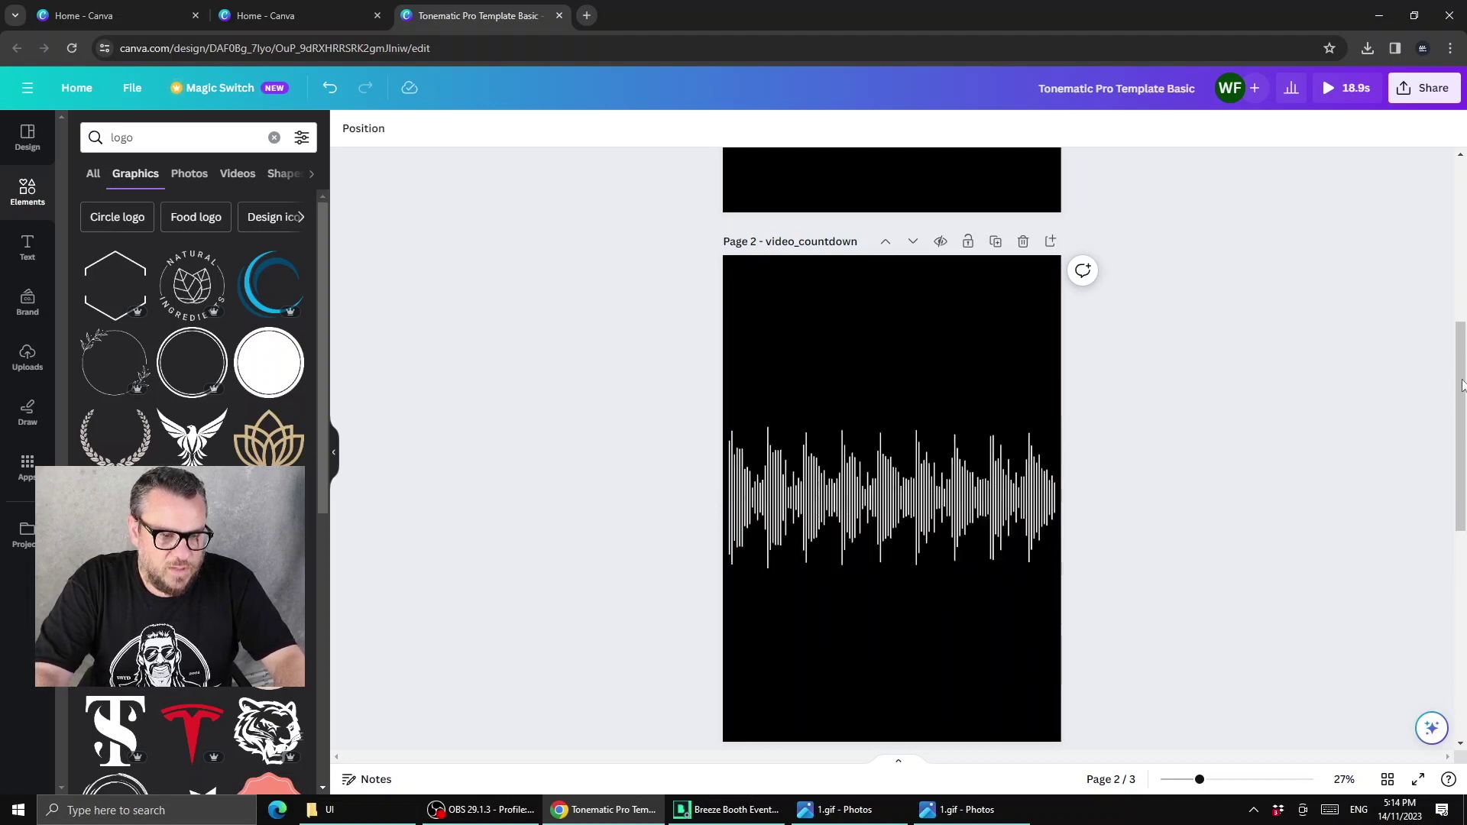
scroll(1462, 384, "down", 5)
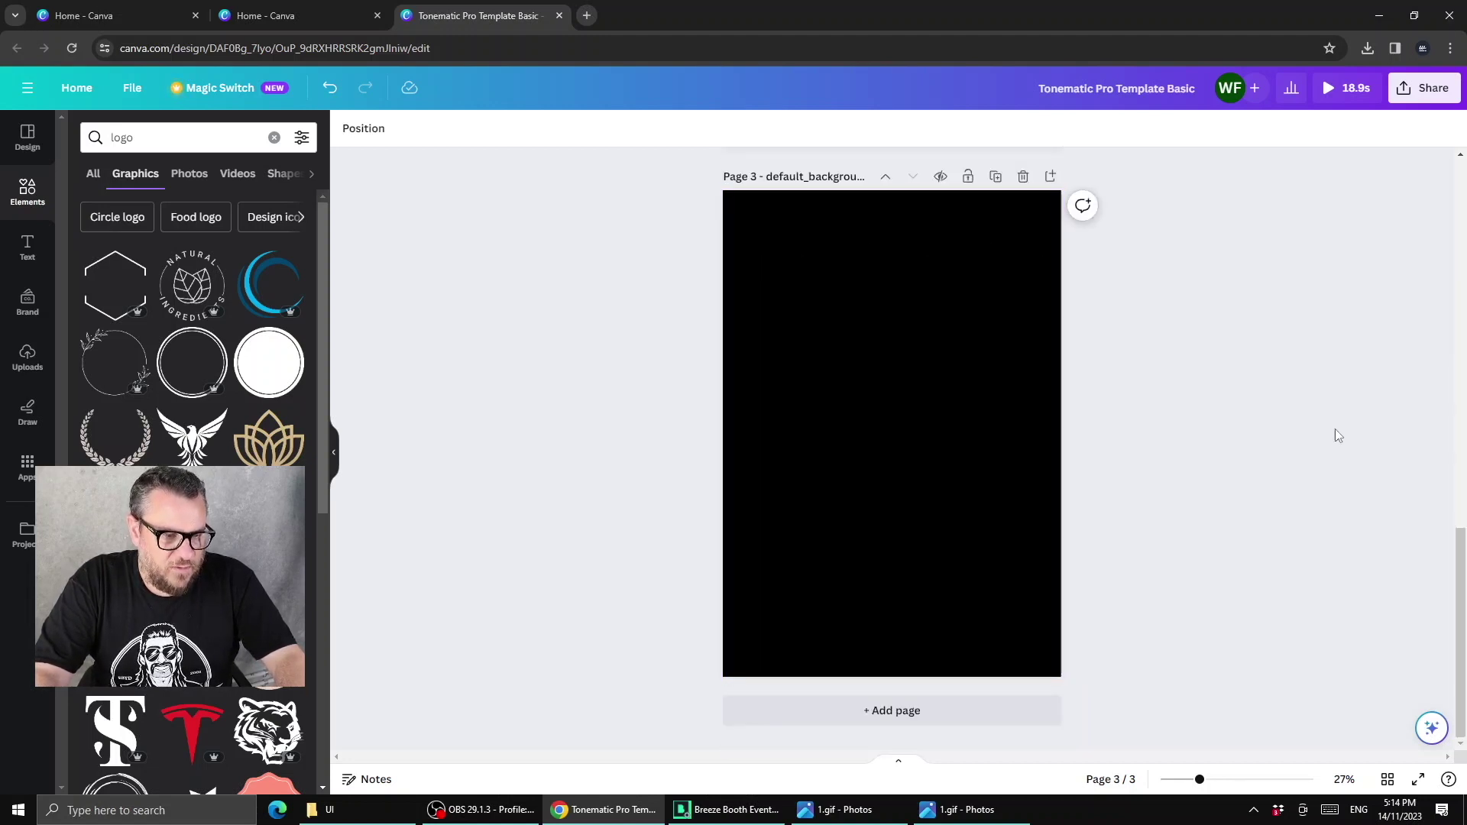
left_click_drag(1460, 546, 1453, 167)
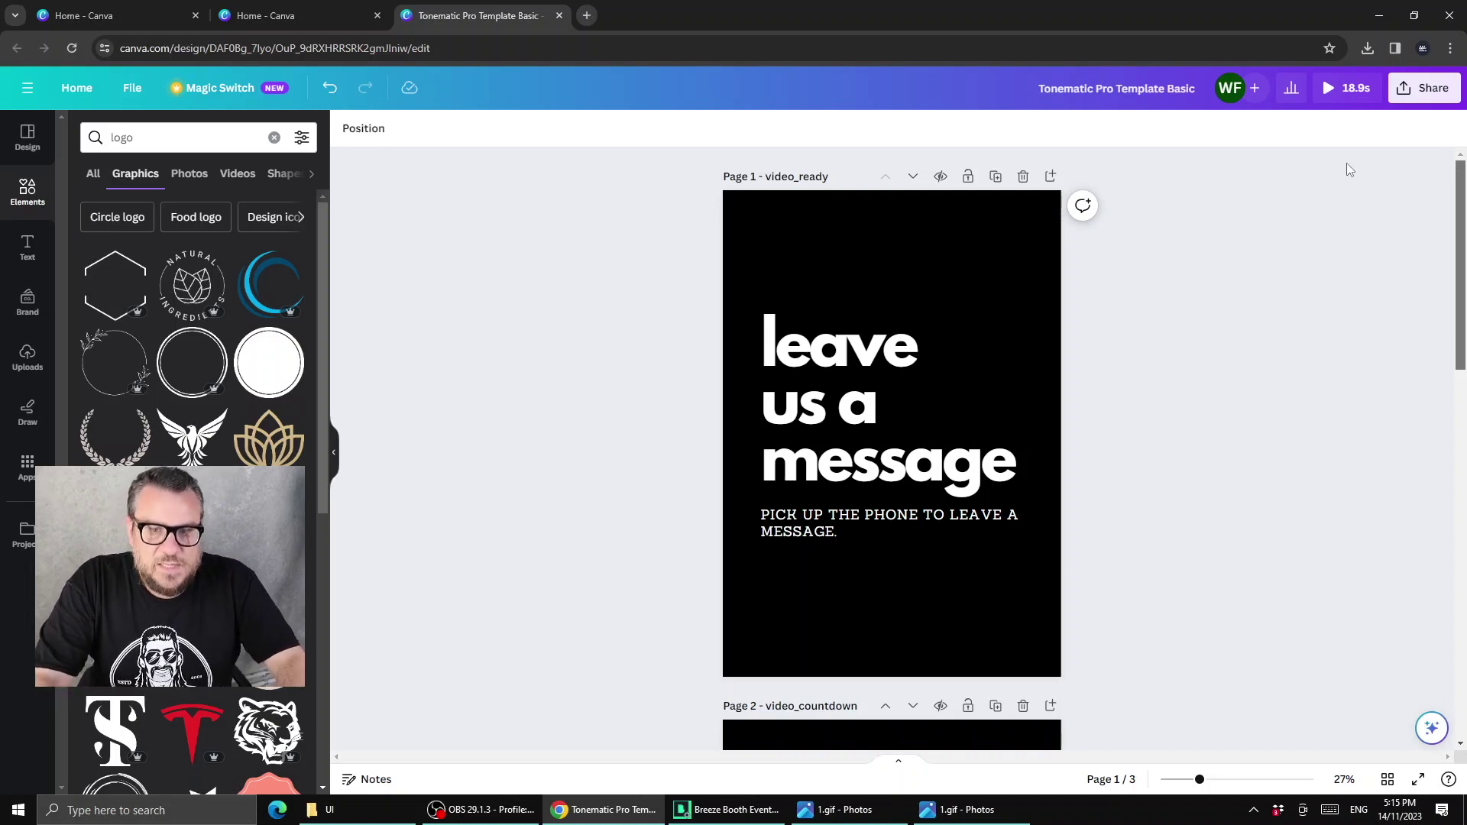
left_click(823, 234)
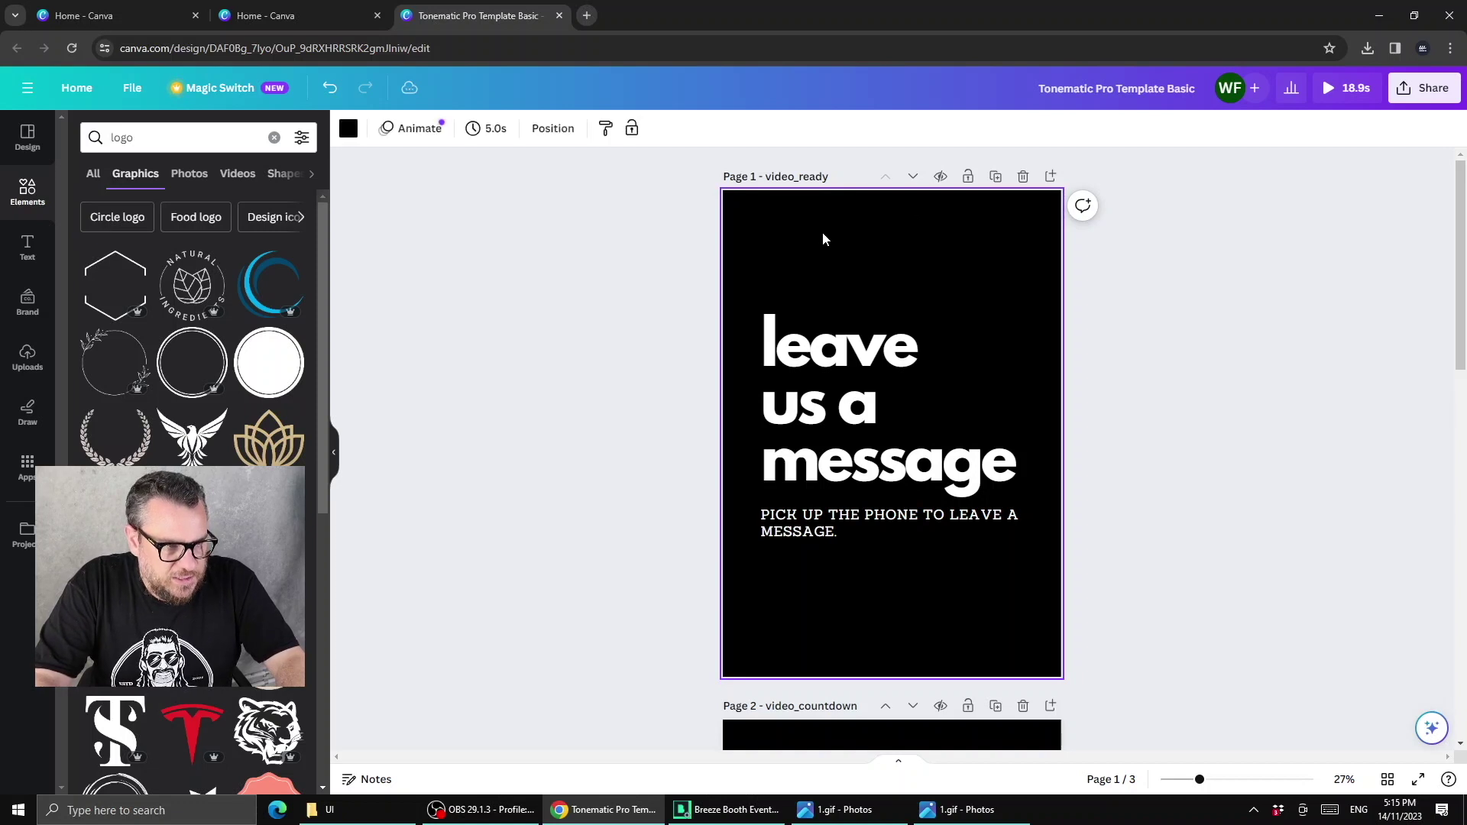
left_click(350, 130)
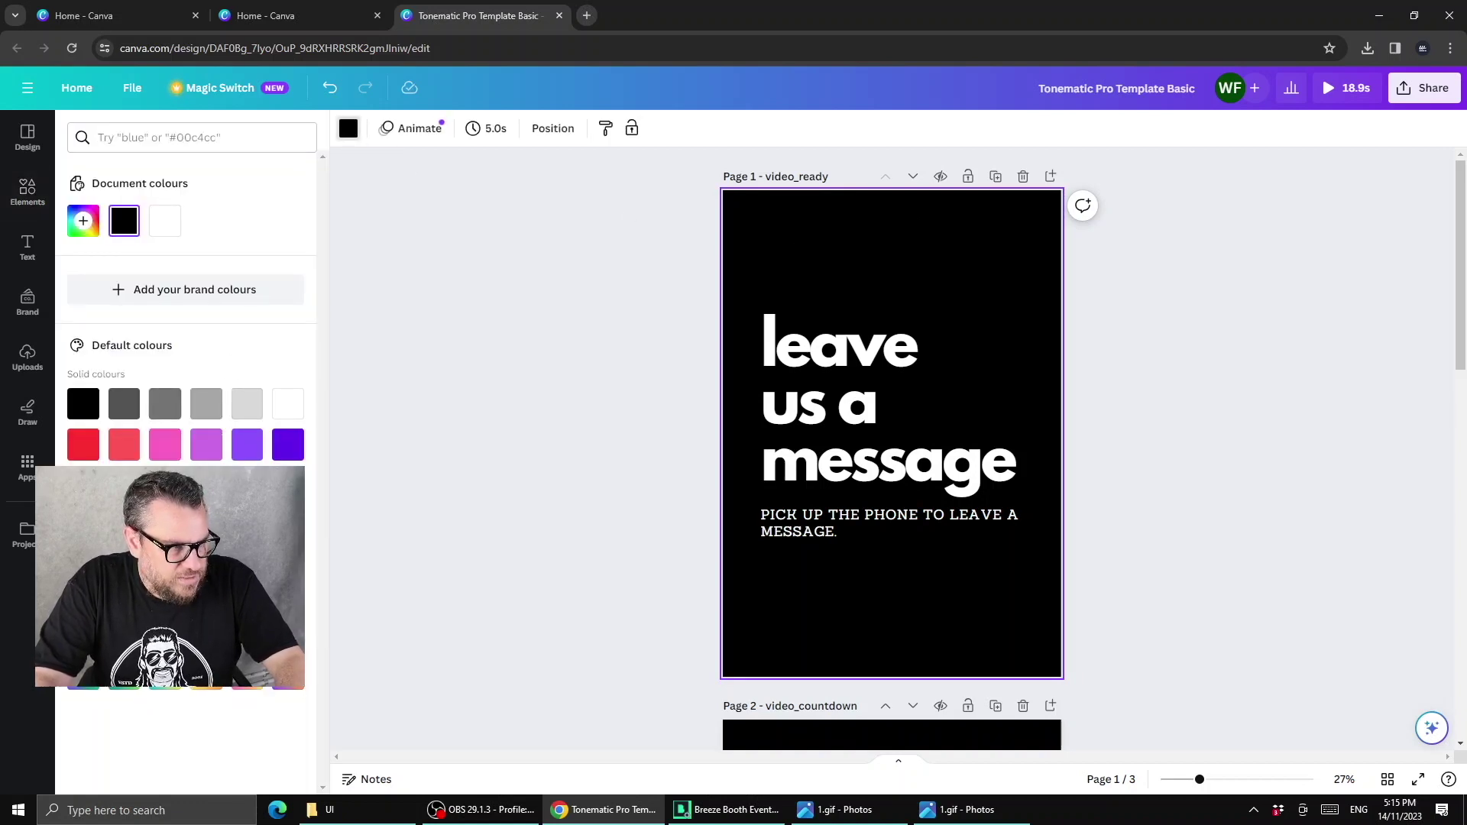
left_click(288, 673)
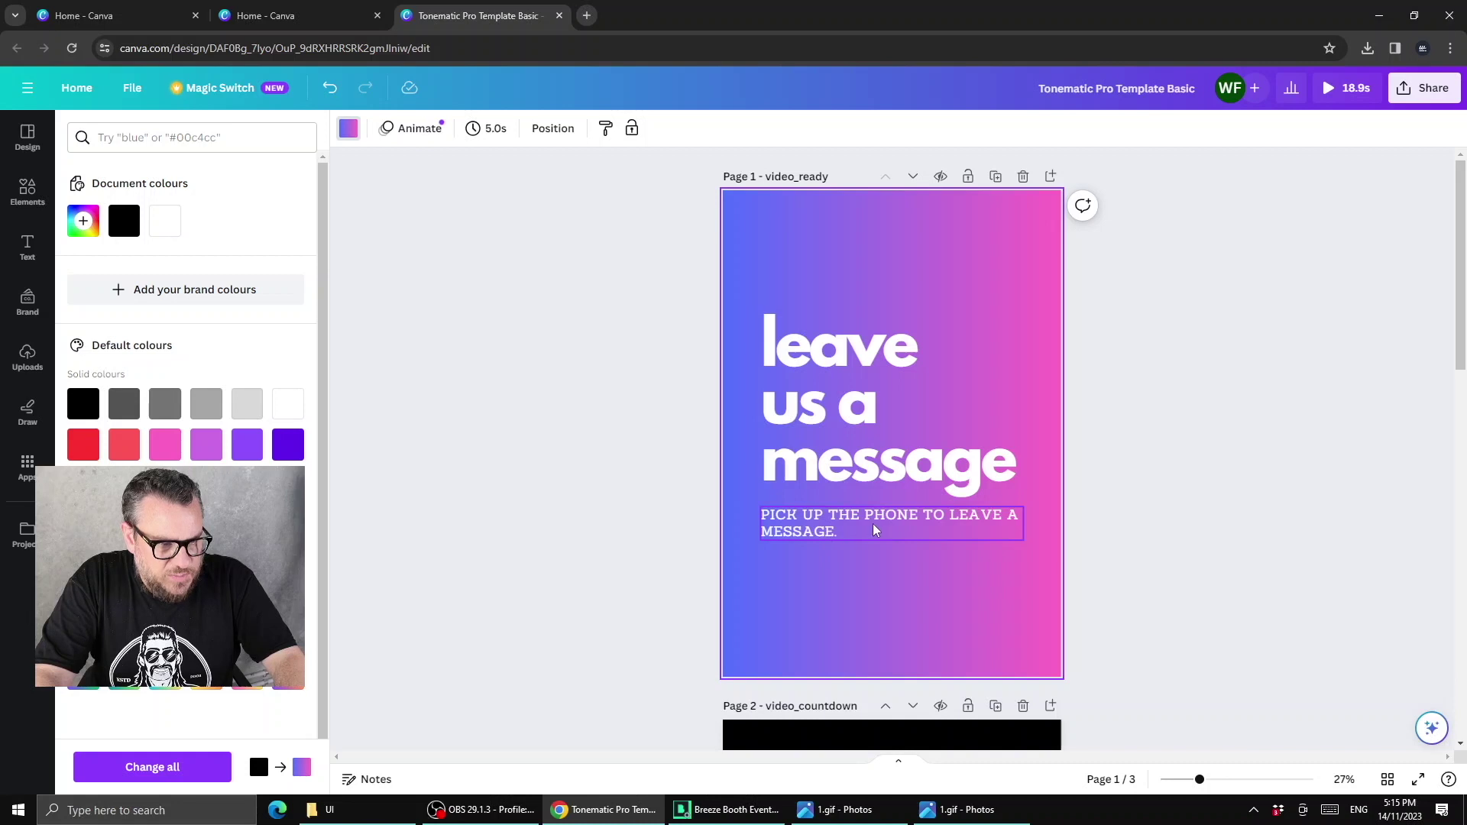
Step: Extend the small text under the headline to read "Pick up the phone to leave a message for" plus the person's name and an exclamation mark
left_click(827, 533)
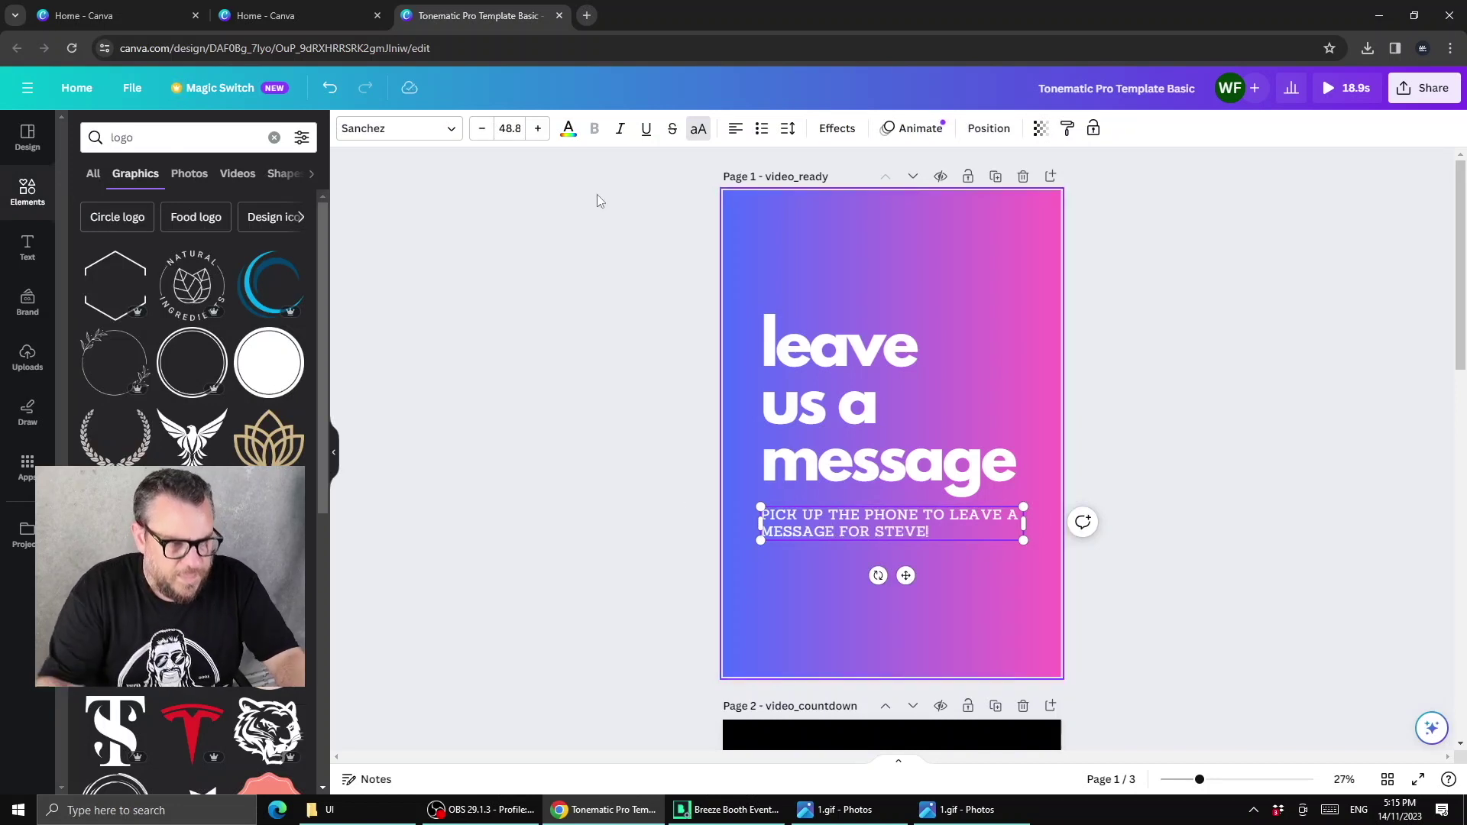
left_click(459, 279)
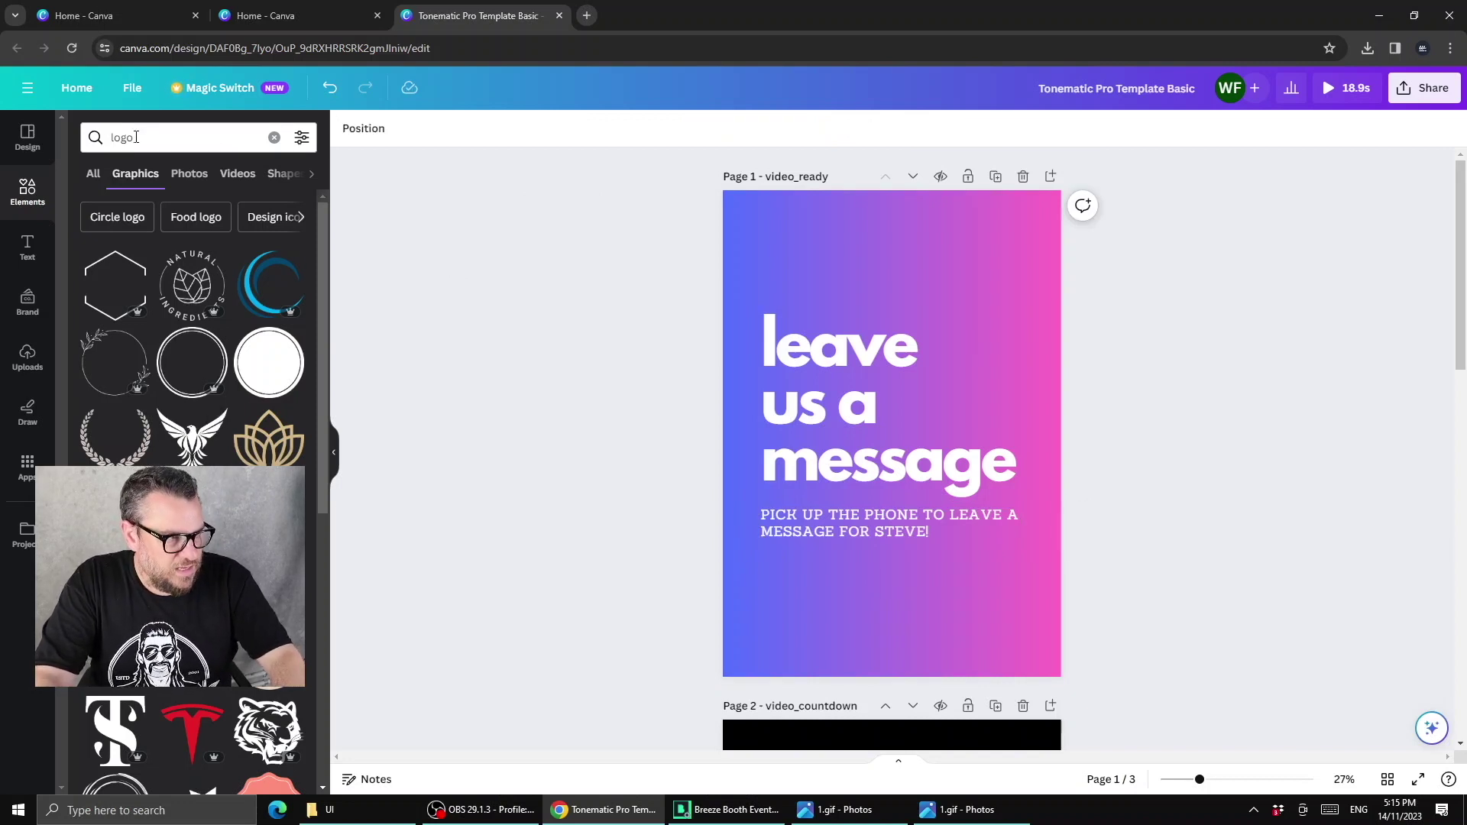
Step: Add the spread-winged bird logo to the first page's upper-right corner, coloured white and scaled down to clear the headline
left_click(191, 435)
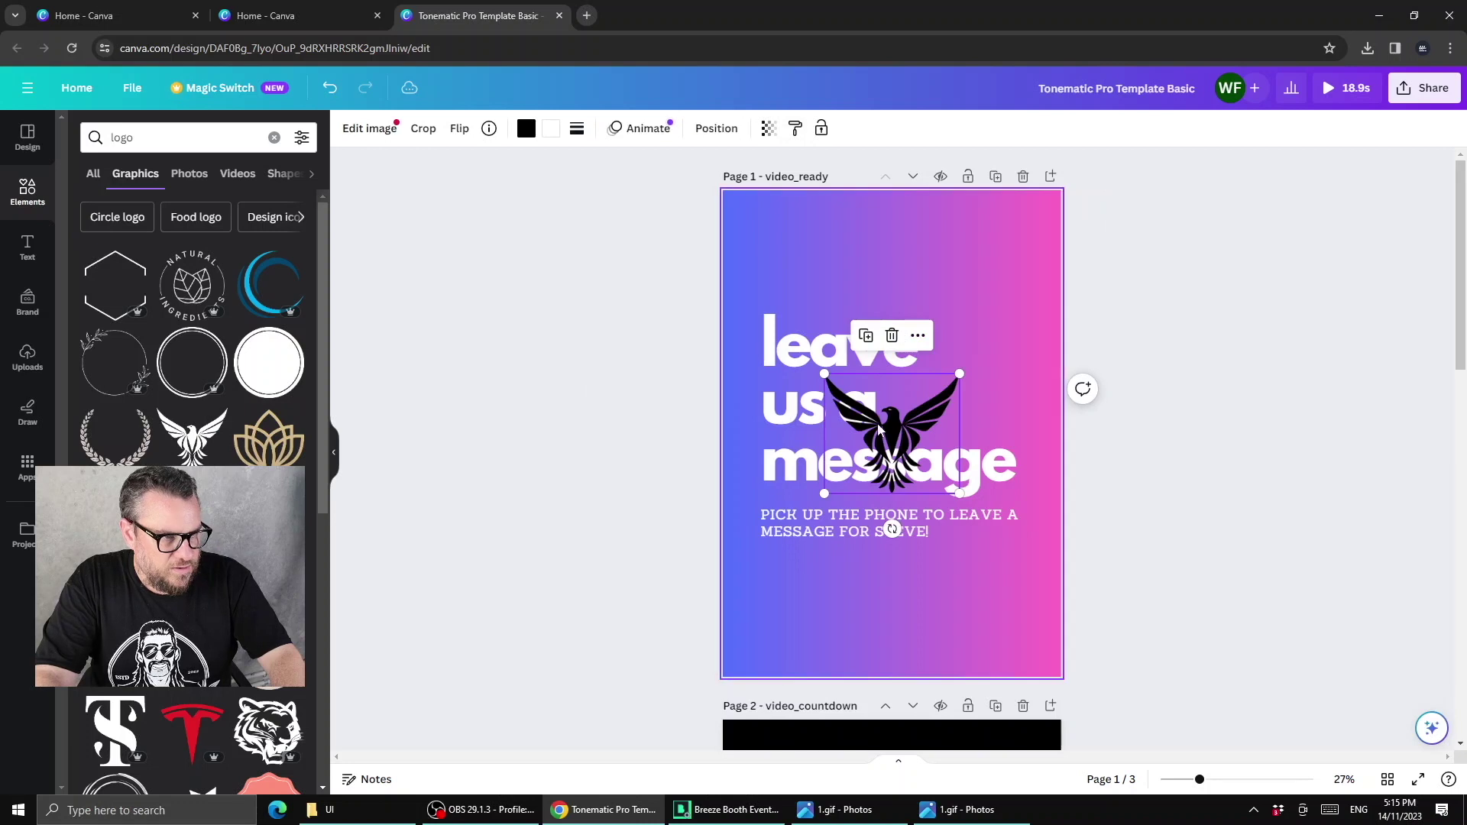
left_click_drag(906, 425, 979, 262)
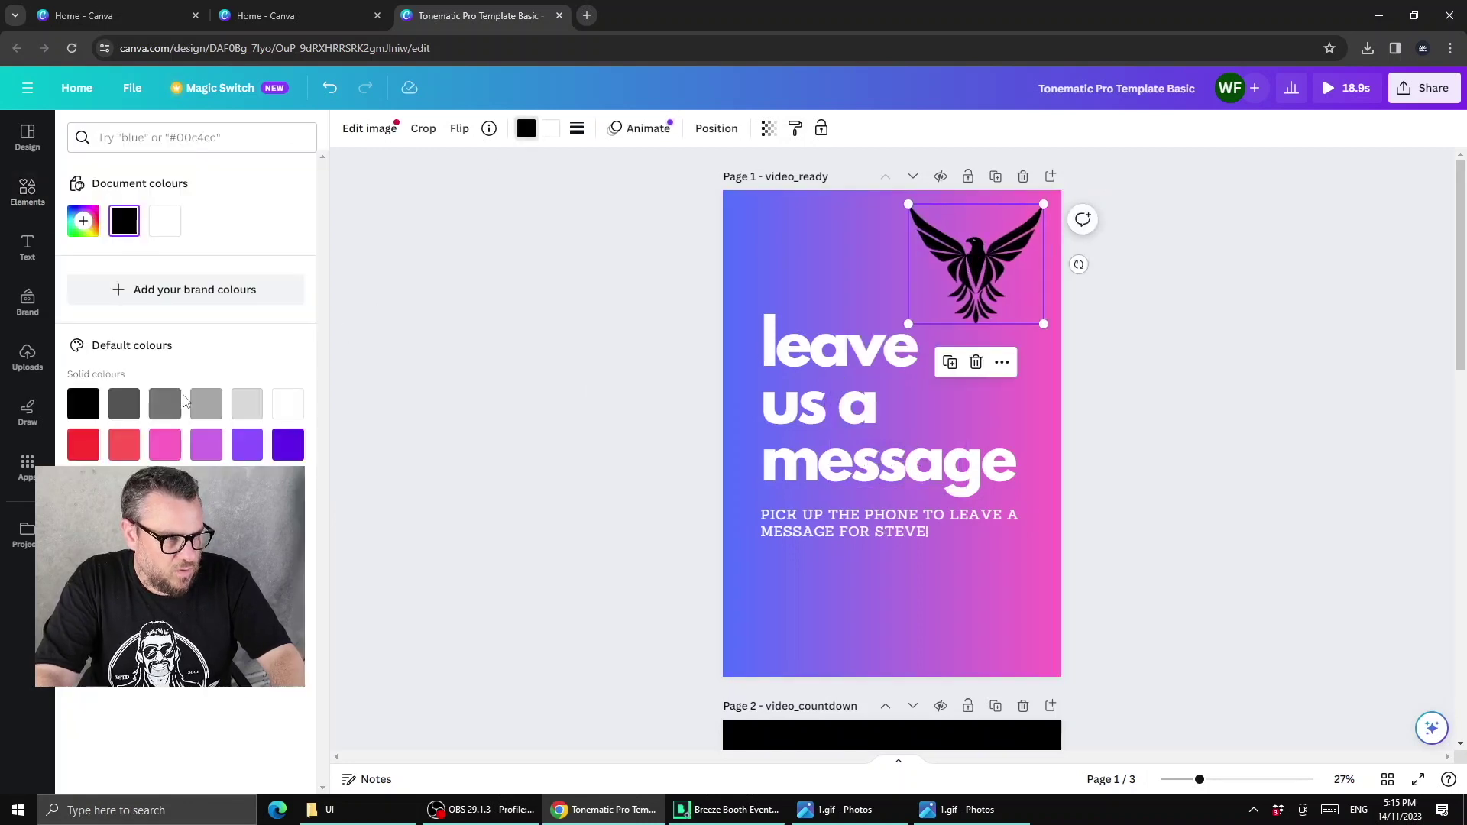
left_click(289, 404)
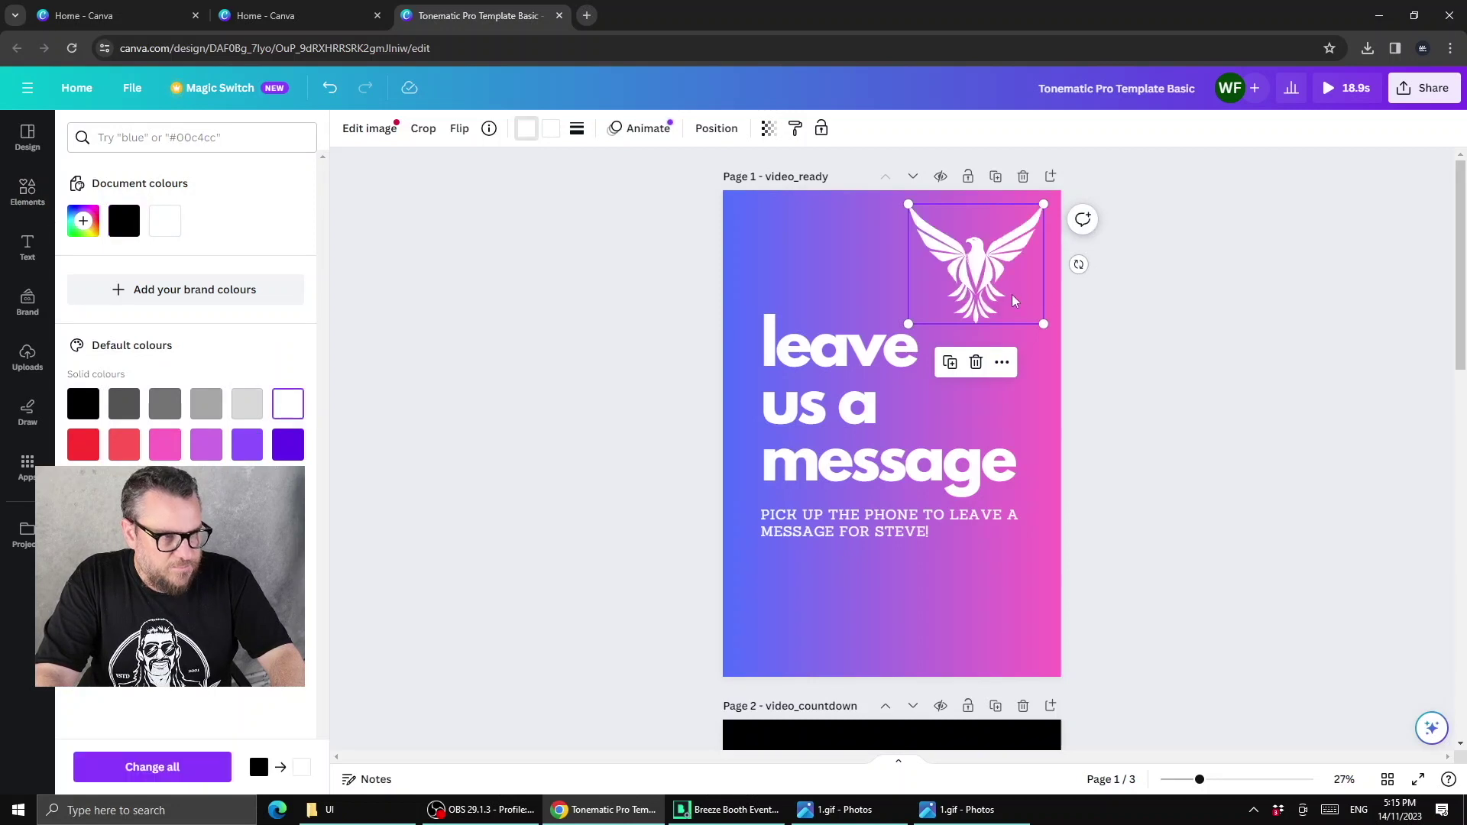
left_click_drag(944, 286, 948, 285)
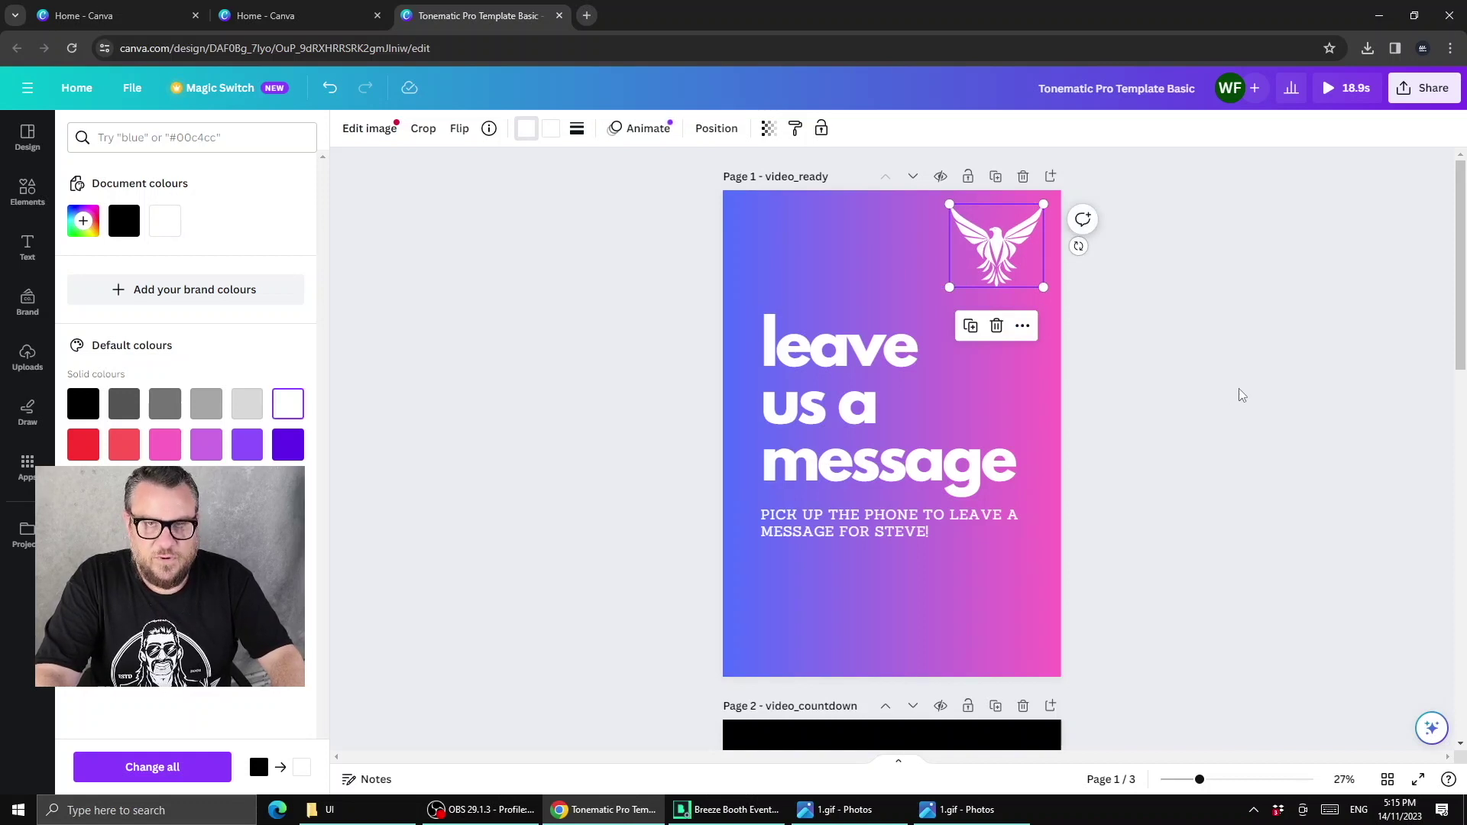
key("Escape")
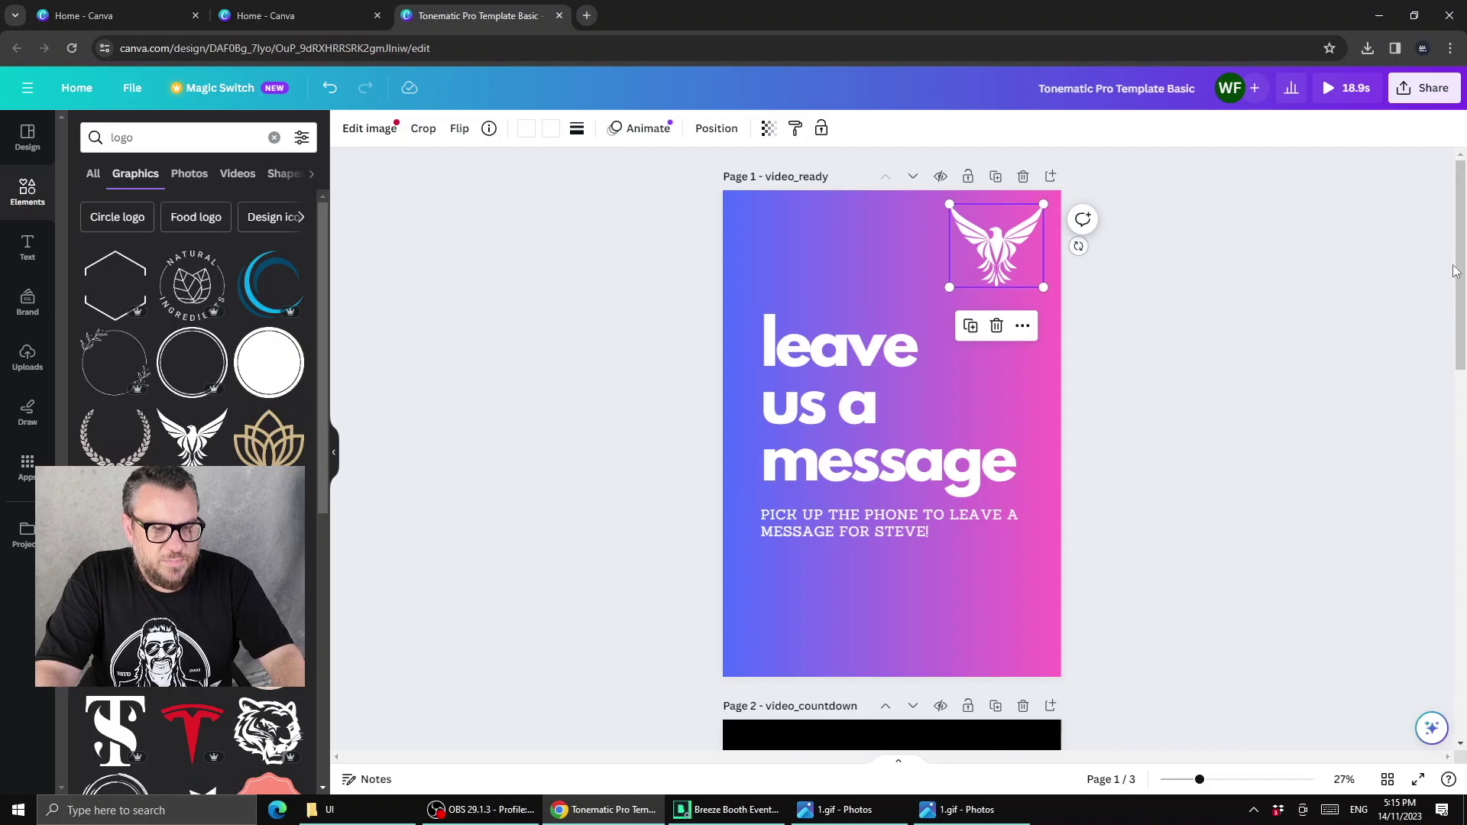
Step: Go to the video_countdown page, show the page timeline and select the audio track beneath that page
left_click_drag(1461, 272, 1455, 444)
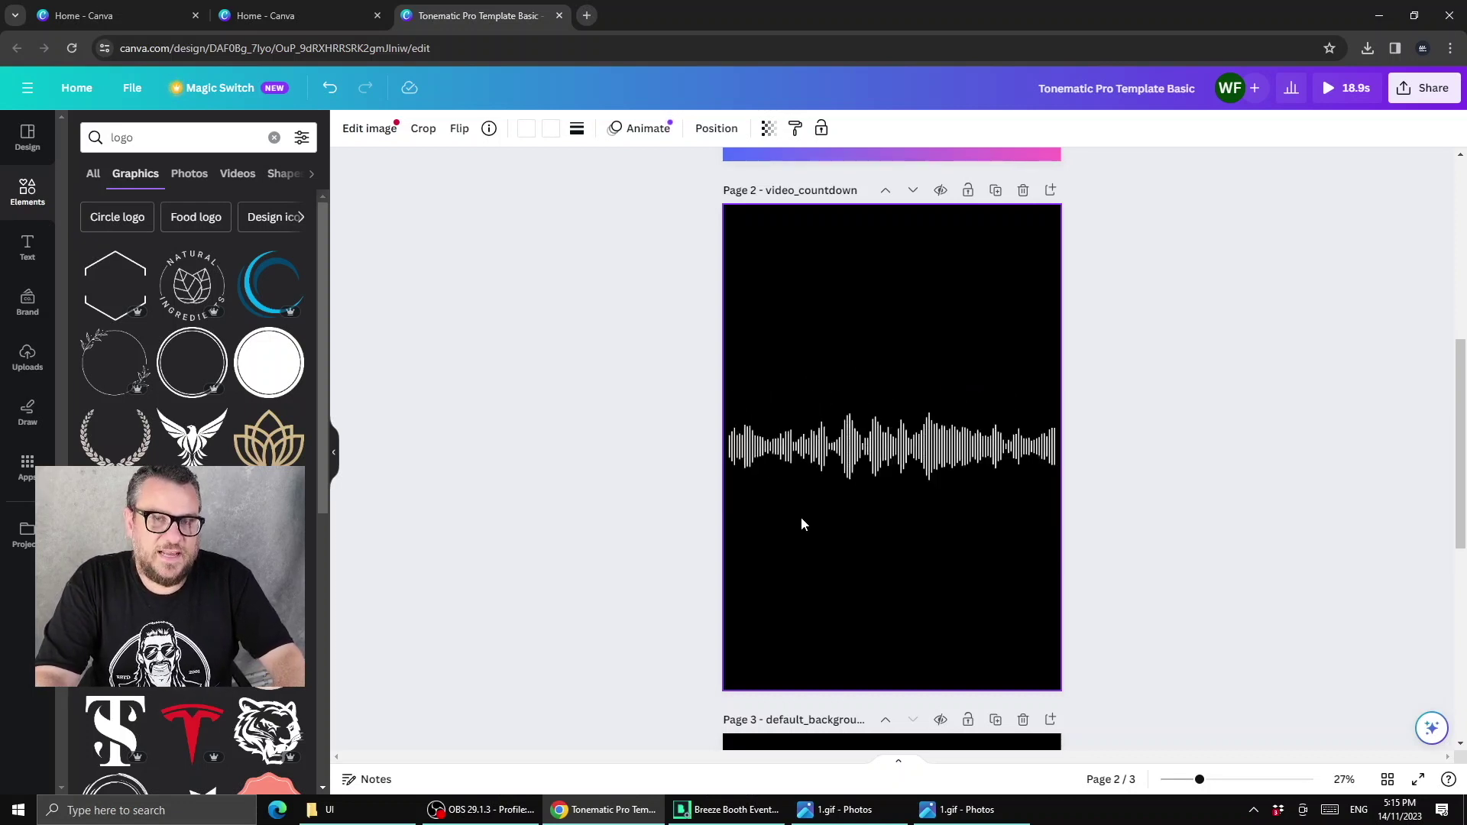
left_click(900, 767)
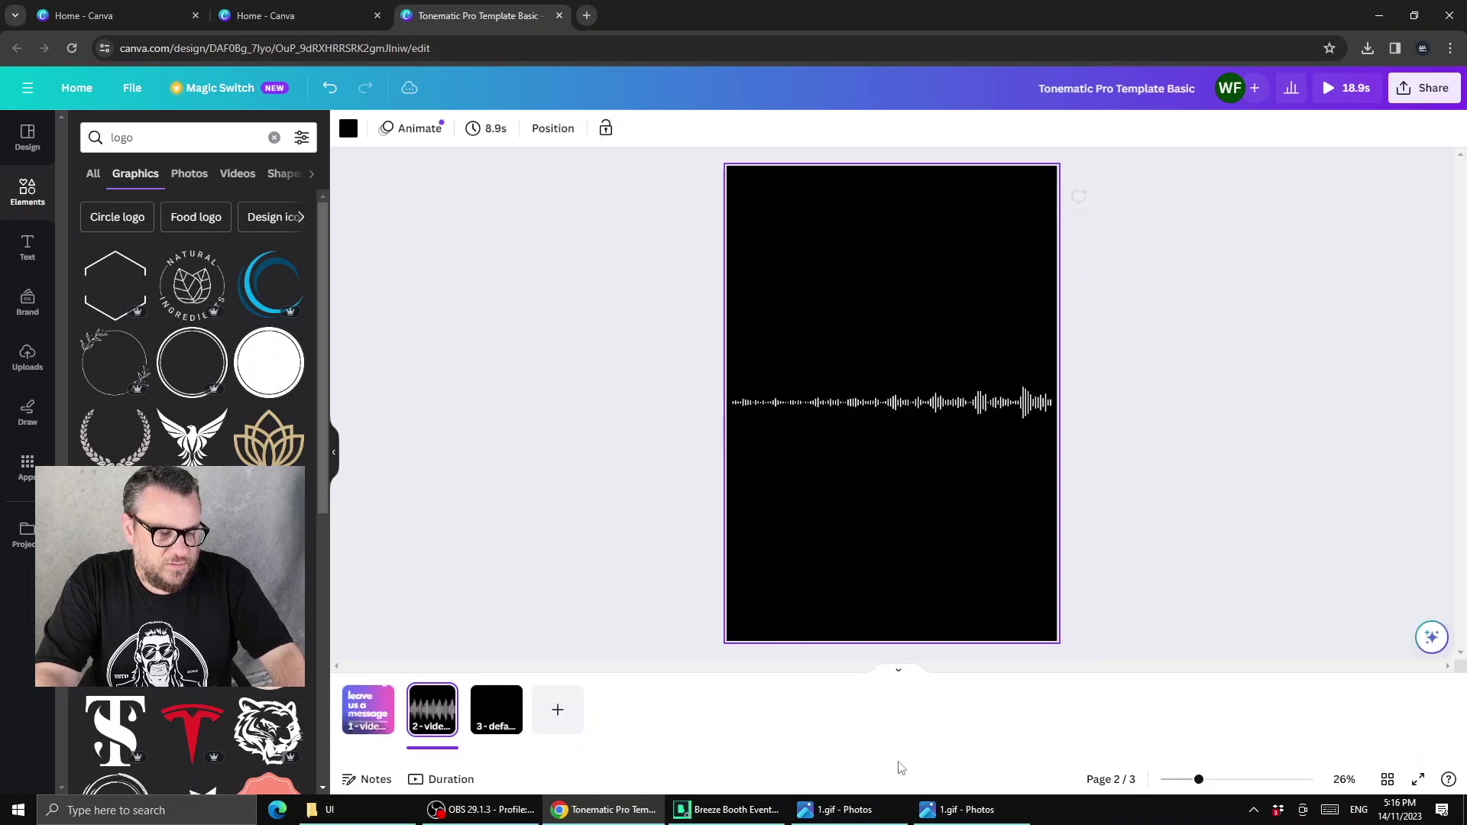
left_click(429, 749)
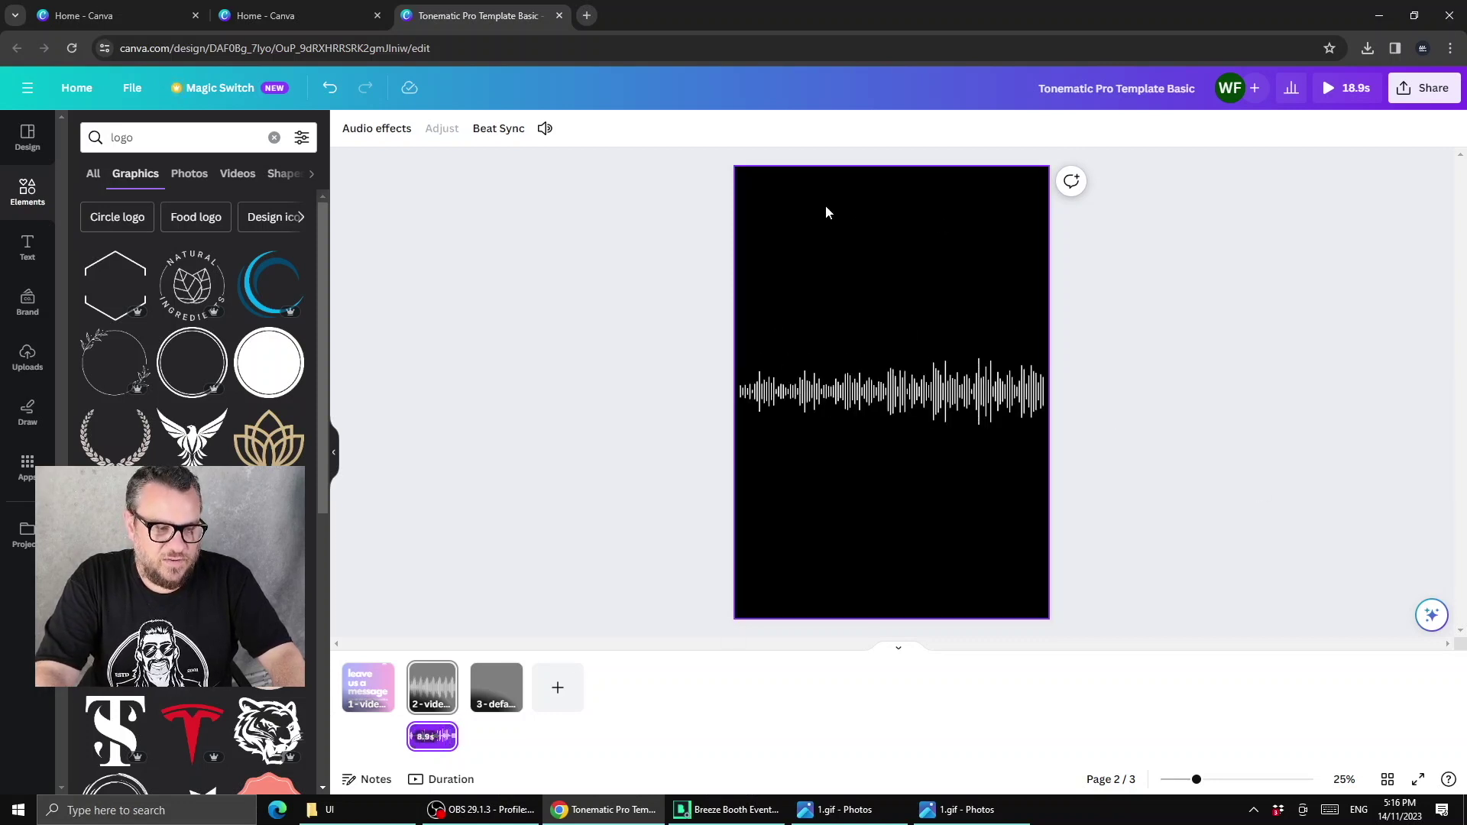
Step: Select the background layer behind the waveform on the video_countdown page and fill it with the document's blue-to-pink gradient
left_click(773, 191)
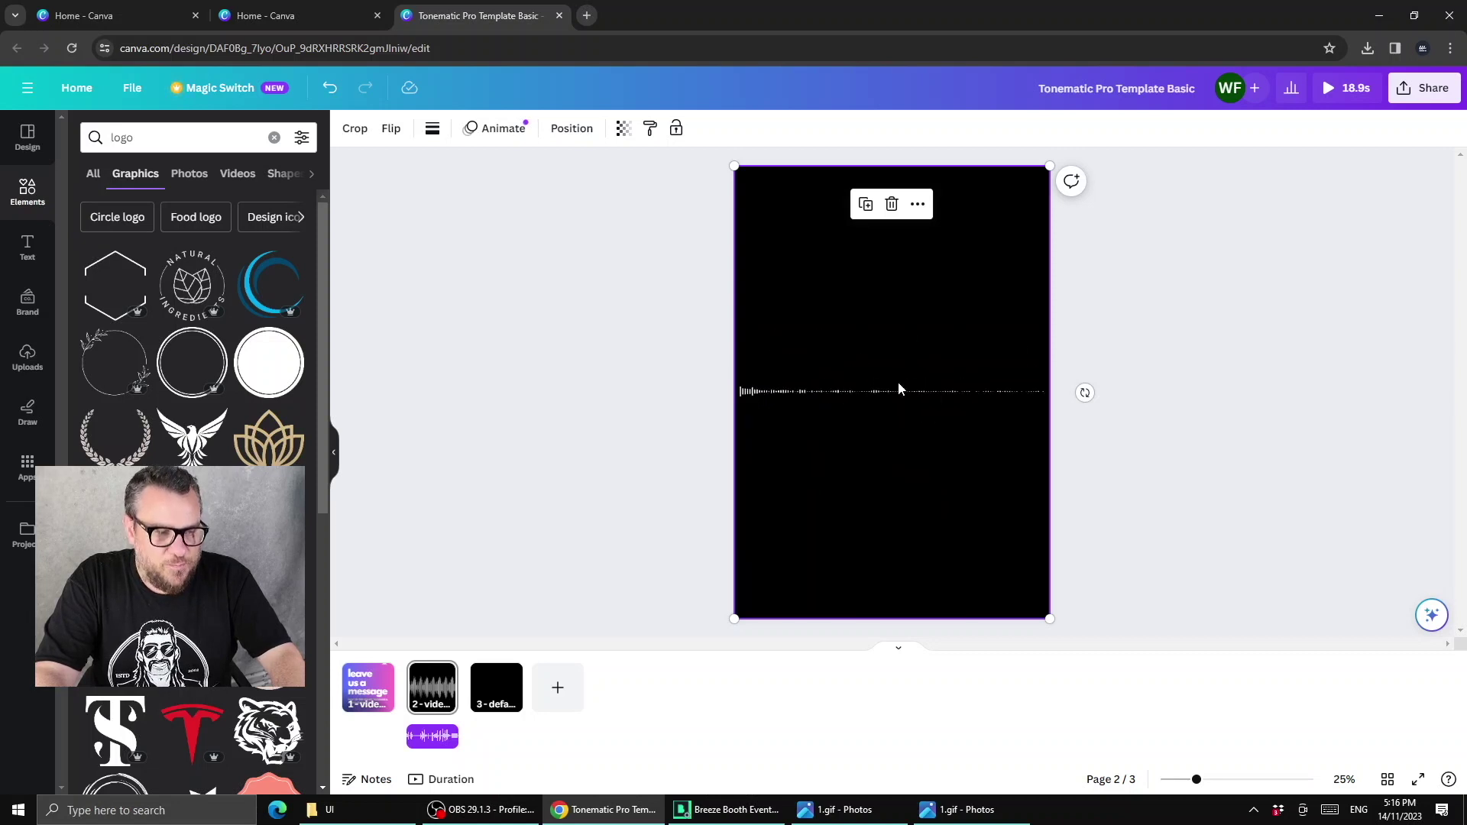
left_click(567, 131)
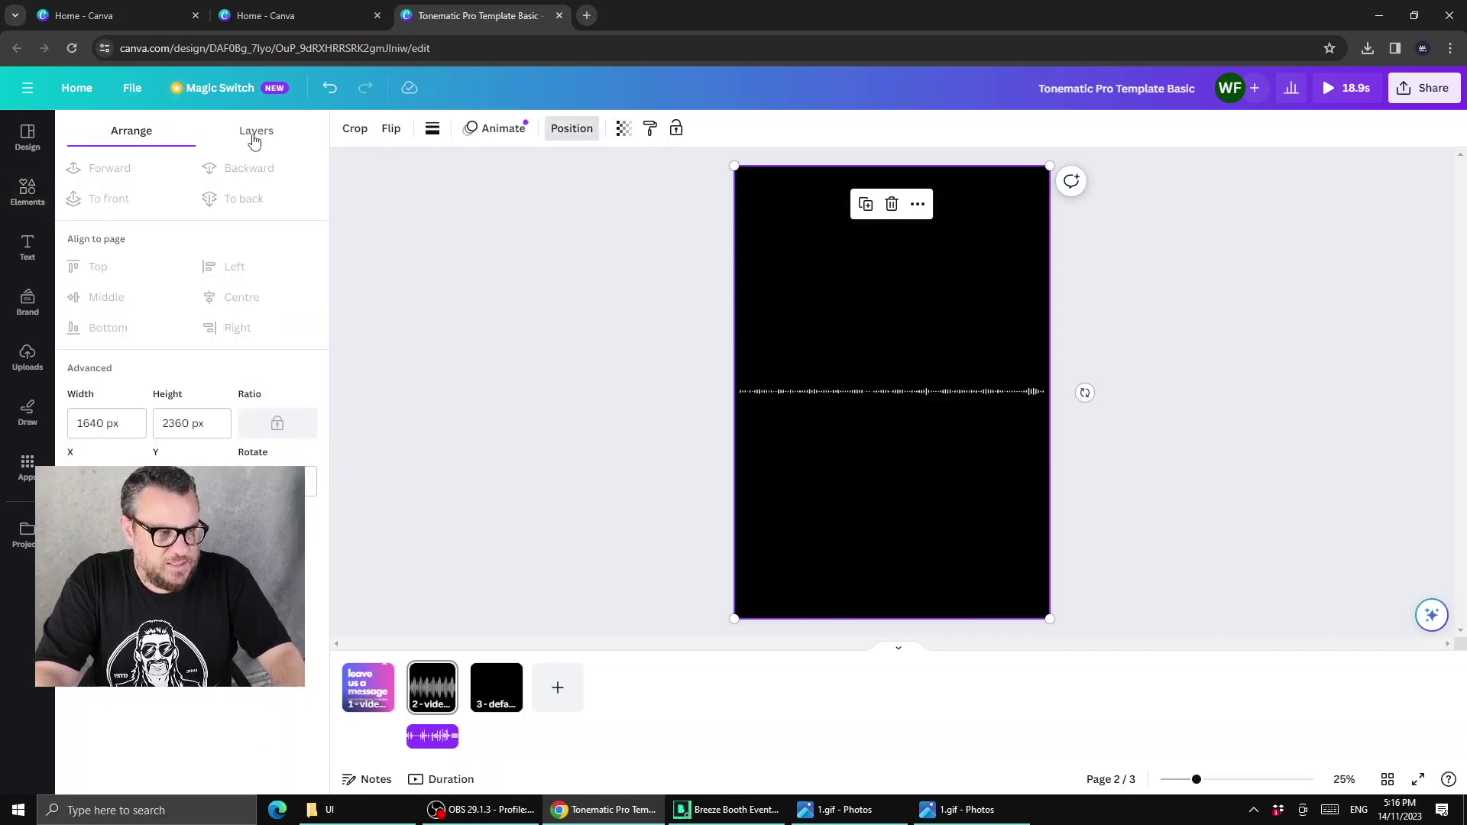
left_click(255, 140)
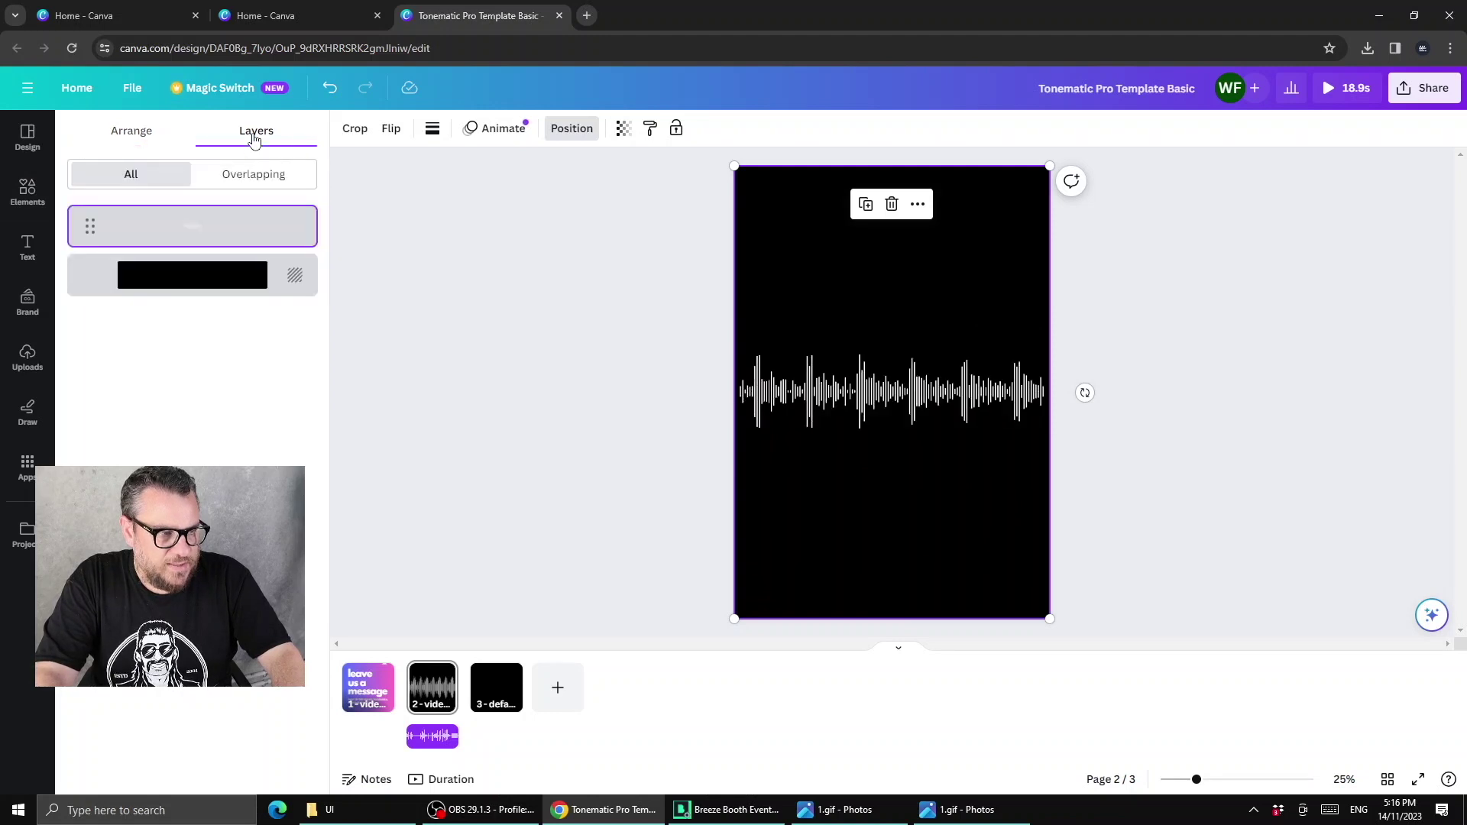
left_click(204, 275)
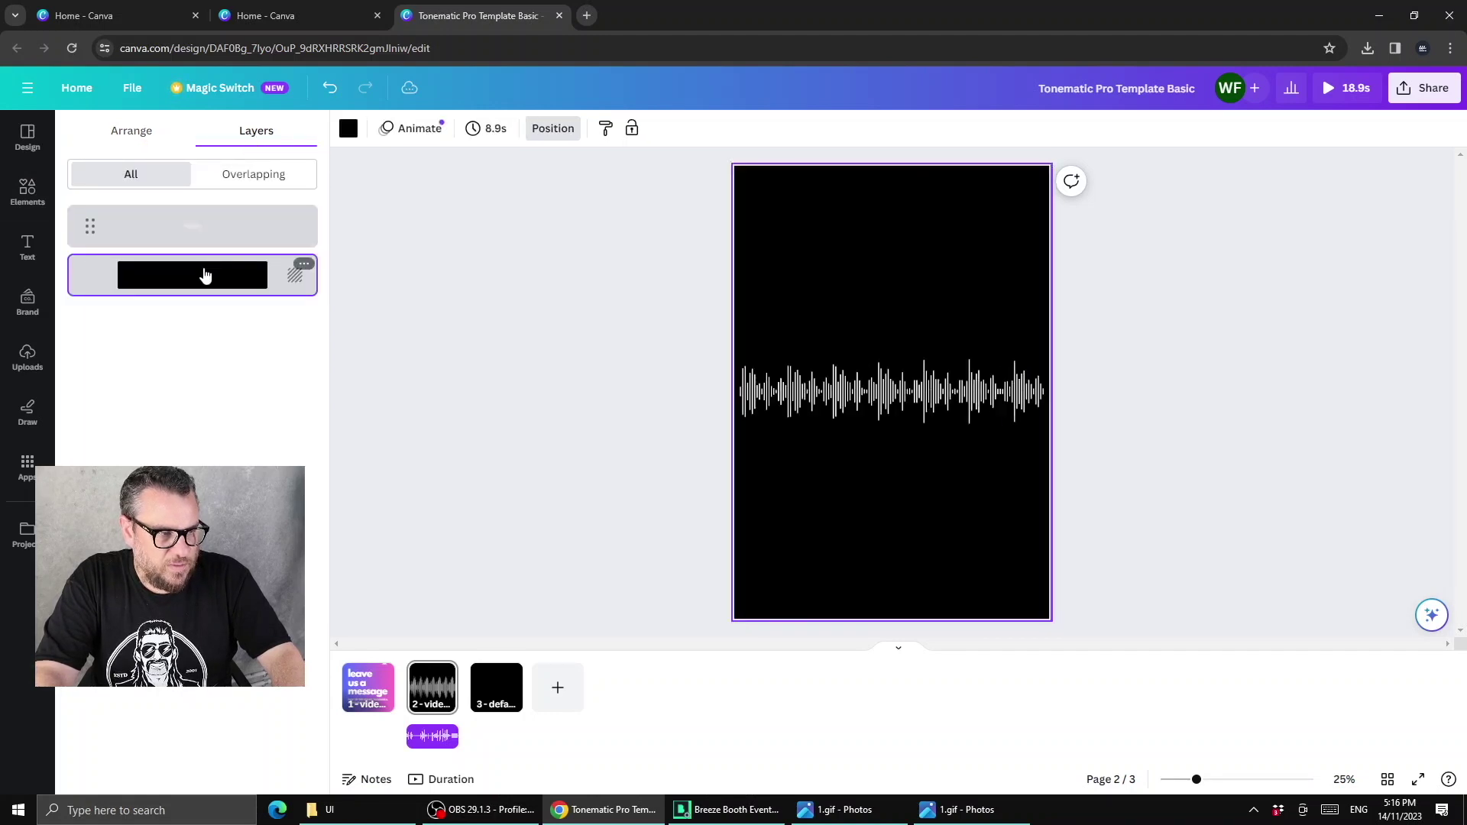
left_click(345, 132)
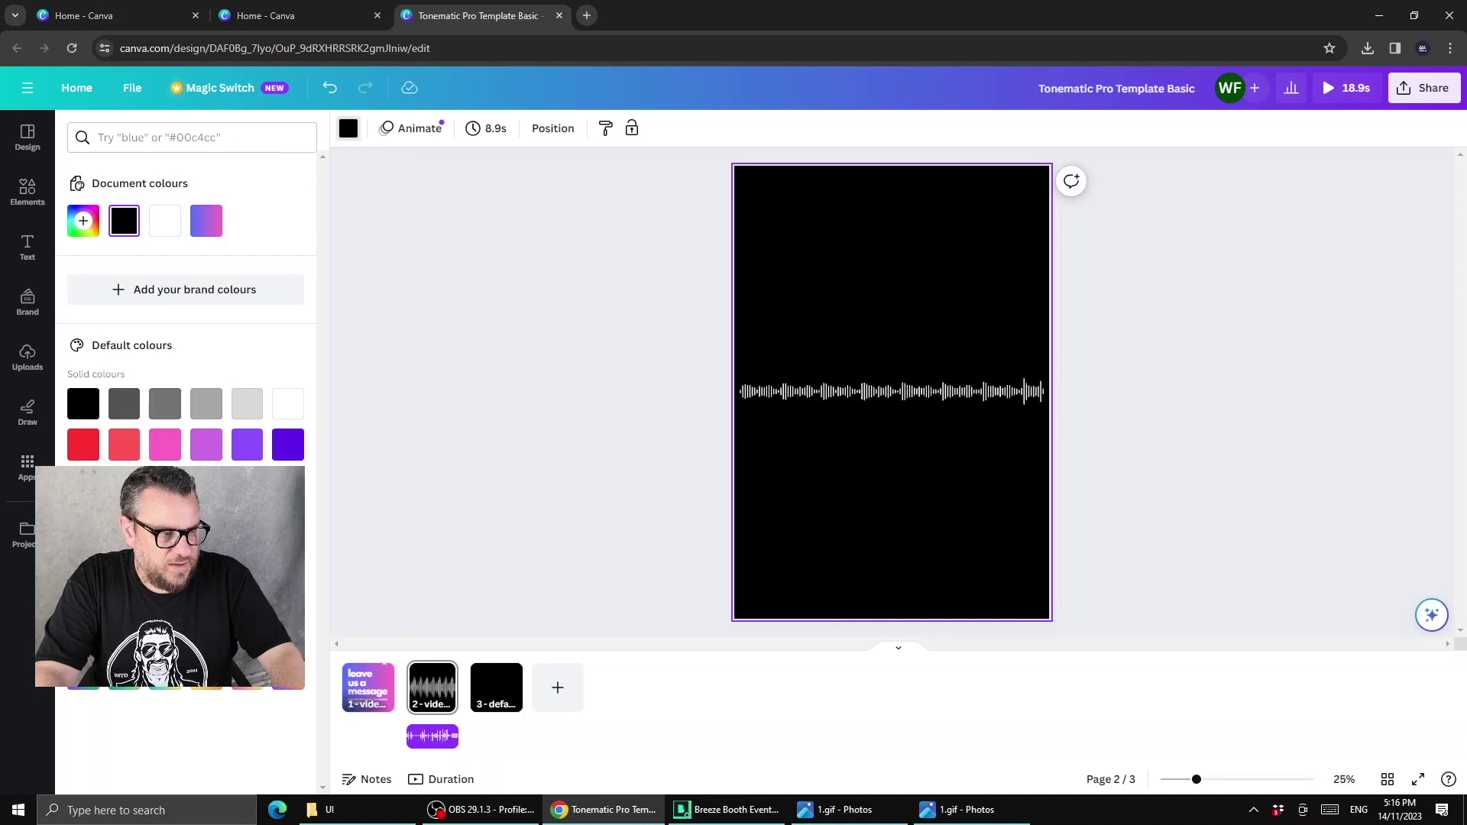
left_click(206, 221)
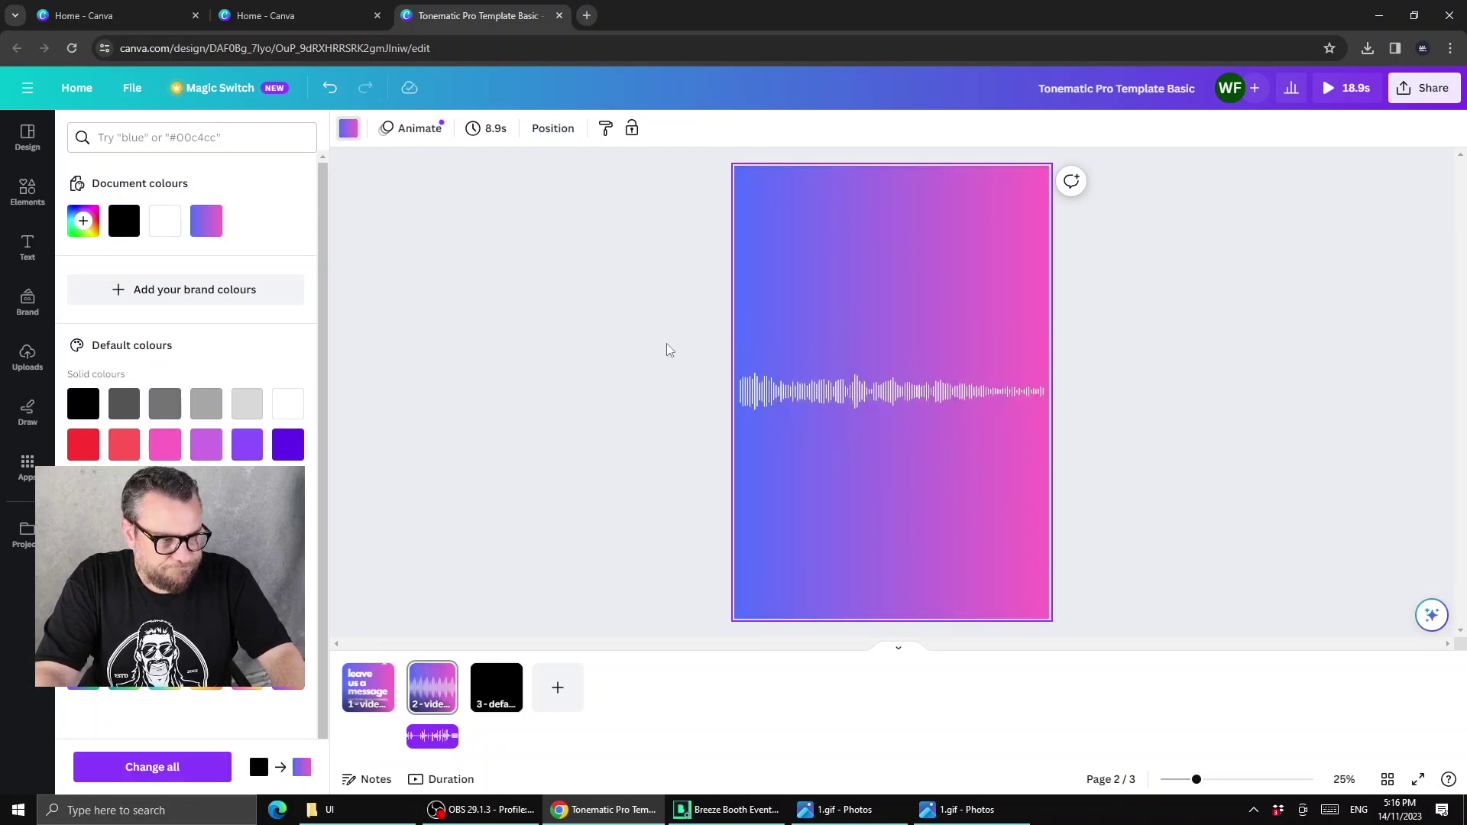
Step: Play the countdown page's audio track in the duration timeline, stop playback, and delete the track
left_click(28, 191)
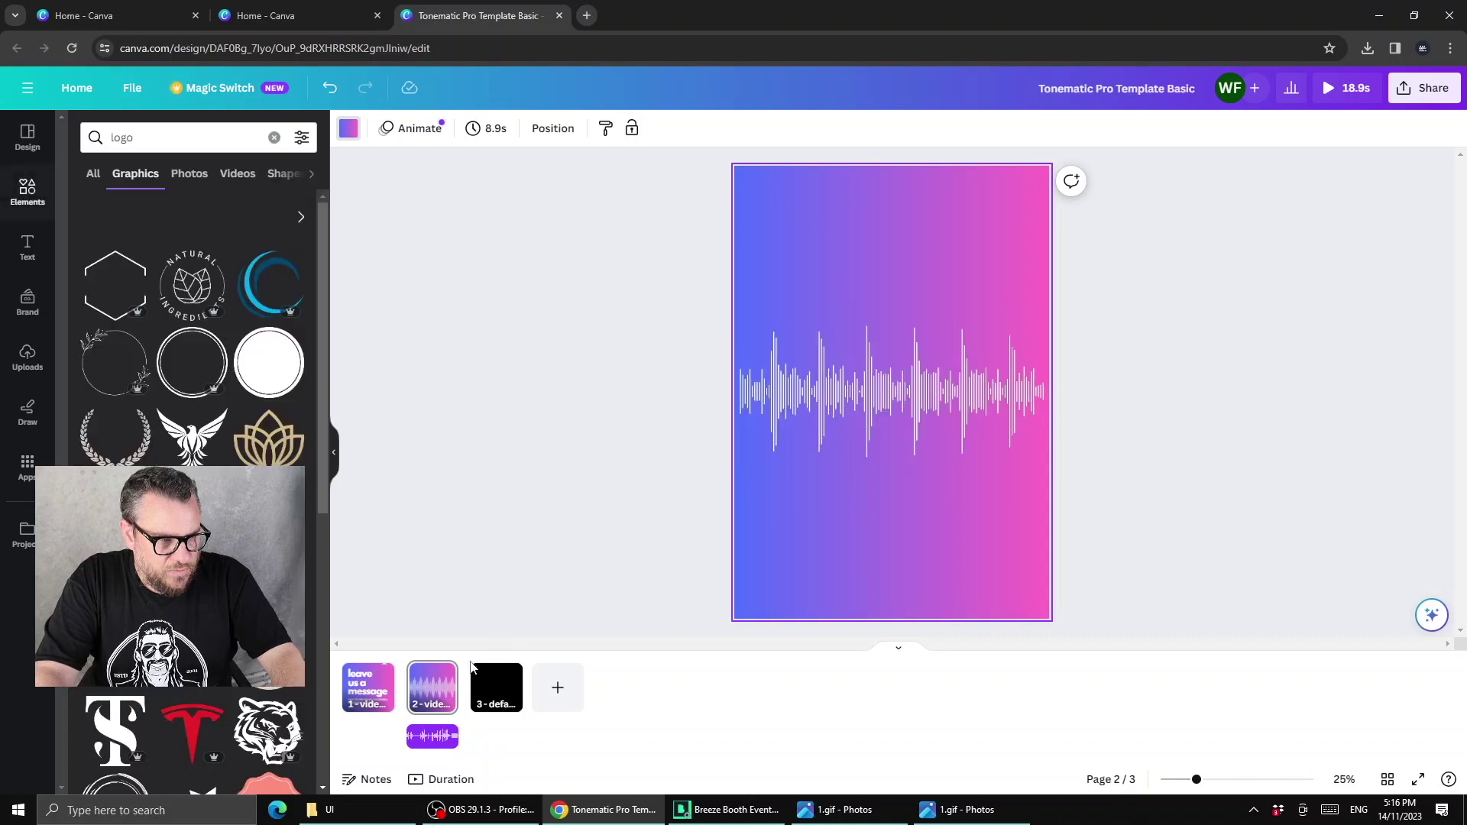
left_click(432, 739)
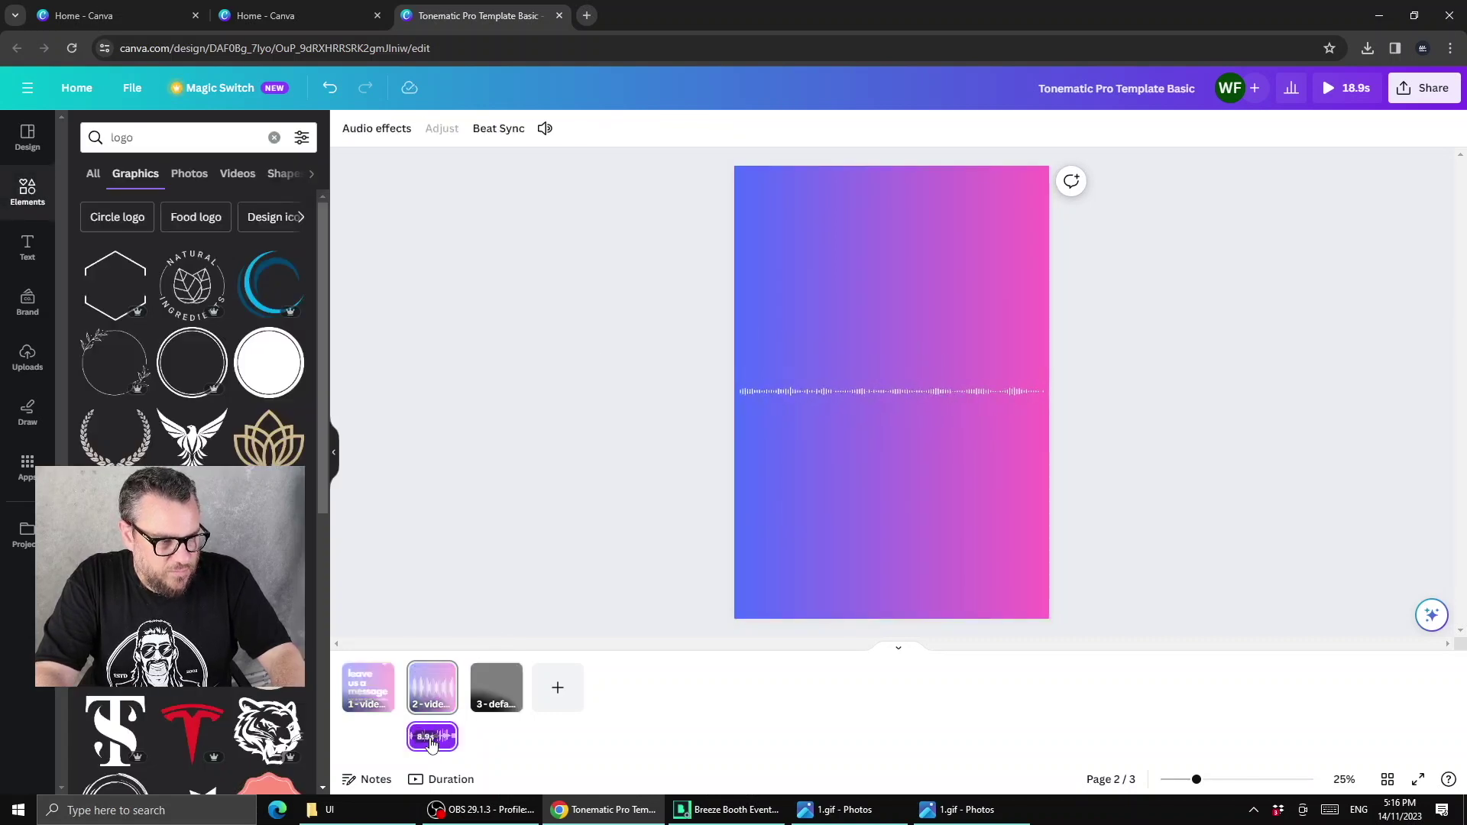
left_click(450, 782)
left_click(368, 707)
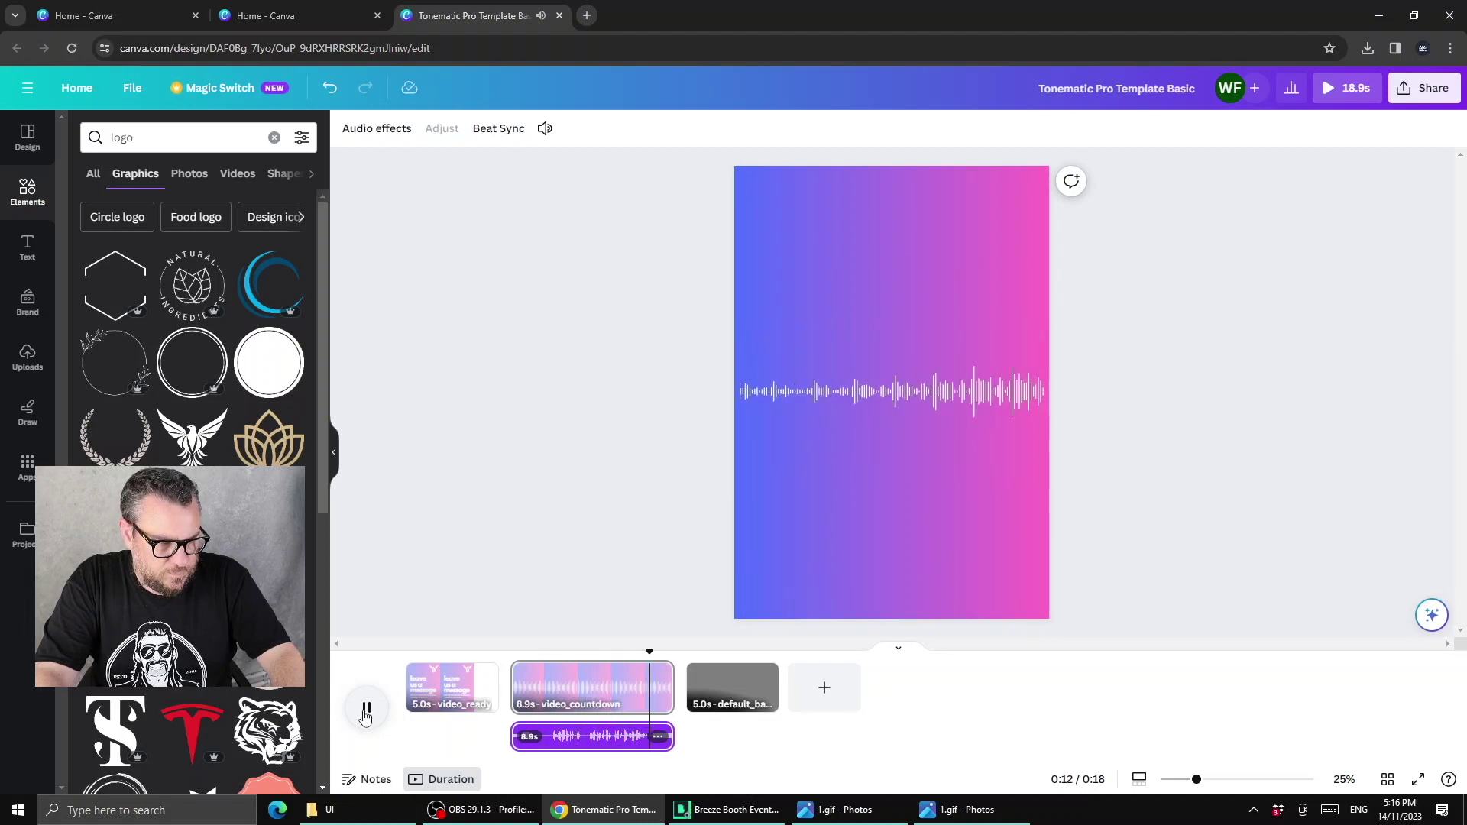
left_click(366, 710)
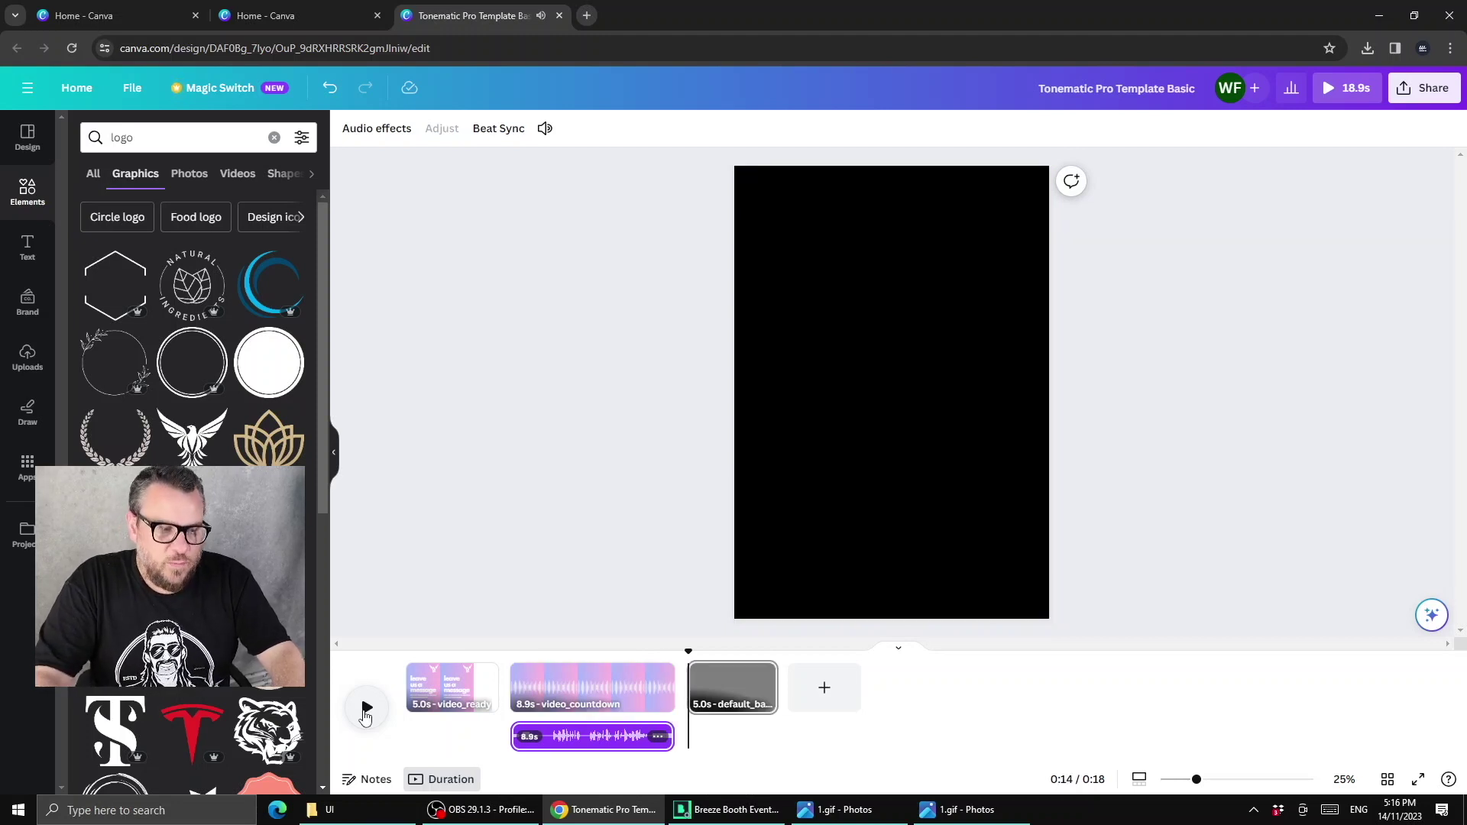
left_click(589, 743)
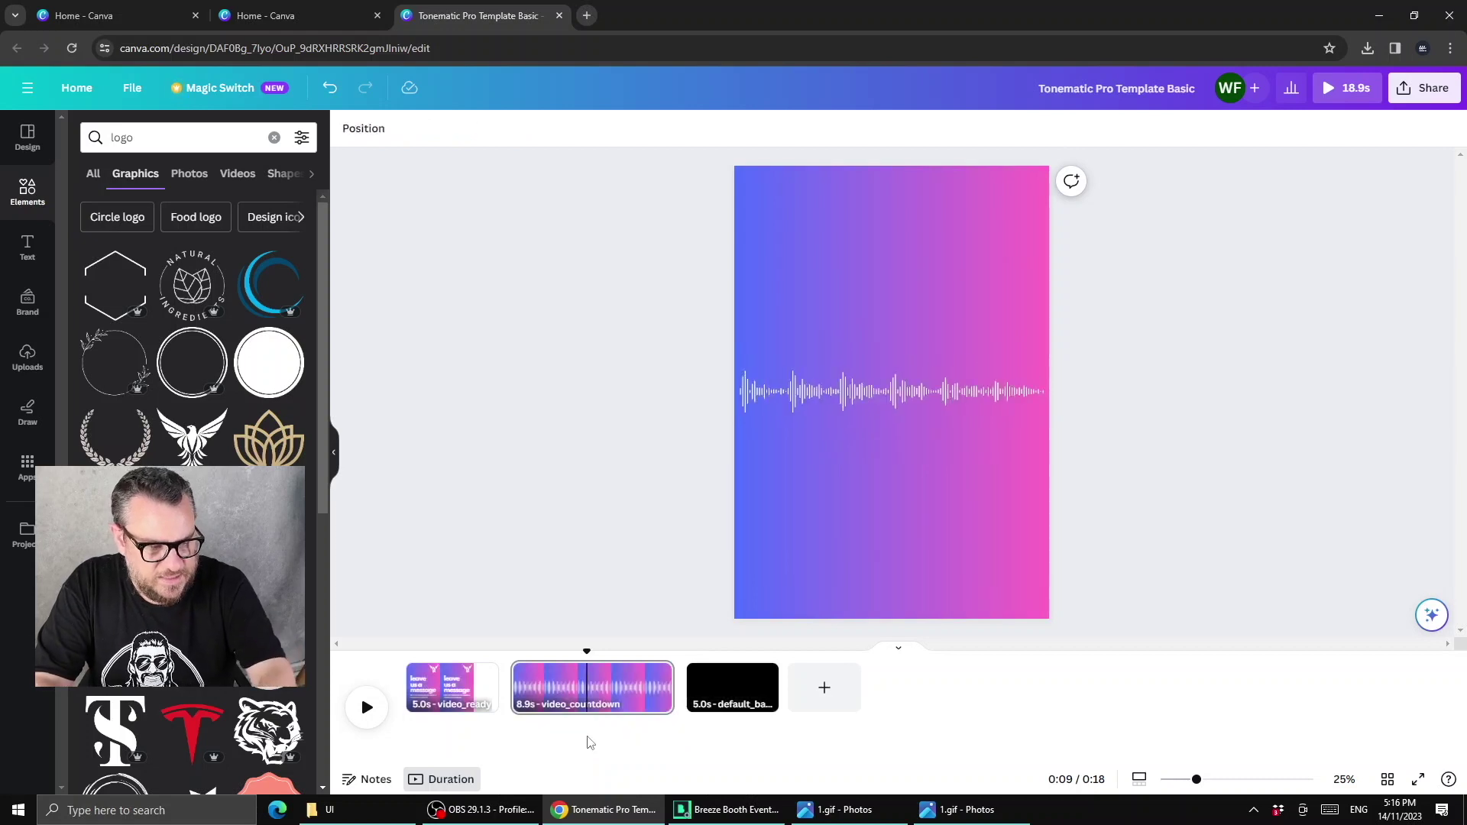
Step: Switch to File Explorer and open the Audio folder on the desktop
left_click(320, 809)
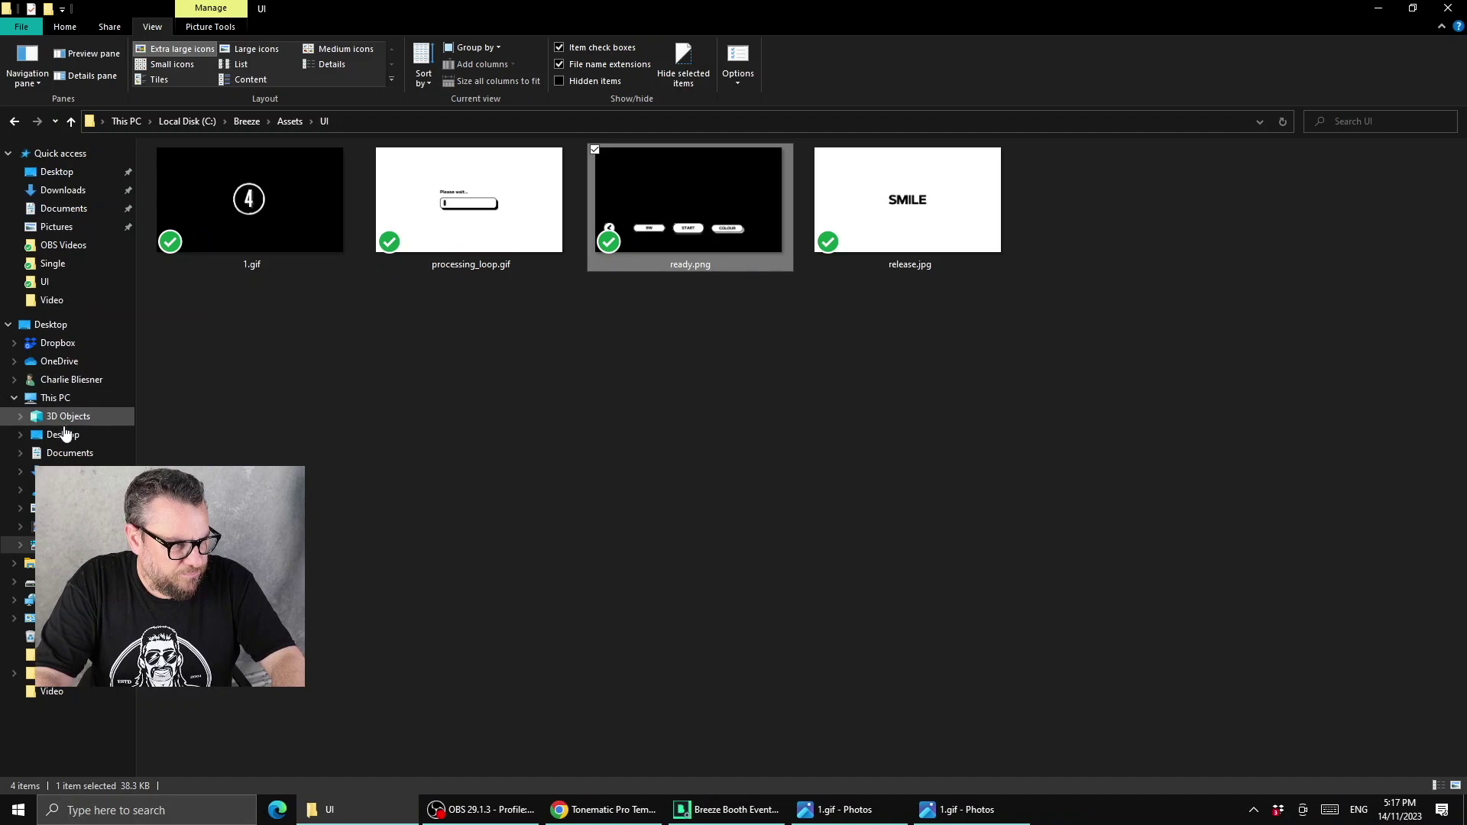
left_click(65, 434)
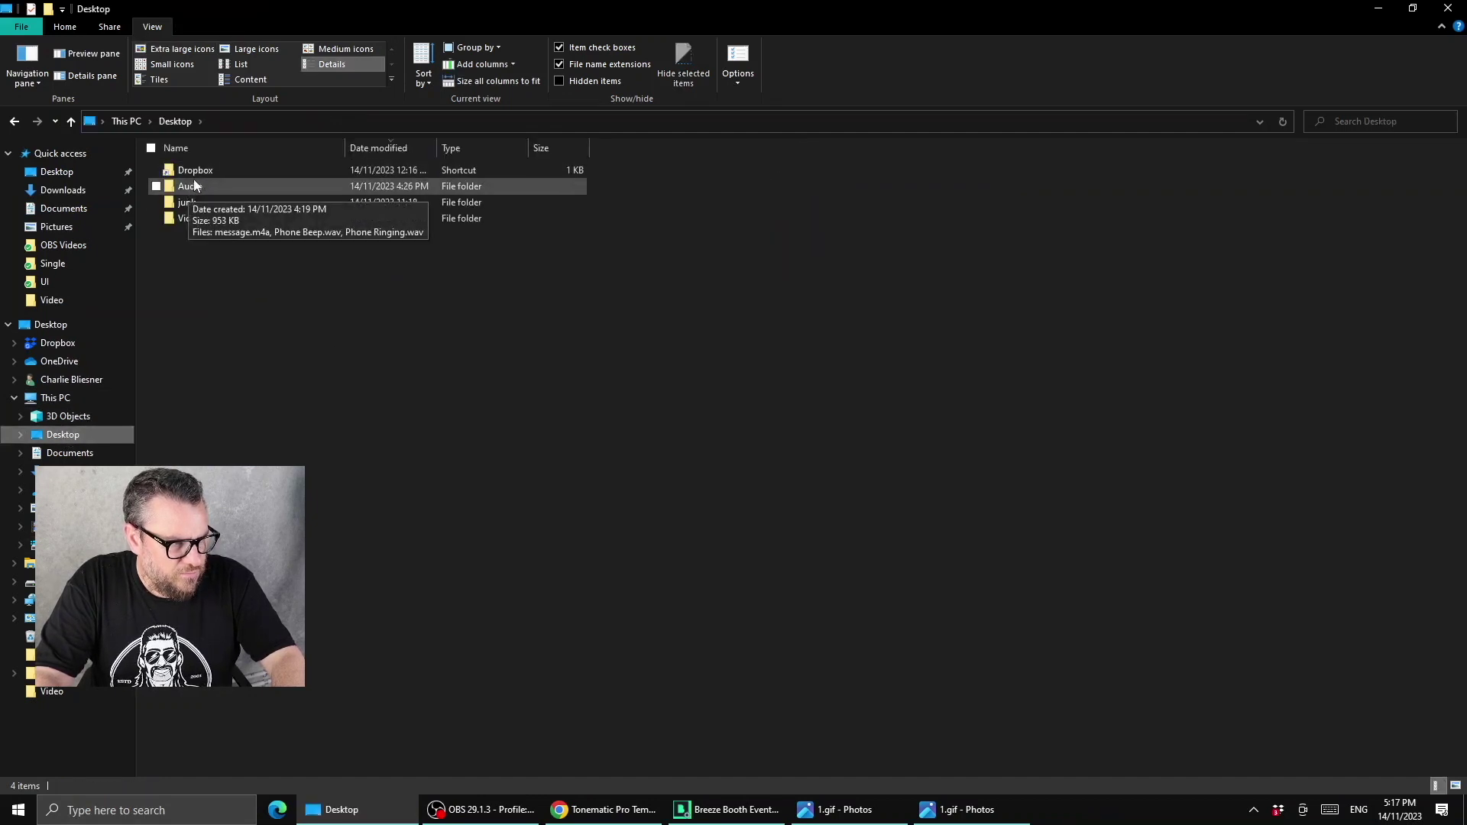
left_click(191, 187)
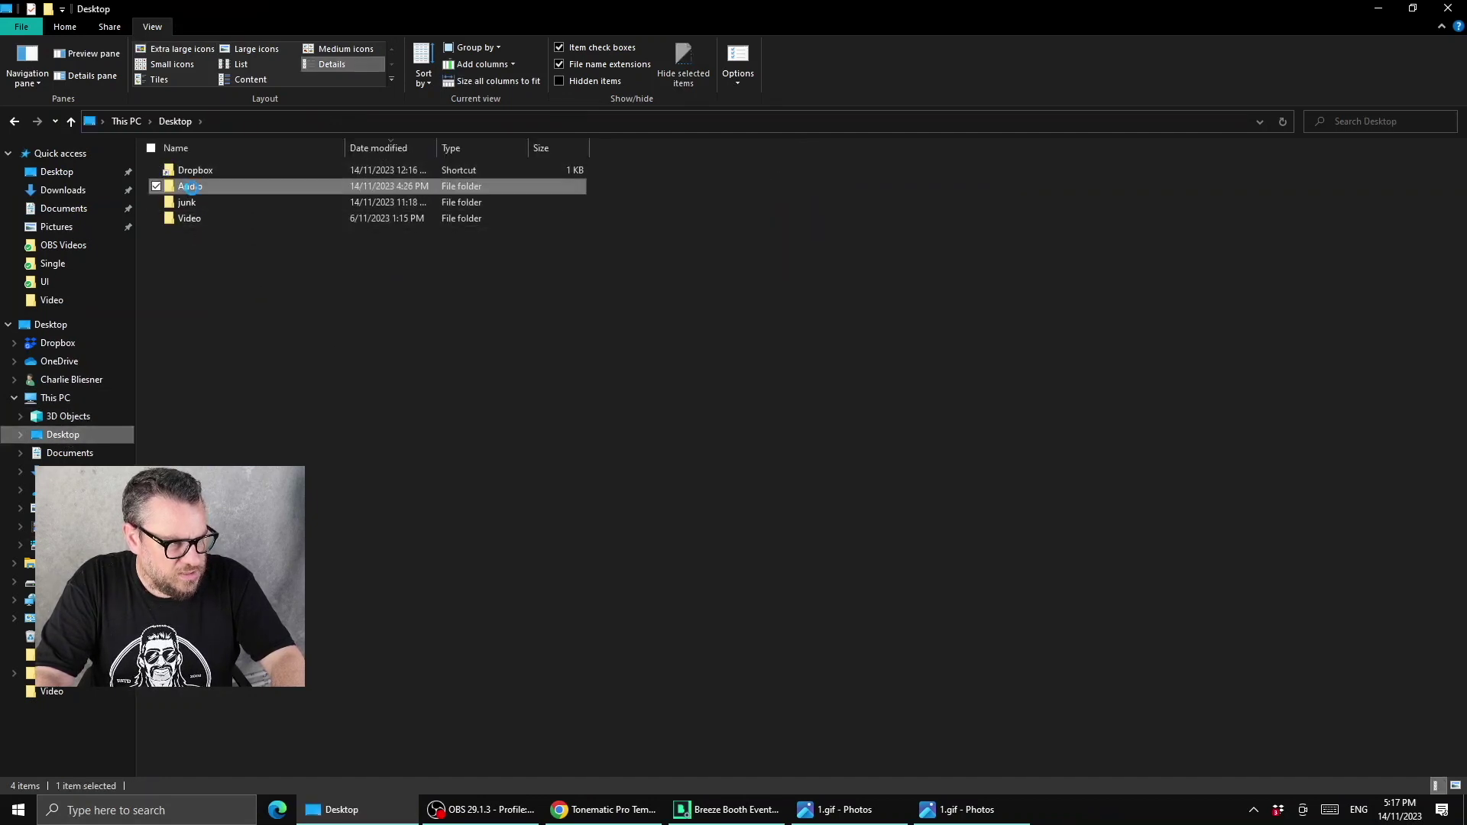
double_click(191, 187)
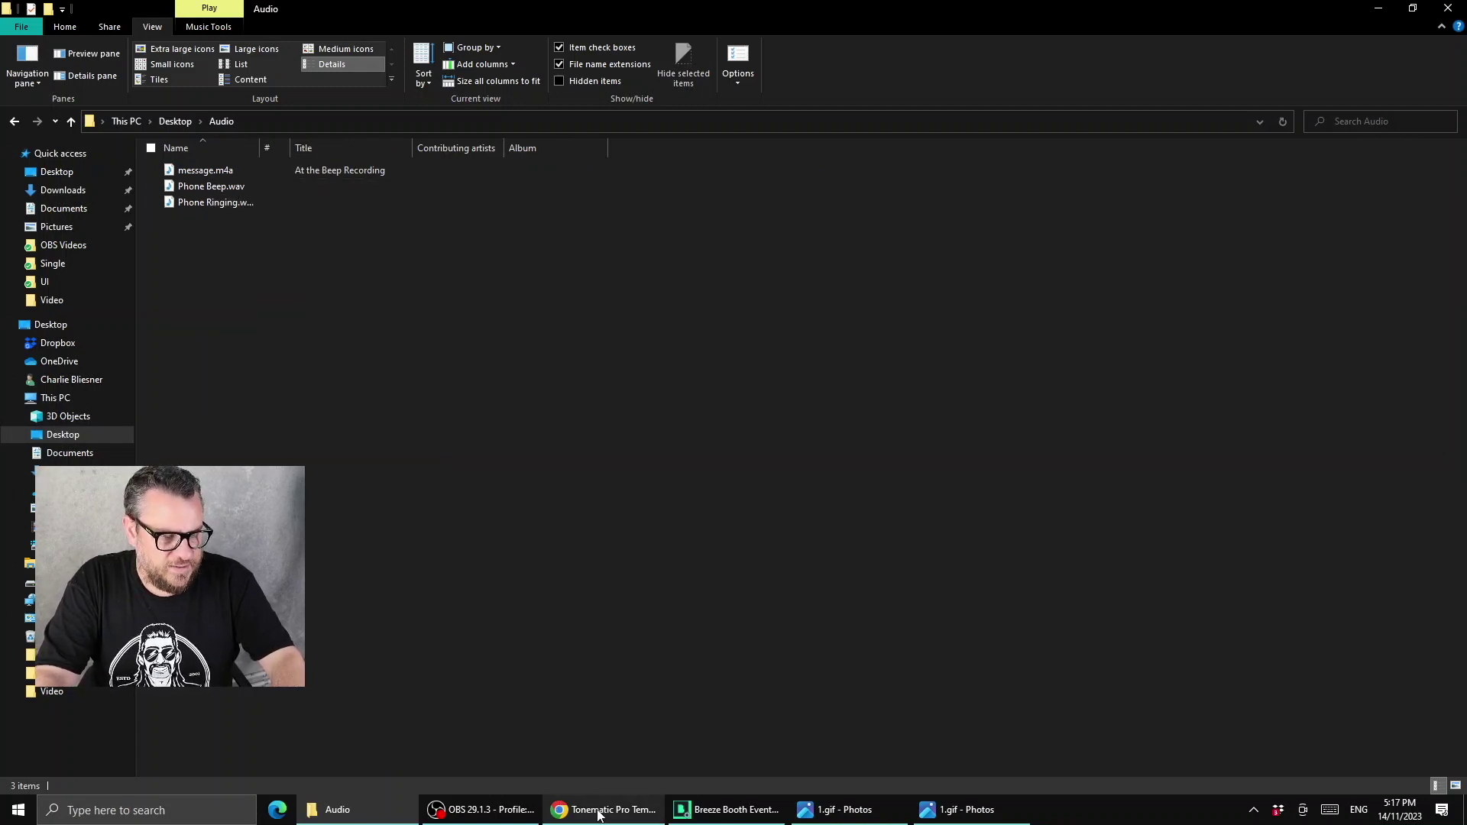
Step: Reduce the Audio folder window so the Canva design shows behind it, and upload Phone Ringing.wav onto the video_countdown page
mouse_move(599, 814)
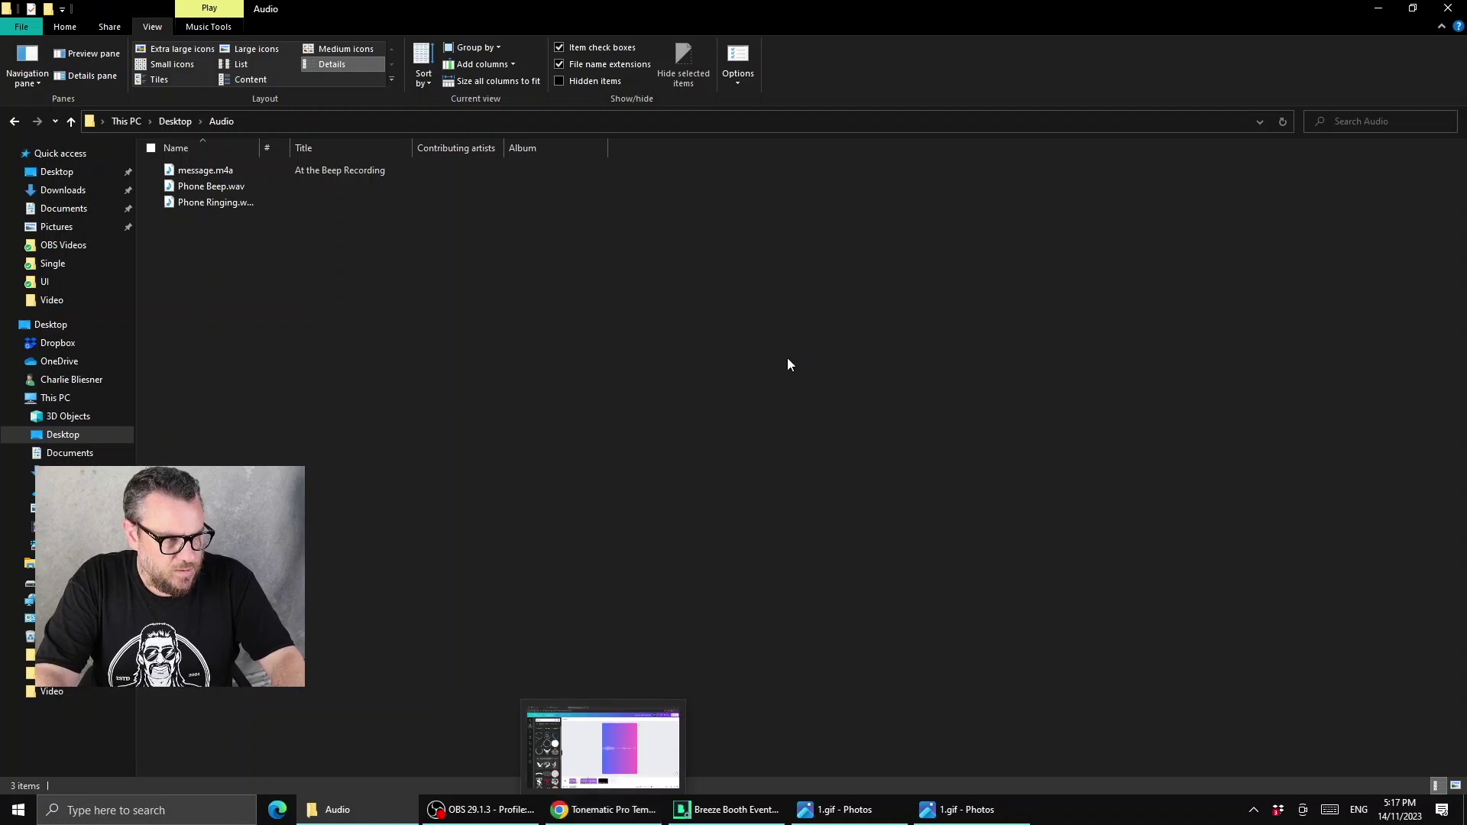
left_click(1414, 8)
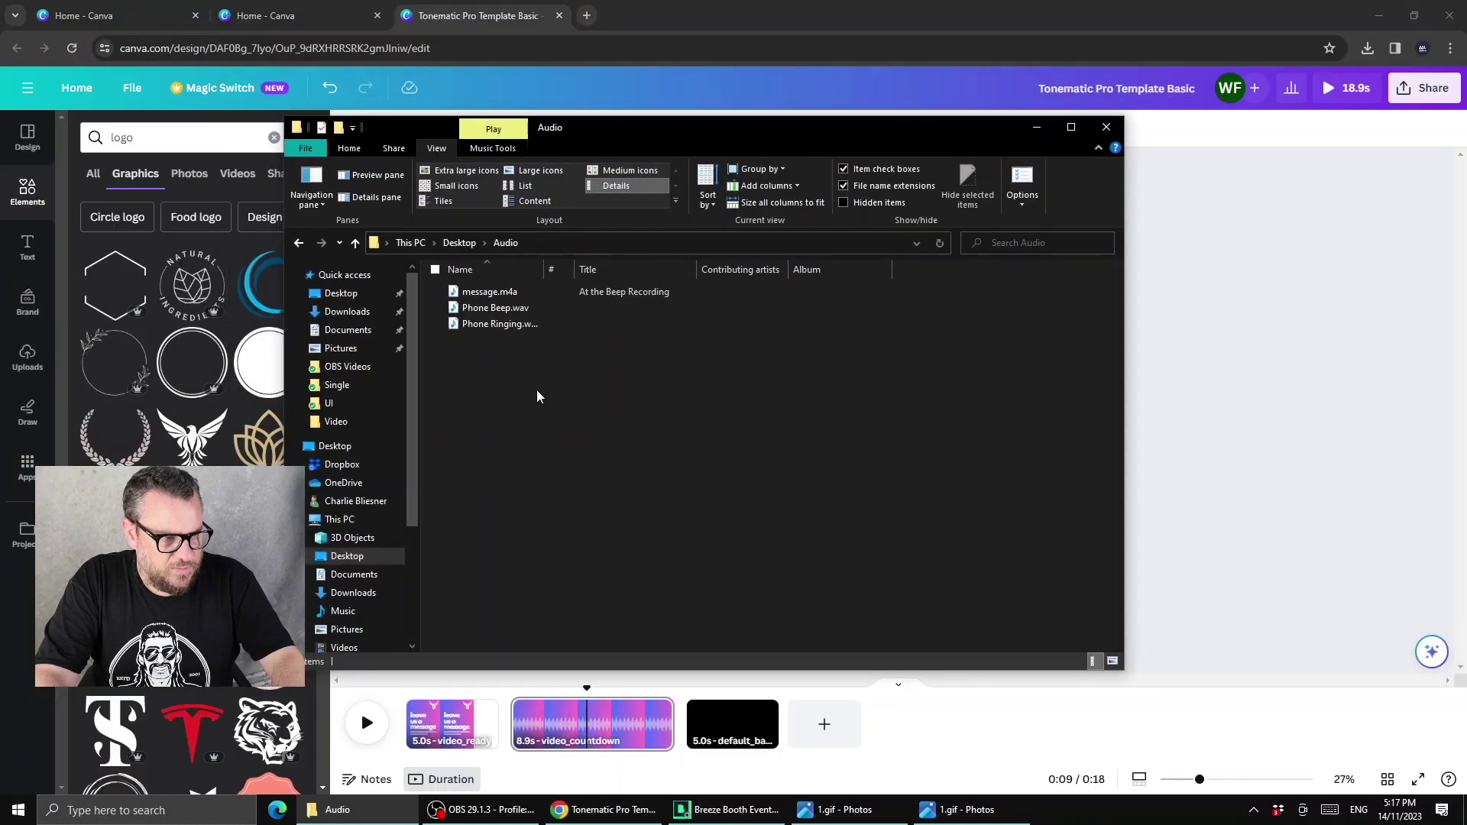
left_click_drag(475, 324, 550, 726)
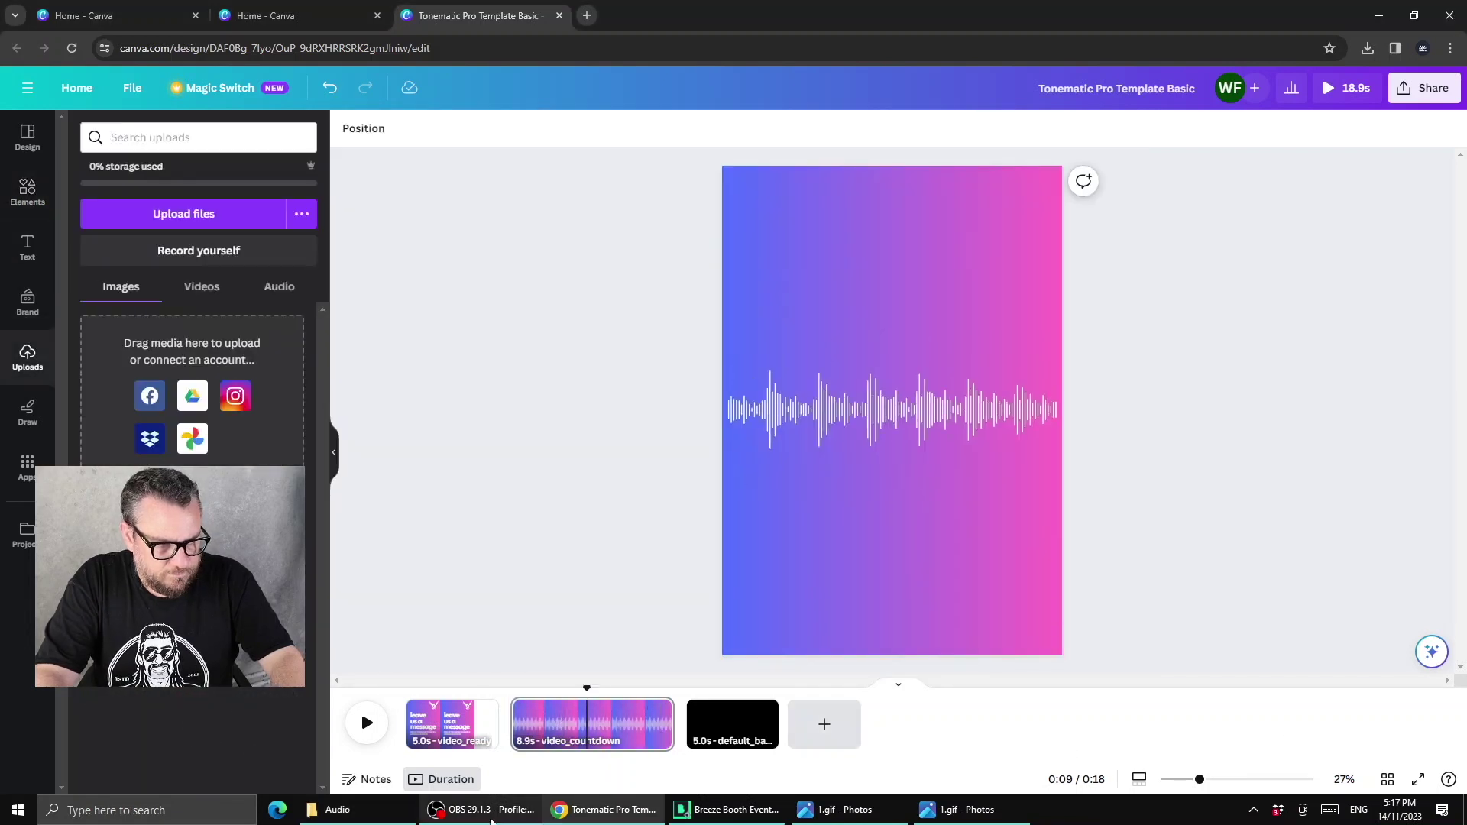
Step: Add message.m4a from the Audio folder to the video_countdown page's timeline, following the ringing clip
left_click(317, 810)
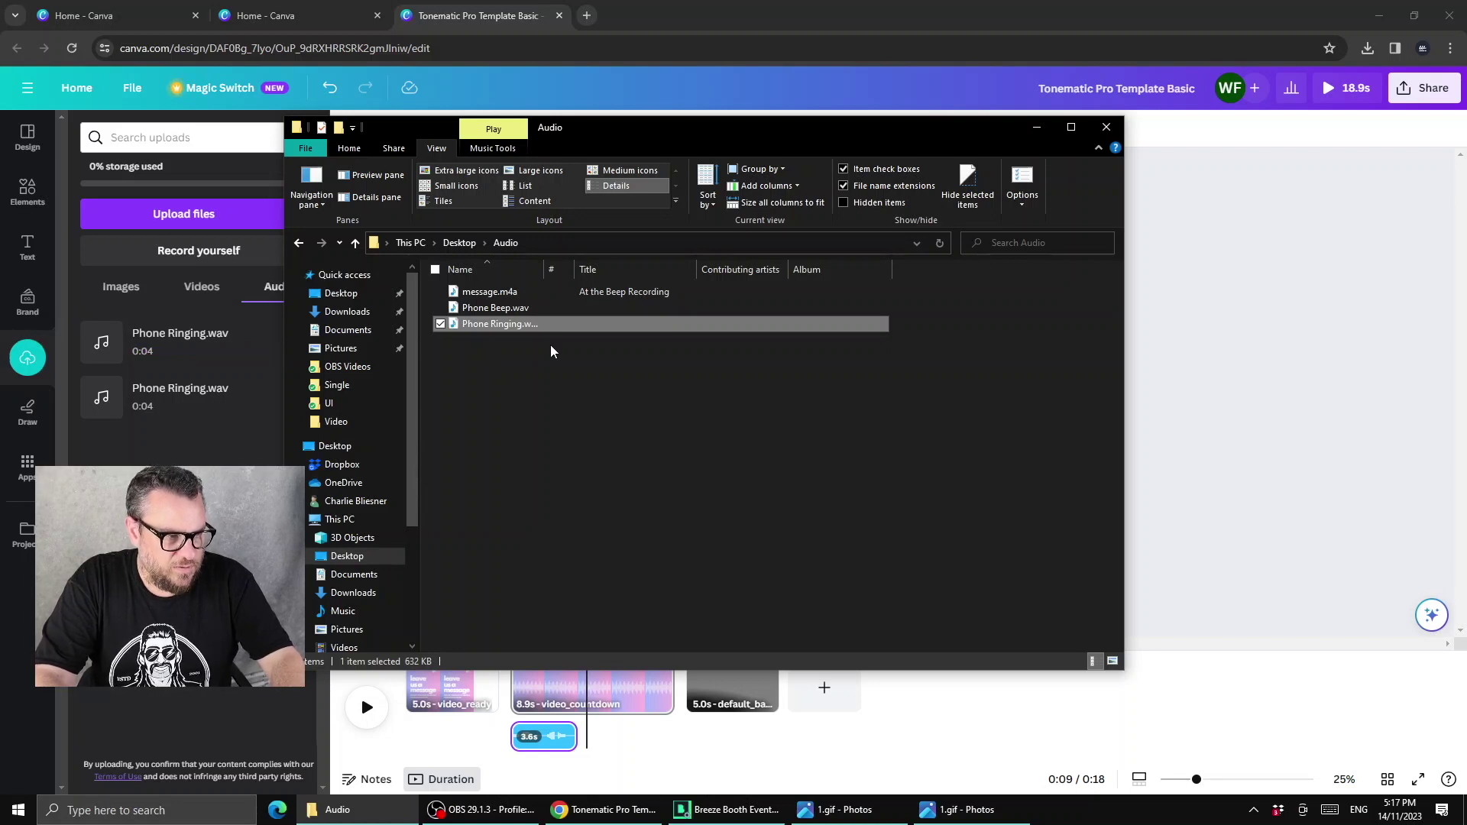
left_click_drag(482, 292, 606, 739)
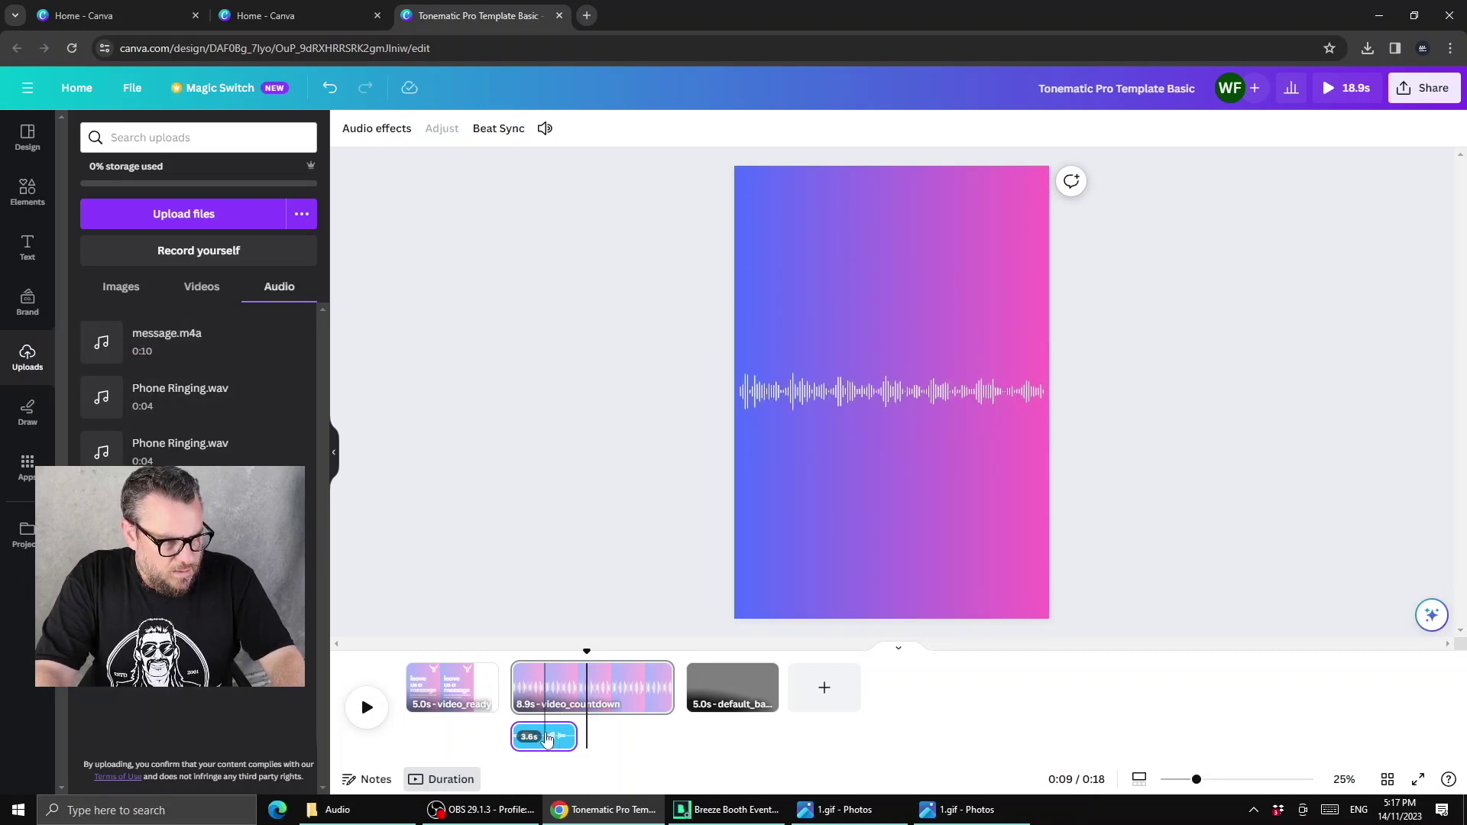
left_click(207, 342)
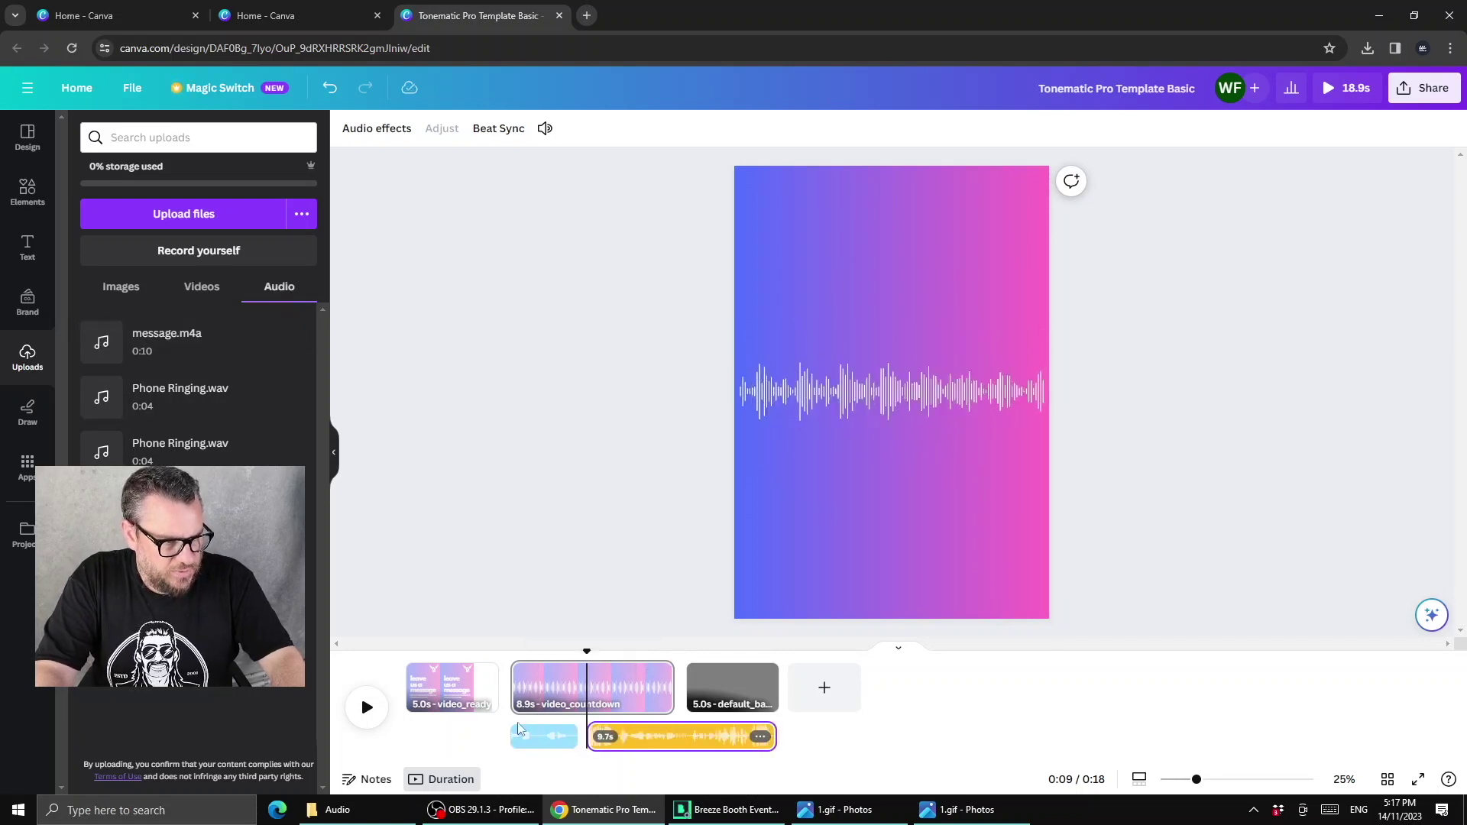
Step: Upload Phone Beep.wav from the Audio folder onto the video_countdown page's timeline
left_click(337, 809)
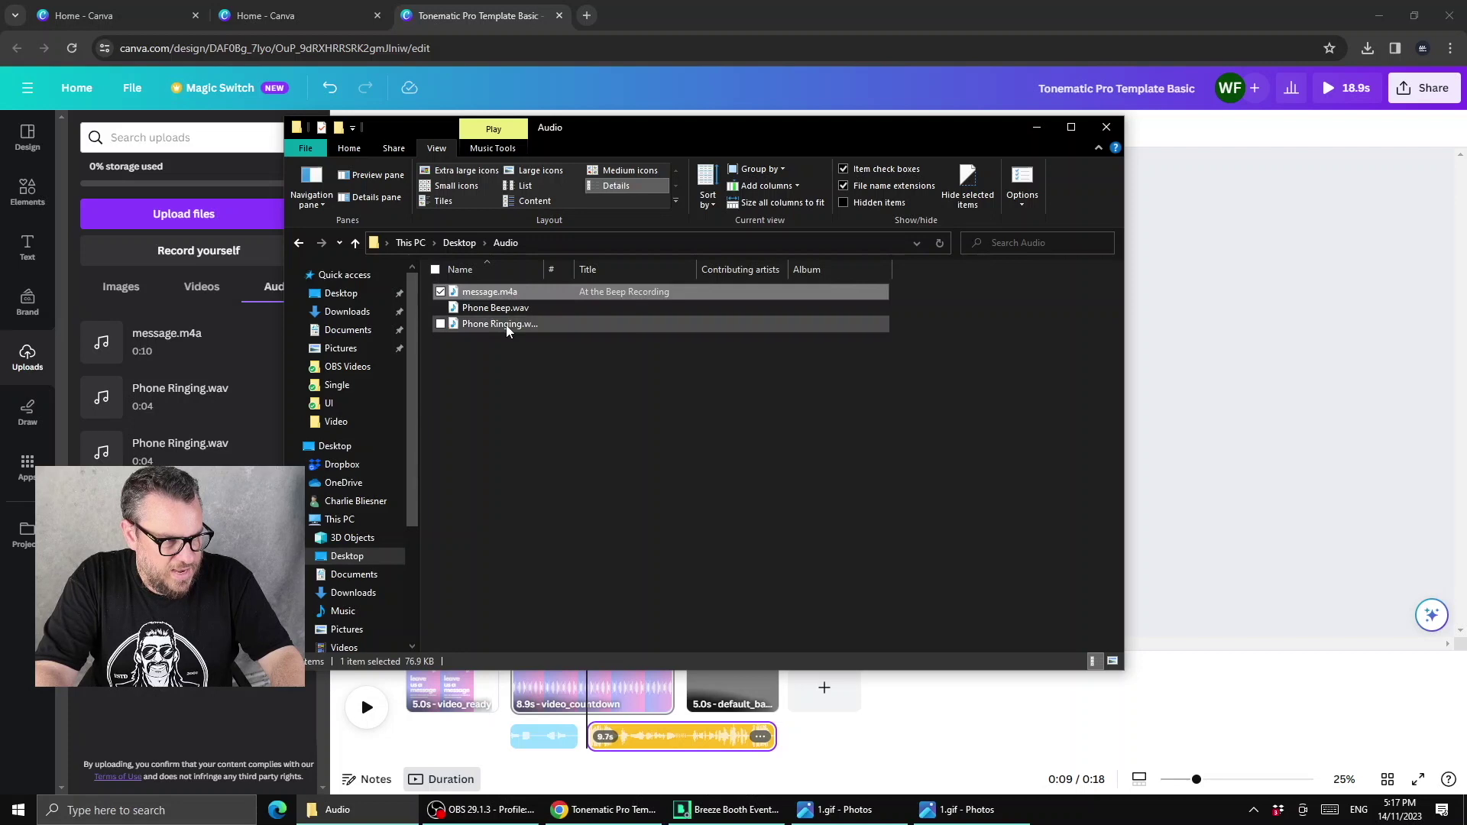
left_click(488, 308)
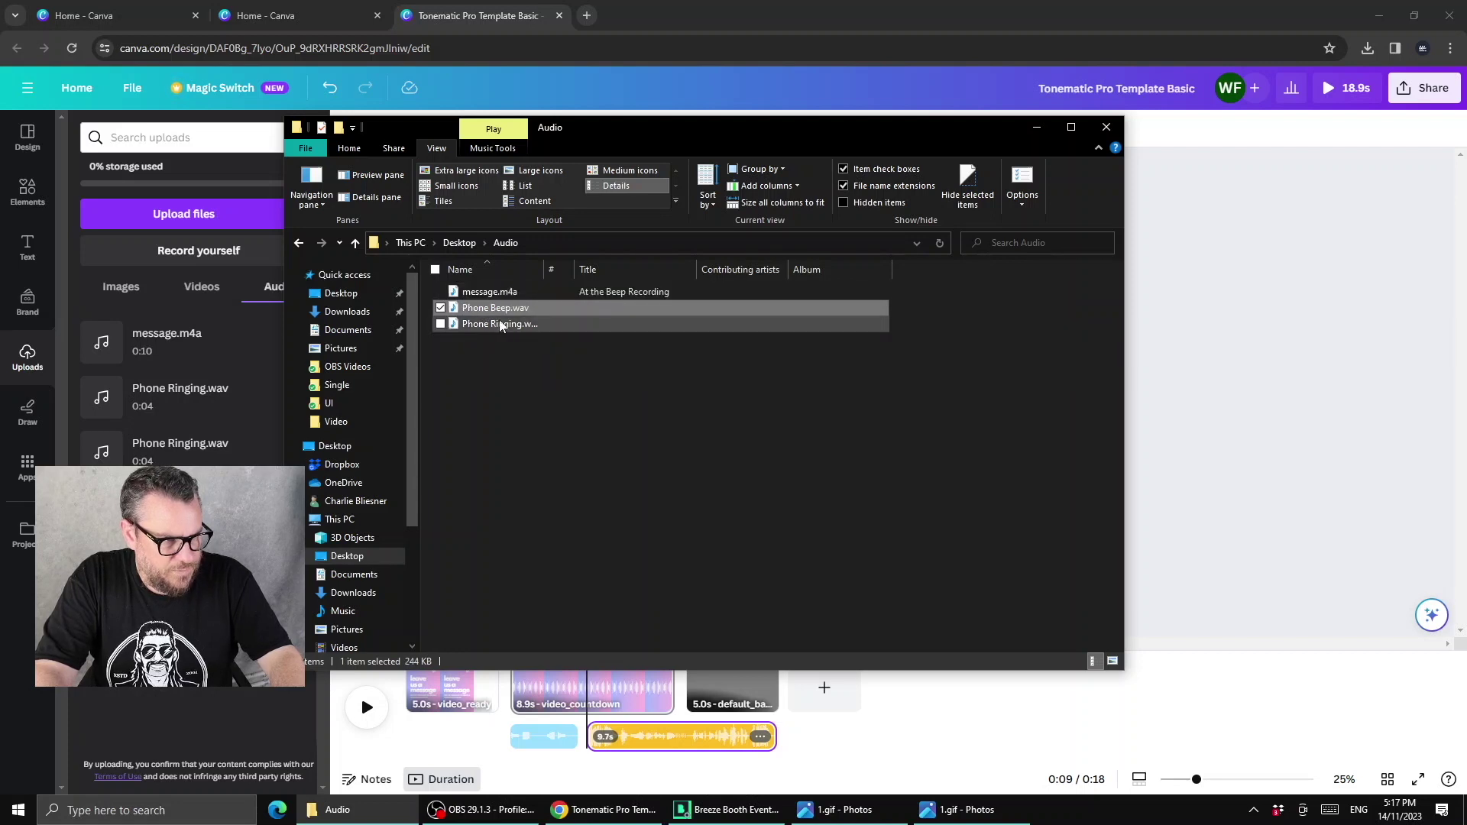
left_click_drag(459, 308, 782, 734)
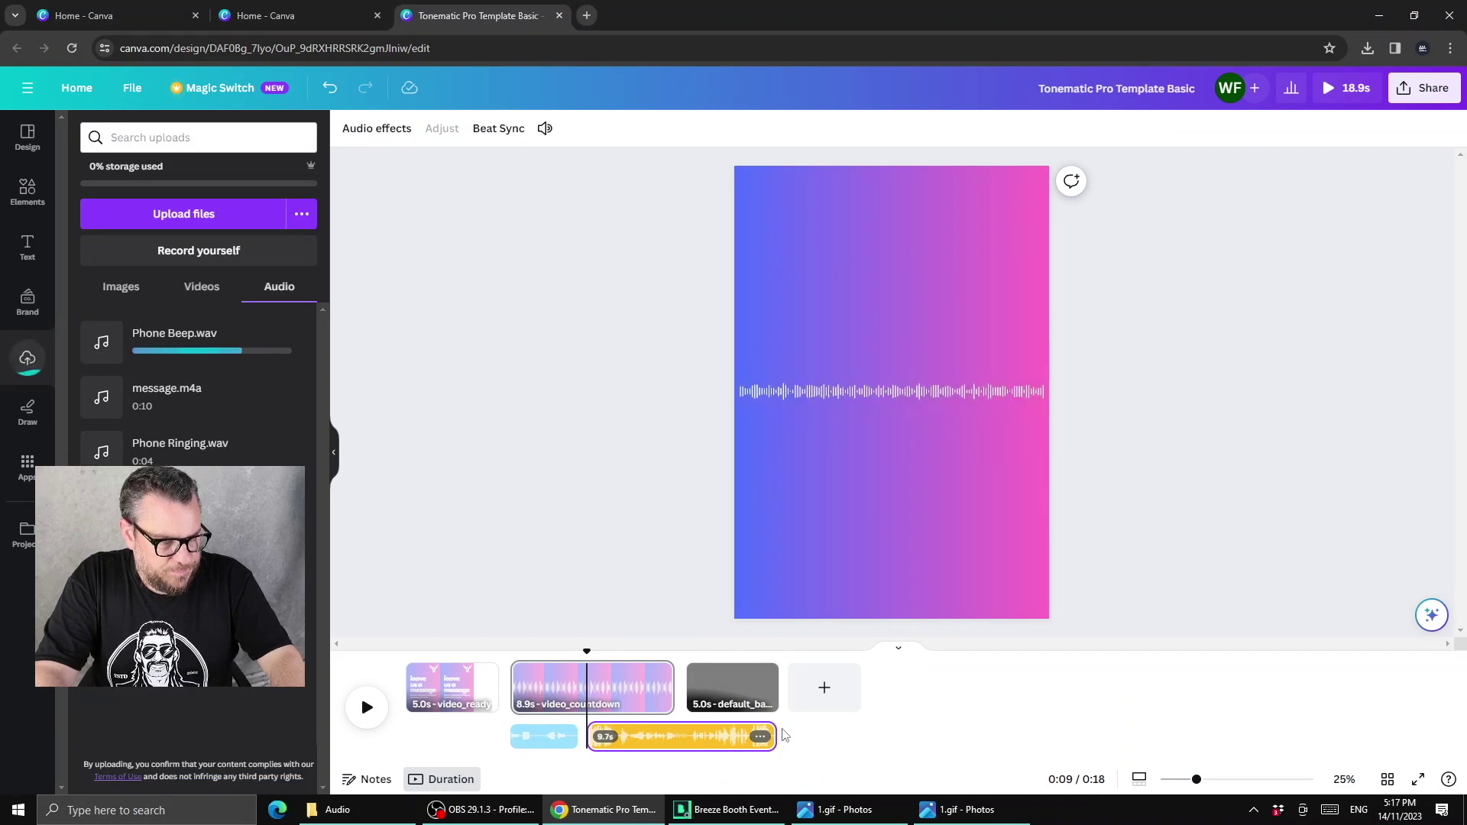
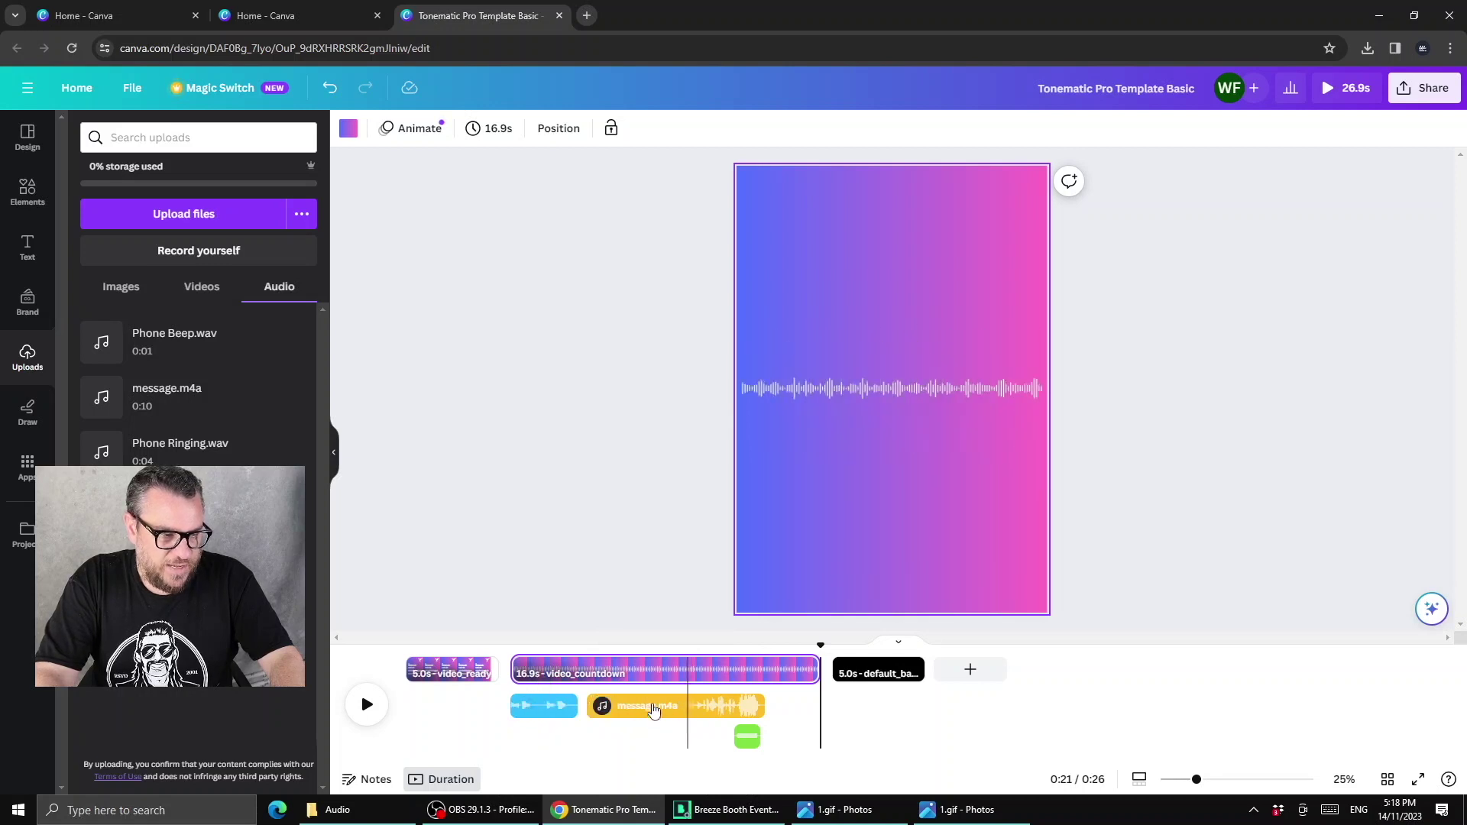
Step: Line up the message and beep clips end to end after the ringing, and trim the video_countdown page to 14.8 s at the beep's end
left_click_drag(651, 708, 642, 702)
left_click(747, 736)
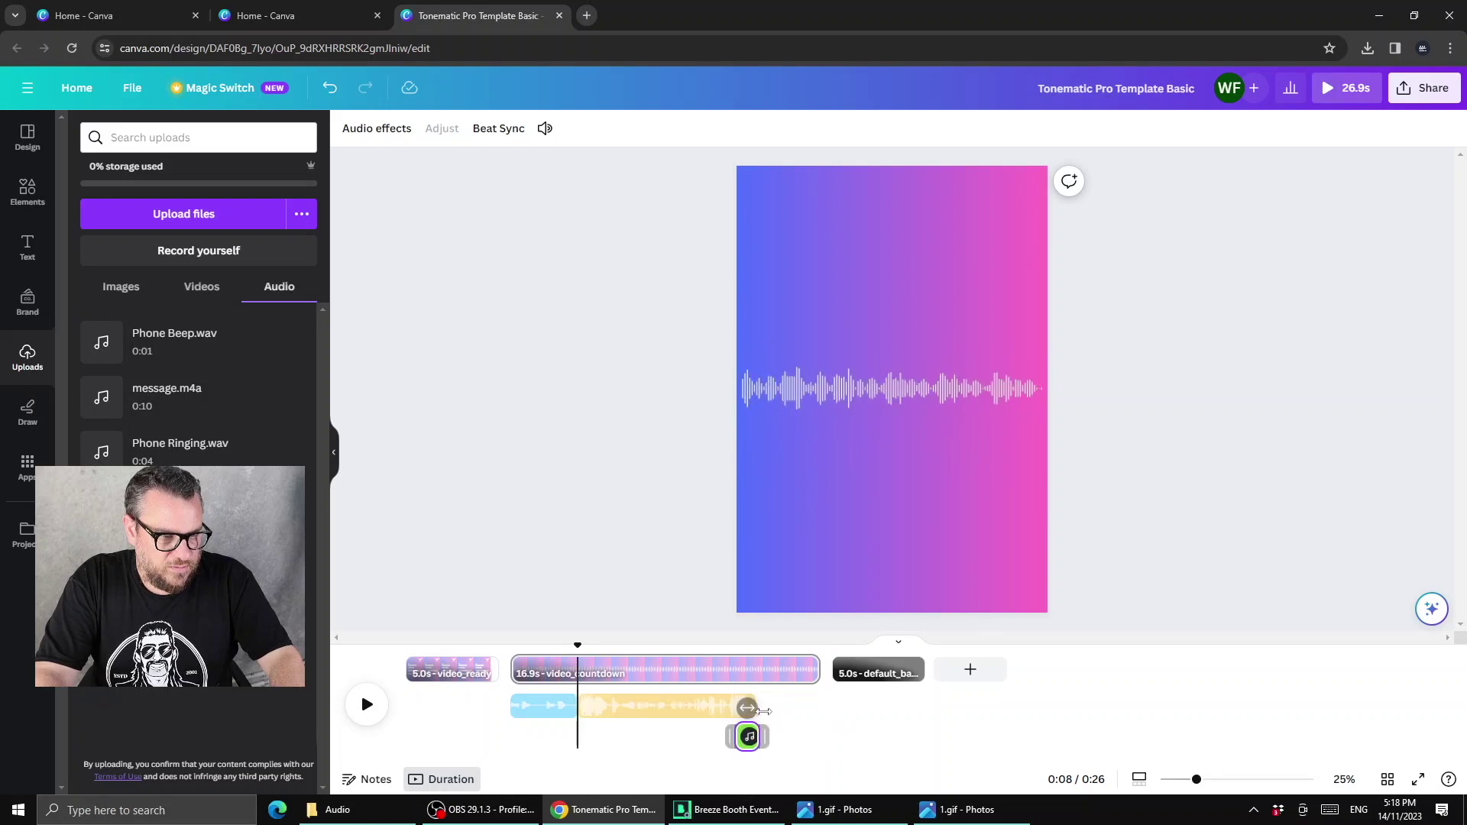
left_click(748, 742)
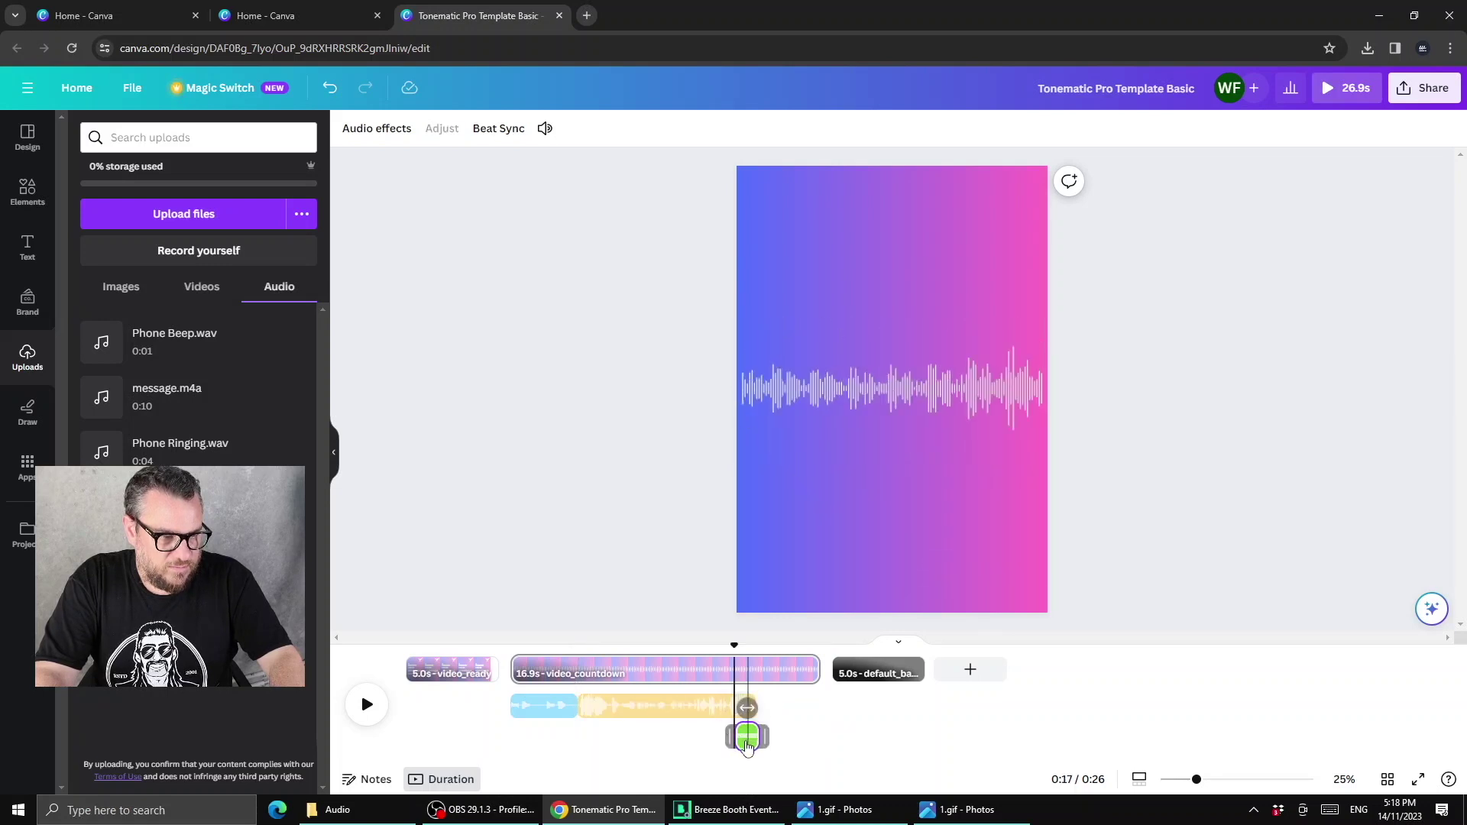
left_click_drag(751, 738, 766, 711)
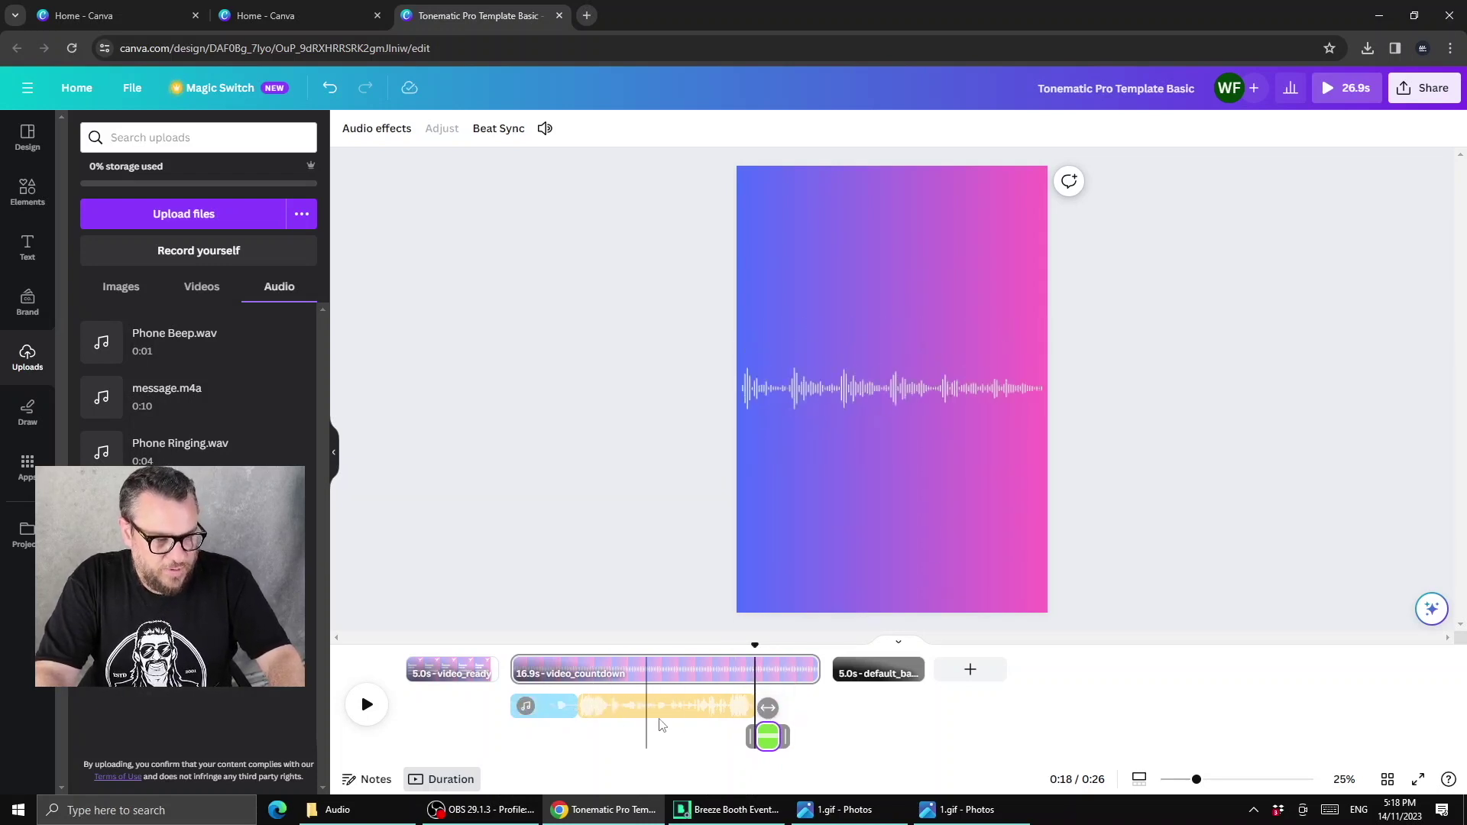
left_click(664, 669)
left_click_drag(816, 671, 774, 680)
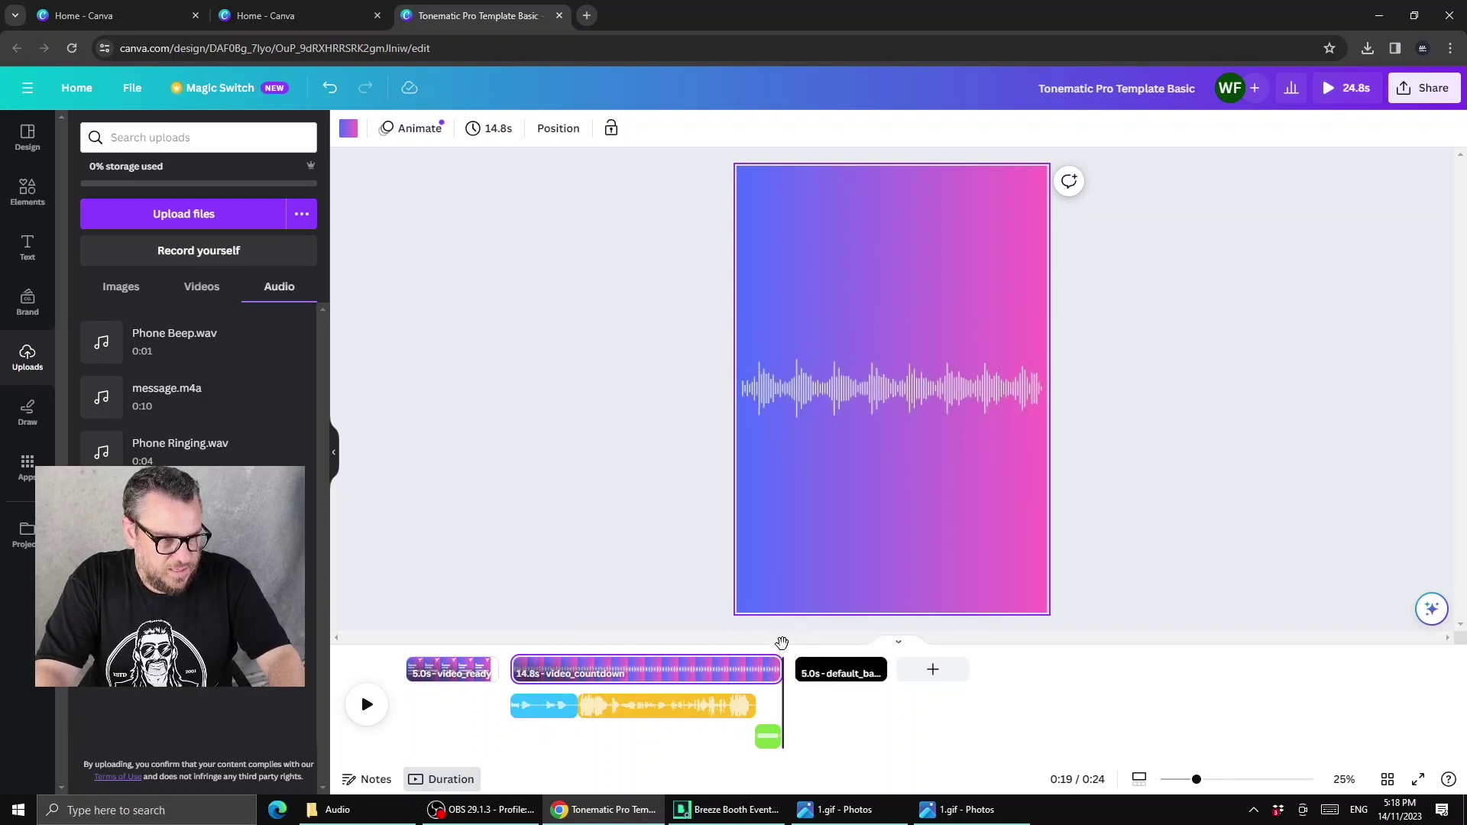
Step: Play the video_countdown page from its start to check the ringing, message and beep sequence, and dismiss the transition tip
left_click_drag(782, 648, 512, 646)
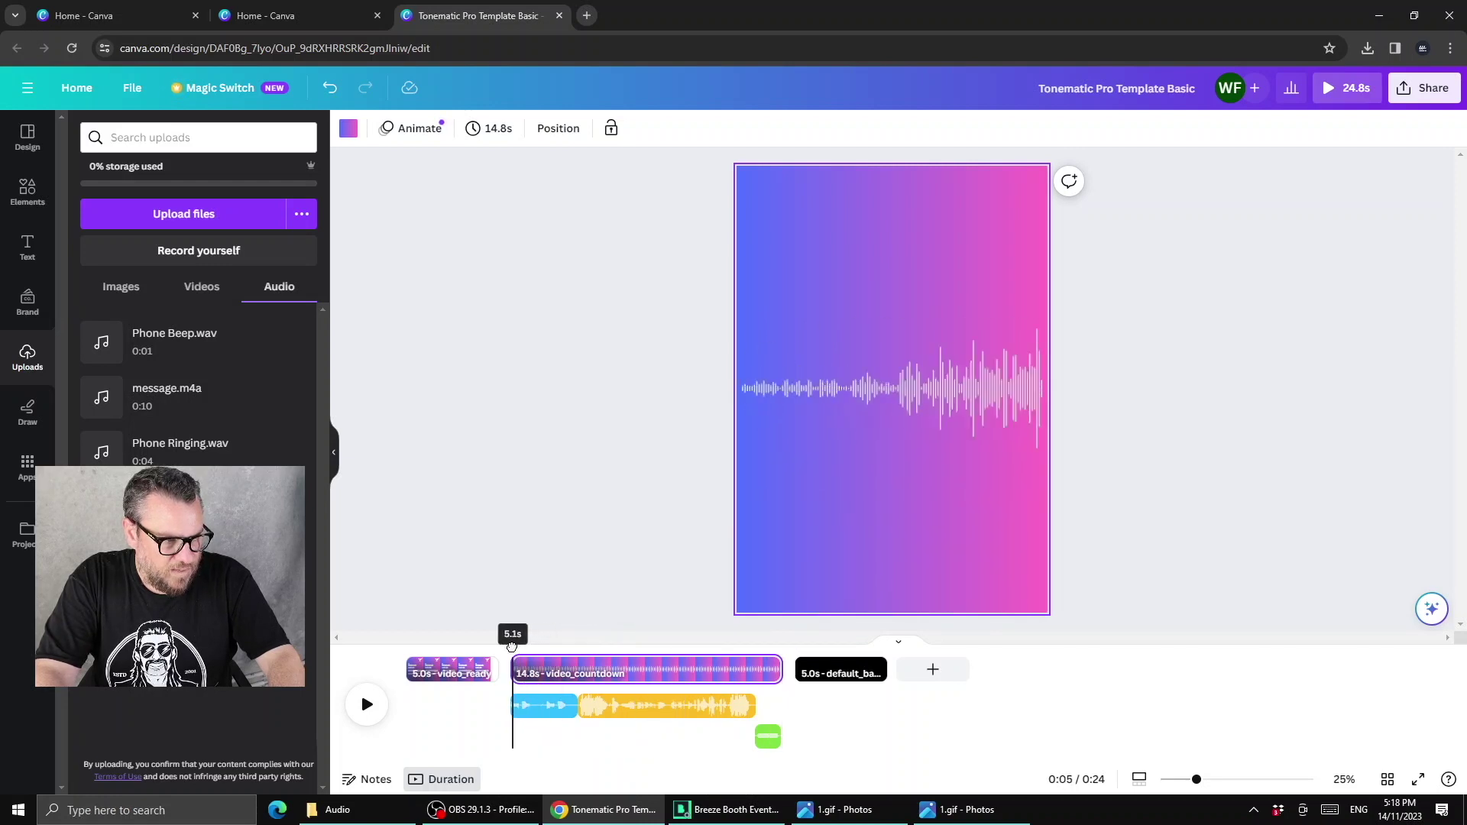
left_click(367, 707)
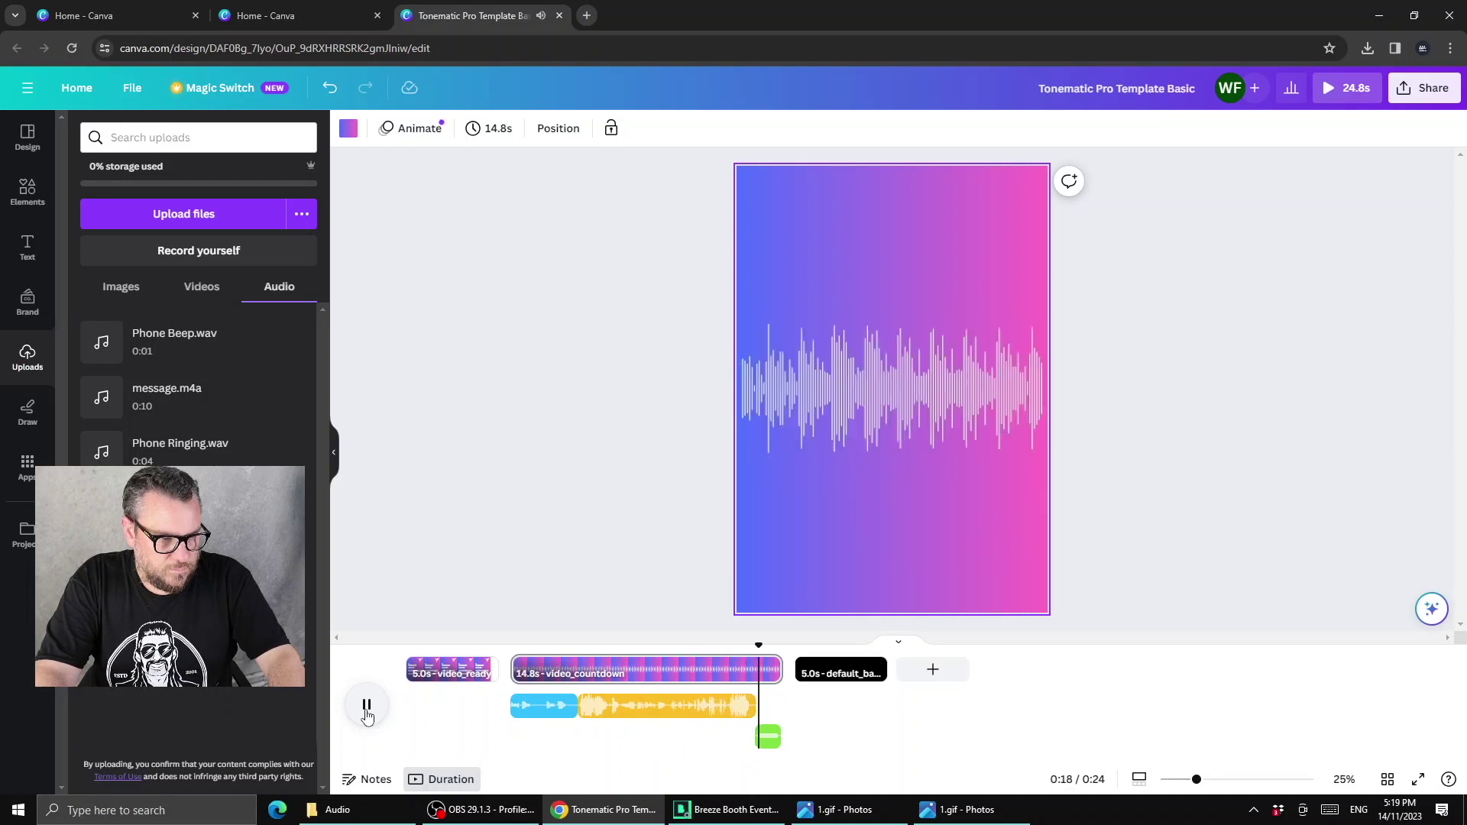
left_click(367, 707)
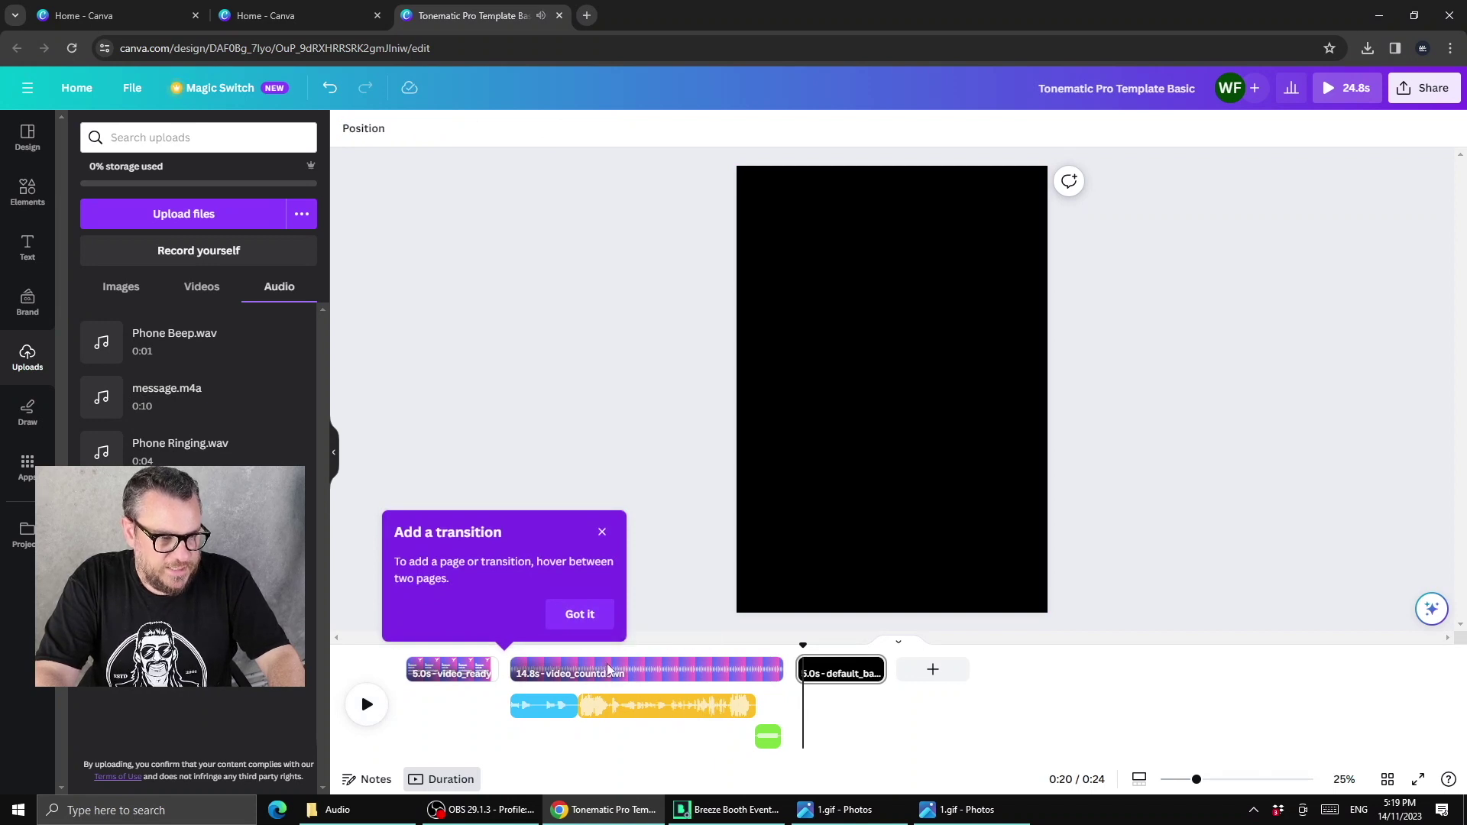
left_click(580, 615)
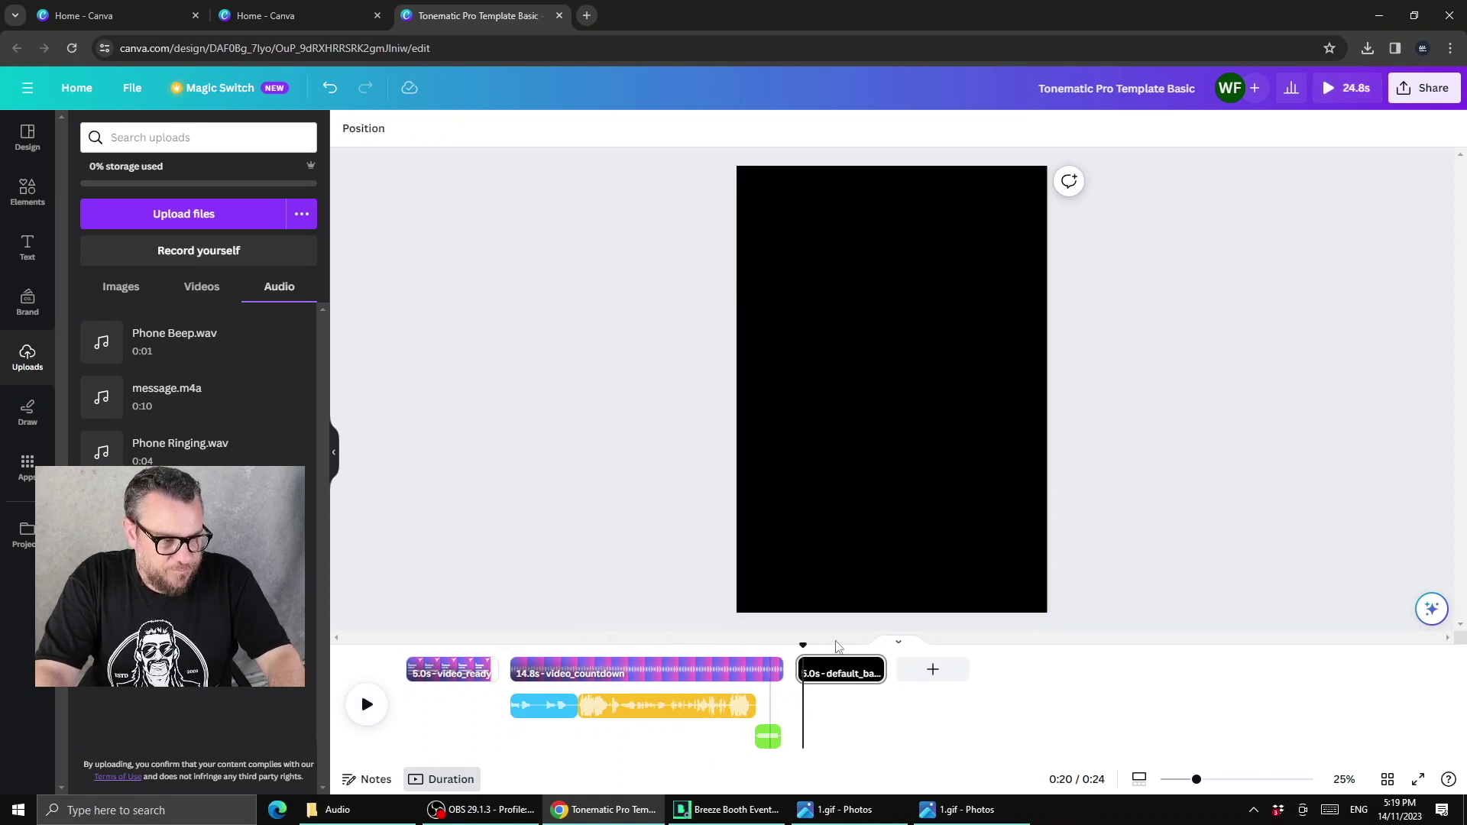
left_click_drag(804, 646, 623, 643)
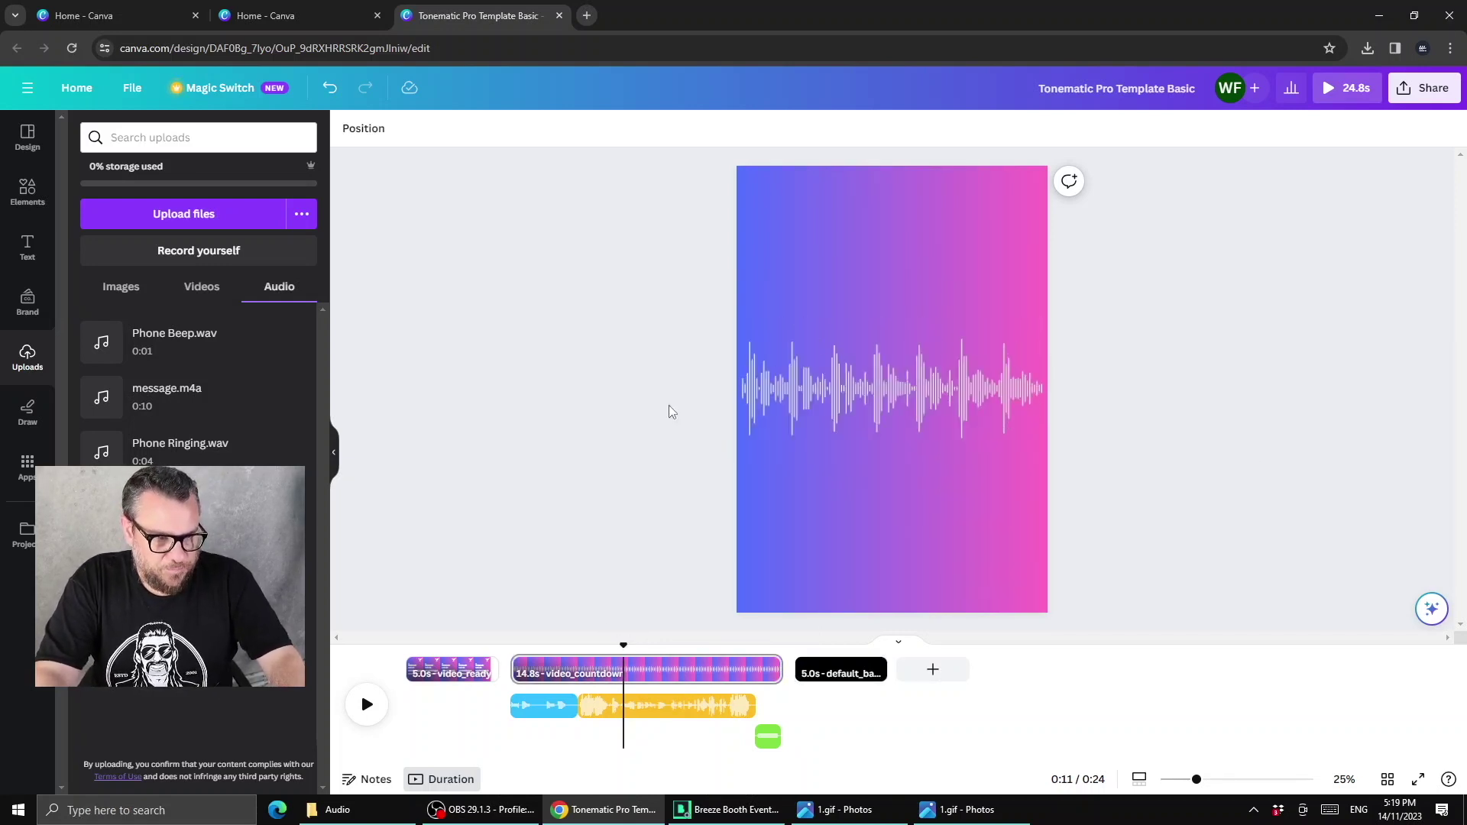
Step: Hide the timeline and fill the default_background page with the document's blue-to-pink gradient
left_click(898, 641)
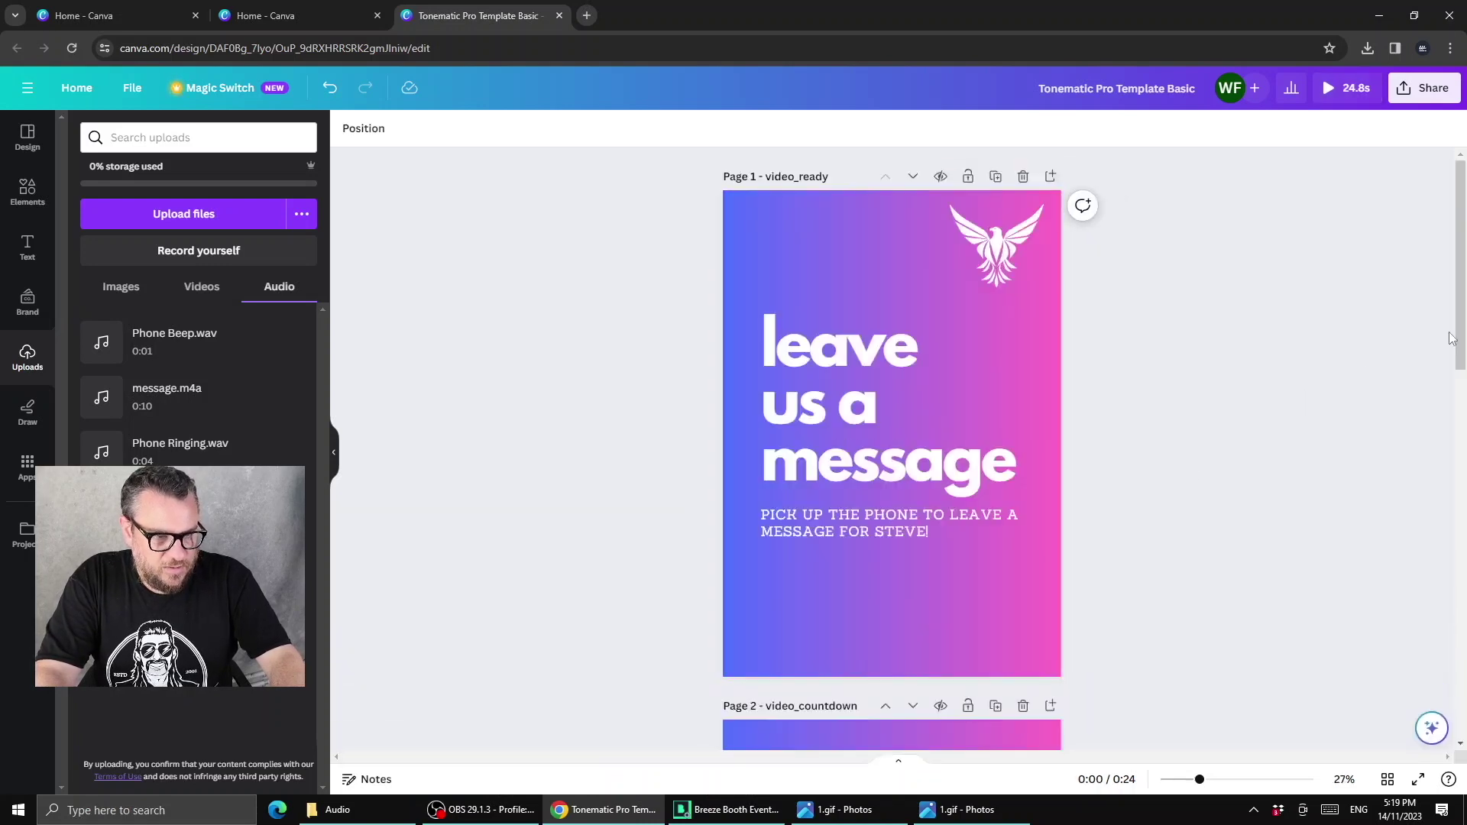
left_click_drag(1462, 319, 1462, 674)
left_click(902, 465)
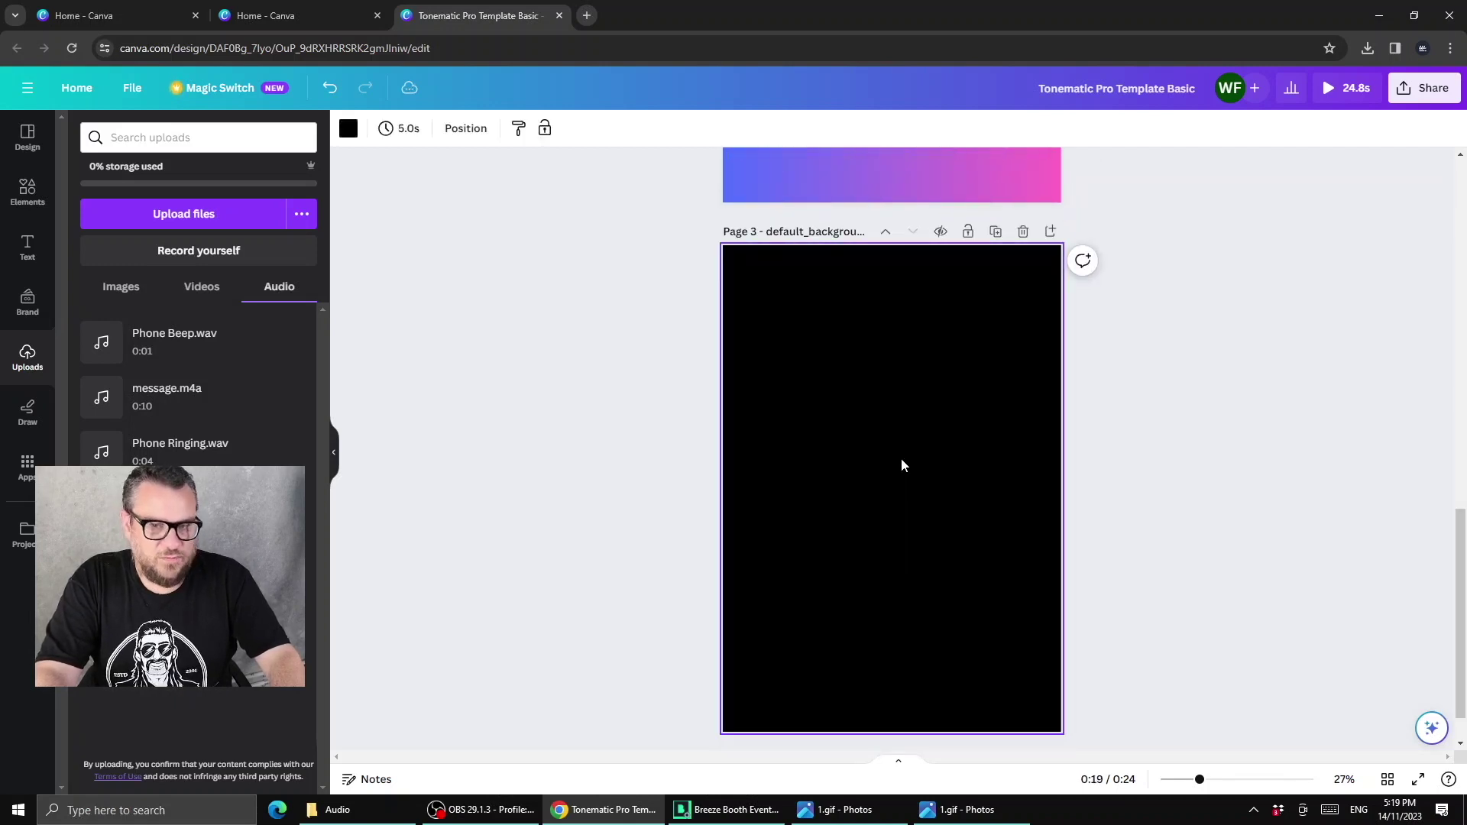
left_click(348, 129)
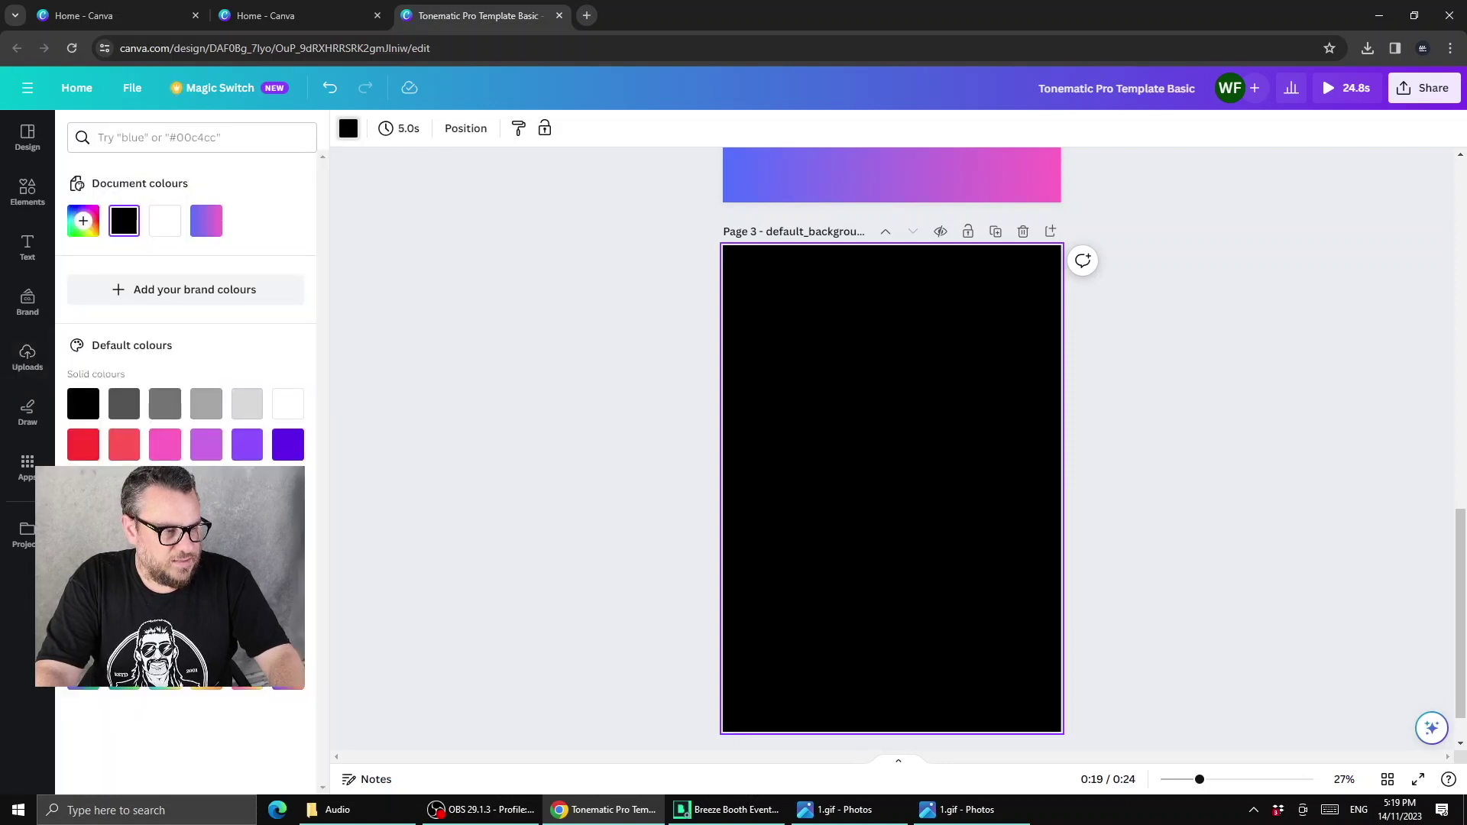
key("Escape")
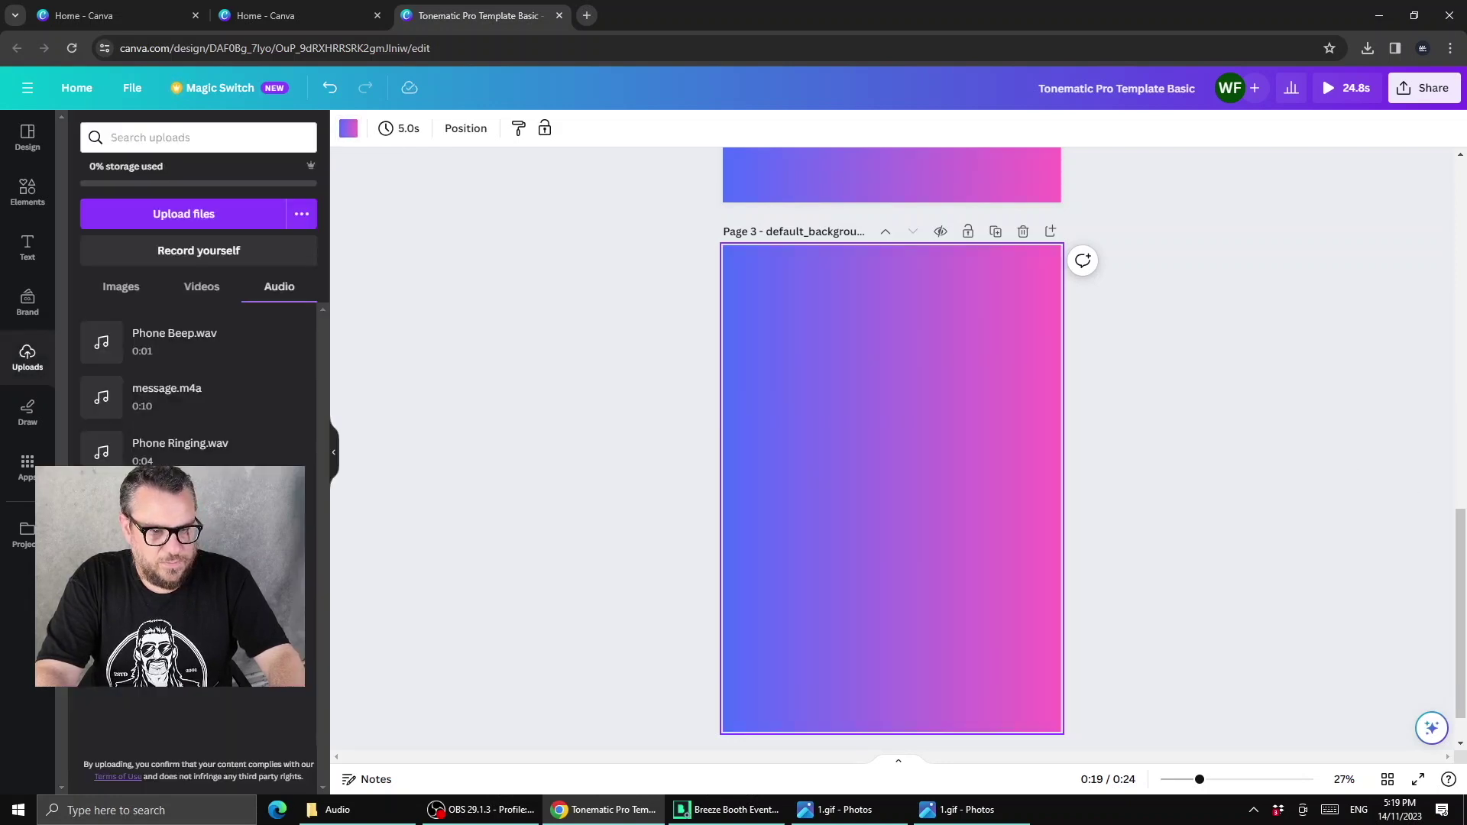
Step: Open the design's download settings and limit the export to Page 1 – video_ready
left_click_drag(1462, 462, 1423, 145)
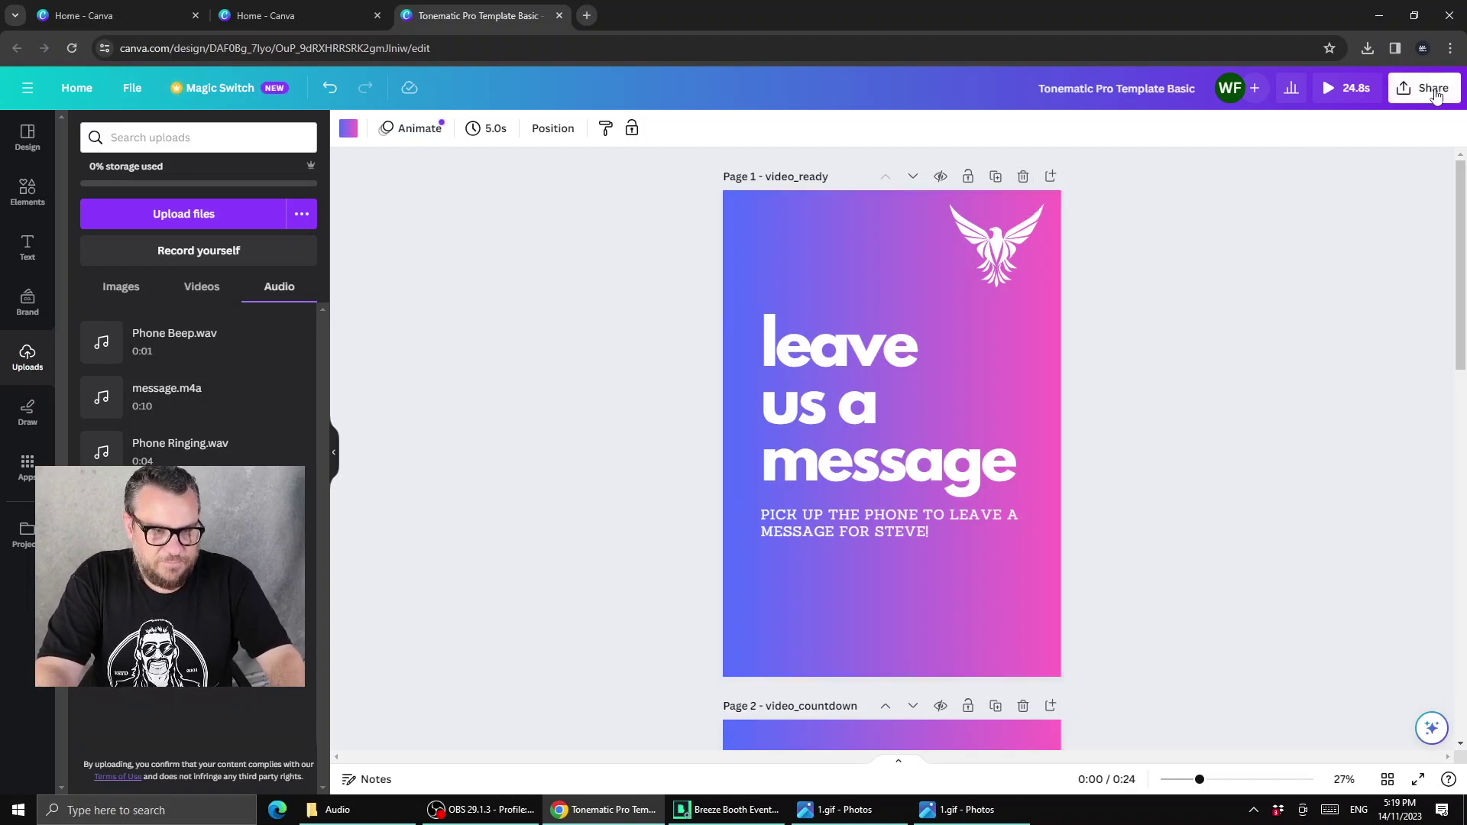
left_click(1404, 85)
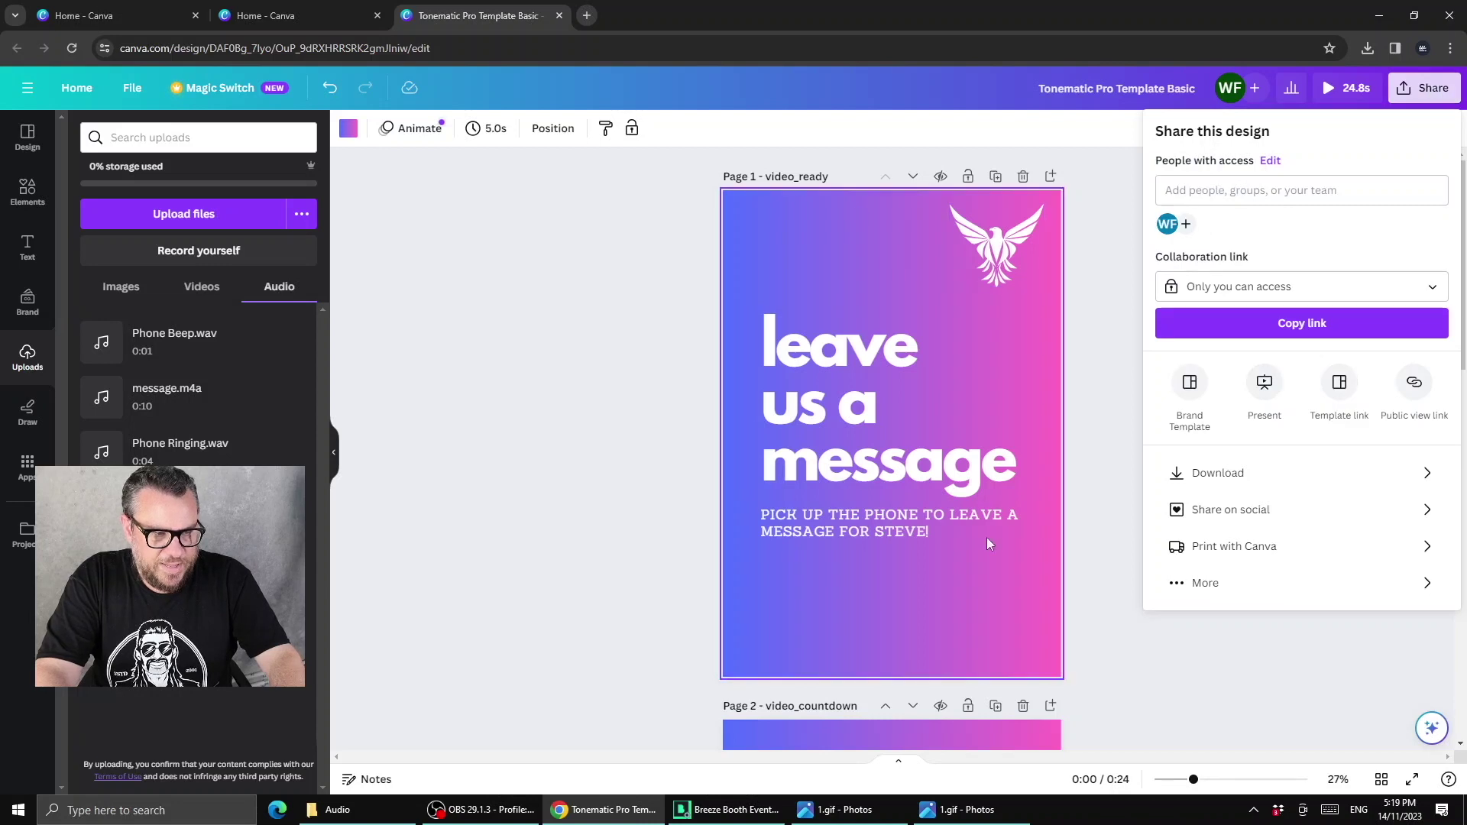
left_click(1423, 476)
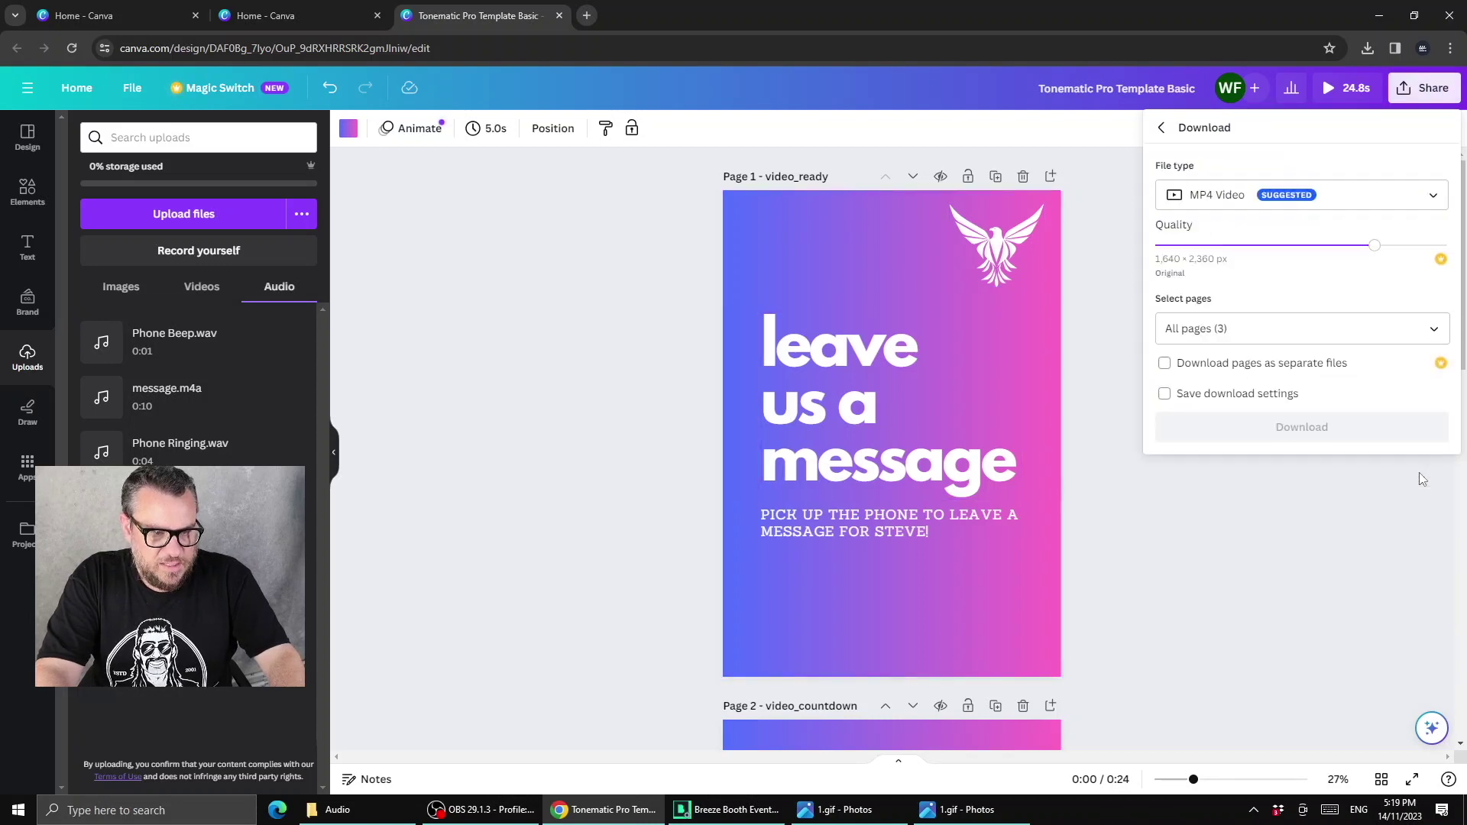
left_click(1442, 331)
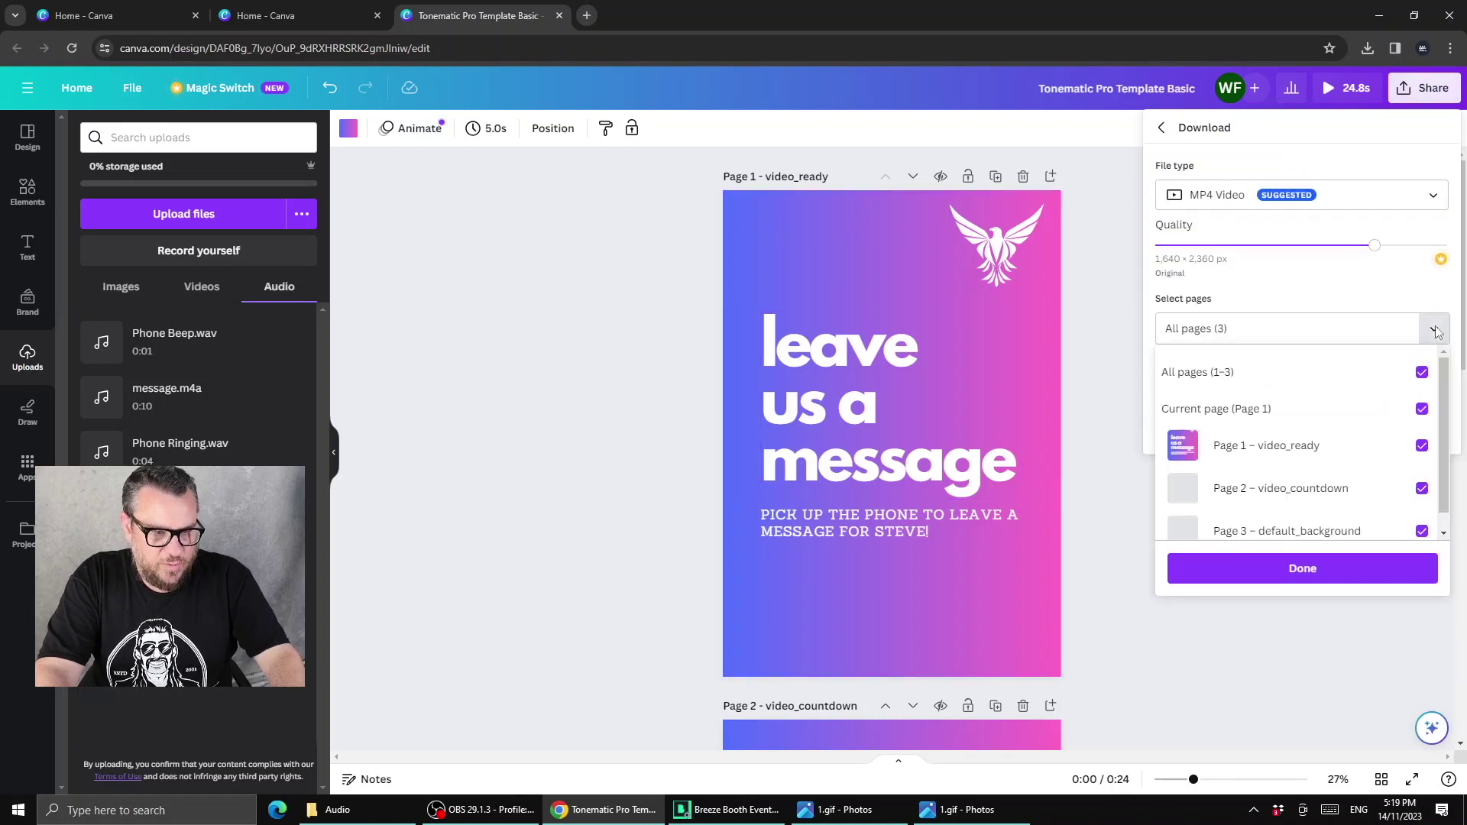
left_click(1423, 447)
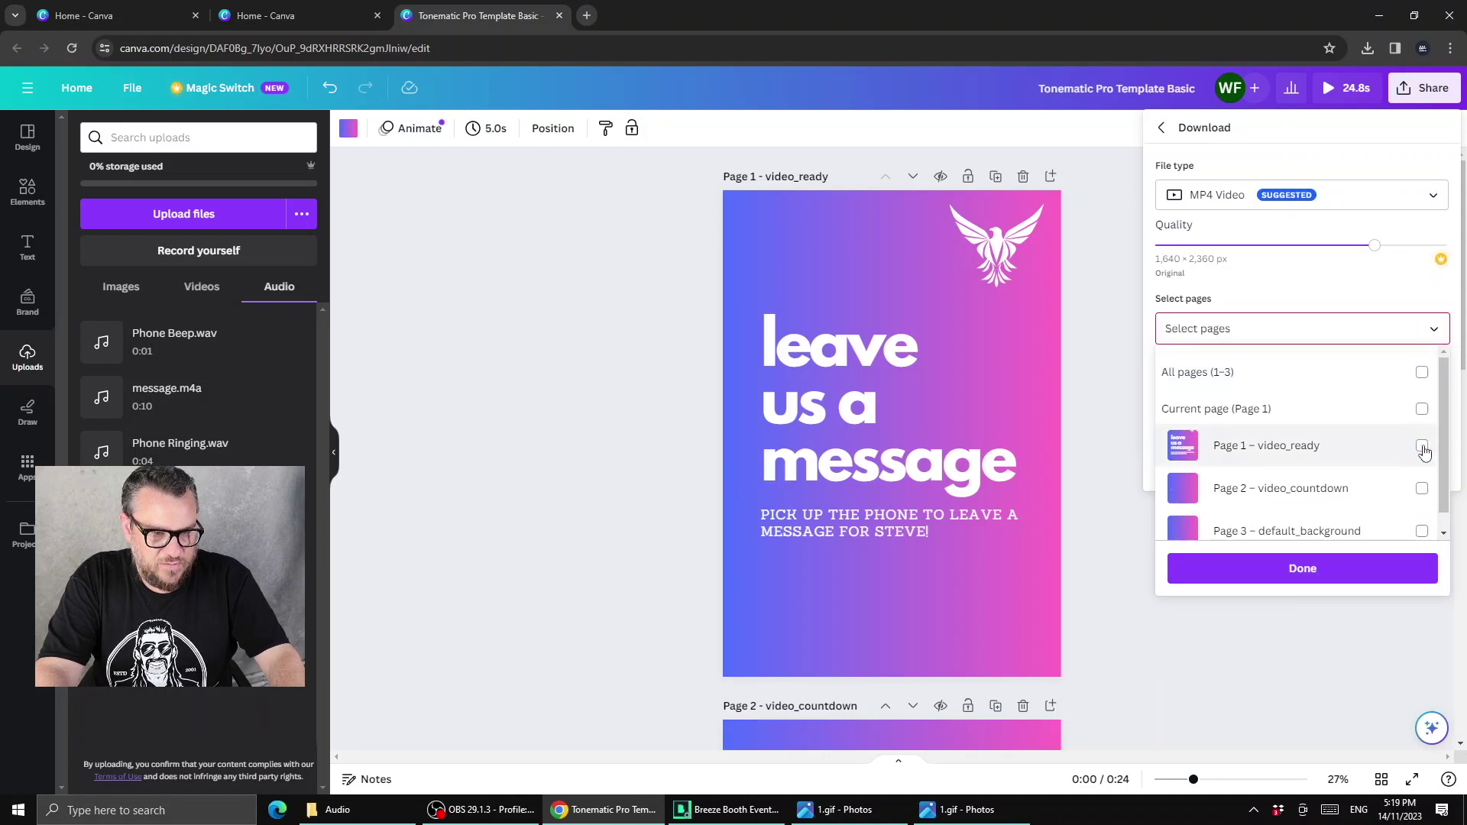
left_click(1422, 447)
left_click(1236, 196)
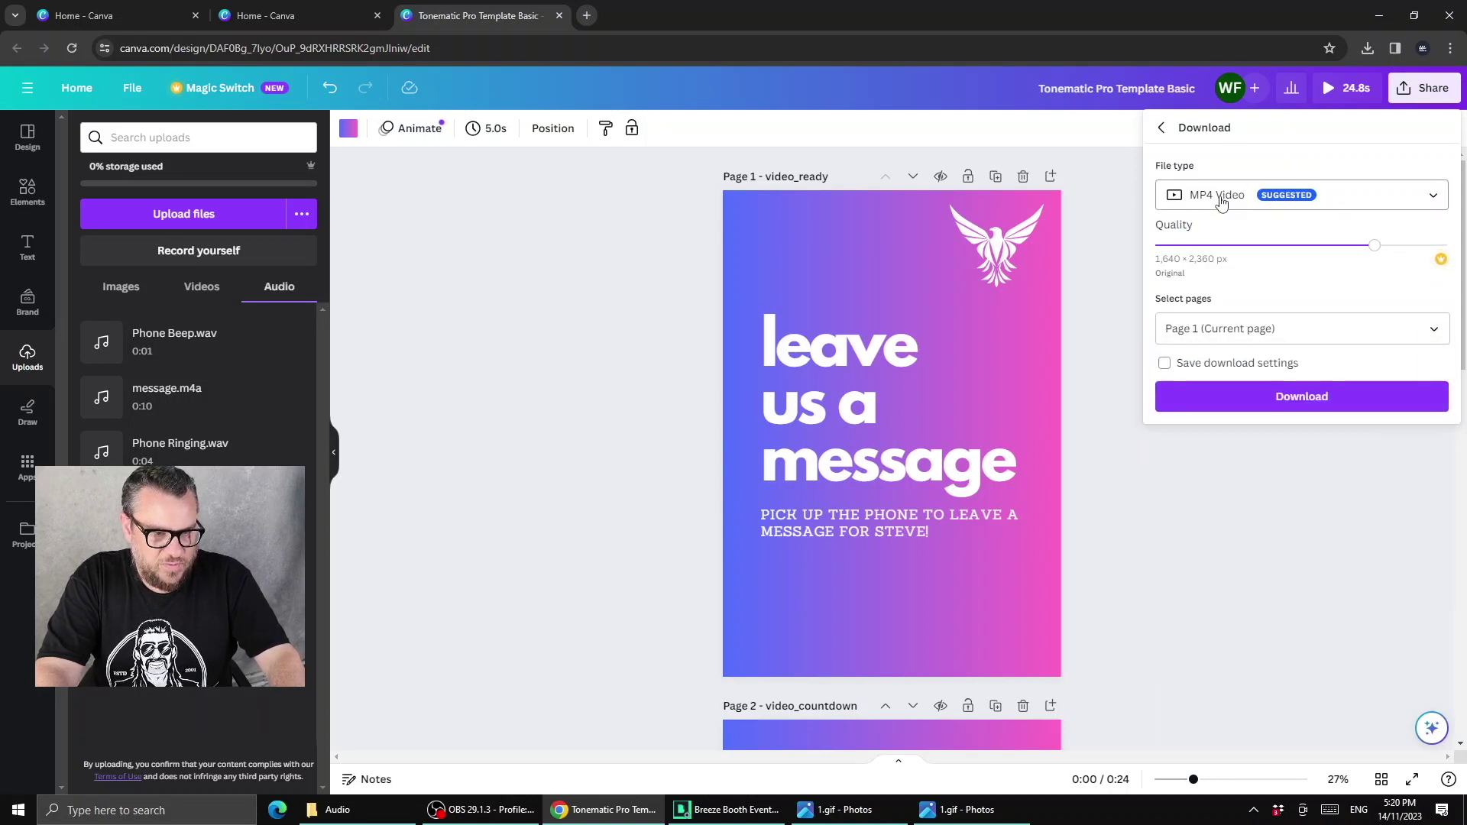
Step: Set the file type to JPG and download the video_ready page
left_click(1221, 201)
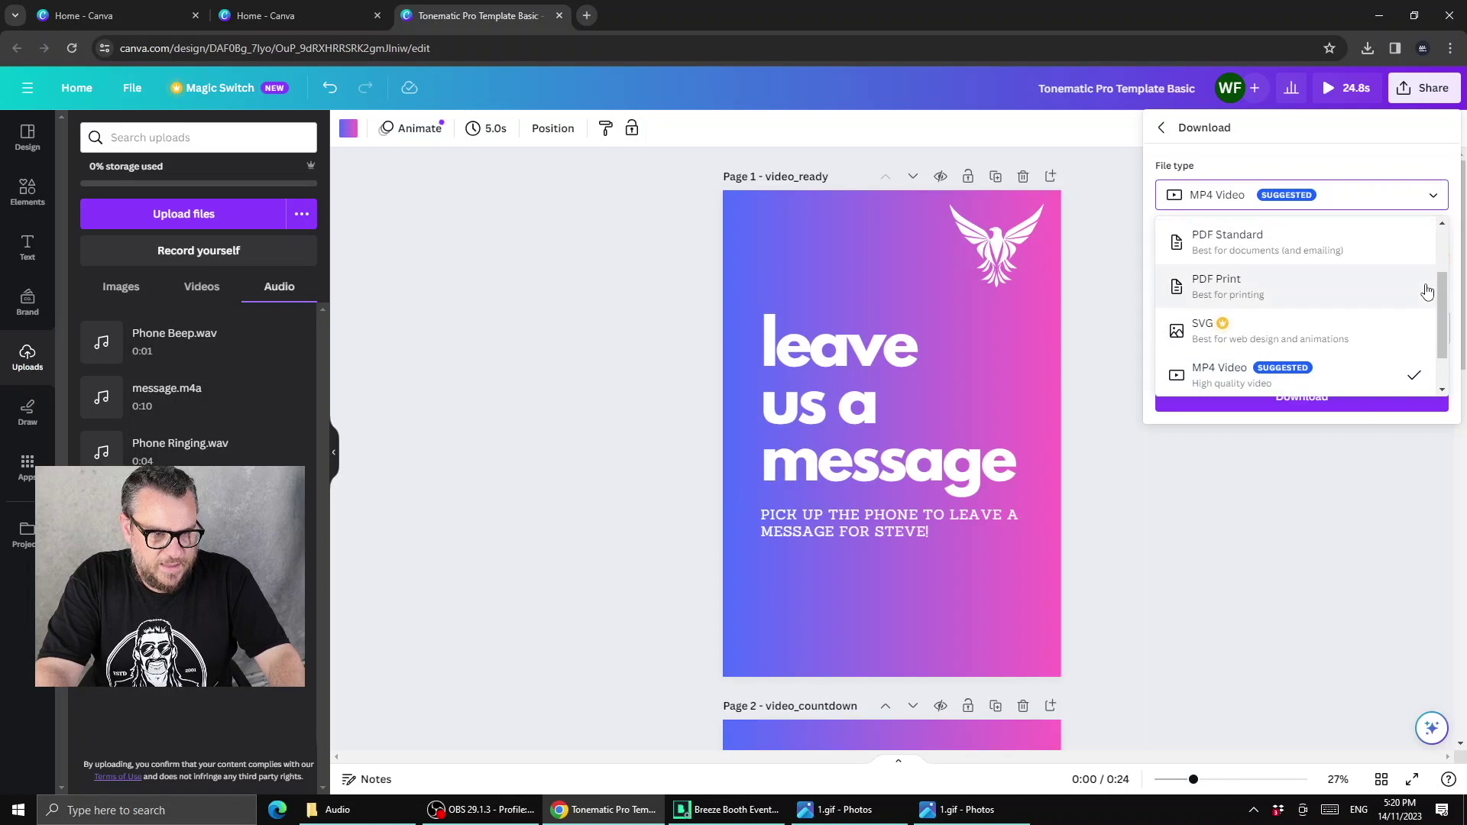
scroll(1393, 268, "up", 3)
left_click(1284, 246)
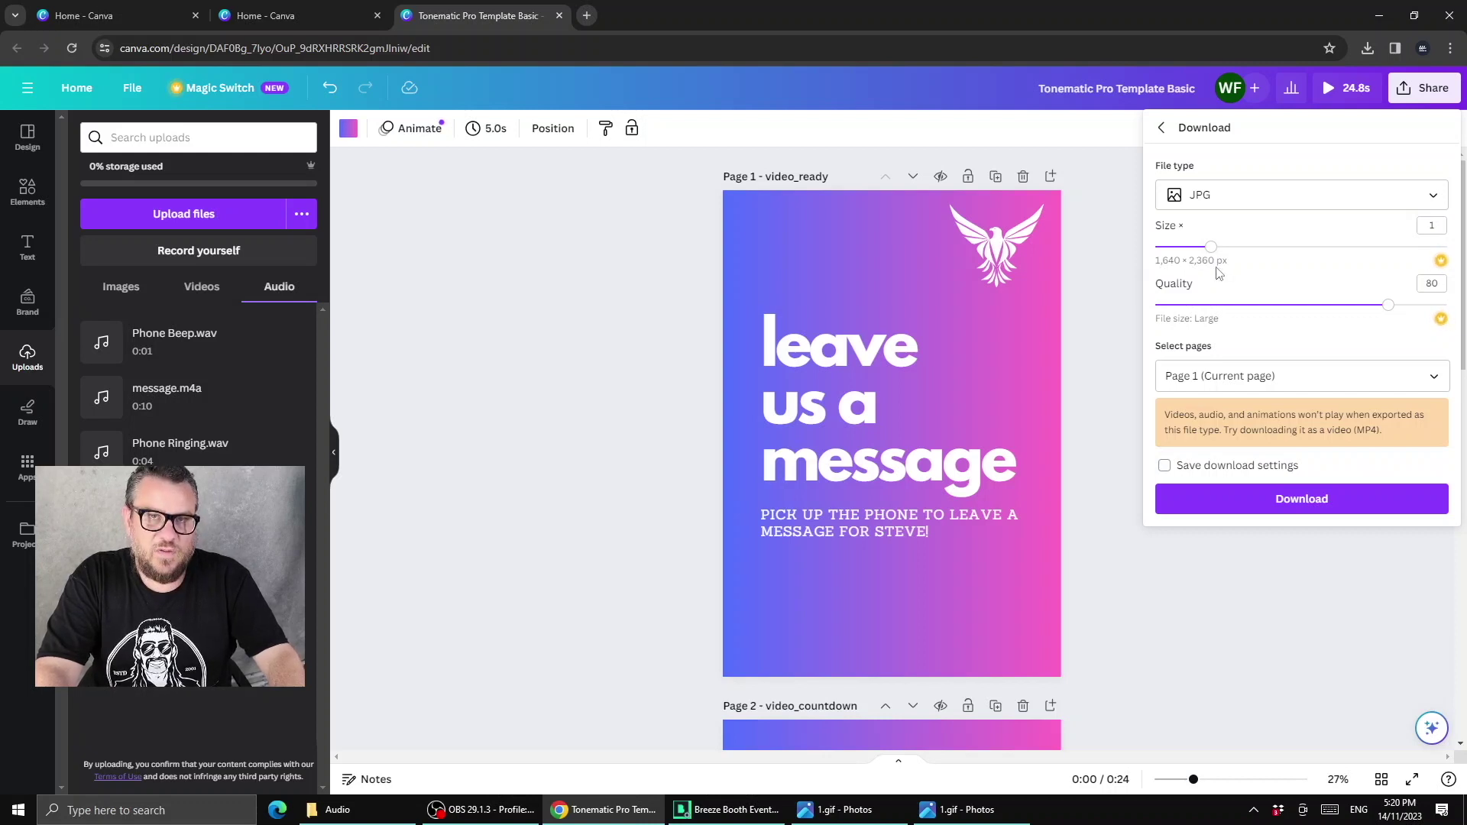
left_click(1298, 500)
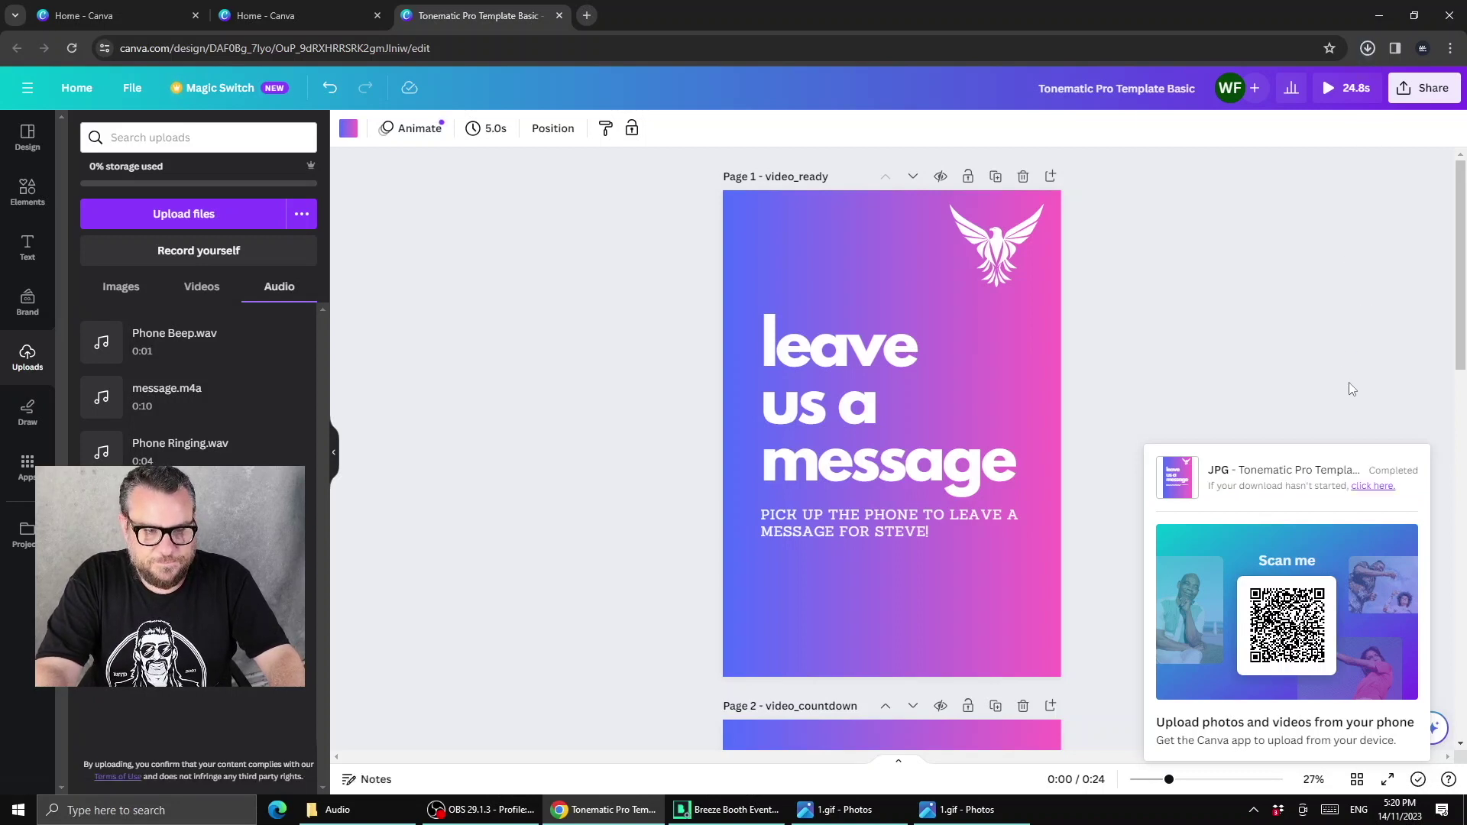
Step: Download only Page 2 – video_countdown as an MP4 Video
left_click(1431, 95)
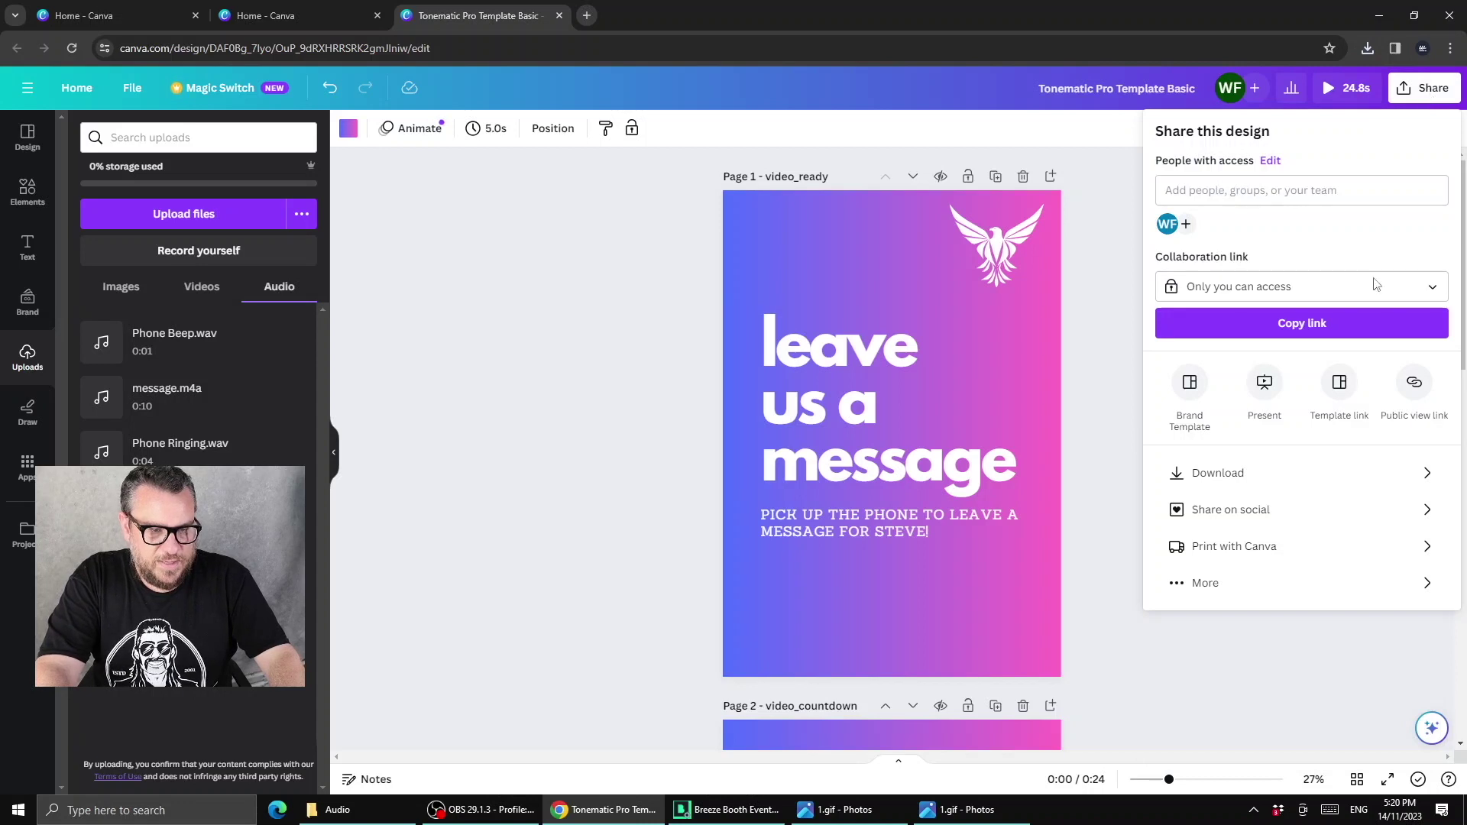
left_click(1348, 478)
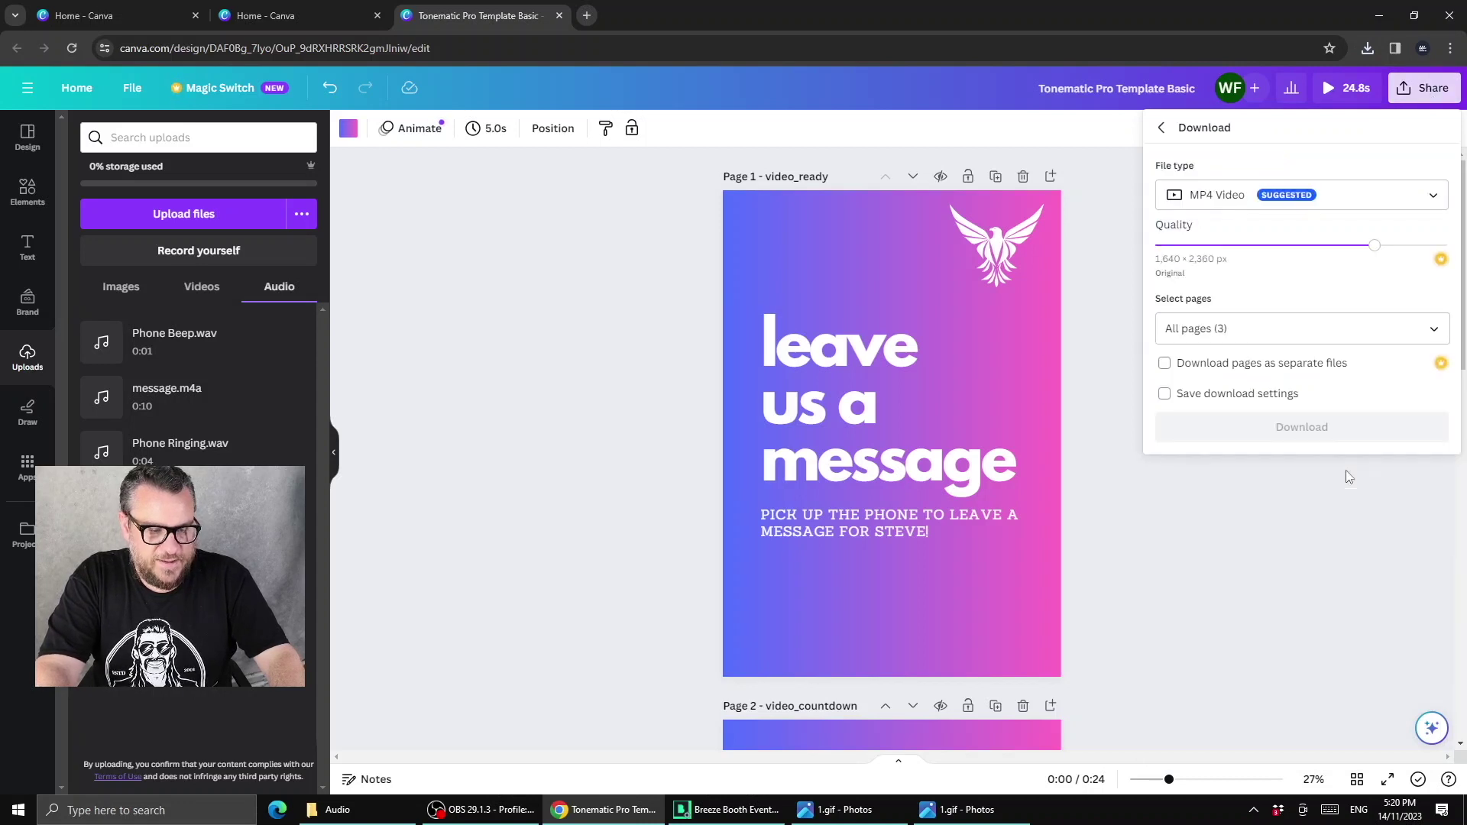
left_click(1434, 330)
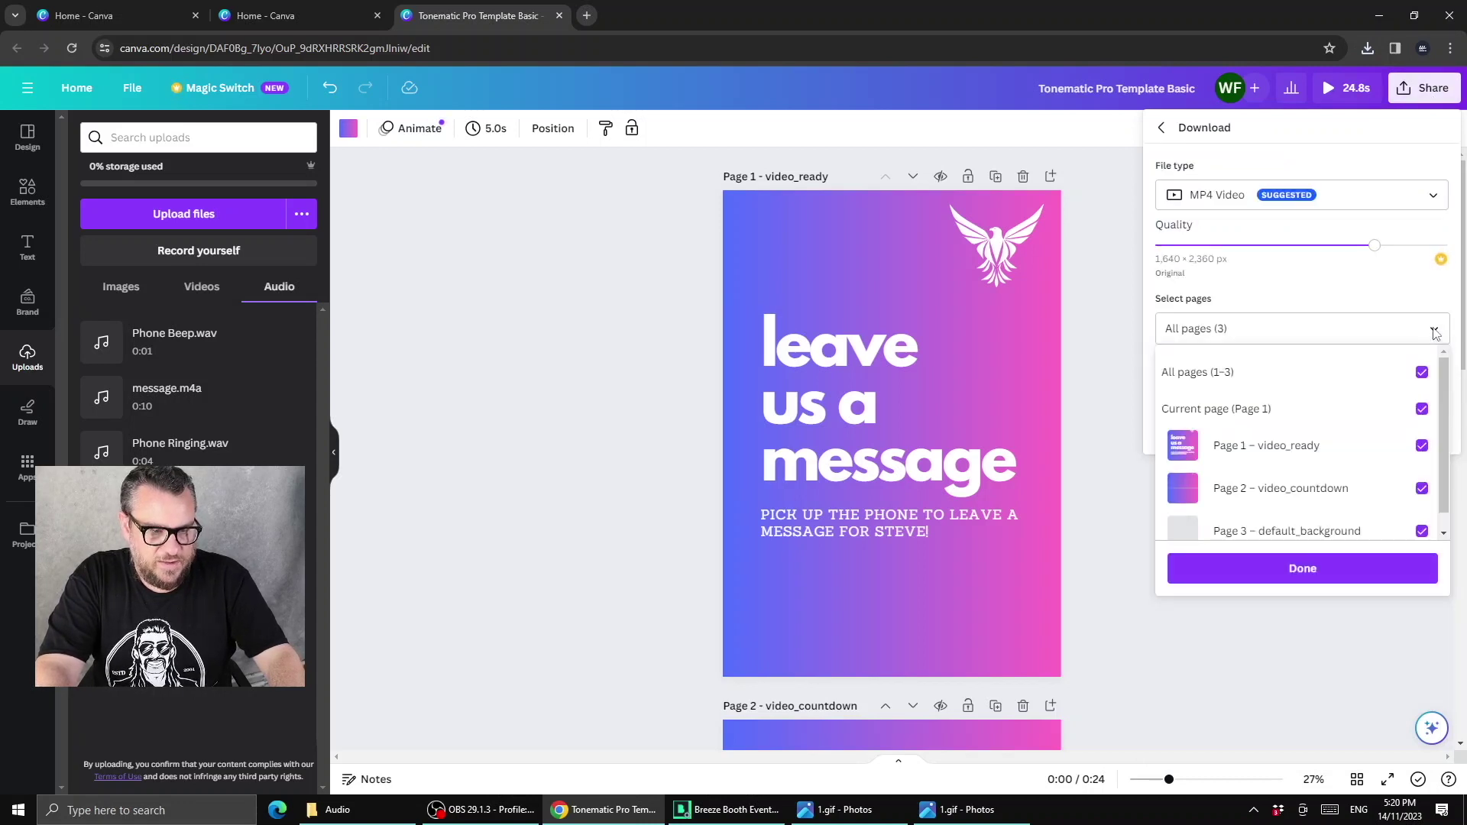
left_click(1420, 374)
left_click(1421, 489)
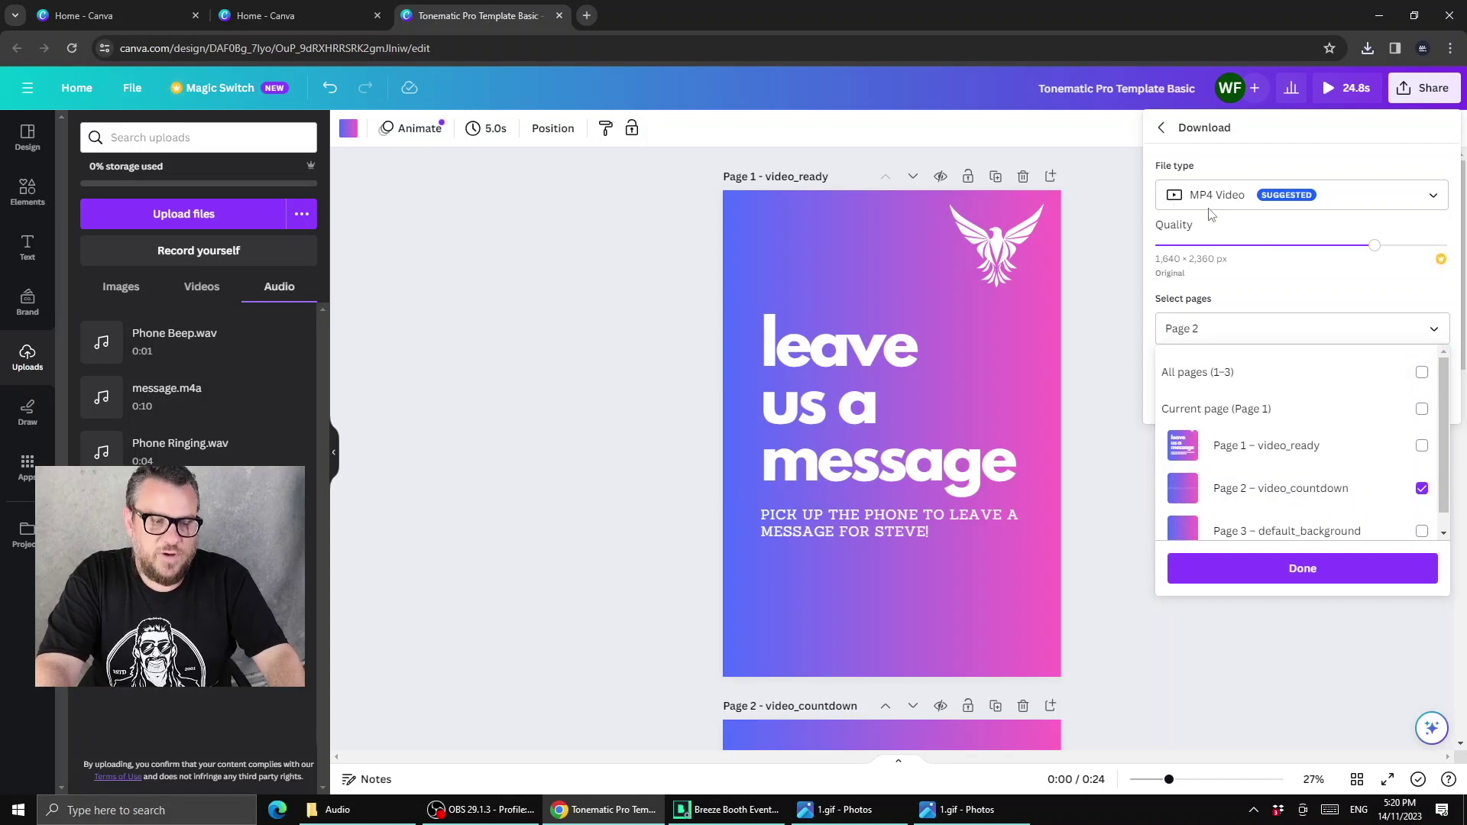
left_click(1306, 569)
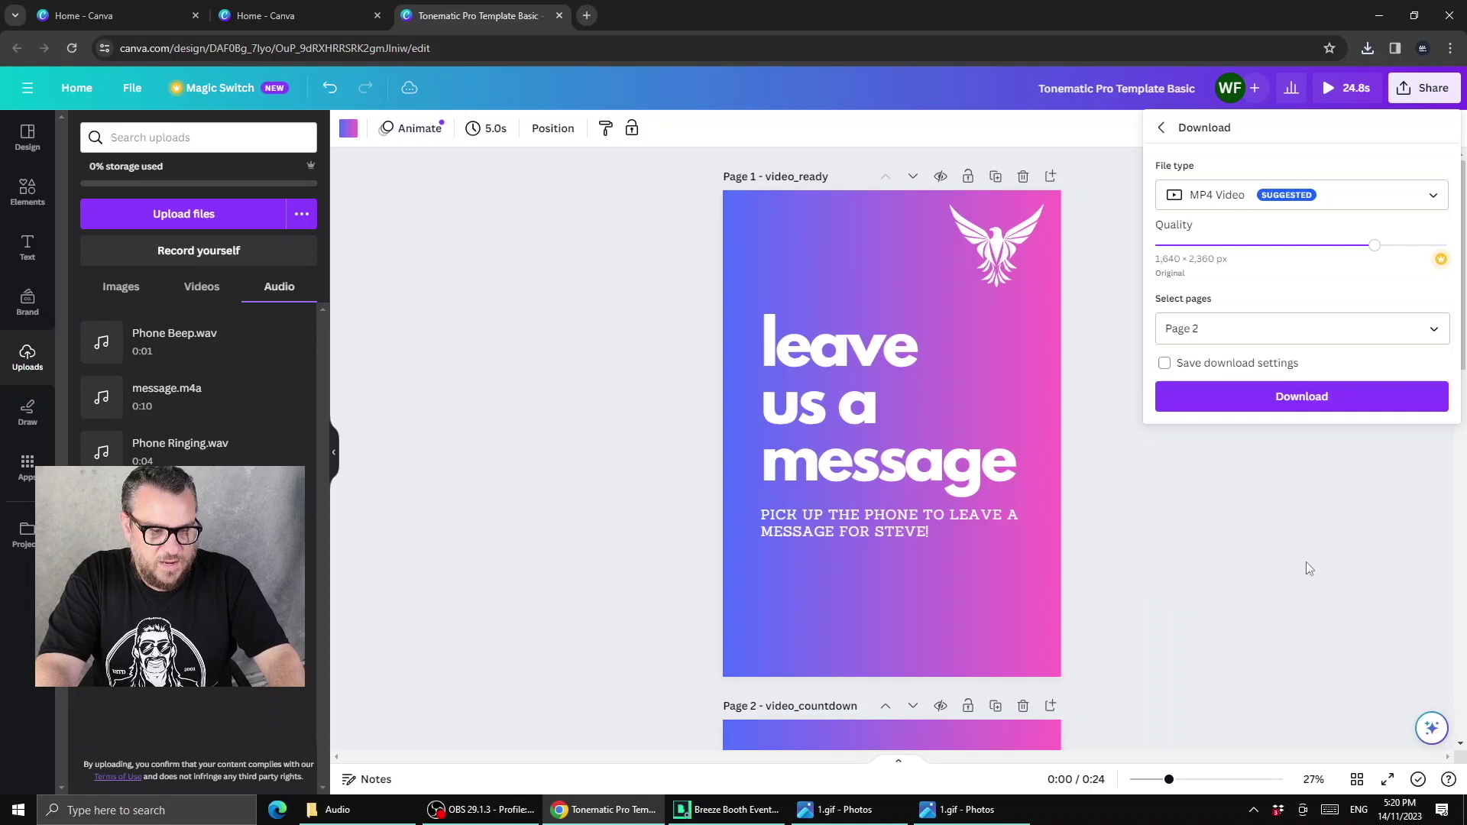
left_click(1304, 411)
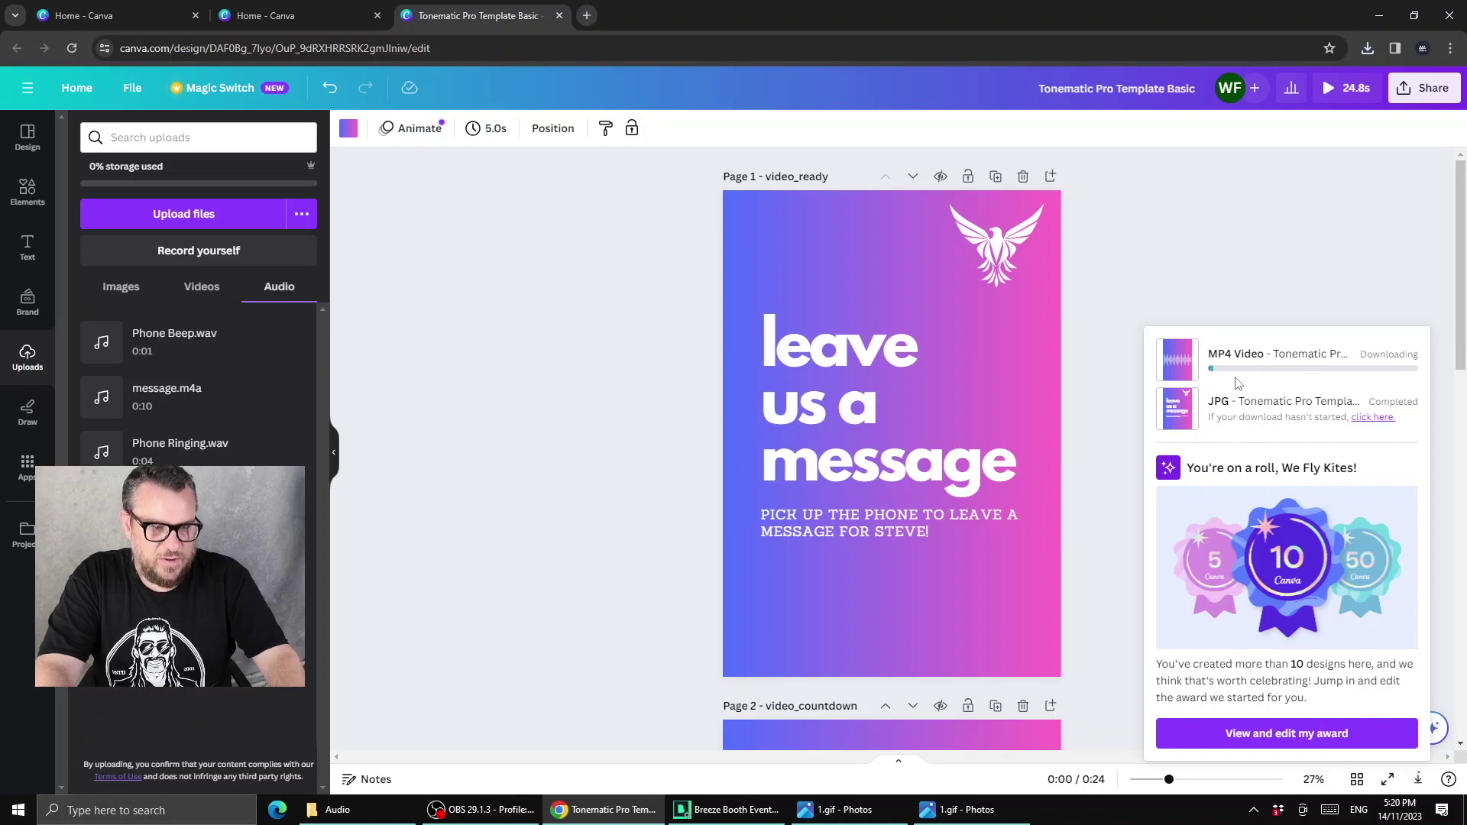
Step: Open the design's download settings and limit the export to Page 3 – default_background
left_click(1428, 98)
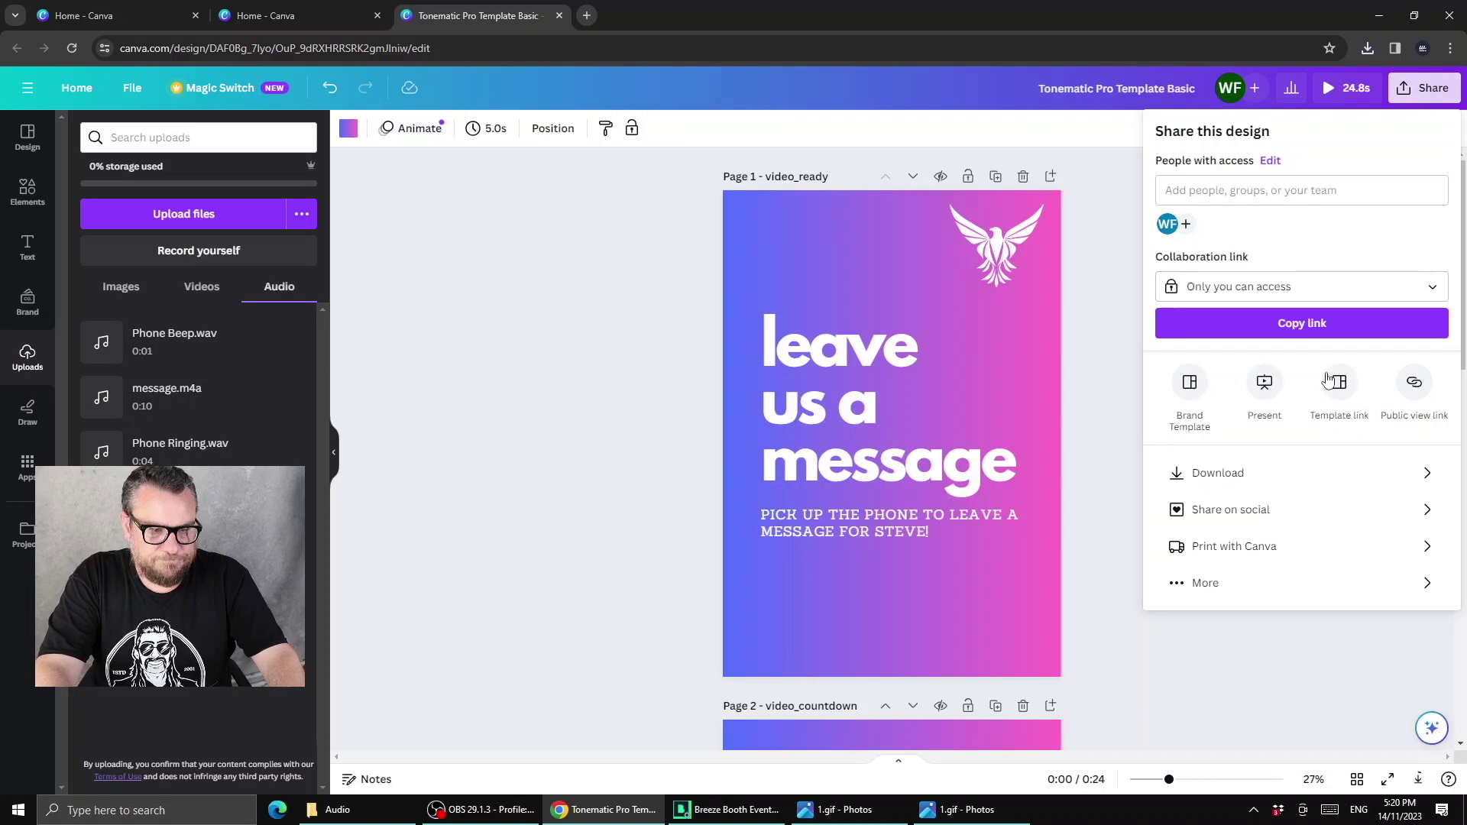
left_click(1405, 474)
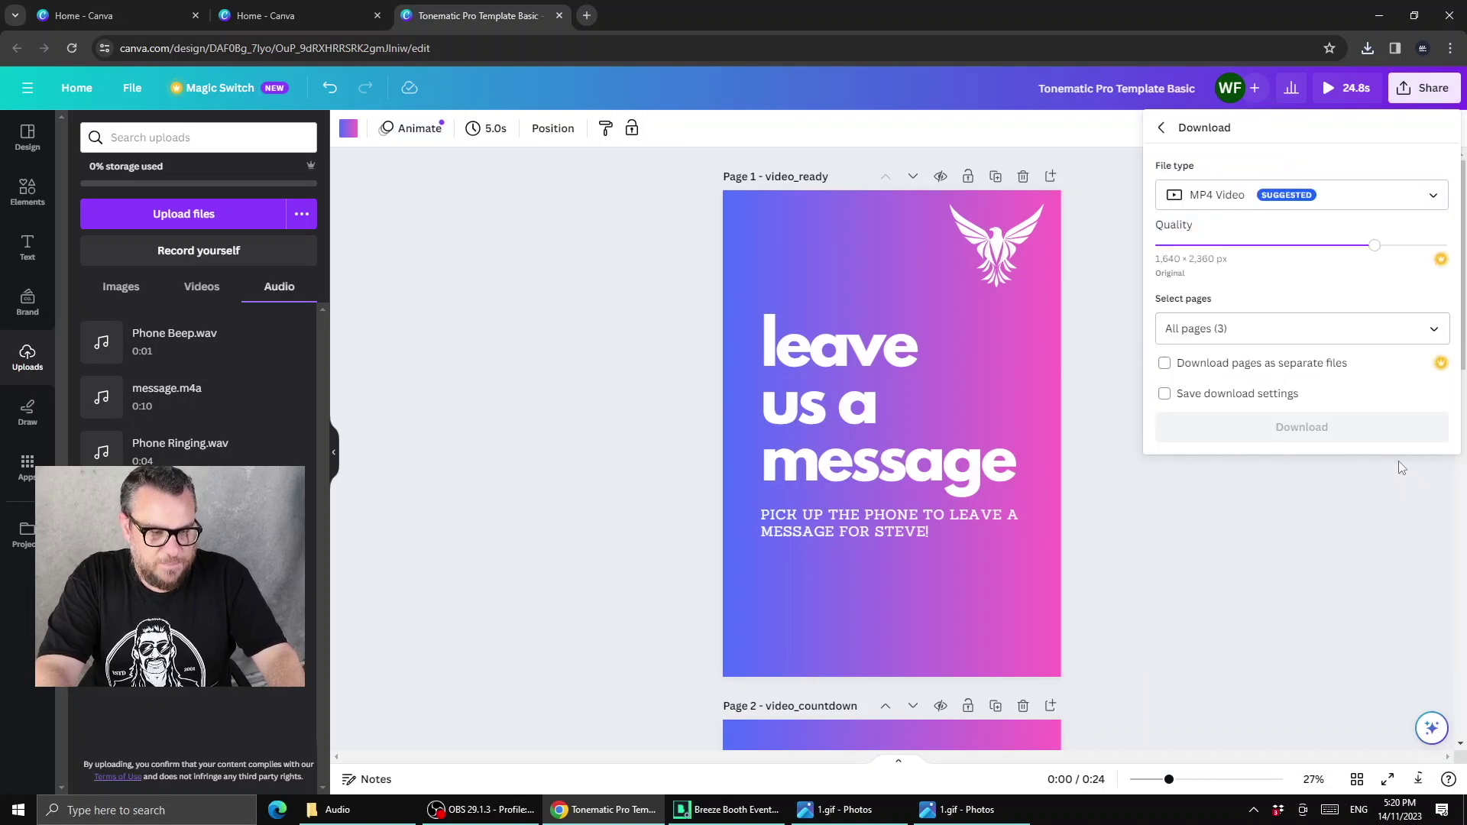
left_click(1437, 331)
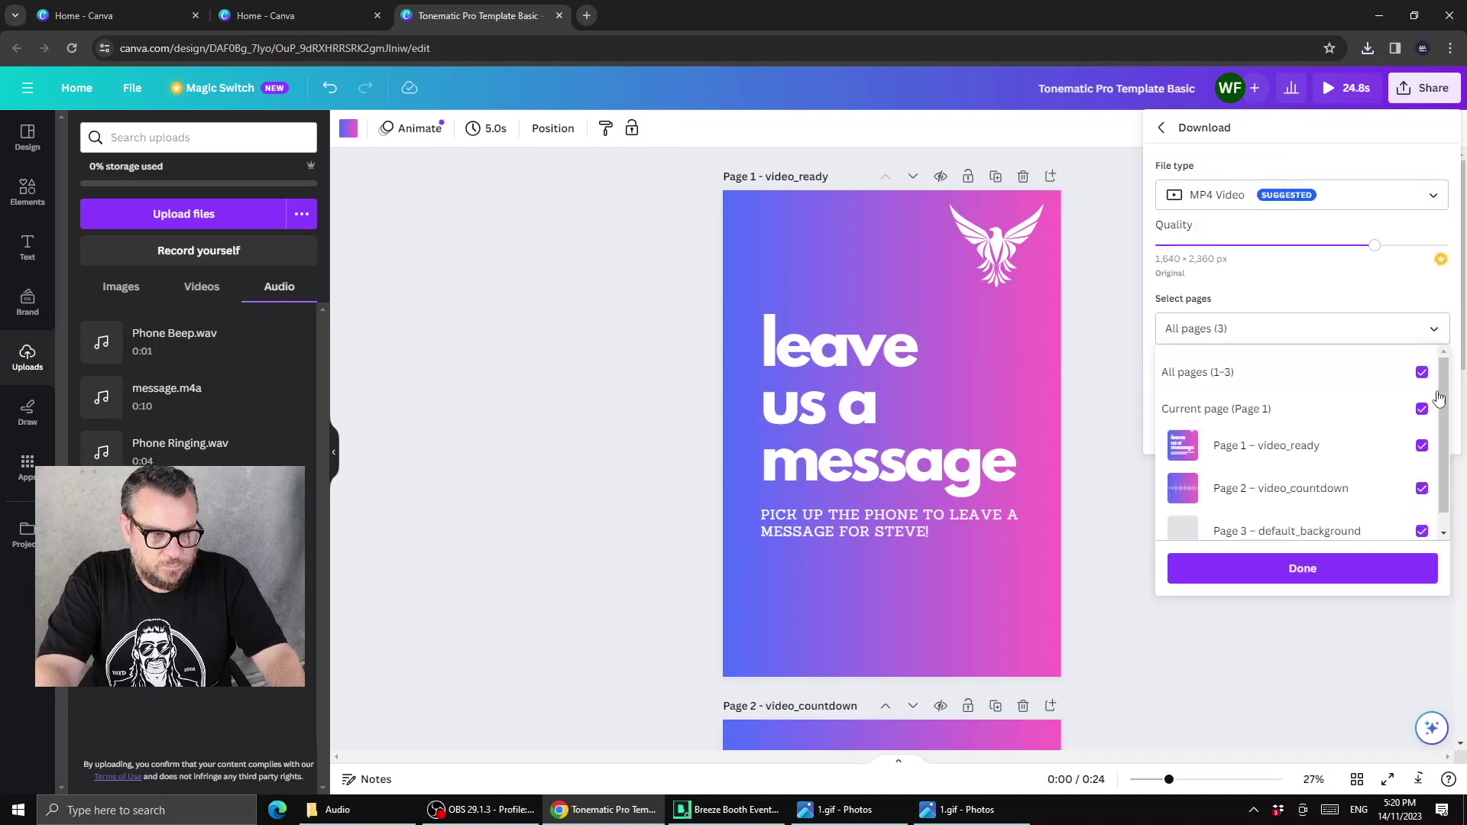
left_click(1421, 372)
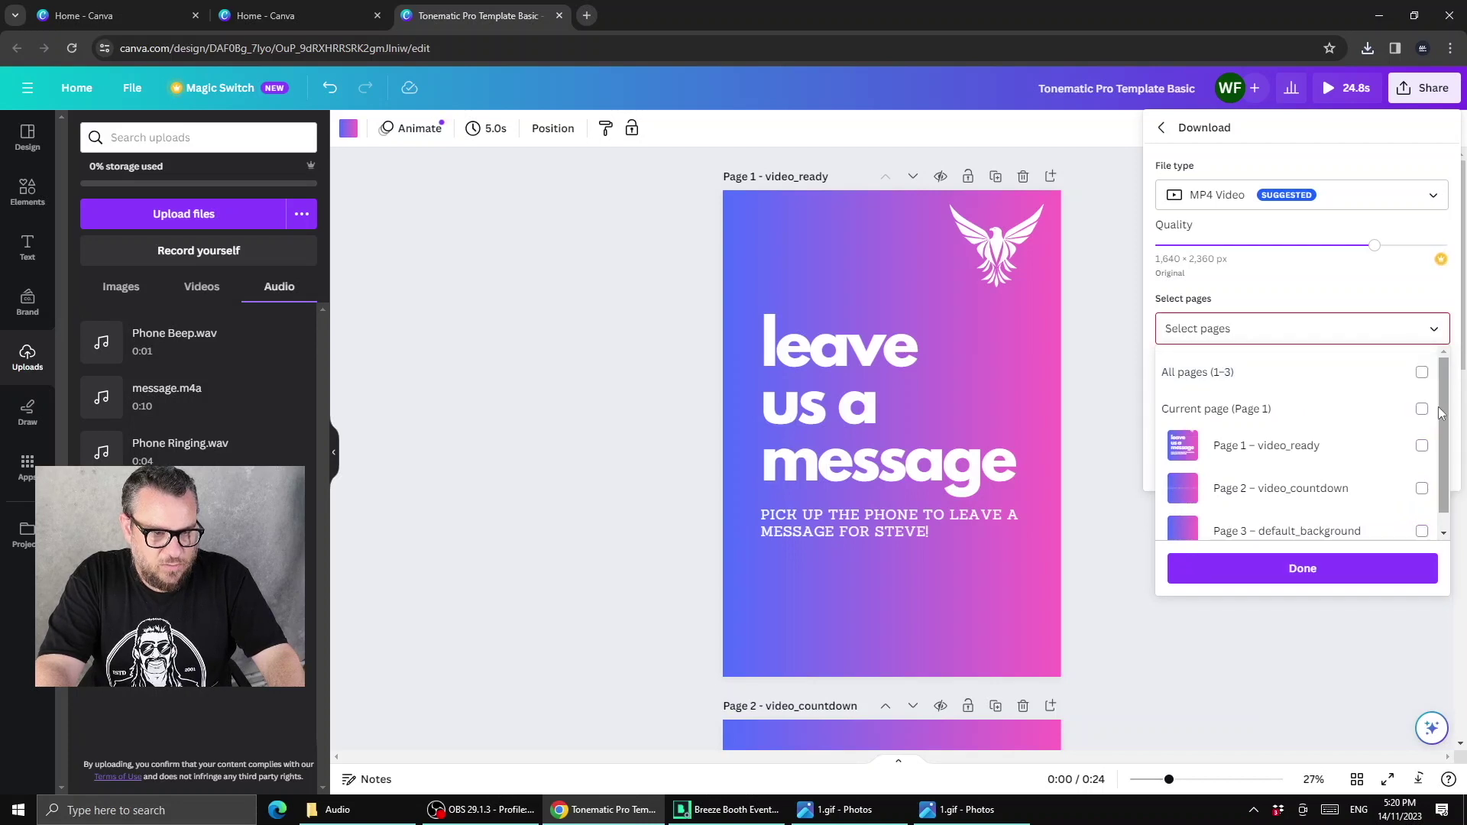
left_click_drag(1445, 432, 1444, 470)
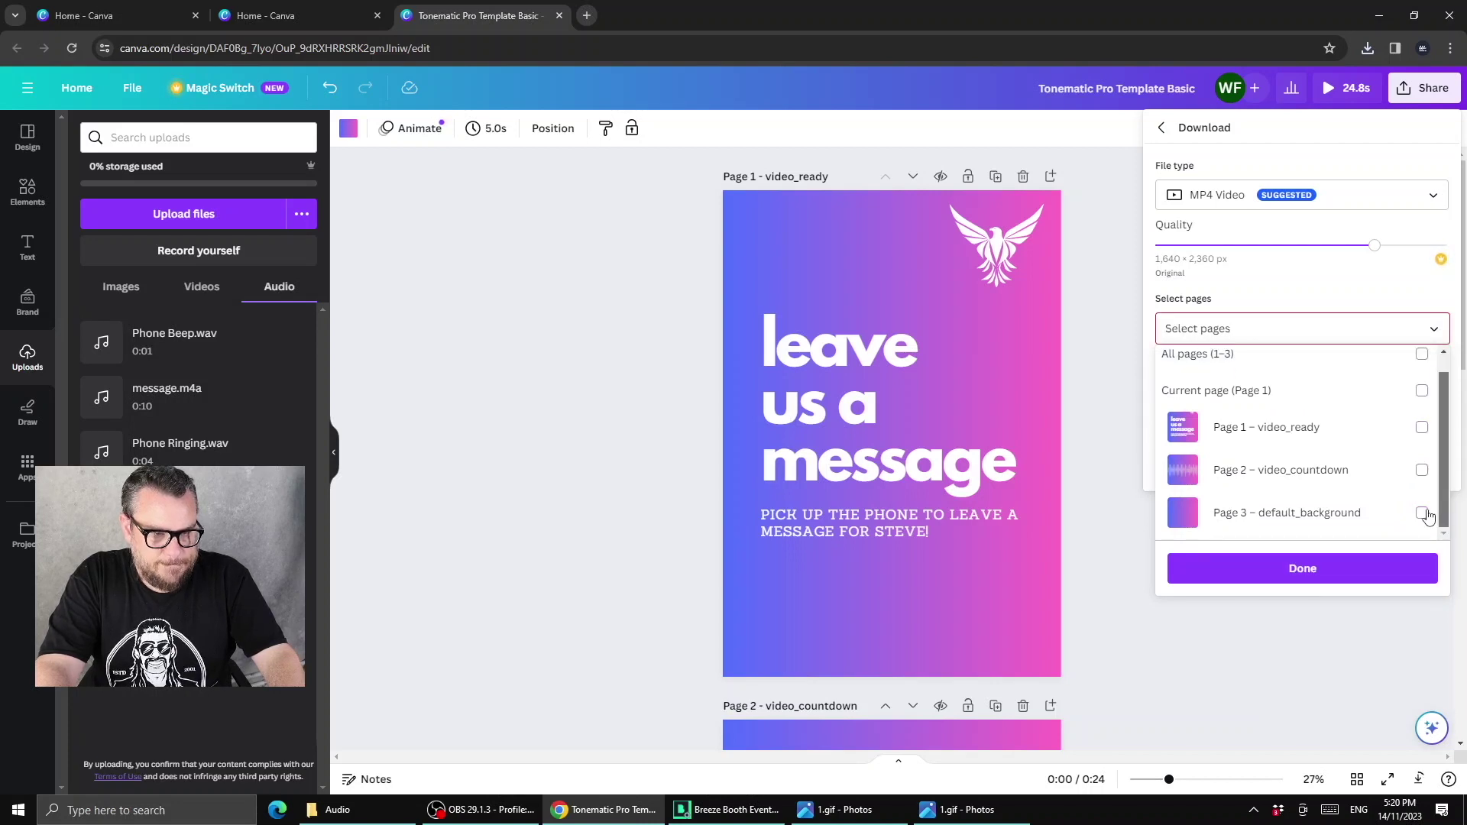
left_click(1398, 526)
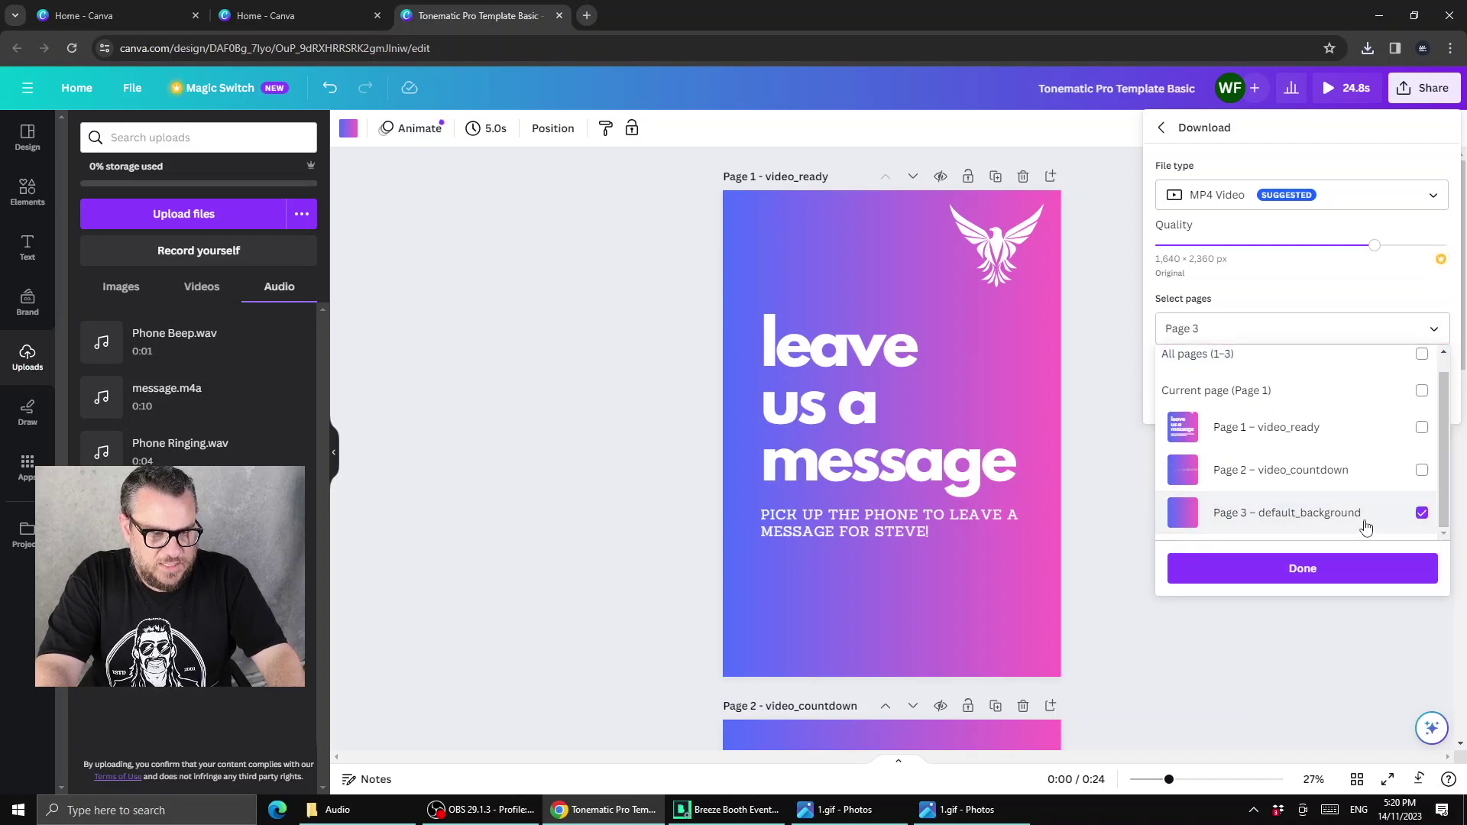
Step: Set the file type to JPG and download the default_background page
left_click(1351, 204)
left_click(1349, 205)
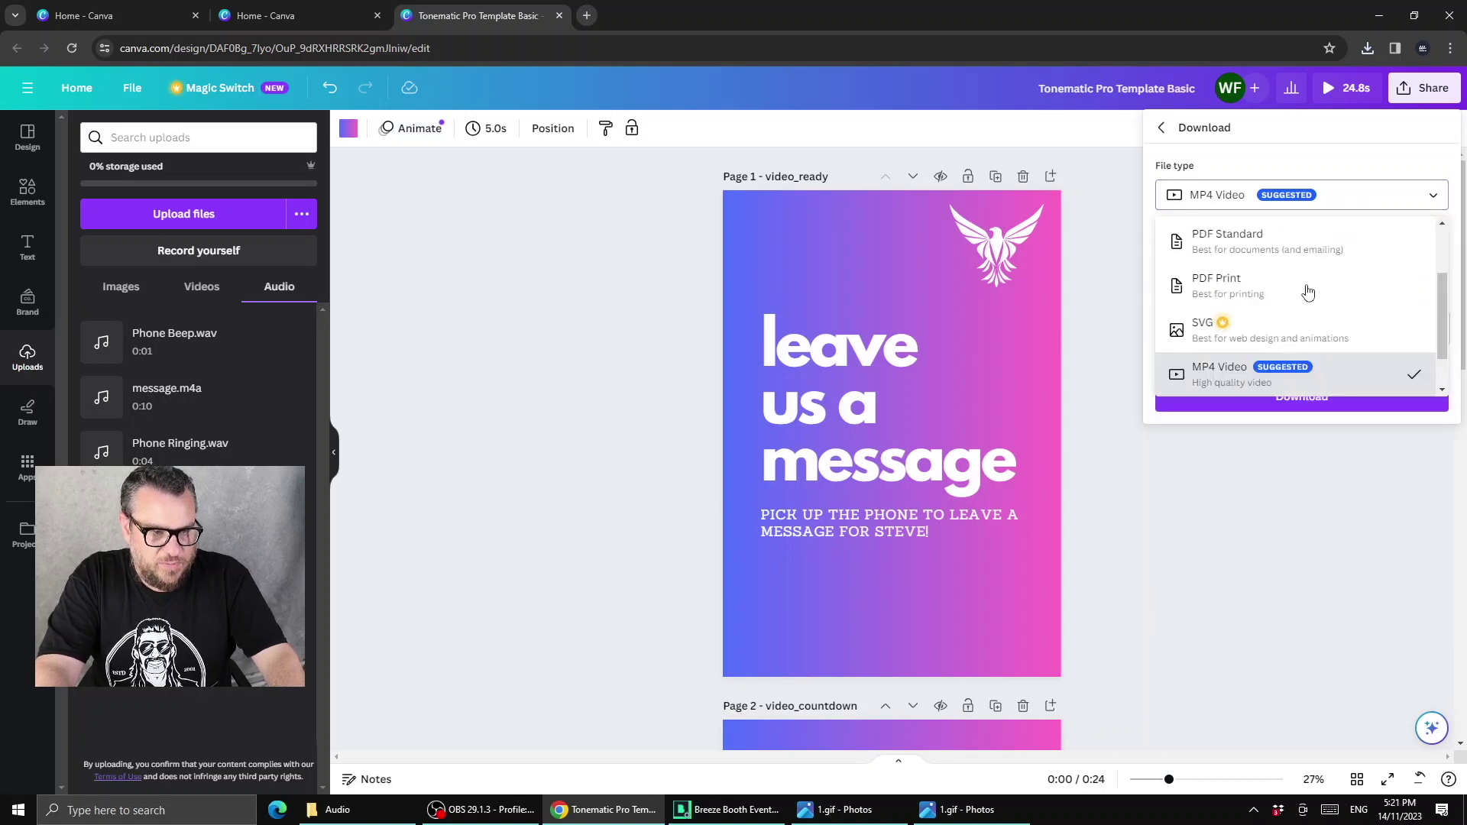
scroll(1265, 258, "up", 2)
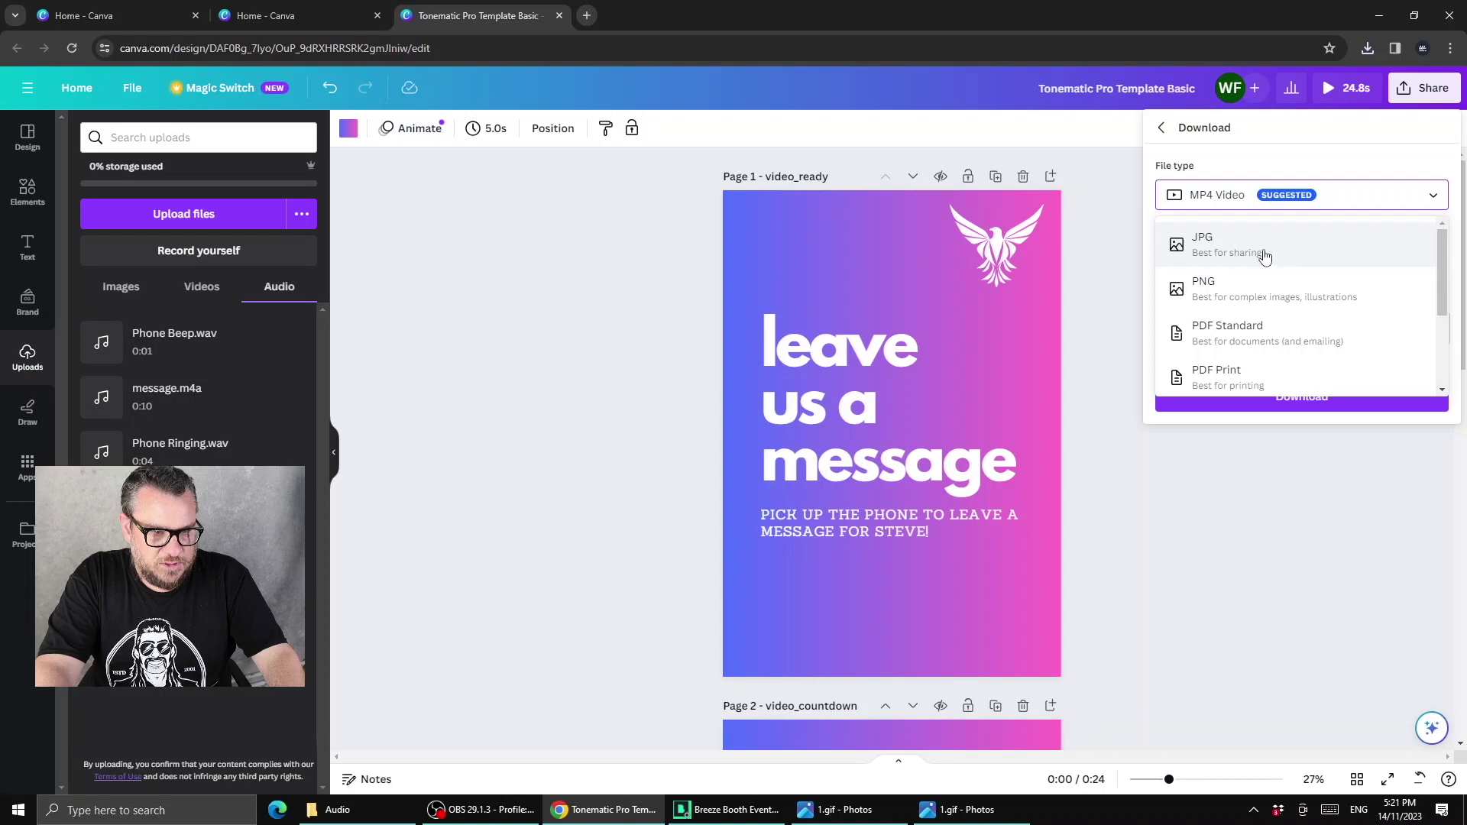
left_click(1264, 259)
left_click(1318, 506)
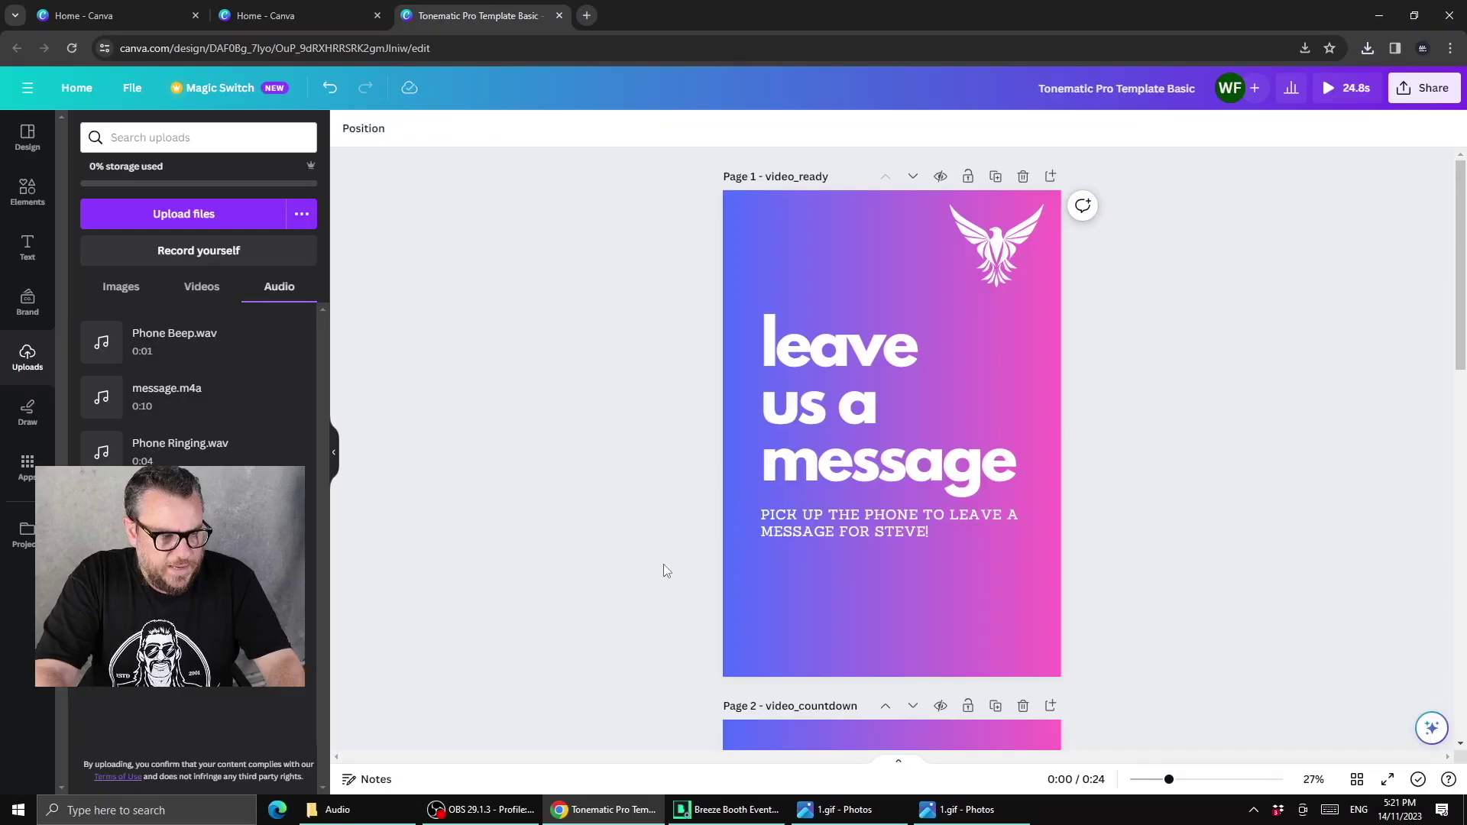
Step: Switch to File Explorer, view ready.jpg and default_background.jpg from the Downloads folder, and close the image windows
left_click(331, 810)
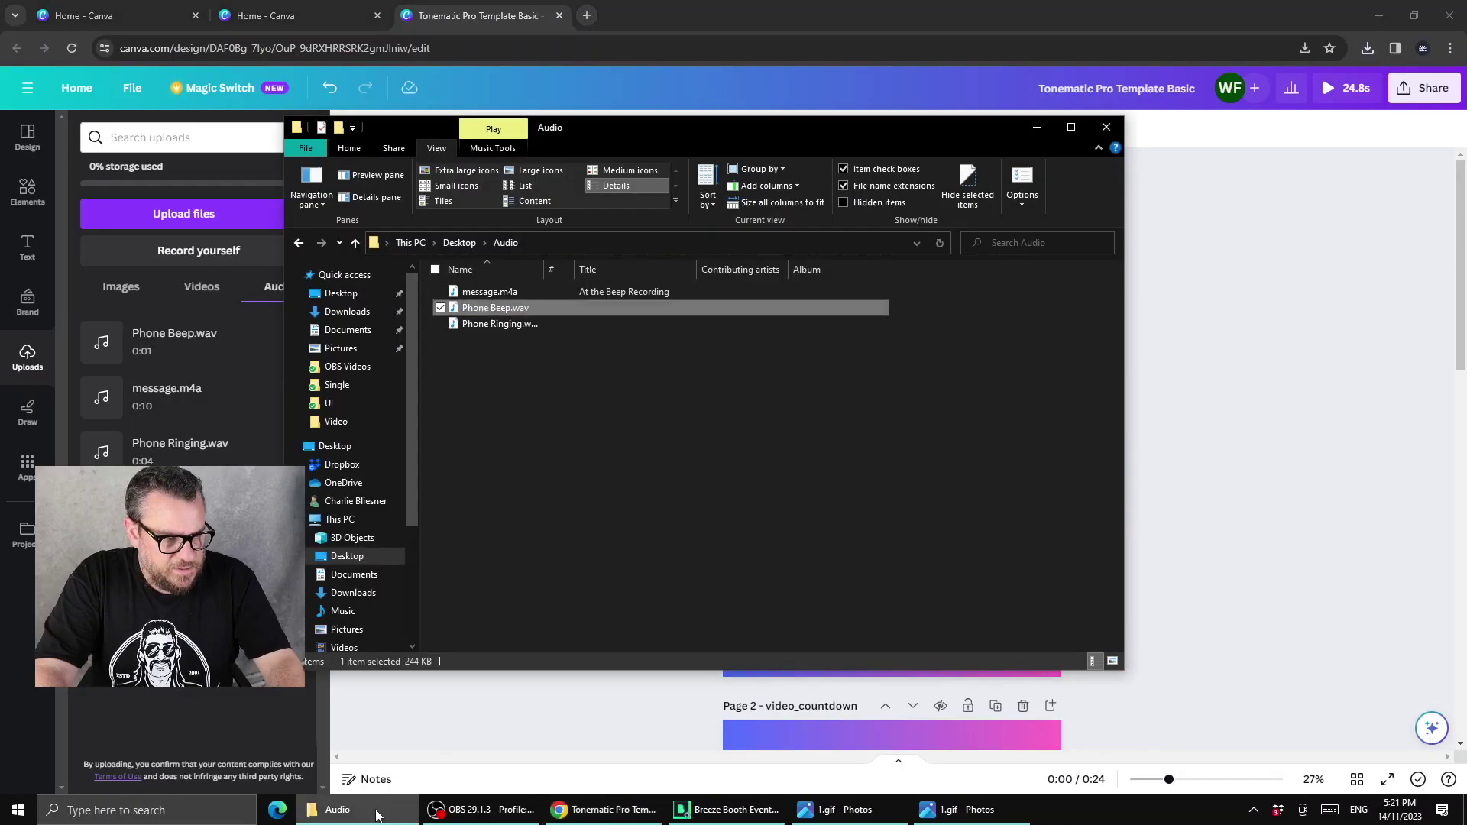
left_click(353, 593)
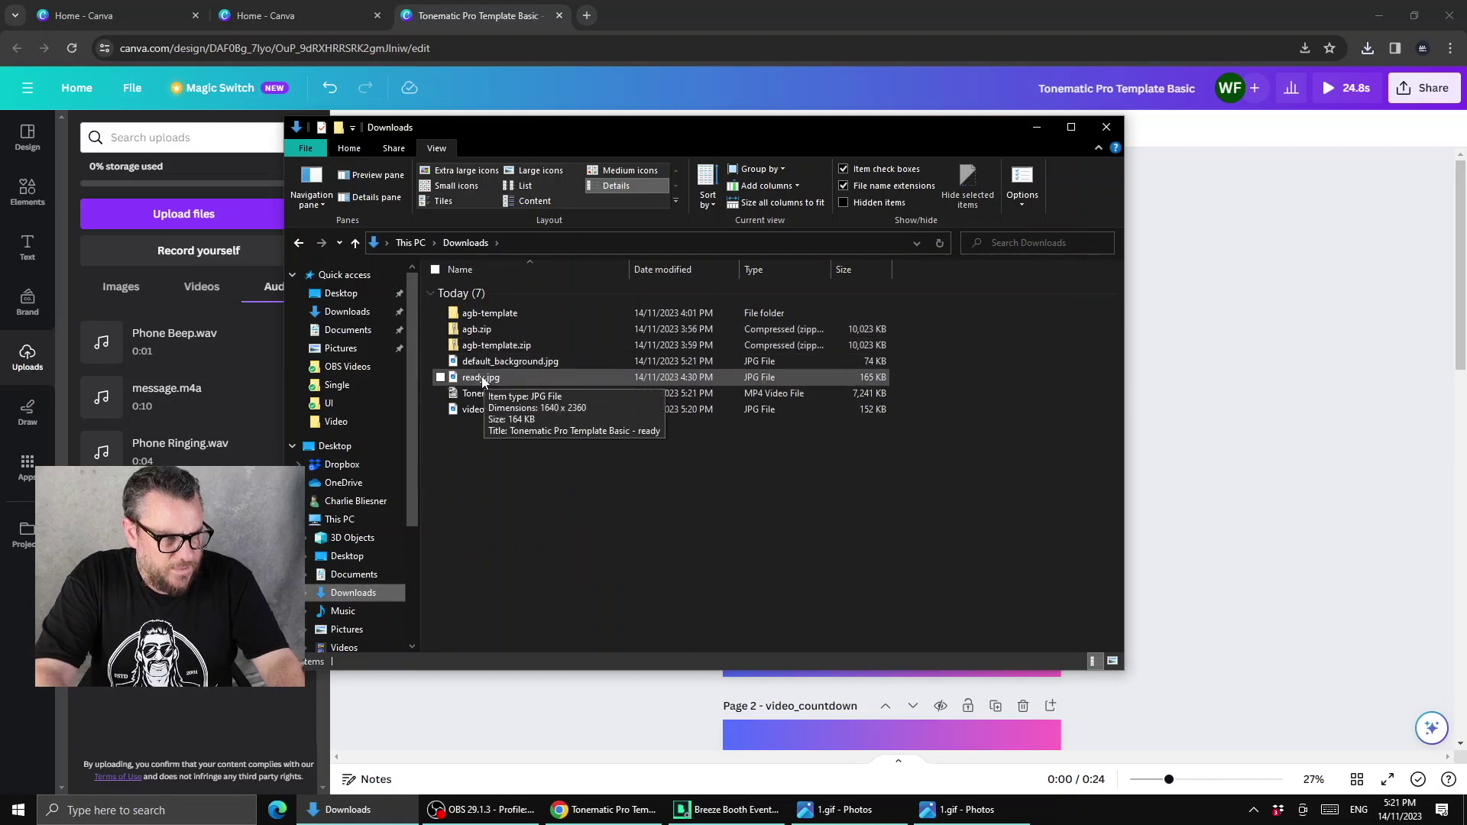
left_click(482, 376)
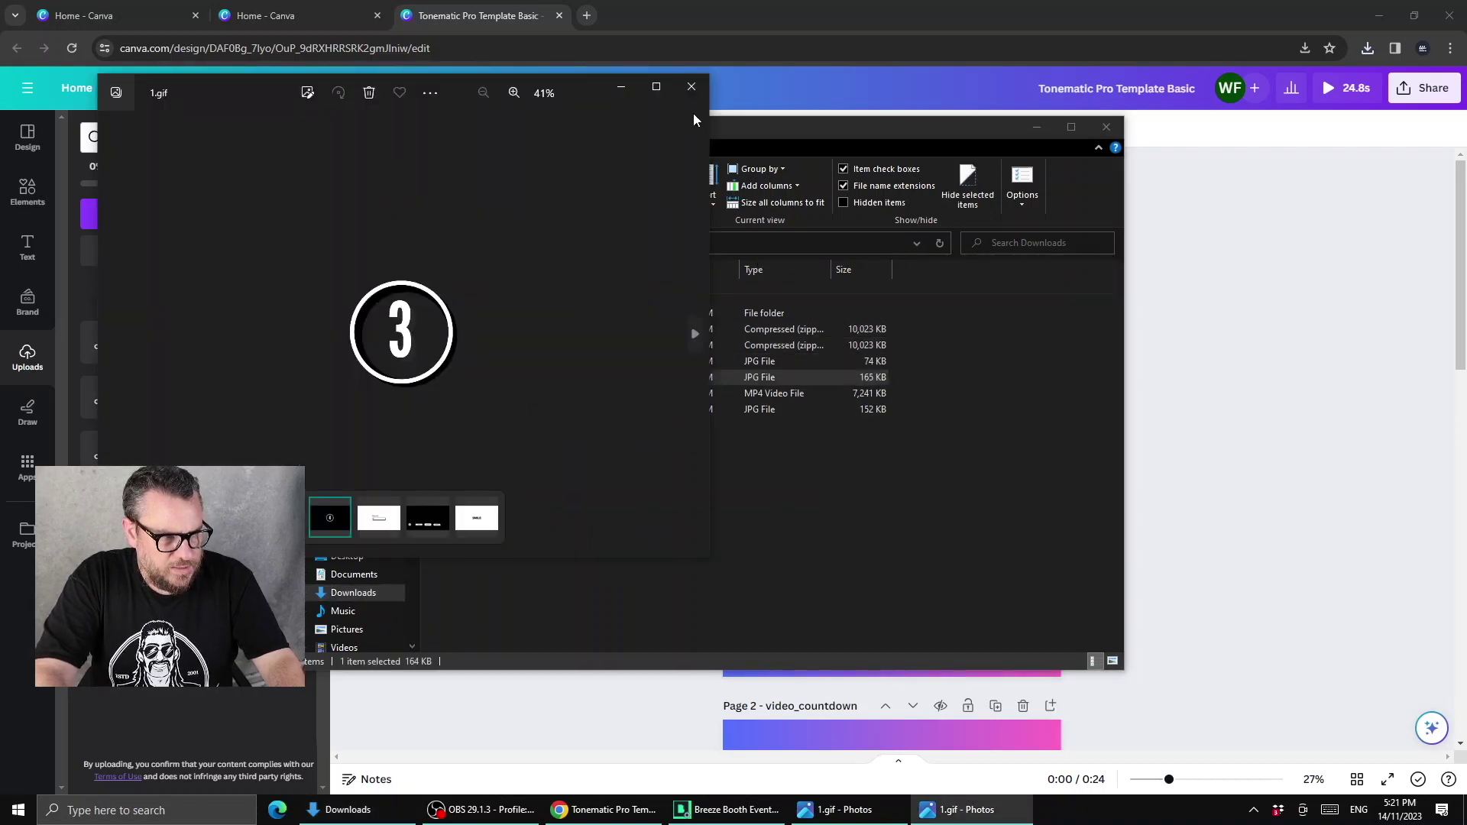
left_click(694, 91)
double_click(493, 410)
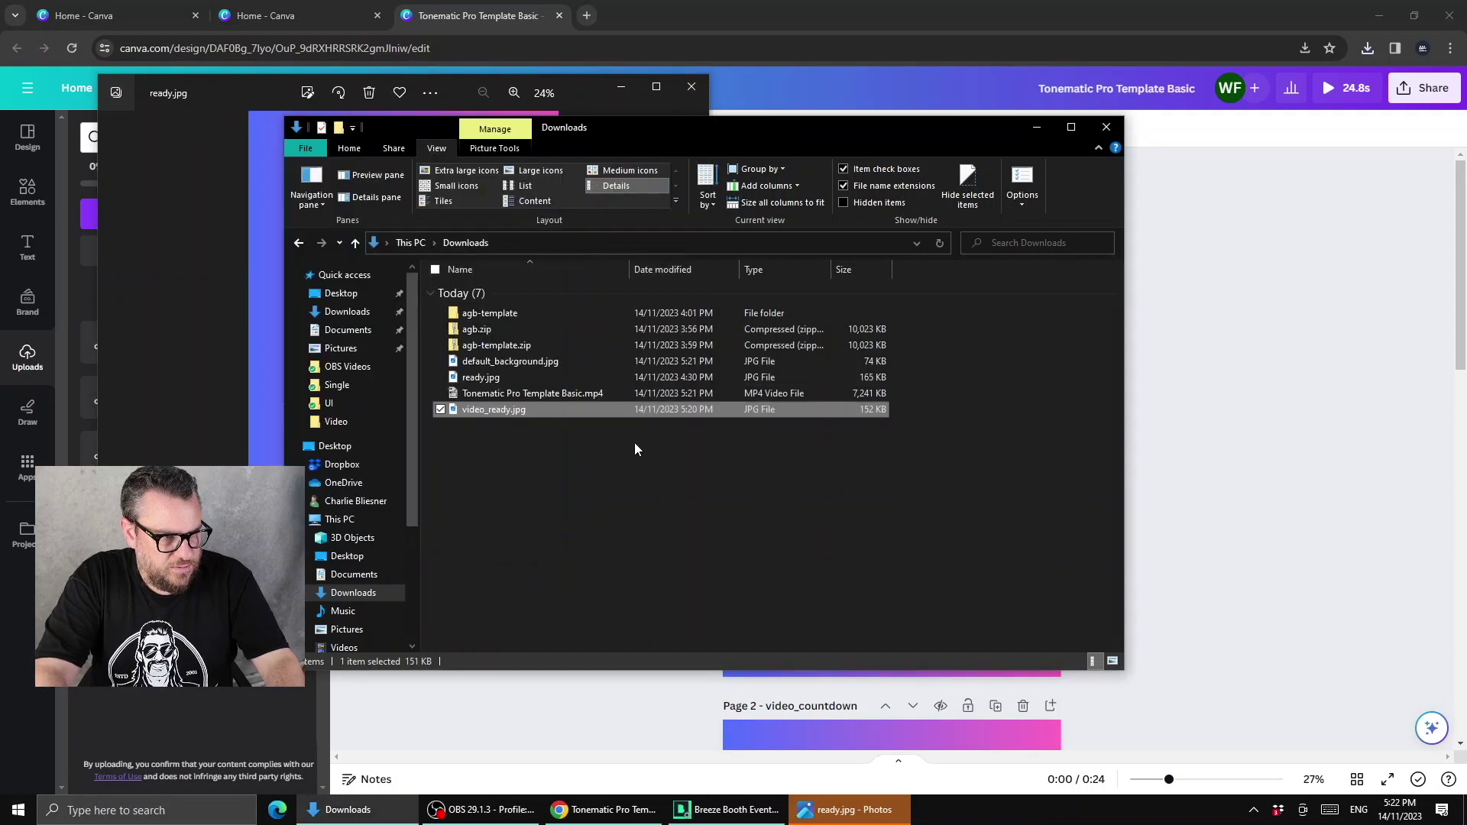
left_click(503, 365)
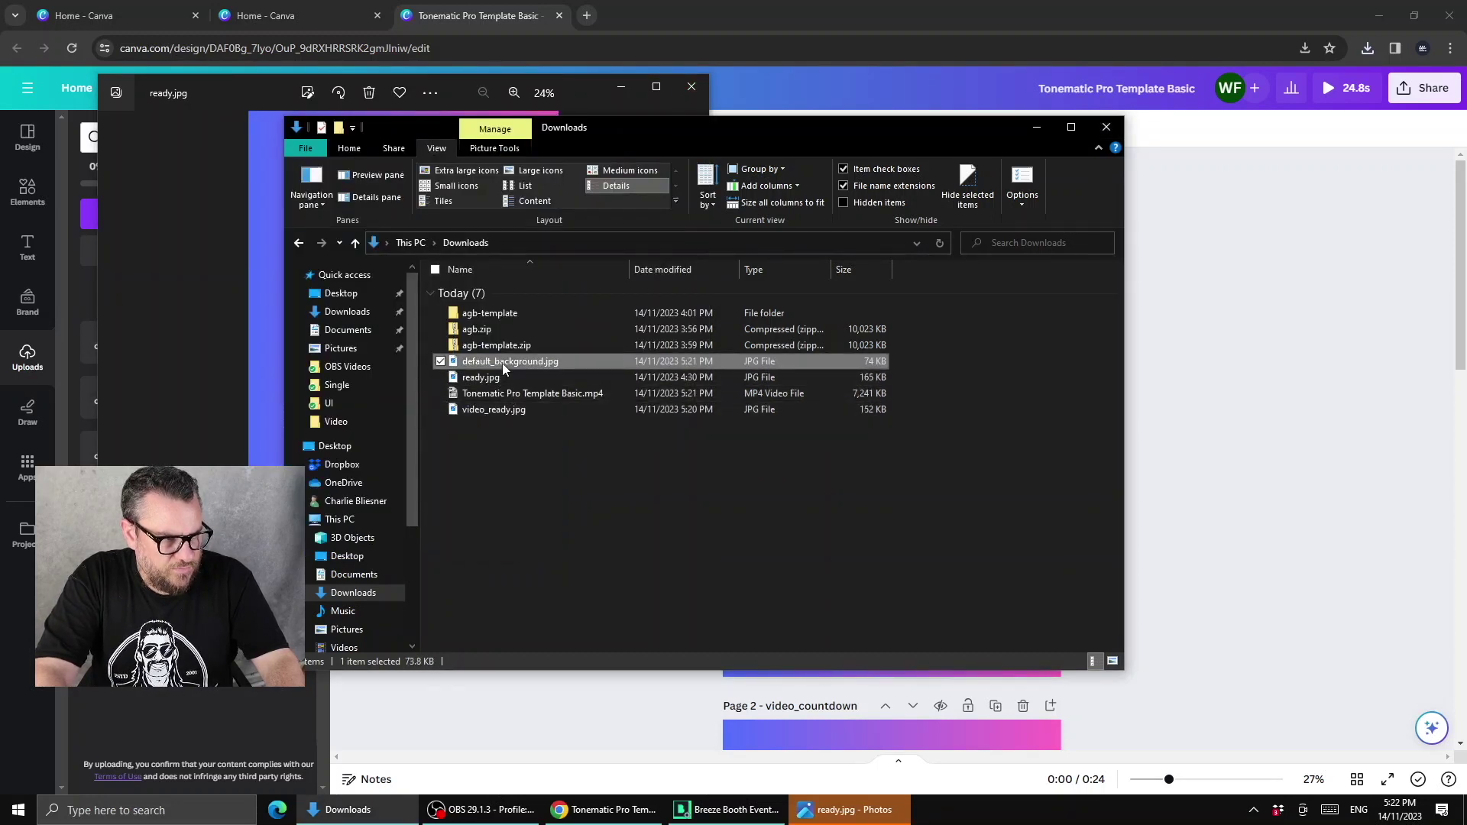
double_click(502, 364)
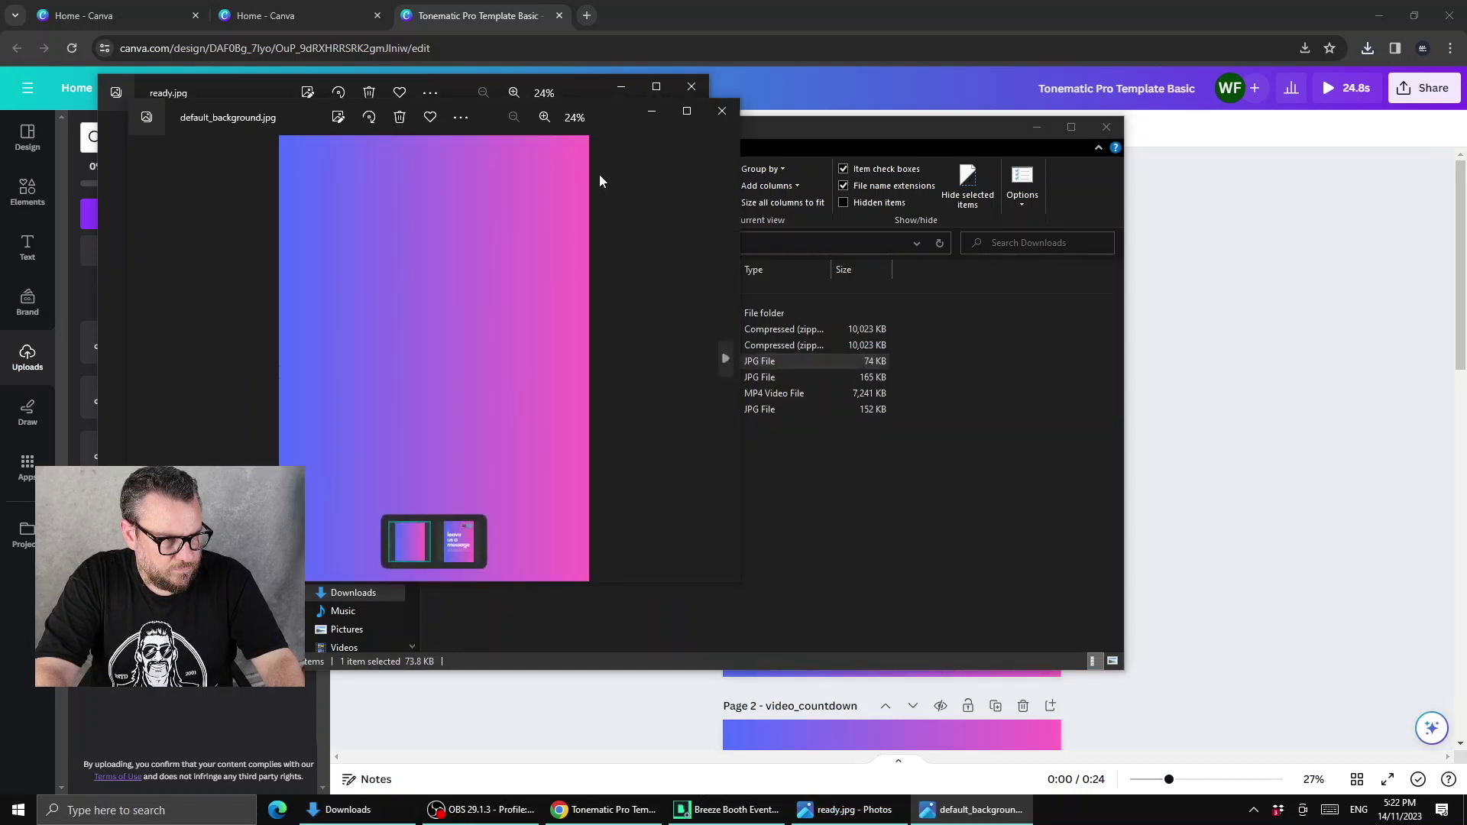
left_click(691, 87)
left_click(723, 111)
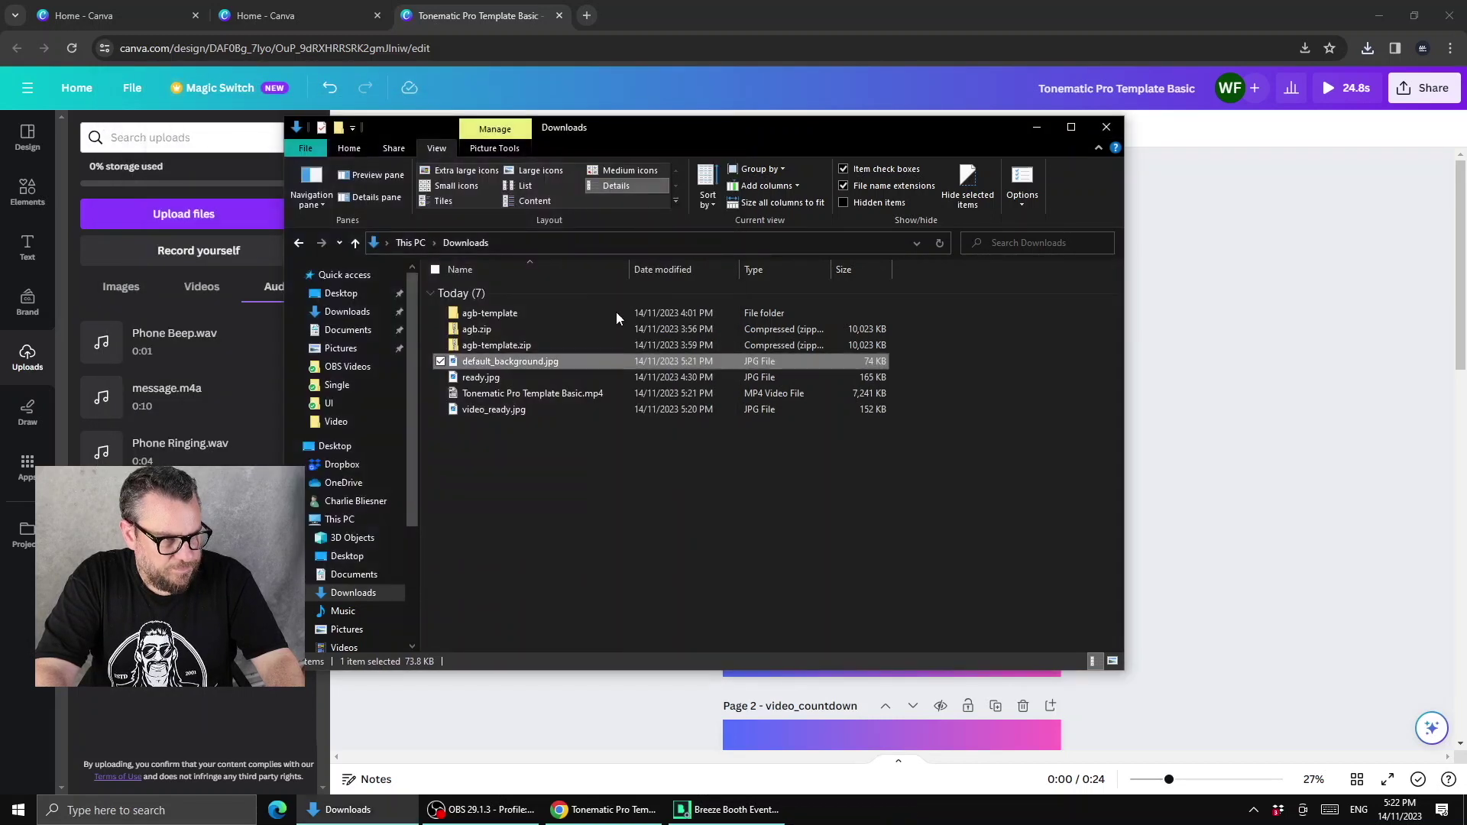
Step: Play the downloaded Tonematic Pro Template Basic.mp4 to check it, and close the player
left_click(511, 393)
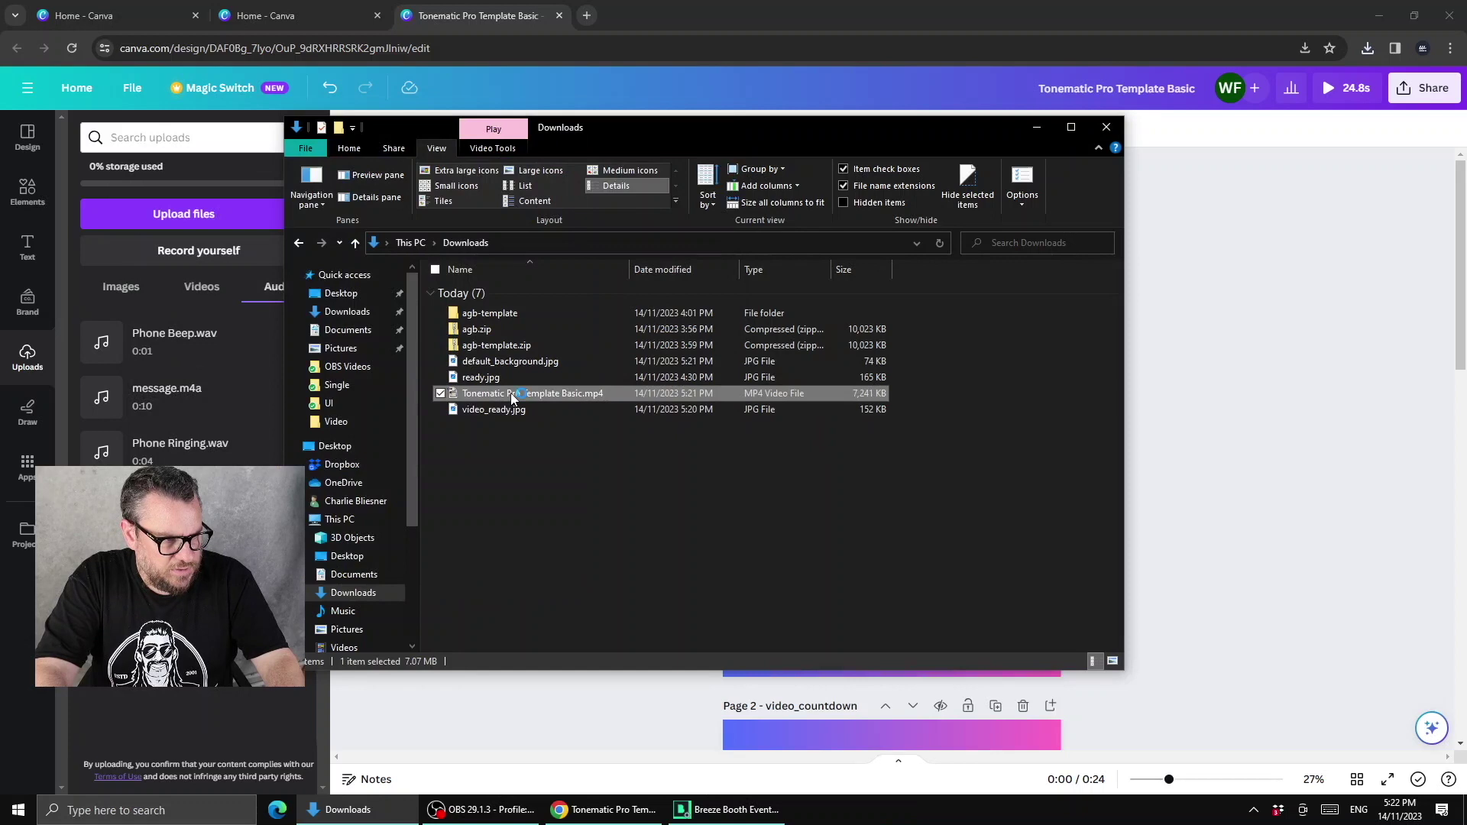
double_click(512, 394)
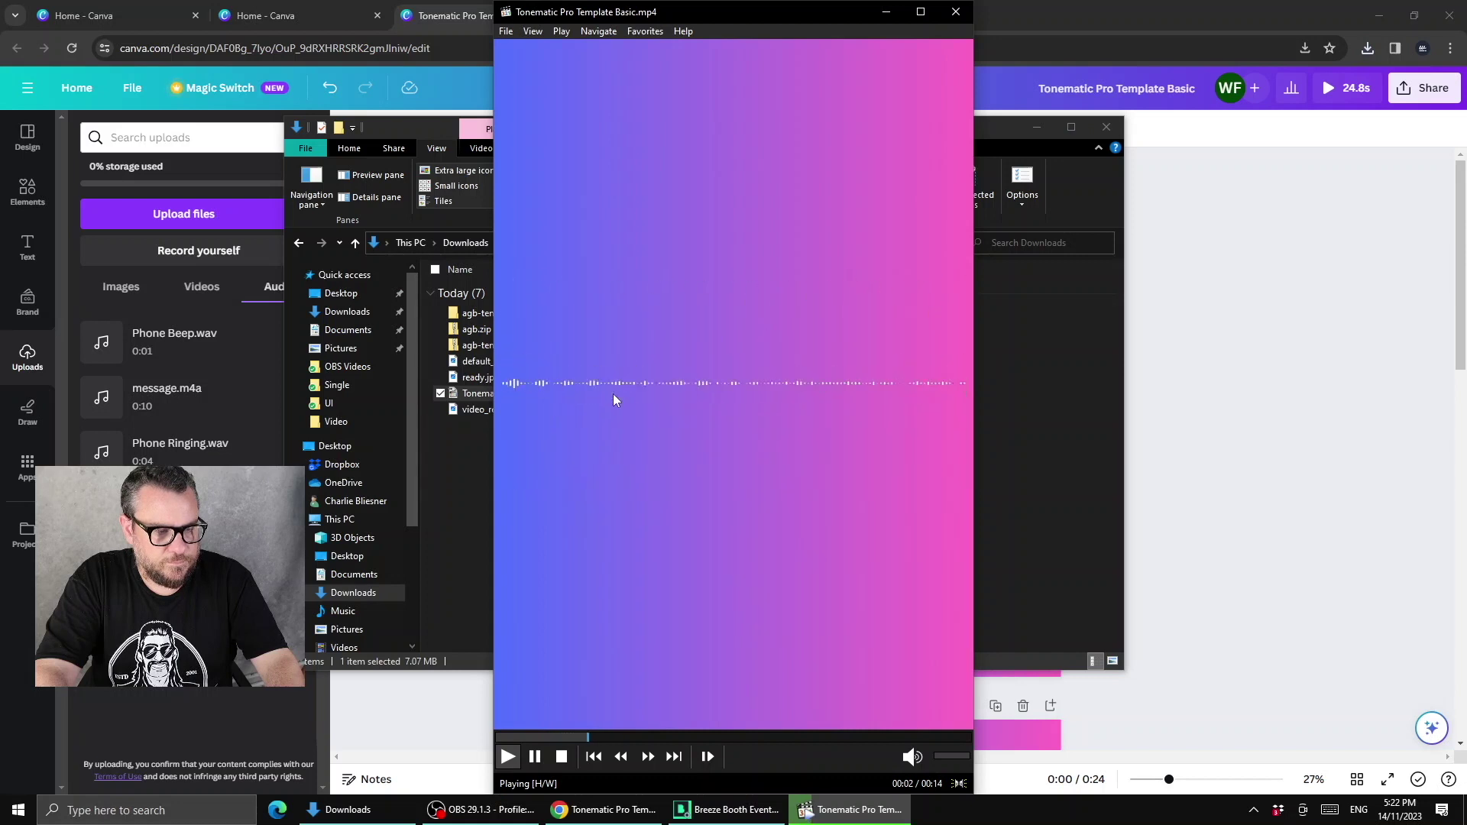
key("alt+F4")
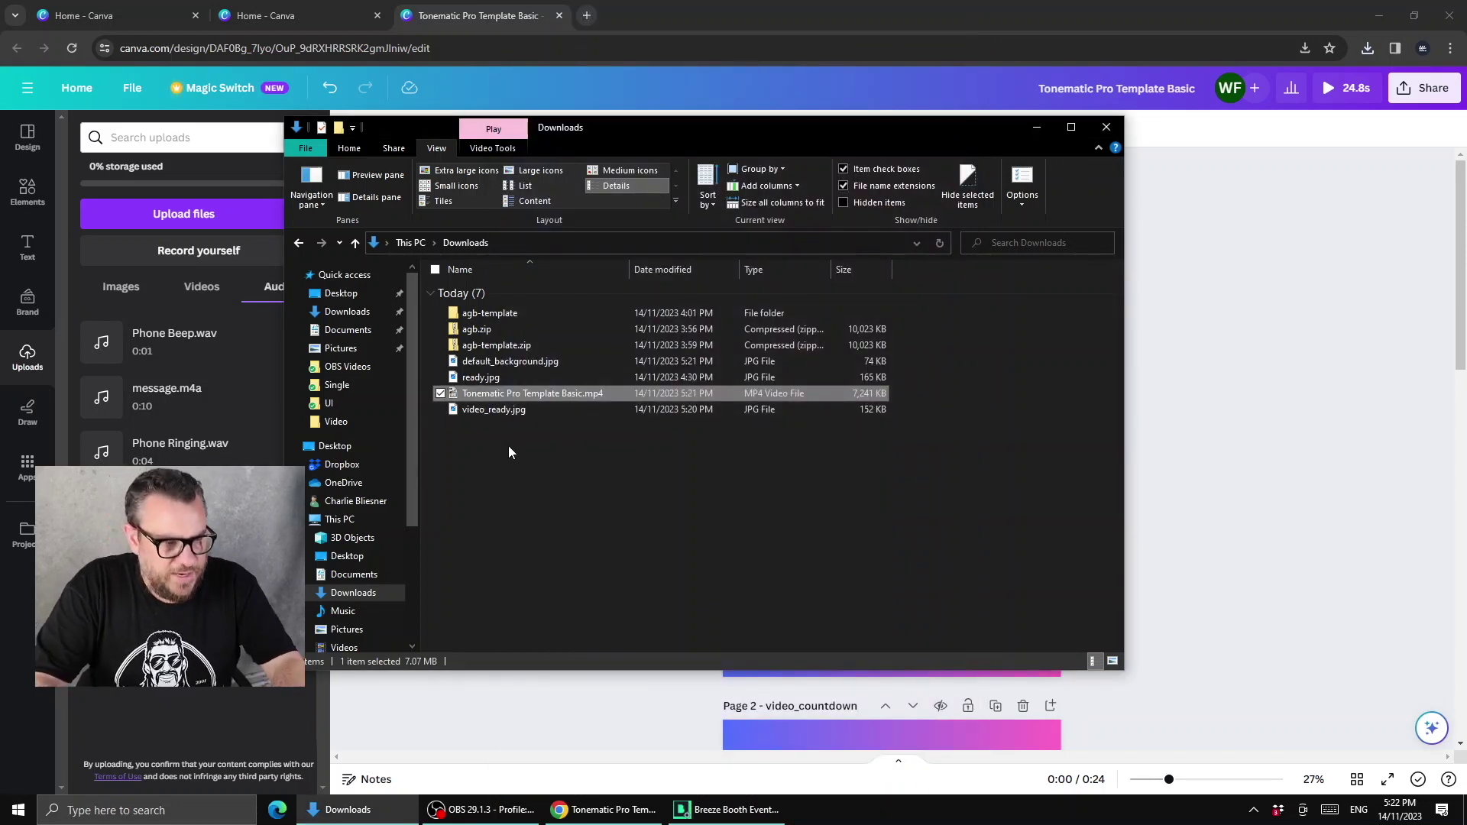
Step: Copy video_ready.jpg, Tonematic Pro Template Basic.mp4 and default_background.jpg from the Downloads folder
left_click(474, 411)
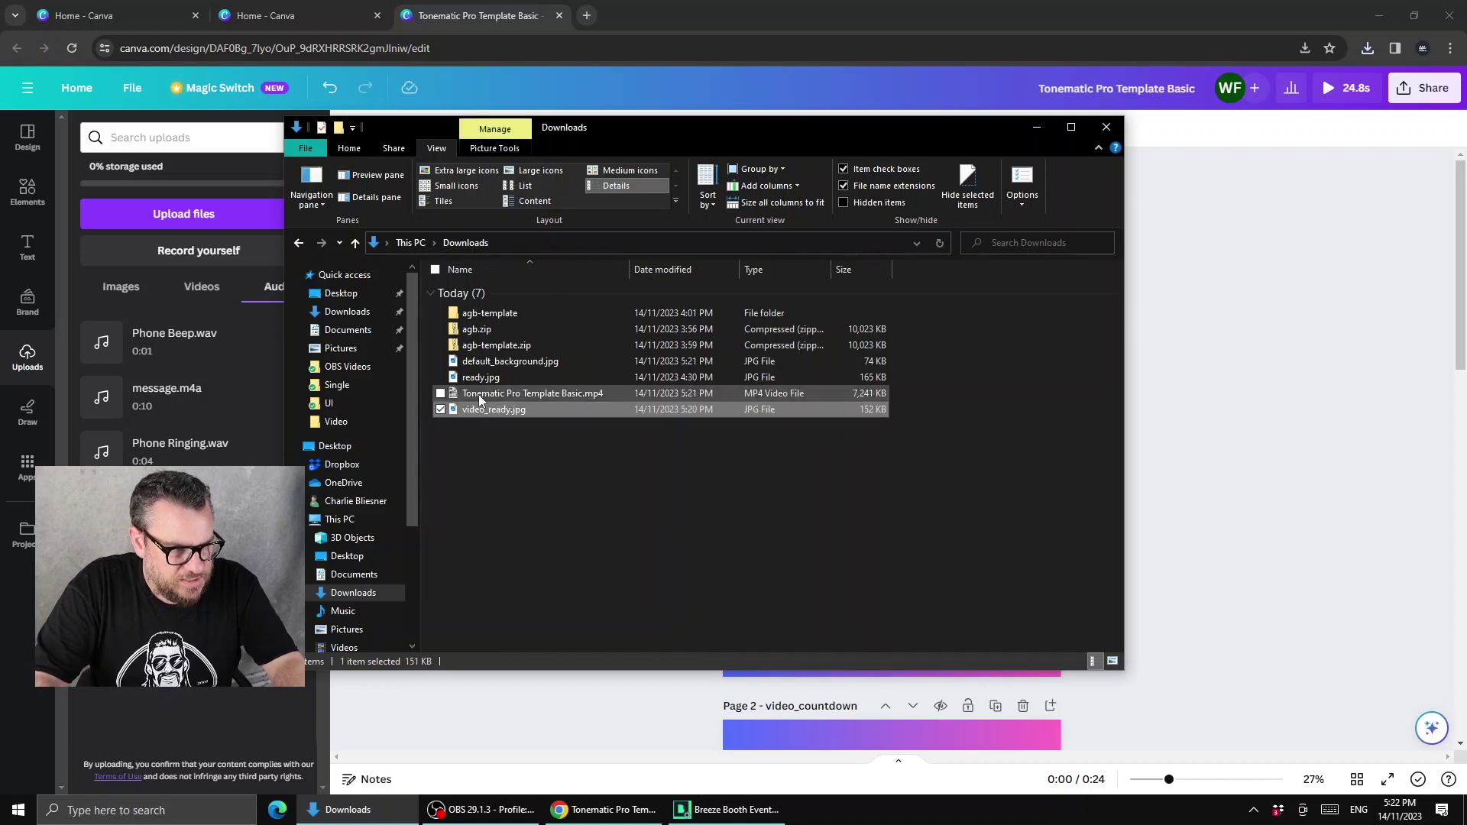
left_click(479, 394, "ctrl")
left_click(490, 364, "ctrl")
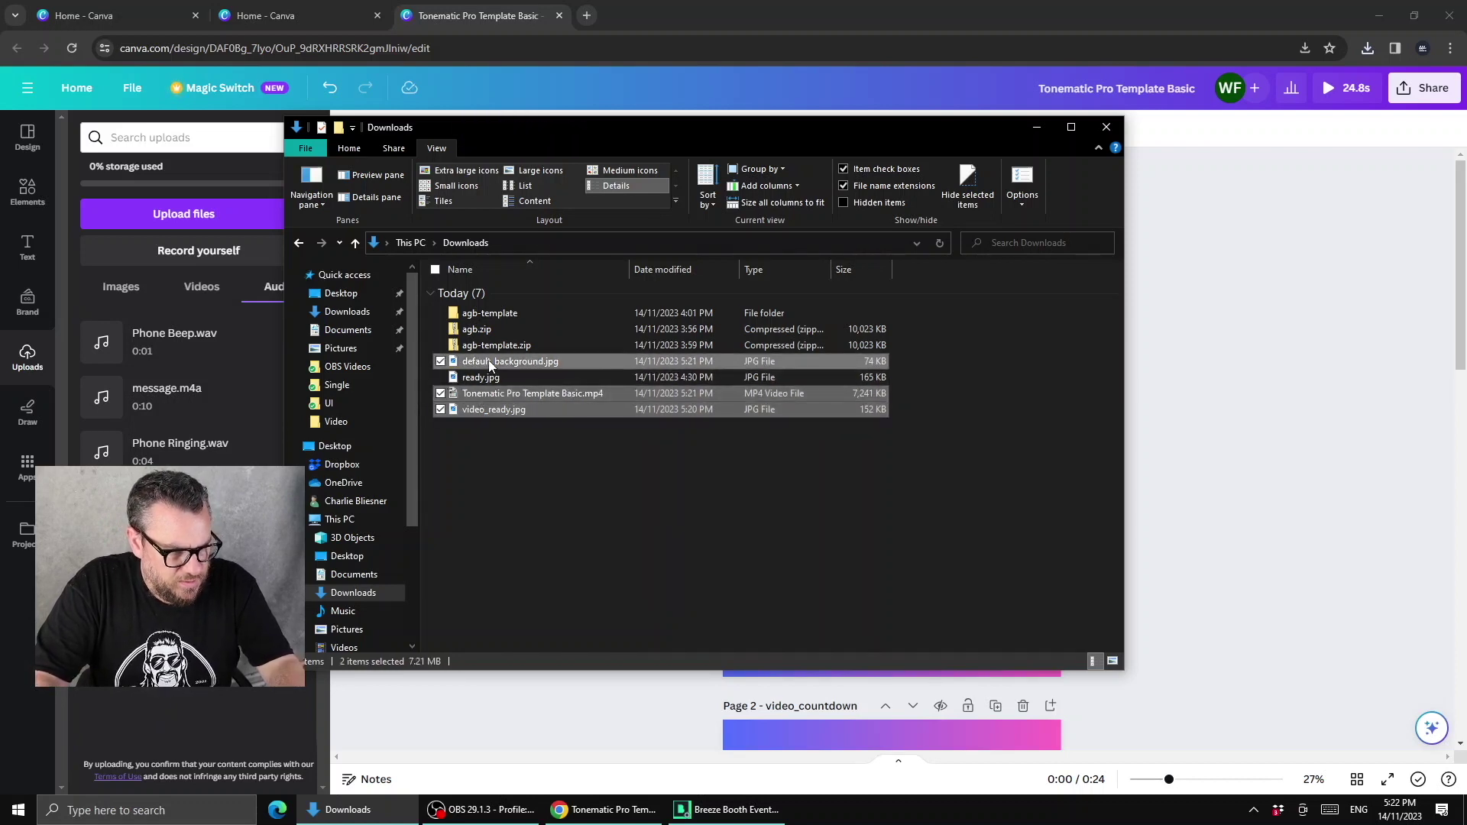
right_click(490, 364)
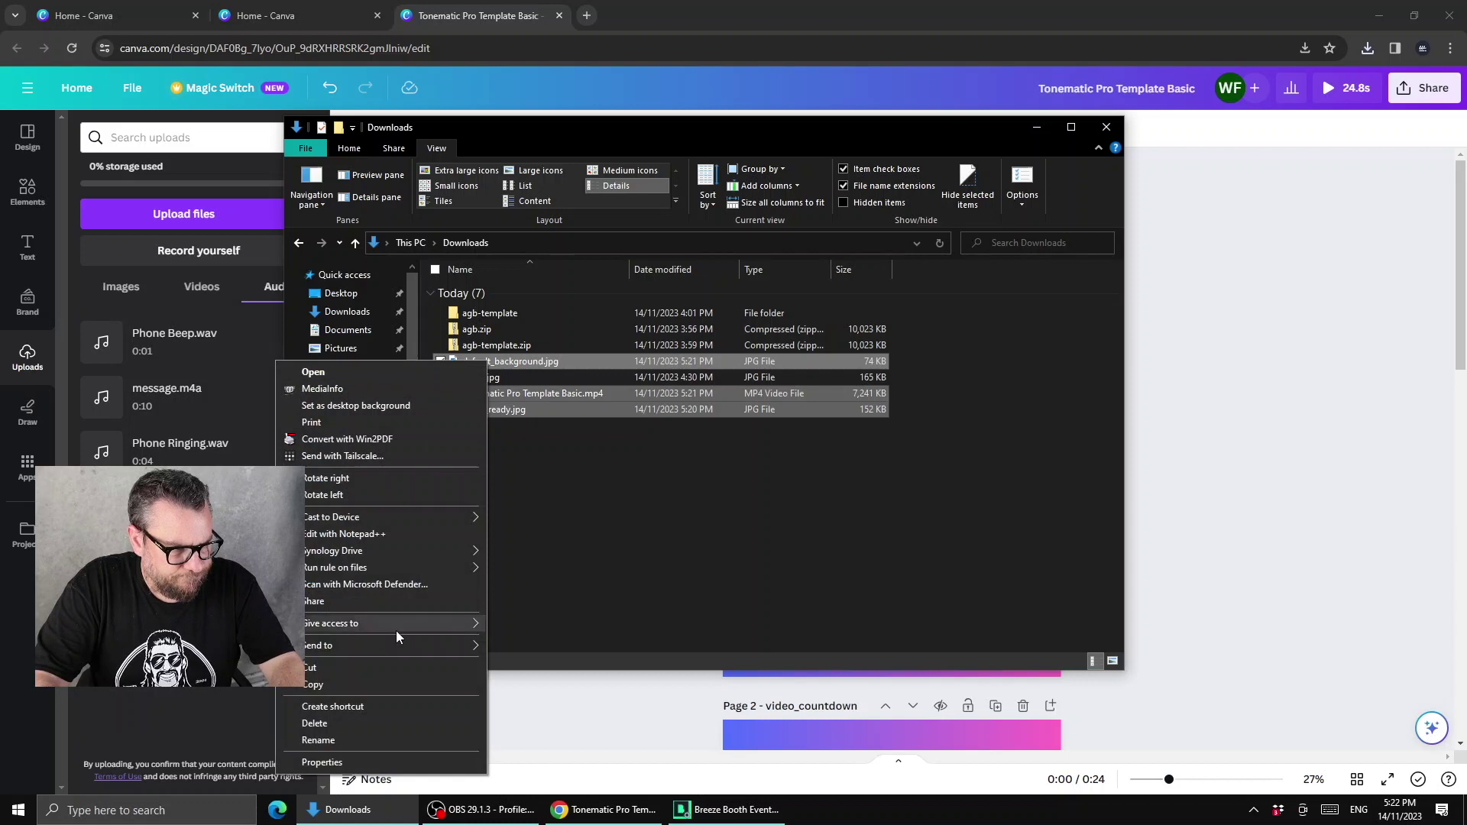
left_click(384, 667)
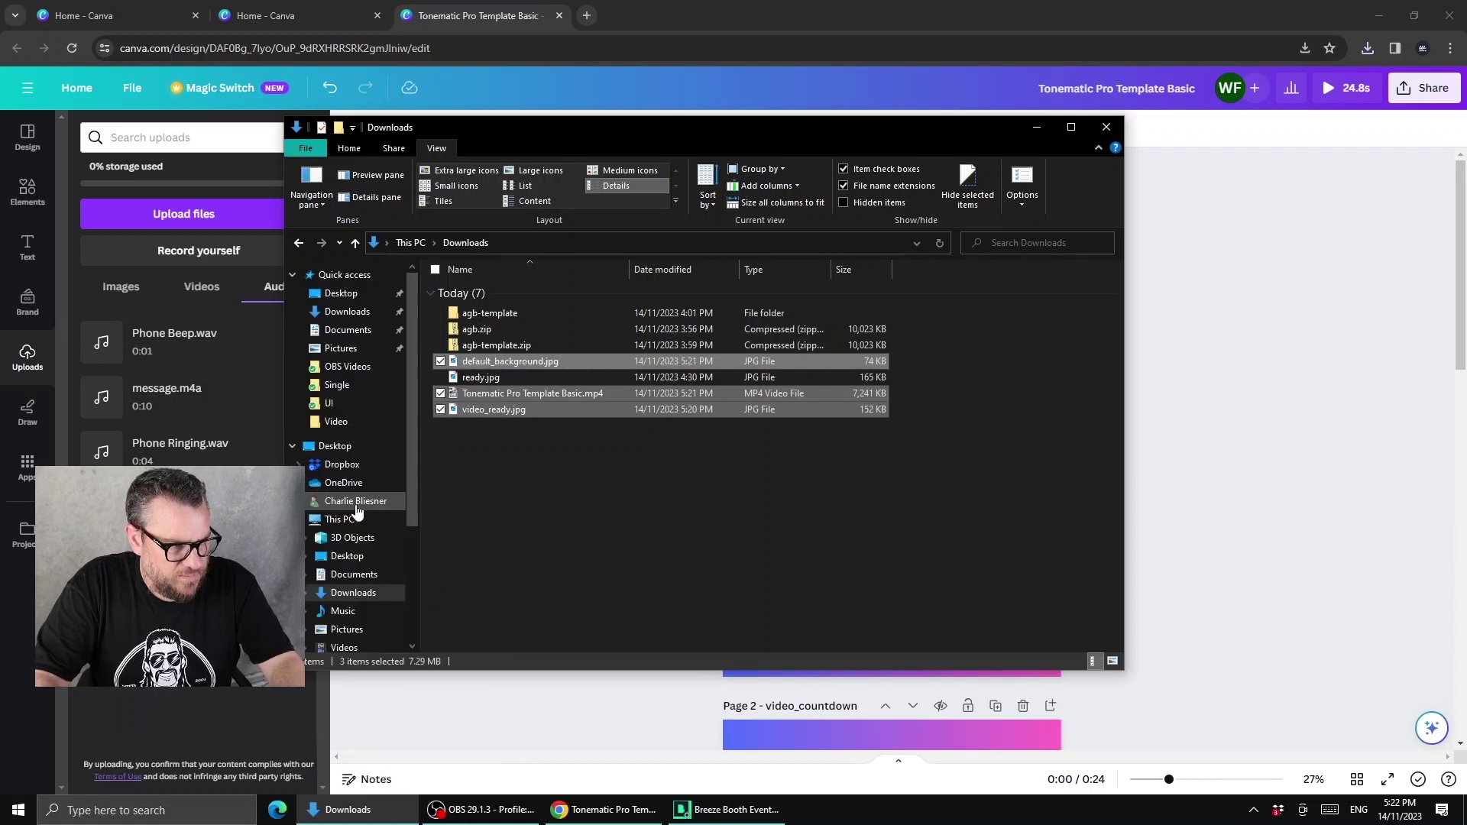
Step: Open the audio party event's portrait folder under Dropbox > Apps > Breeze Booth for iPad > events
left_click(379, 465)
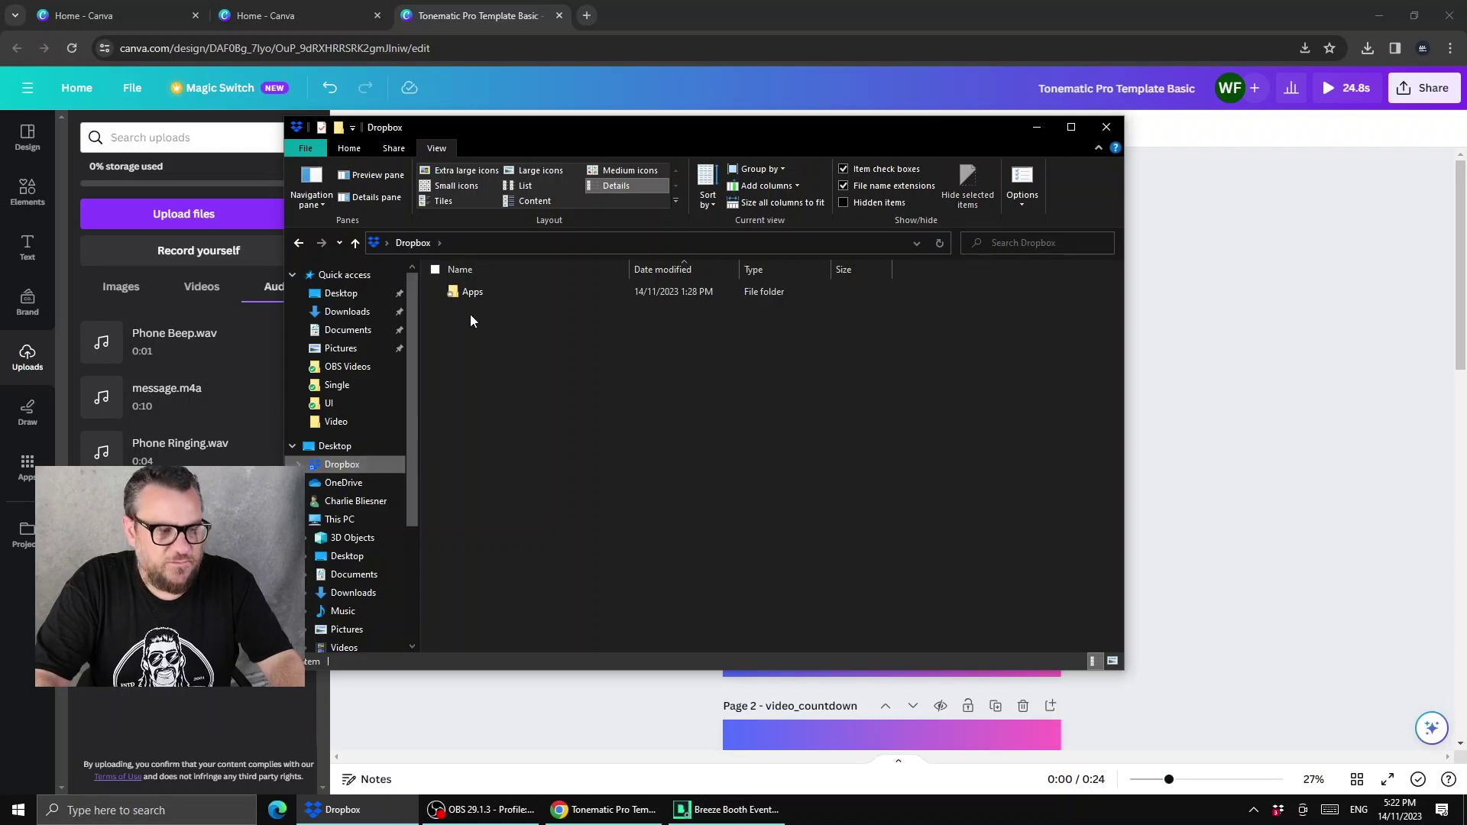
left_click(469, 293)
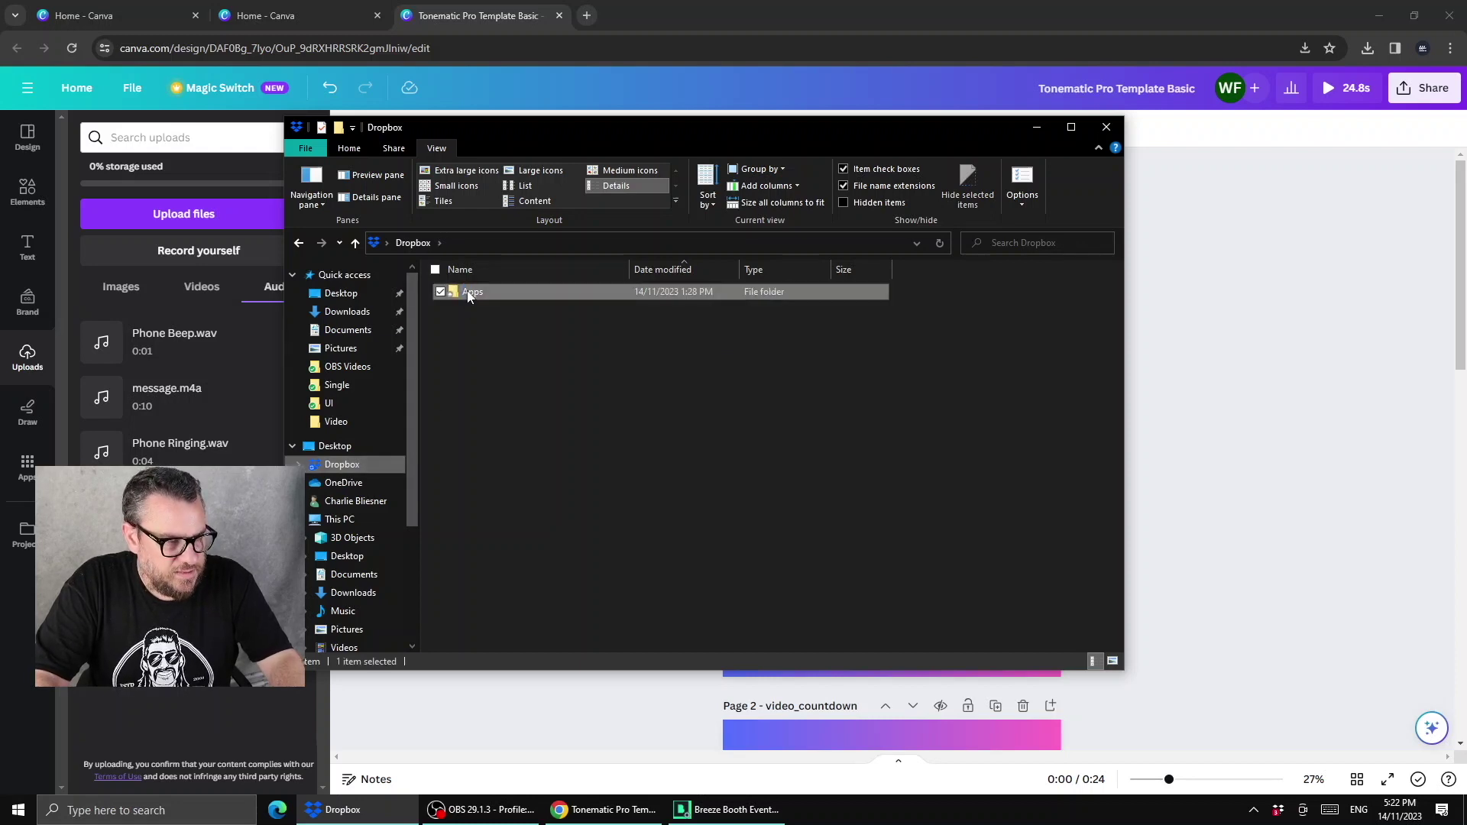
double_click(469, 293)
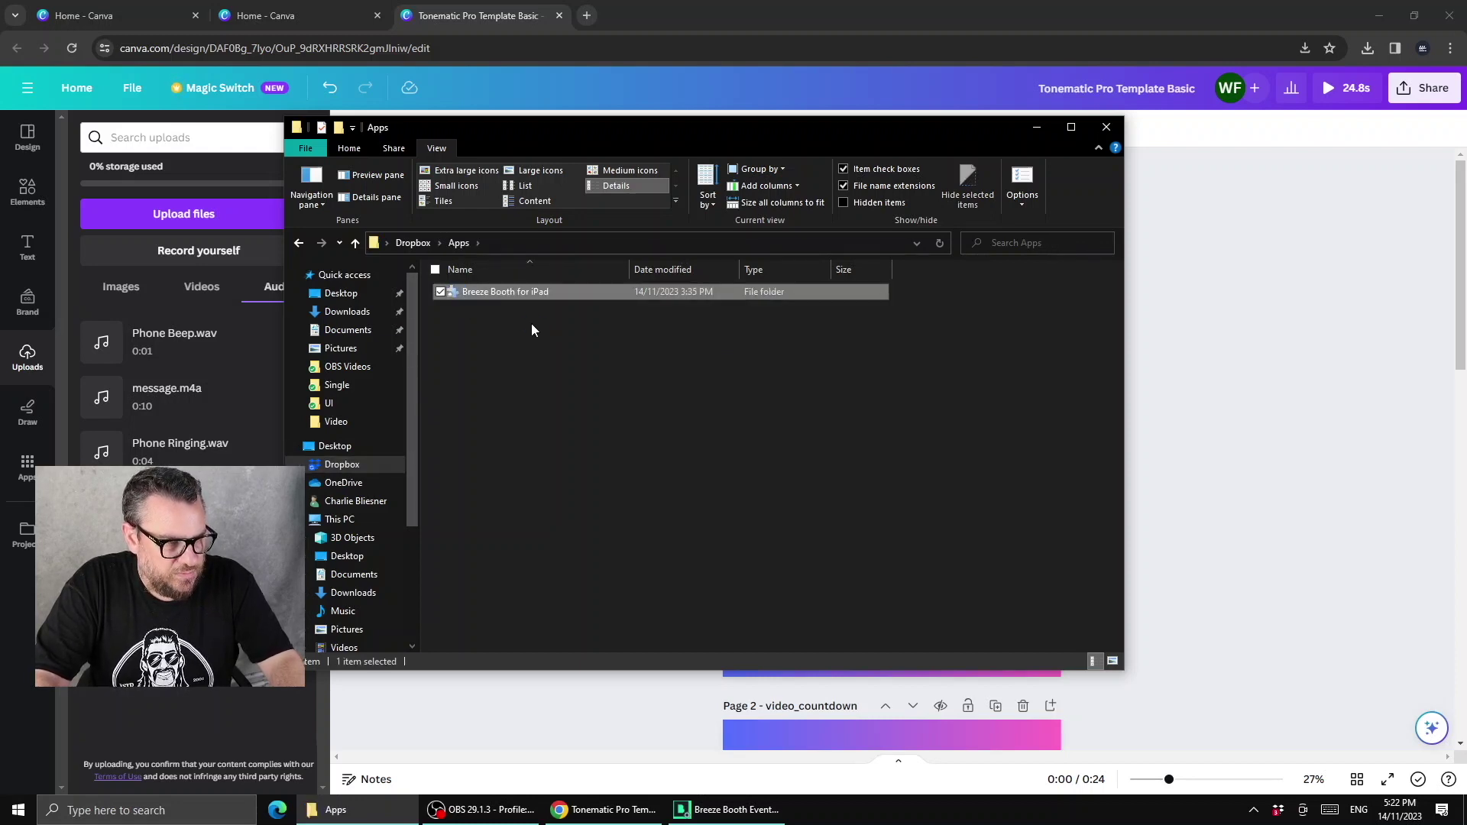
key("Return")
double_click(488, 306)
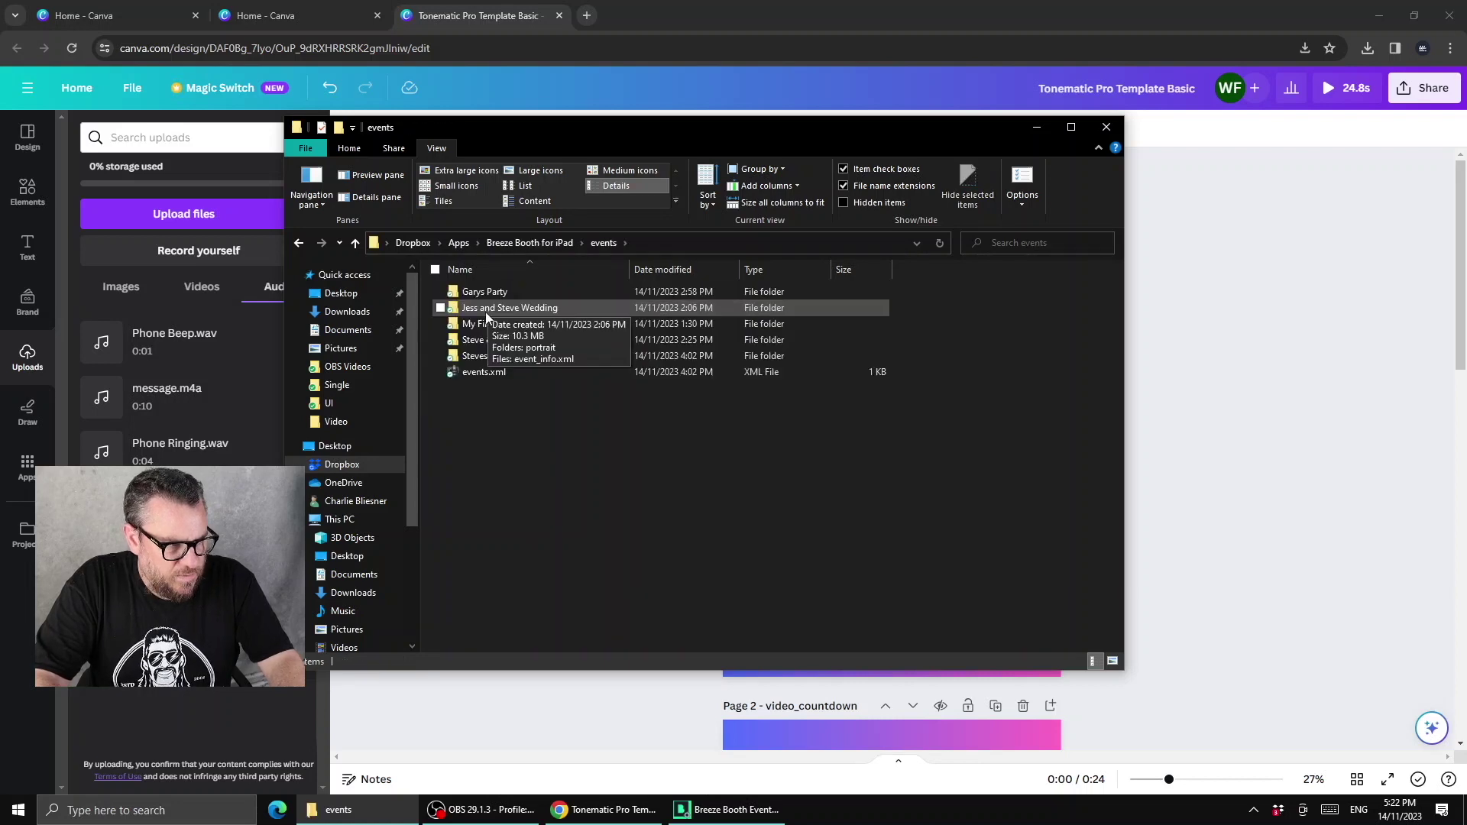
double_click(475, 355)
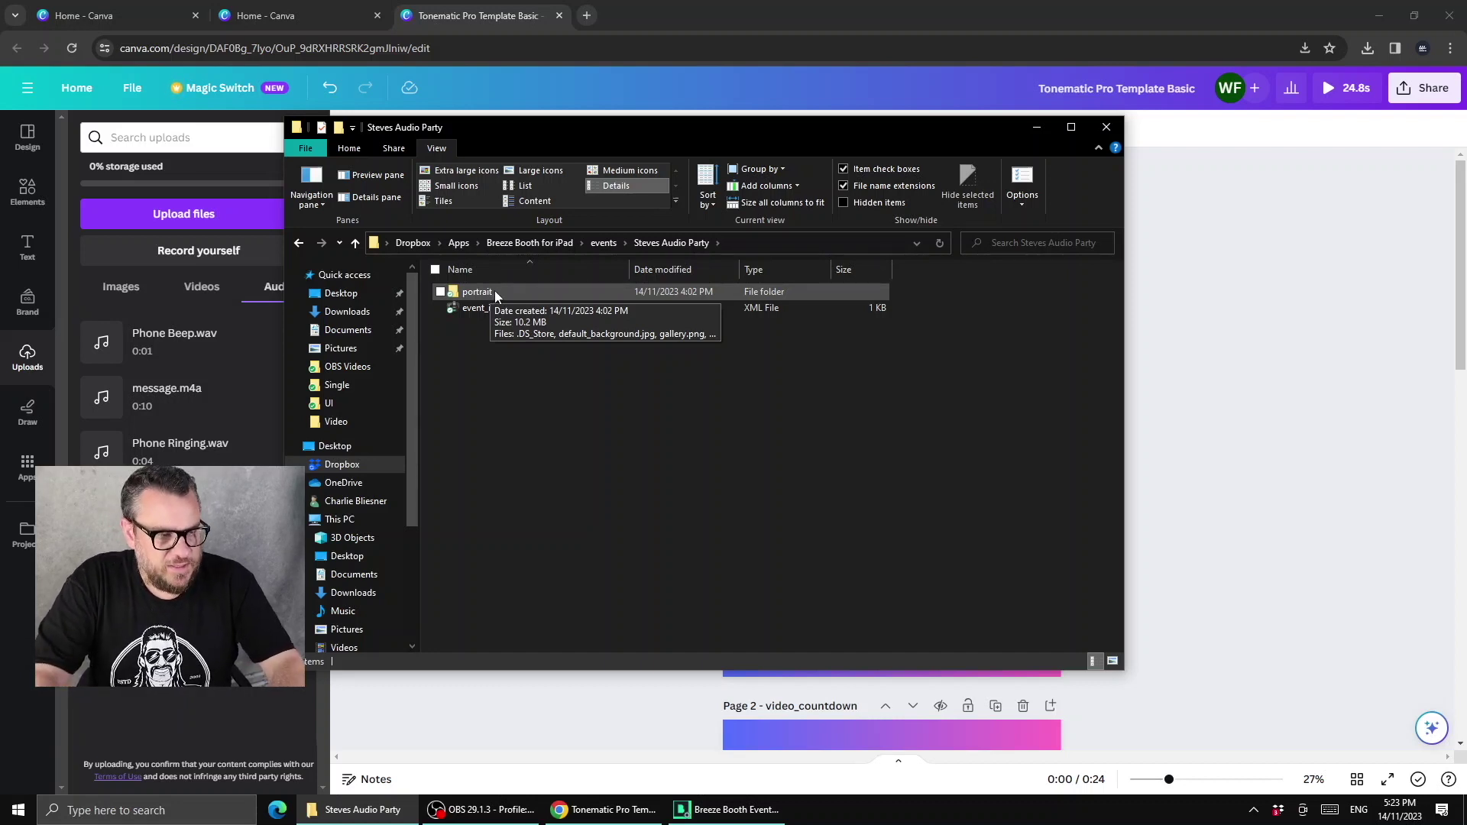
left_click(480, 292)
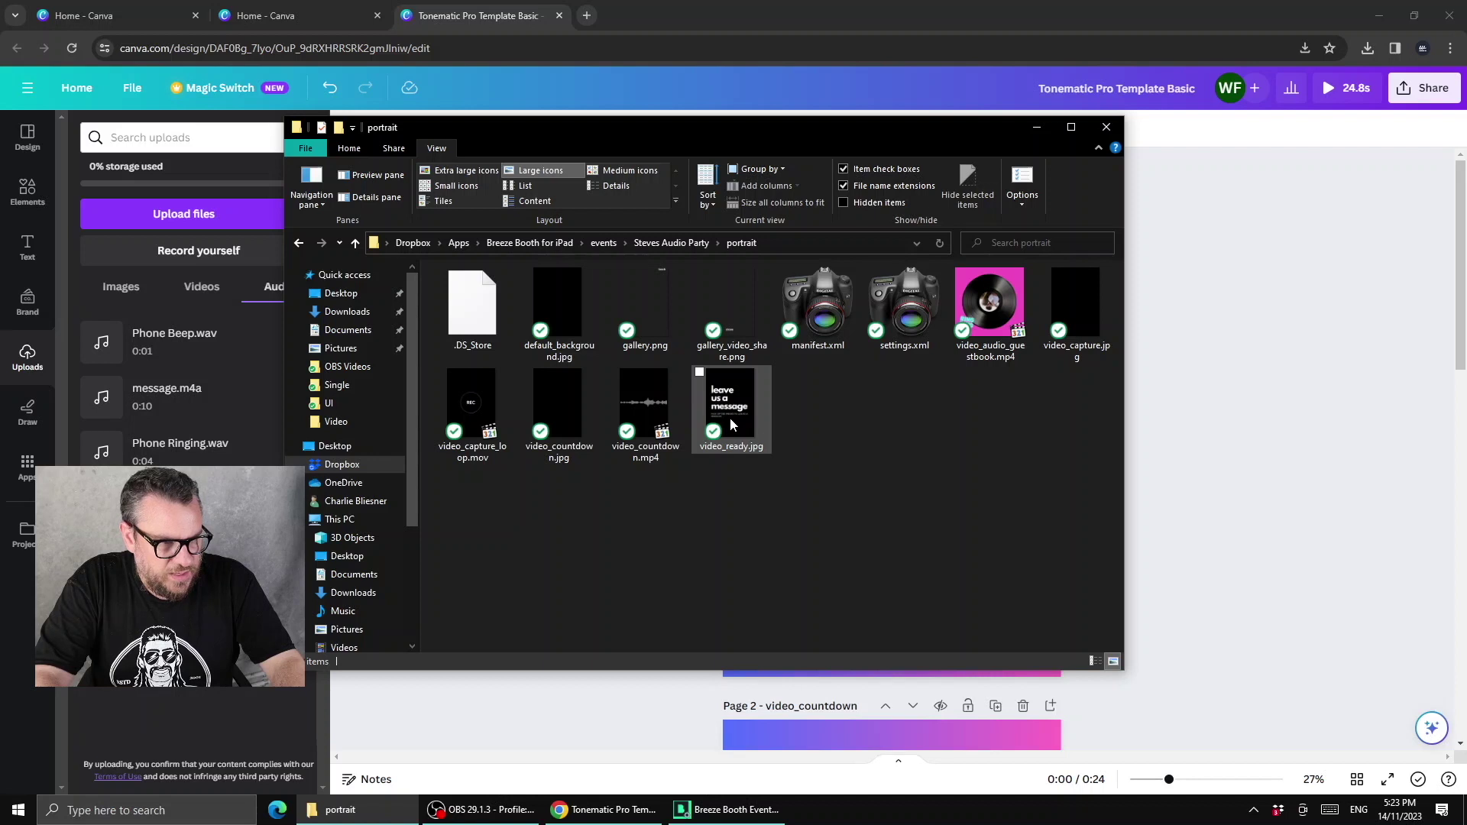
Step: Paste the three copied files into the portrait folder, replacing the existing files with the same names
right_click(625, 522)
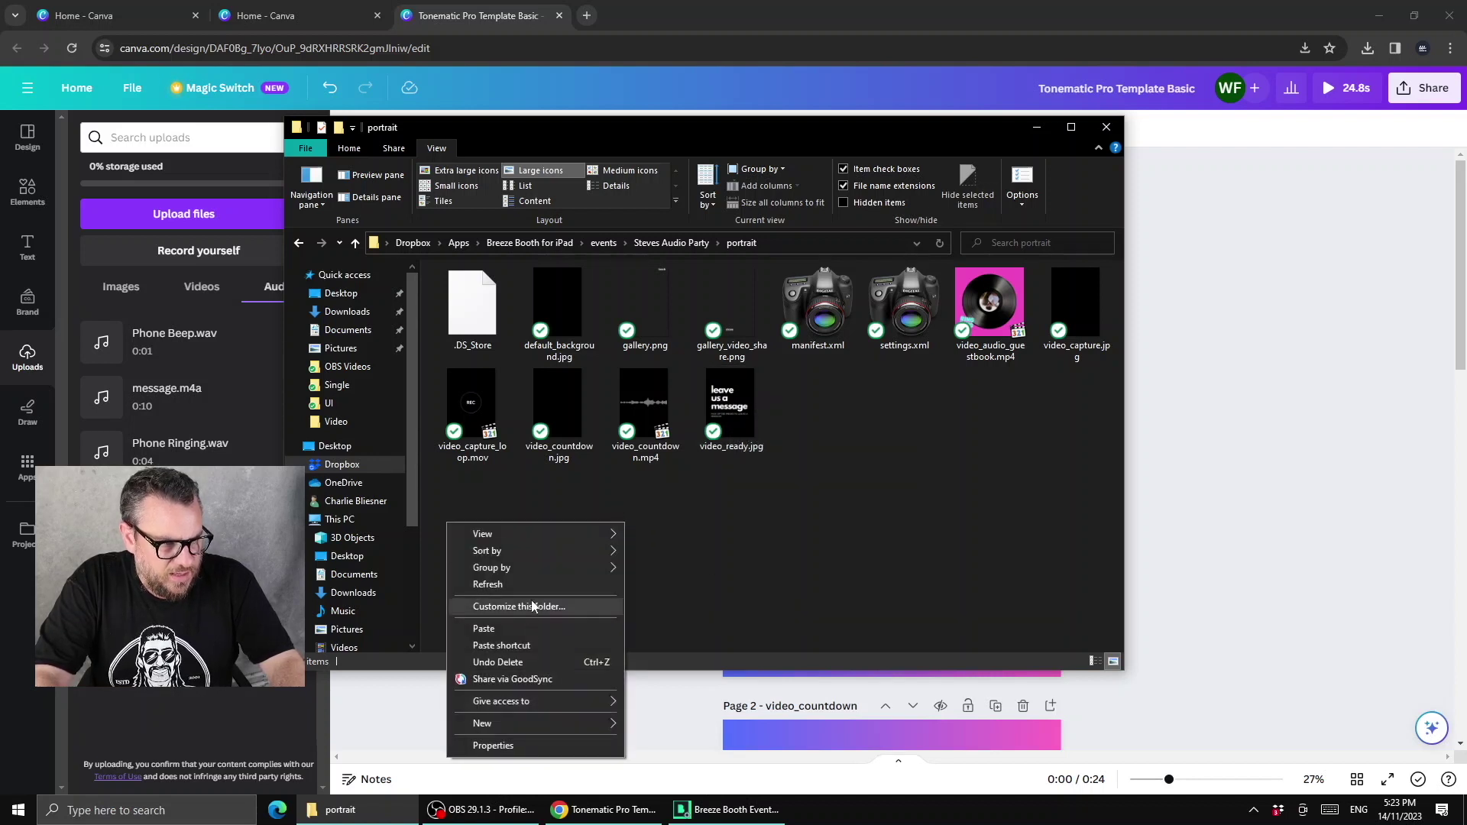
left_click(530, 629)
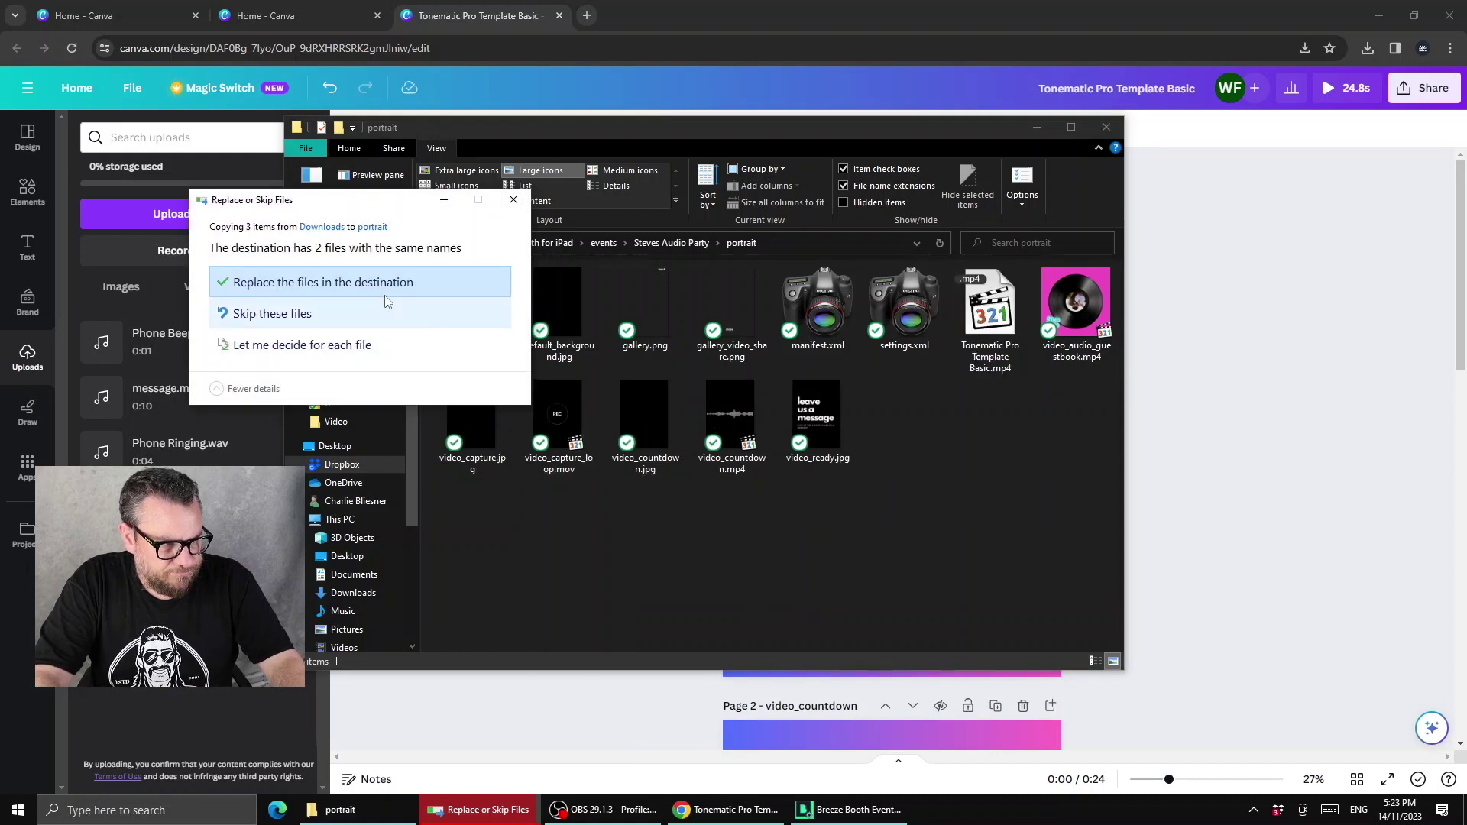
left_click(374, 282)
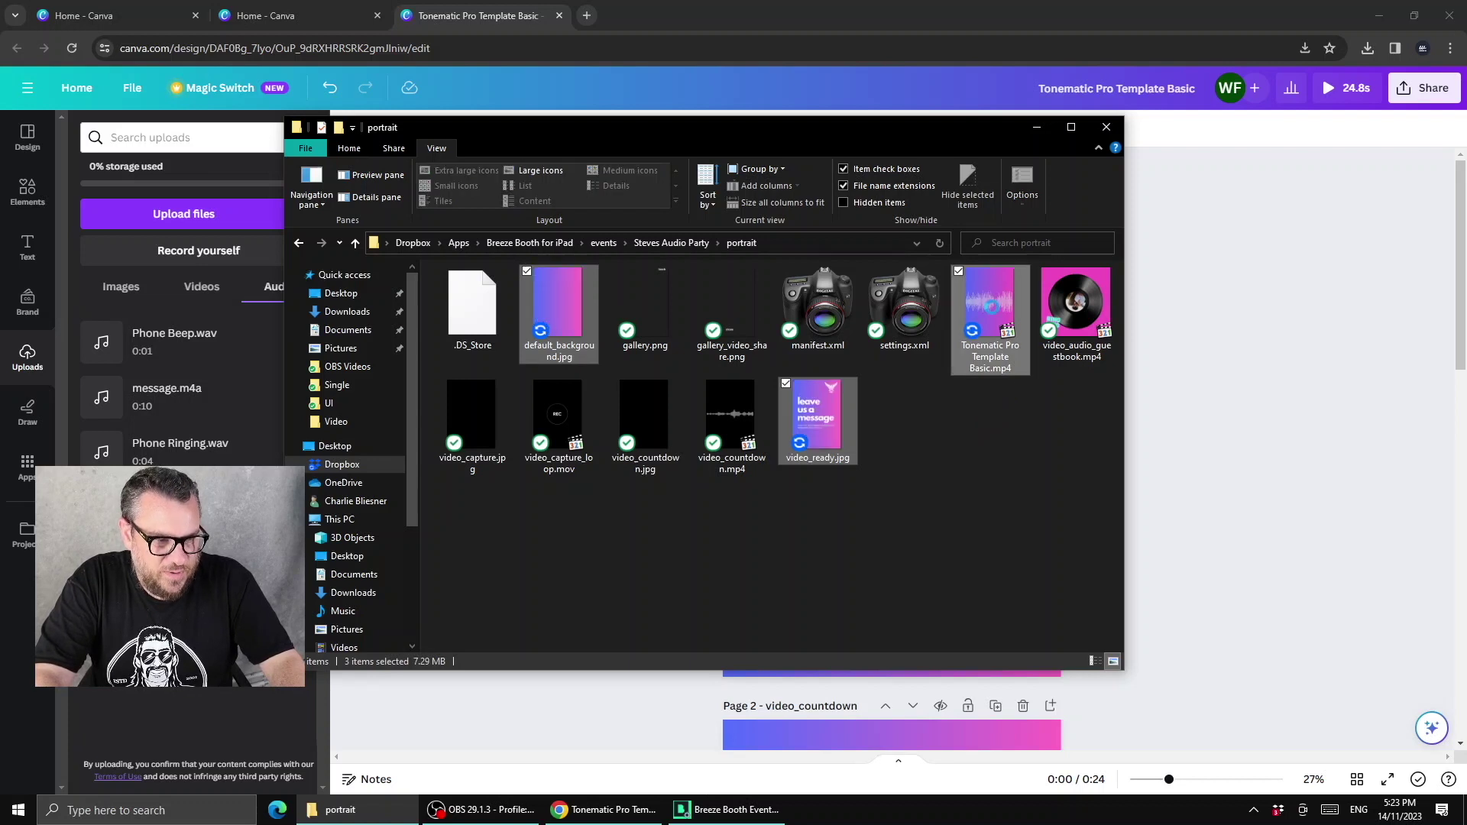
left_click(986, 434)
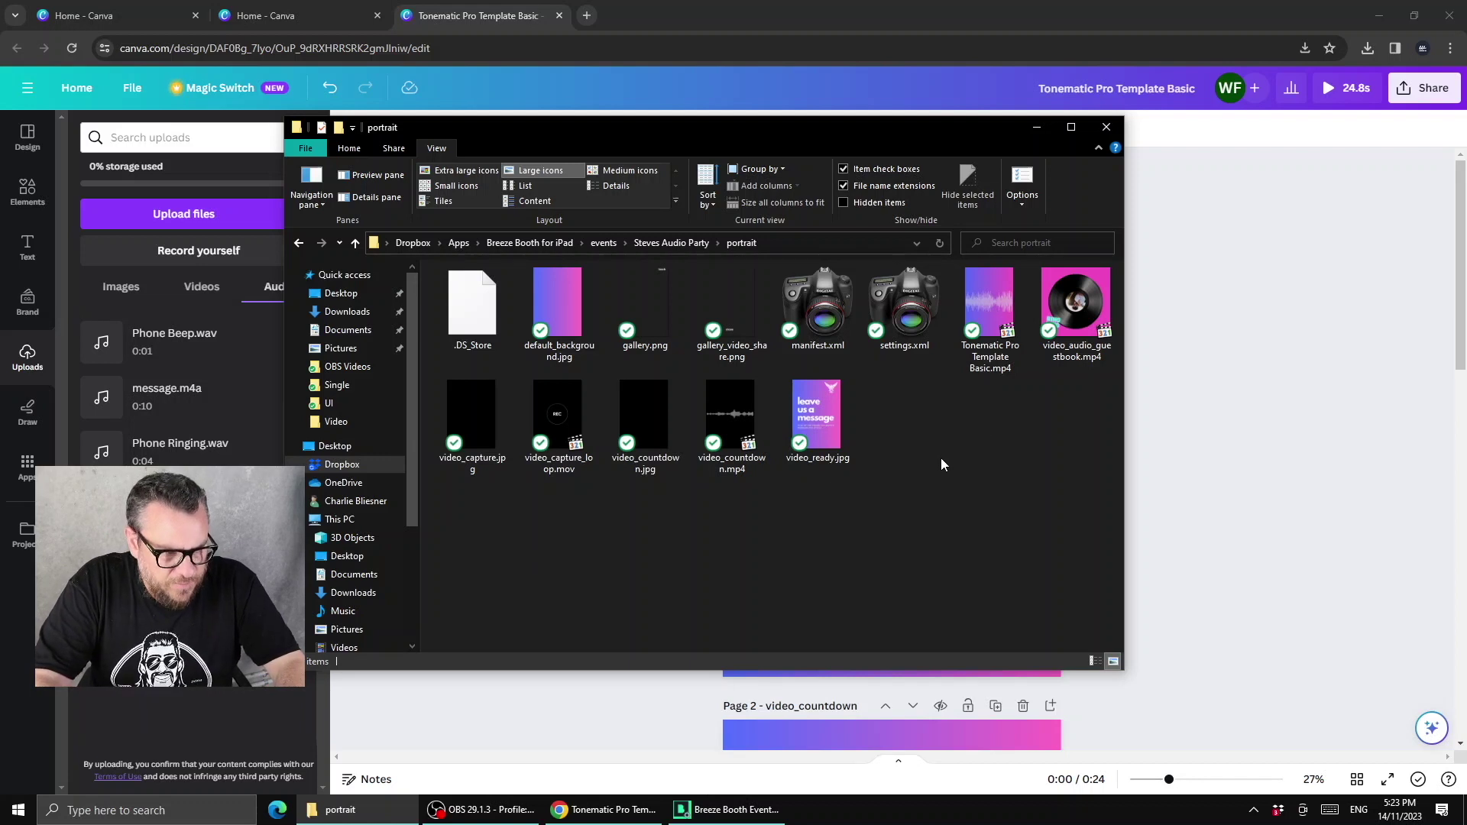
Step: Delete the old video_countdown.mp4 from the event's portrait folder for everyone
left_click(724, 405)
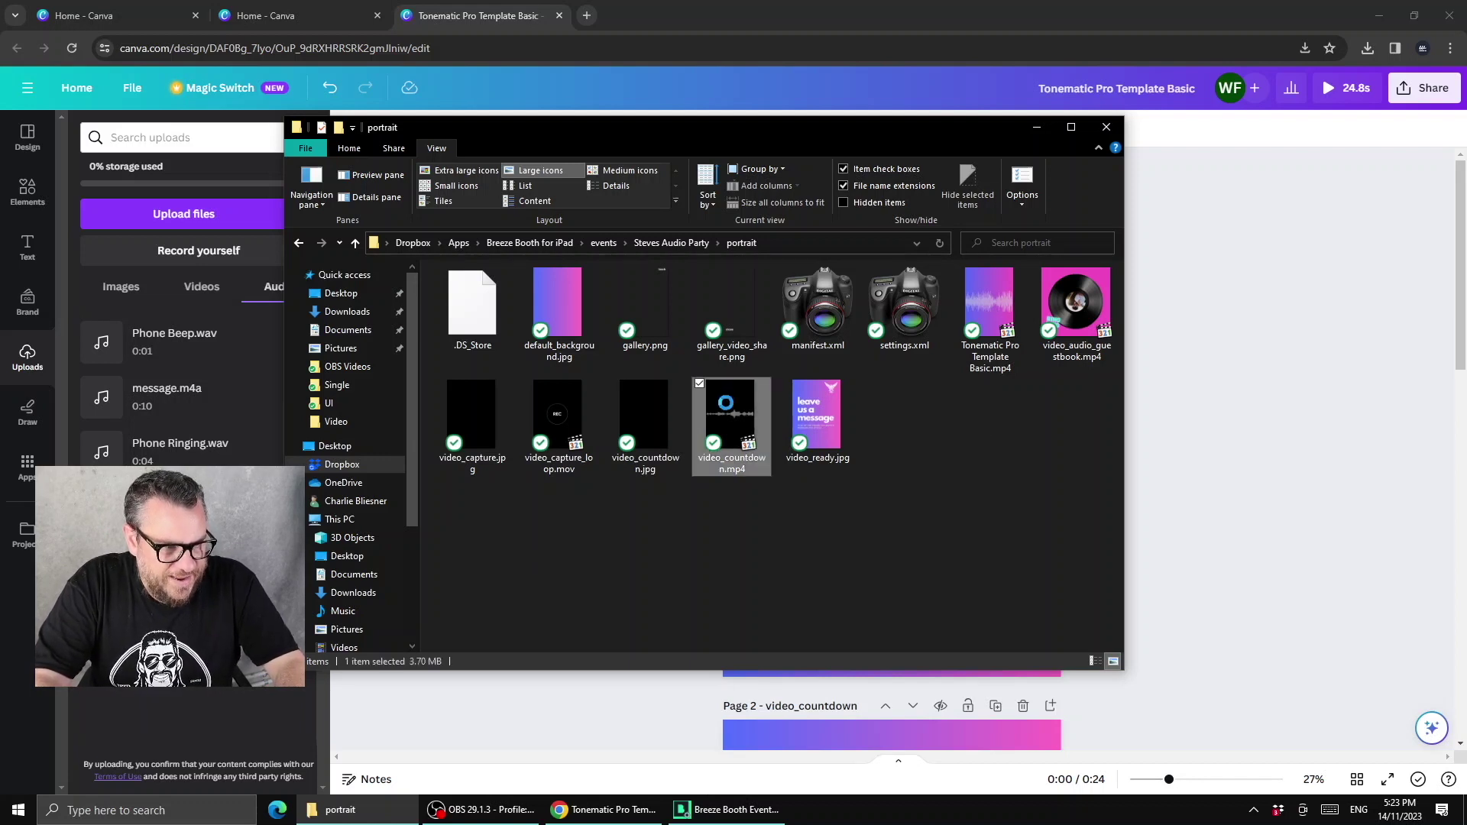
left_click(993, 306)
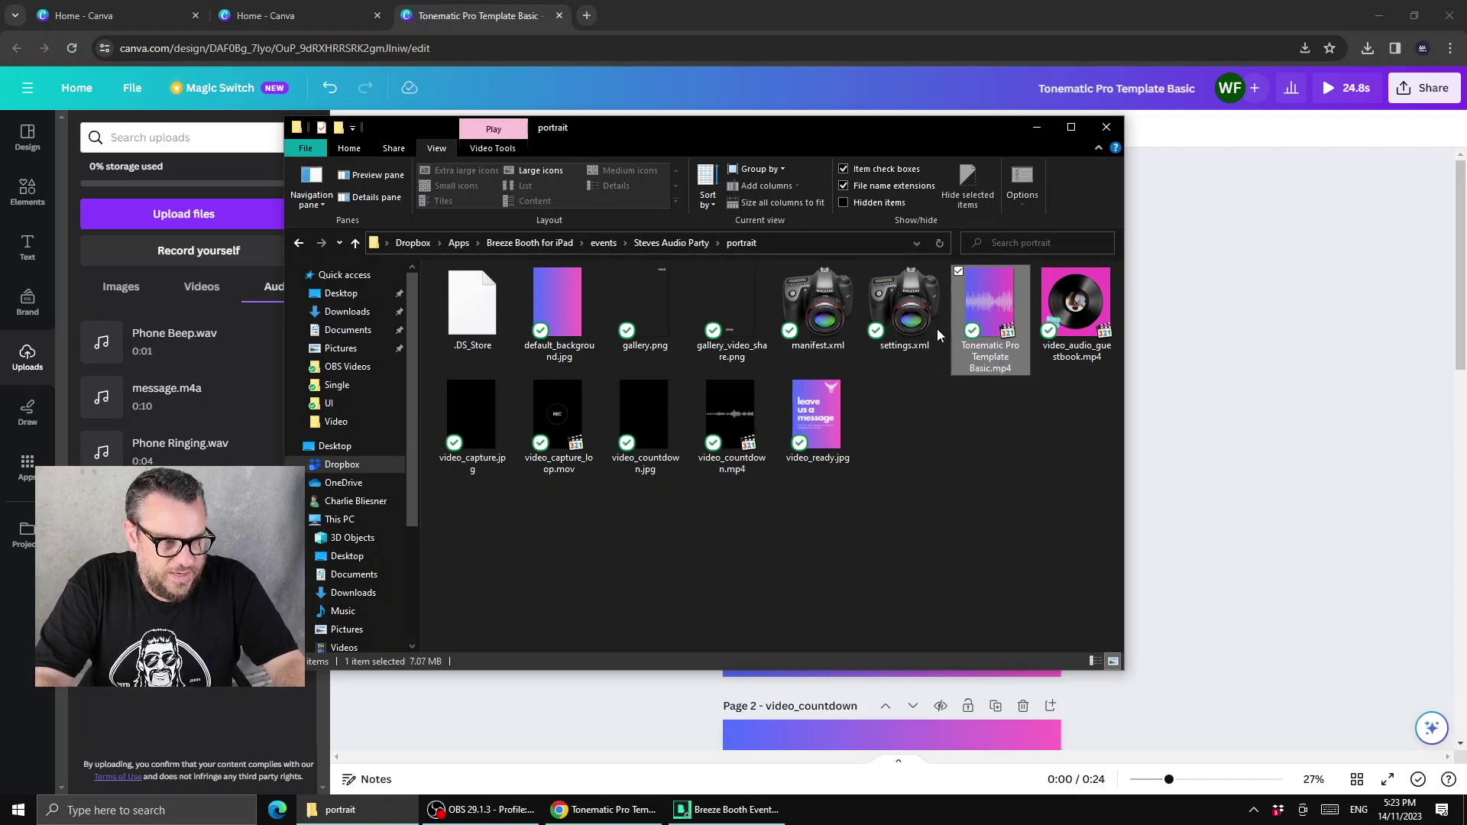
left_click(738, 419)
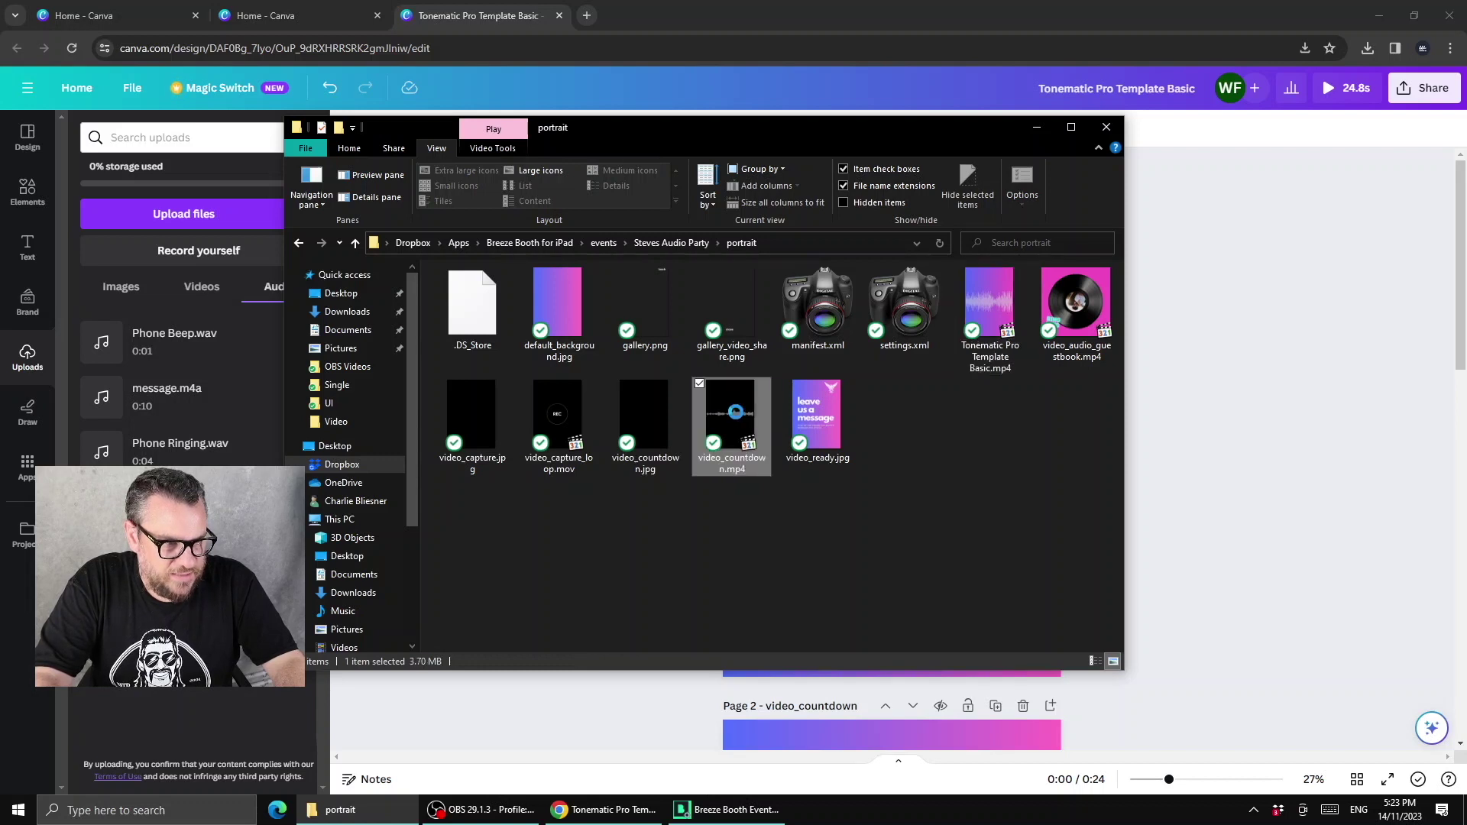
right_click(738, 420)
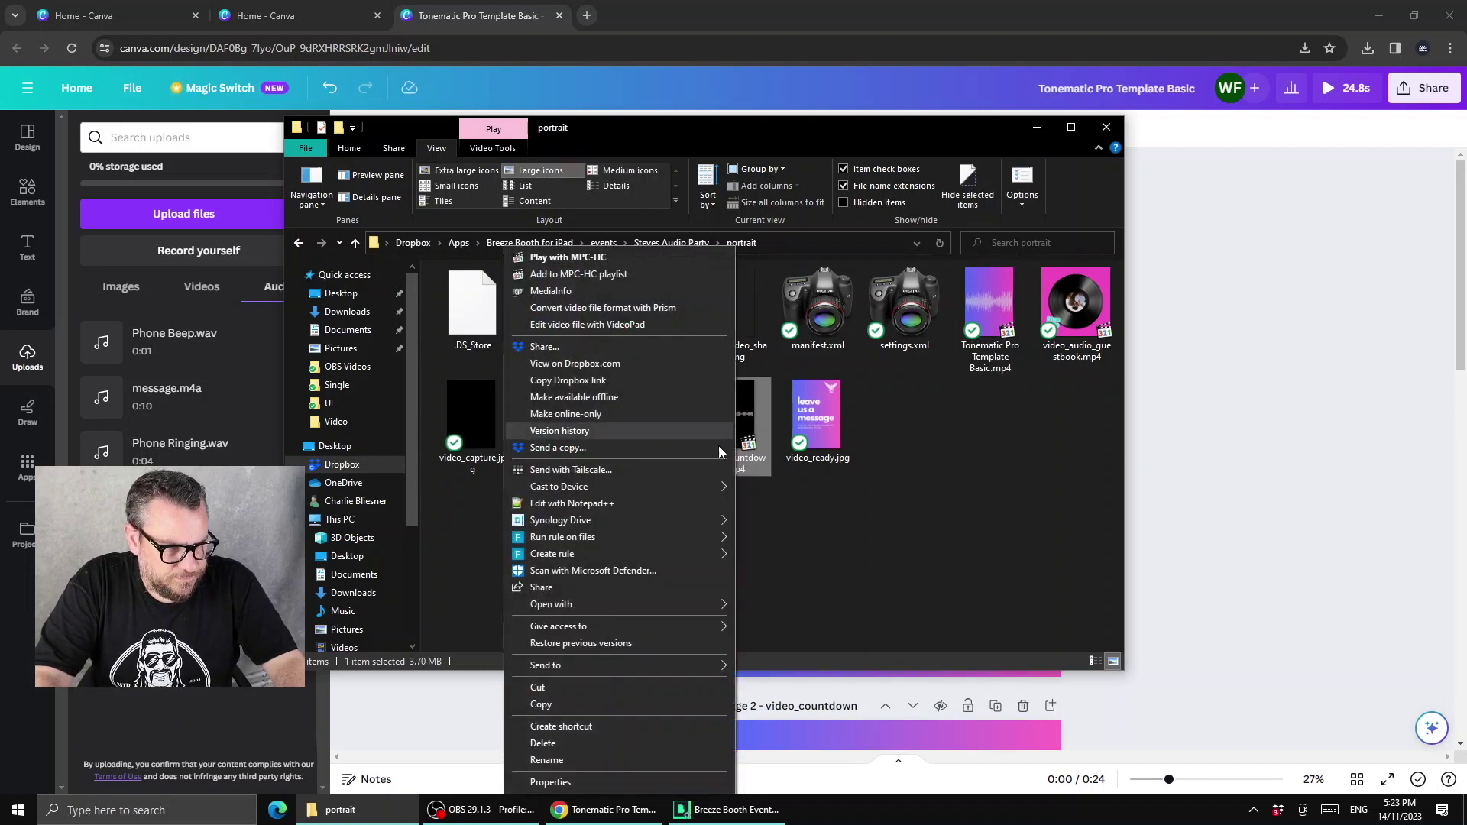
left_click(636, 739)
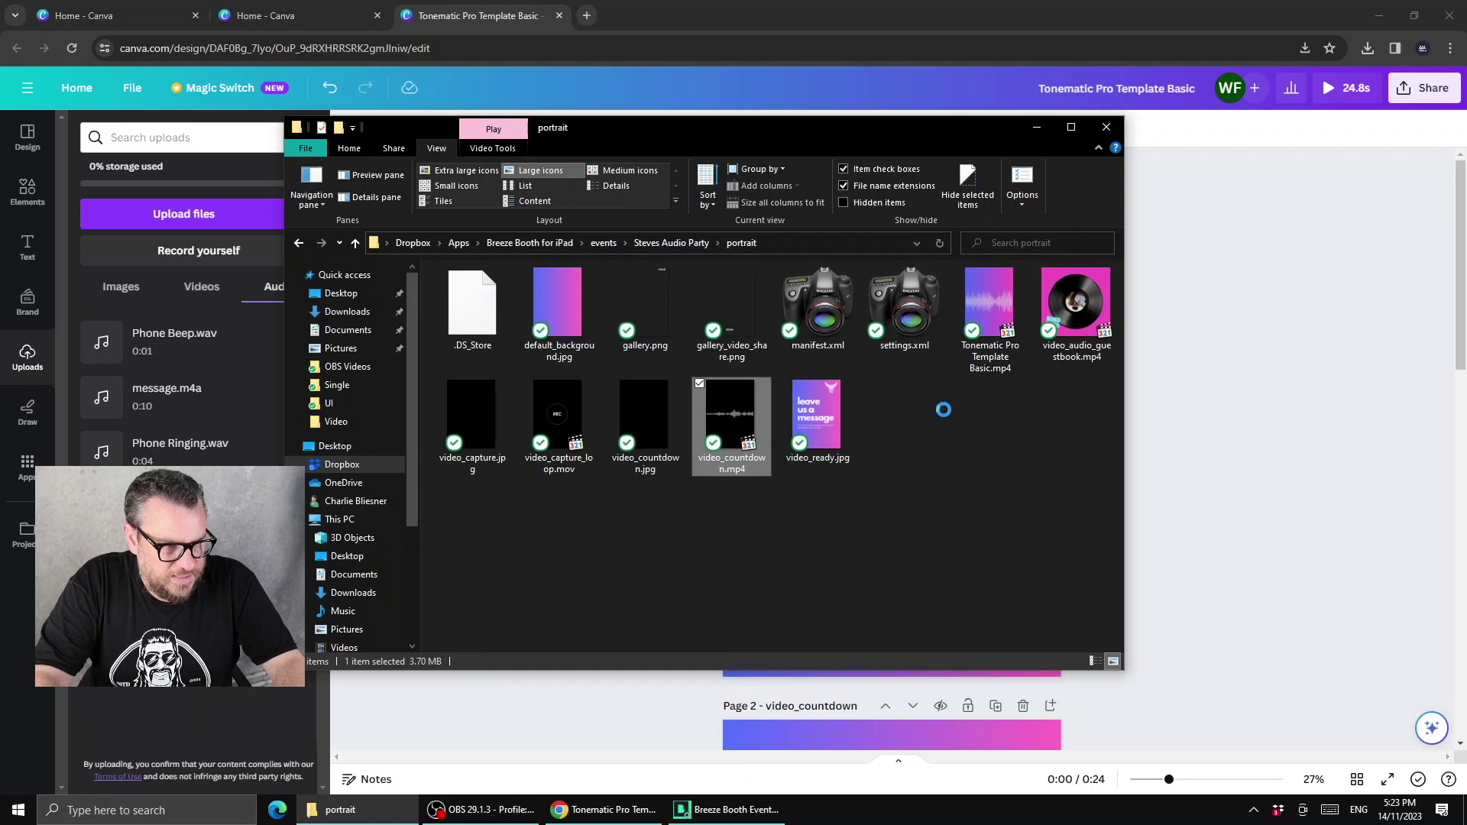
left_click(976, 308)
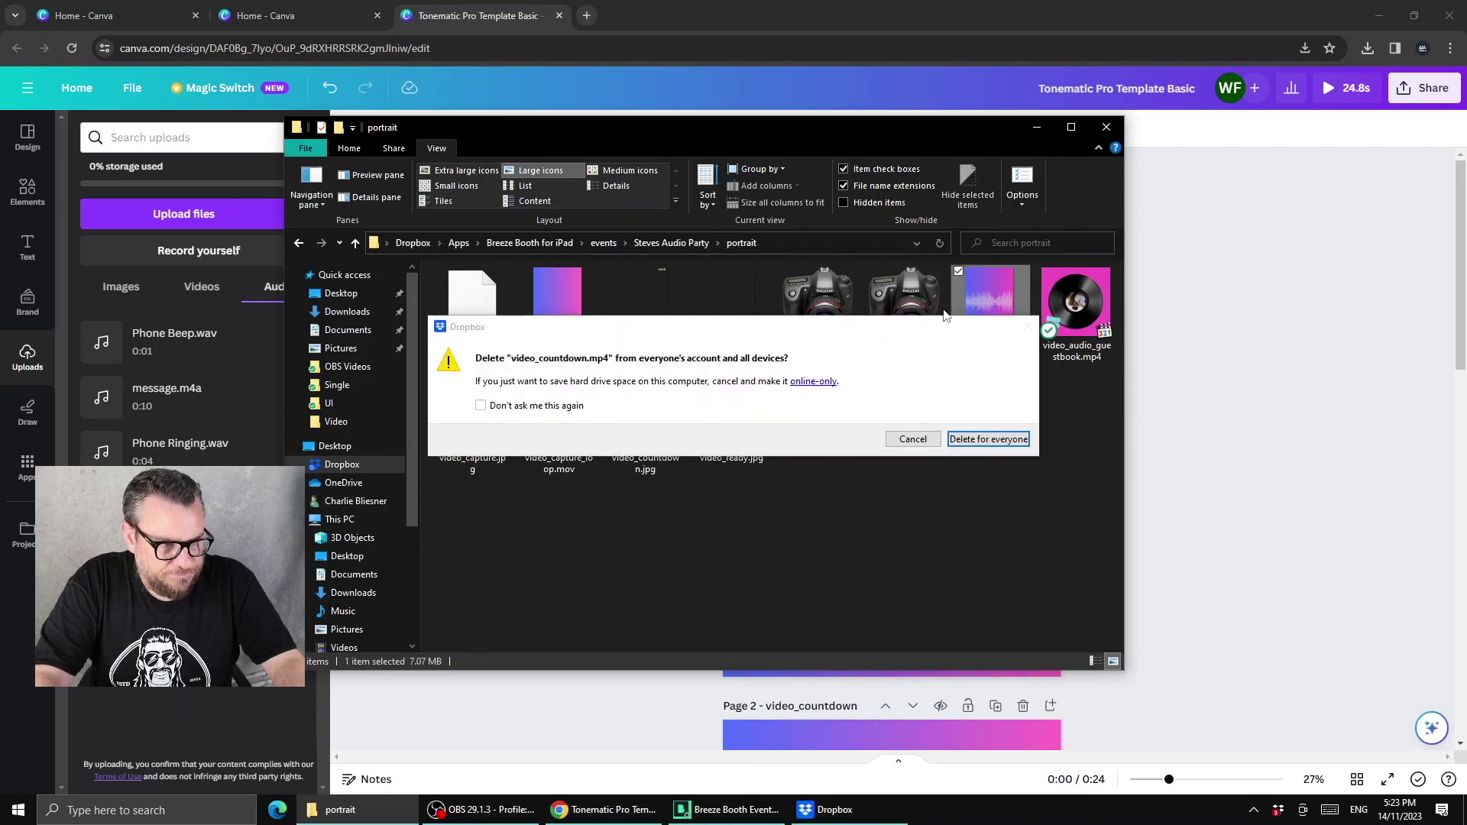
left_click(985, 441)
Step: Rename Tonematic Pro Template Basic.mp4 in the portrait folder as video_countdown.mp4, and check the Dropbox sync activity
right_click(982, 333)
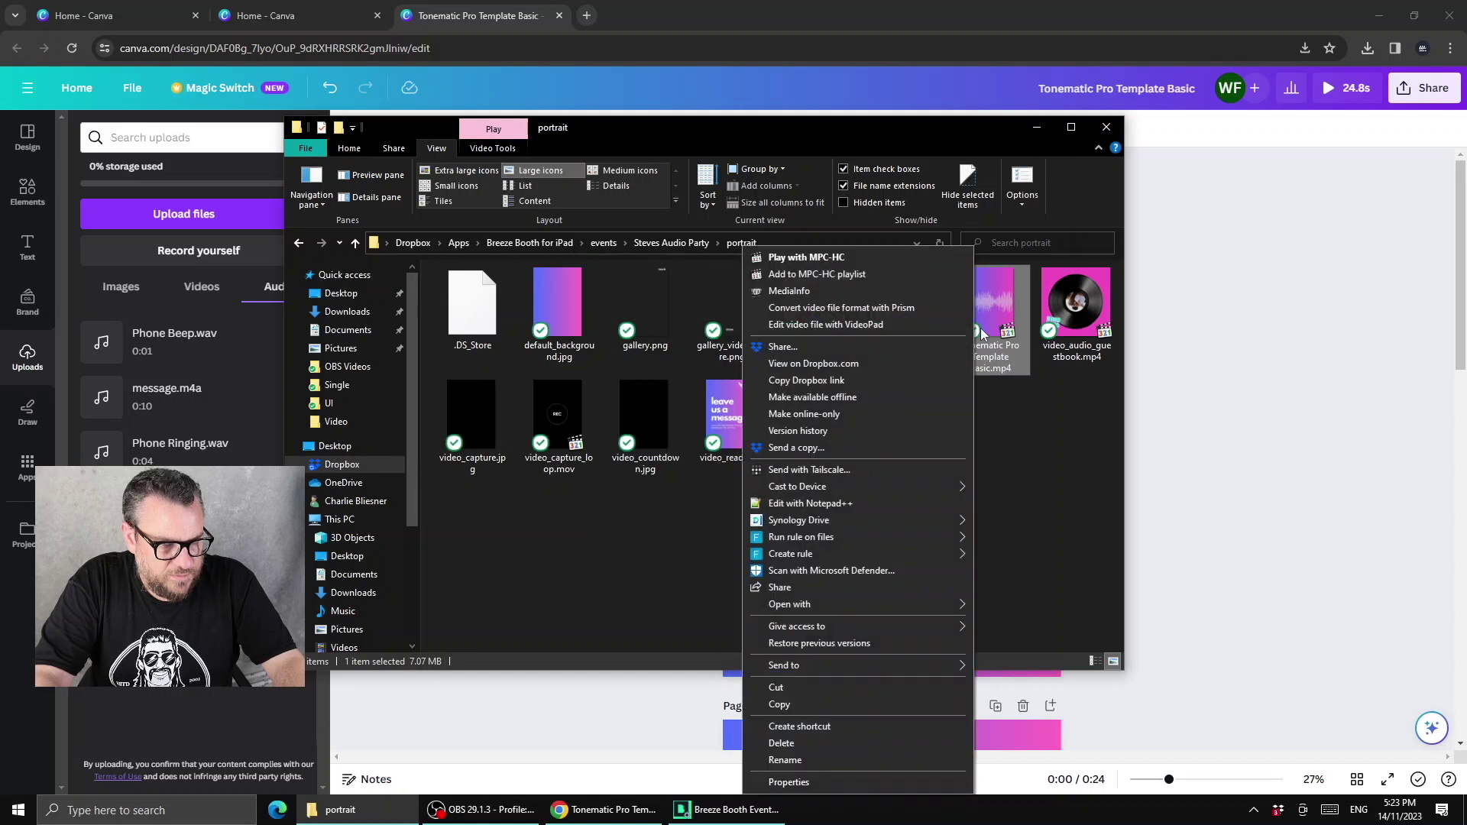
left_click(837, 761)
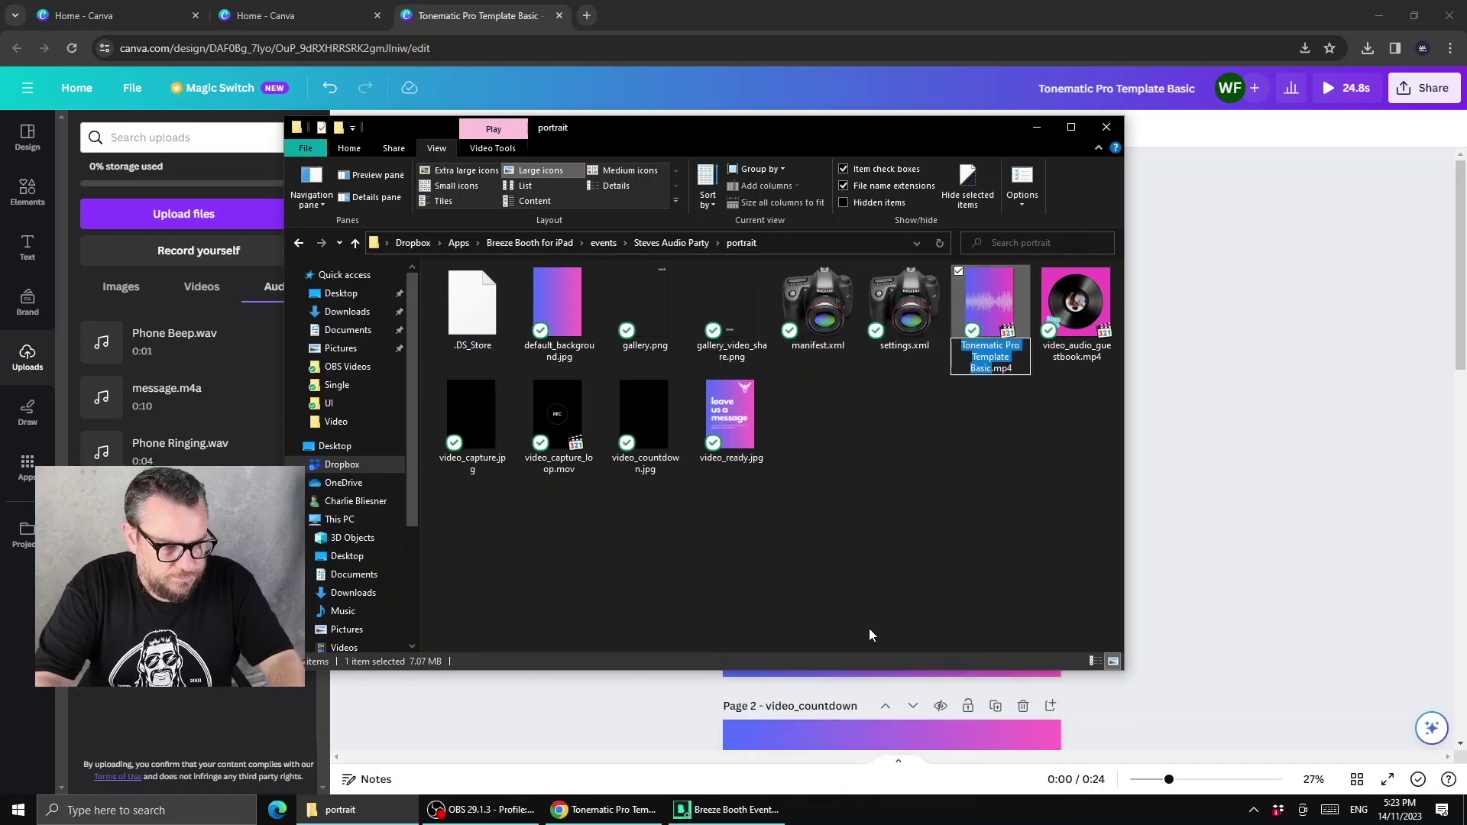
type("video_coubtdown")
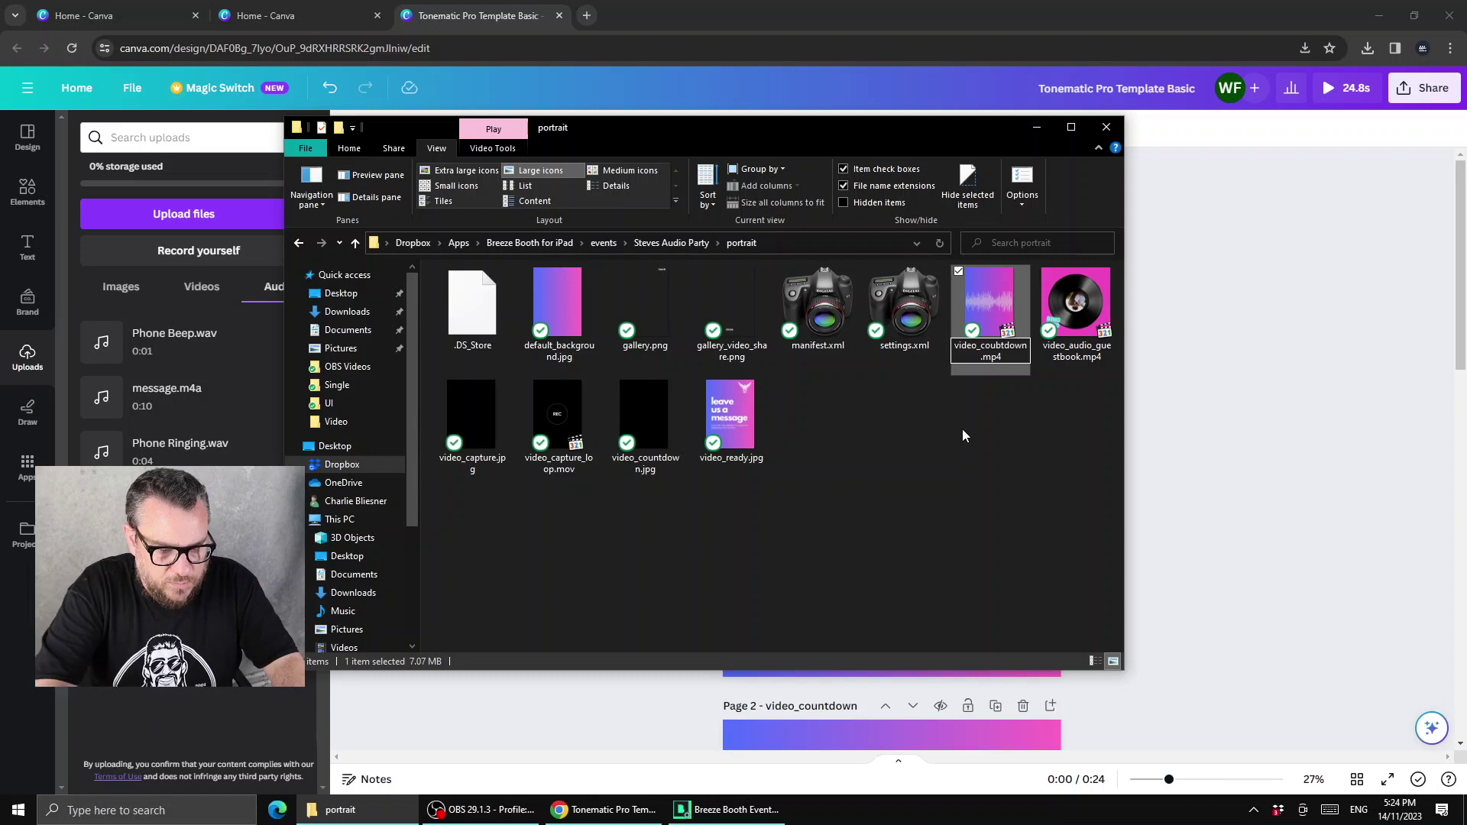
key("BackSpace")
type("n")
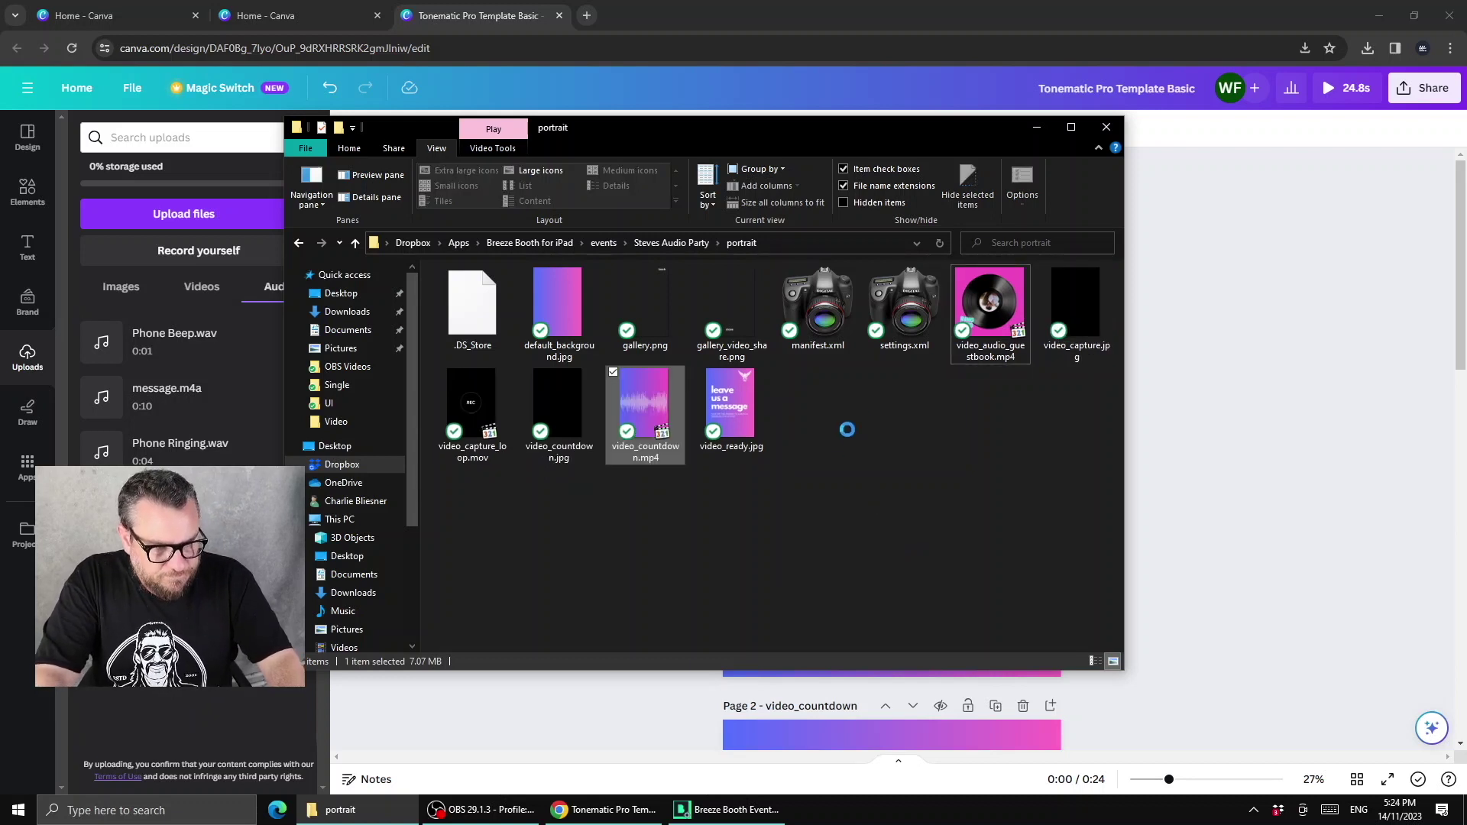
left_click(1278, 809)
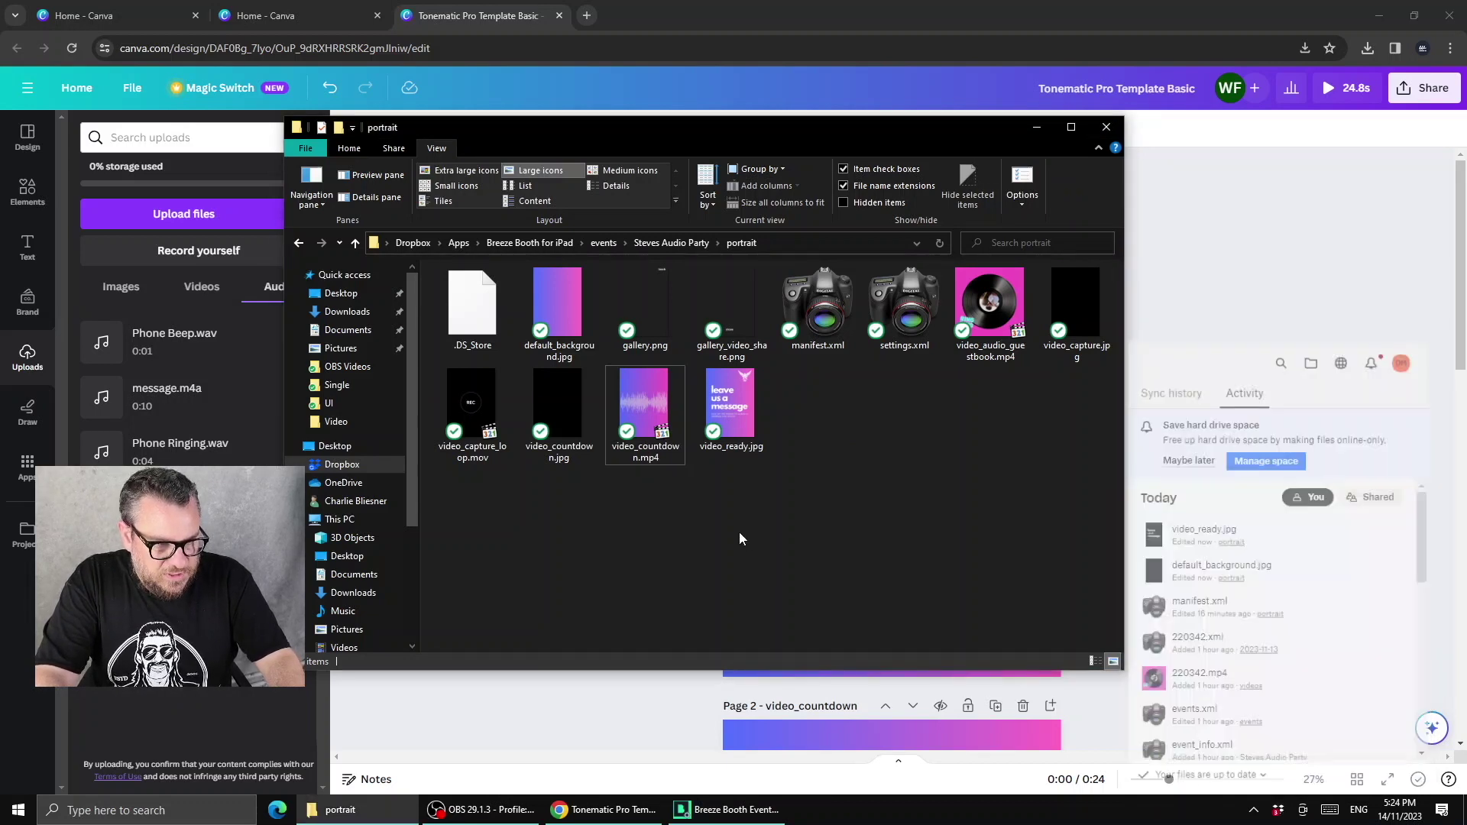
Step: Regenerate the audio party event's manifests from its advanced settings in Breeze Booth Event Editor, and check that Dropbox has synced
left_click(722, 811)
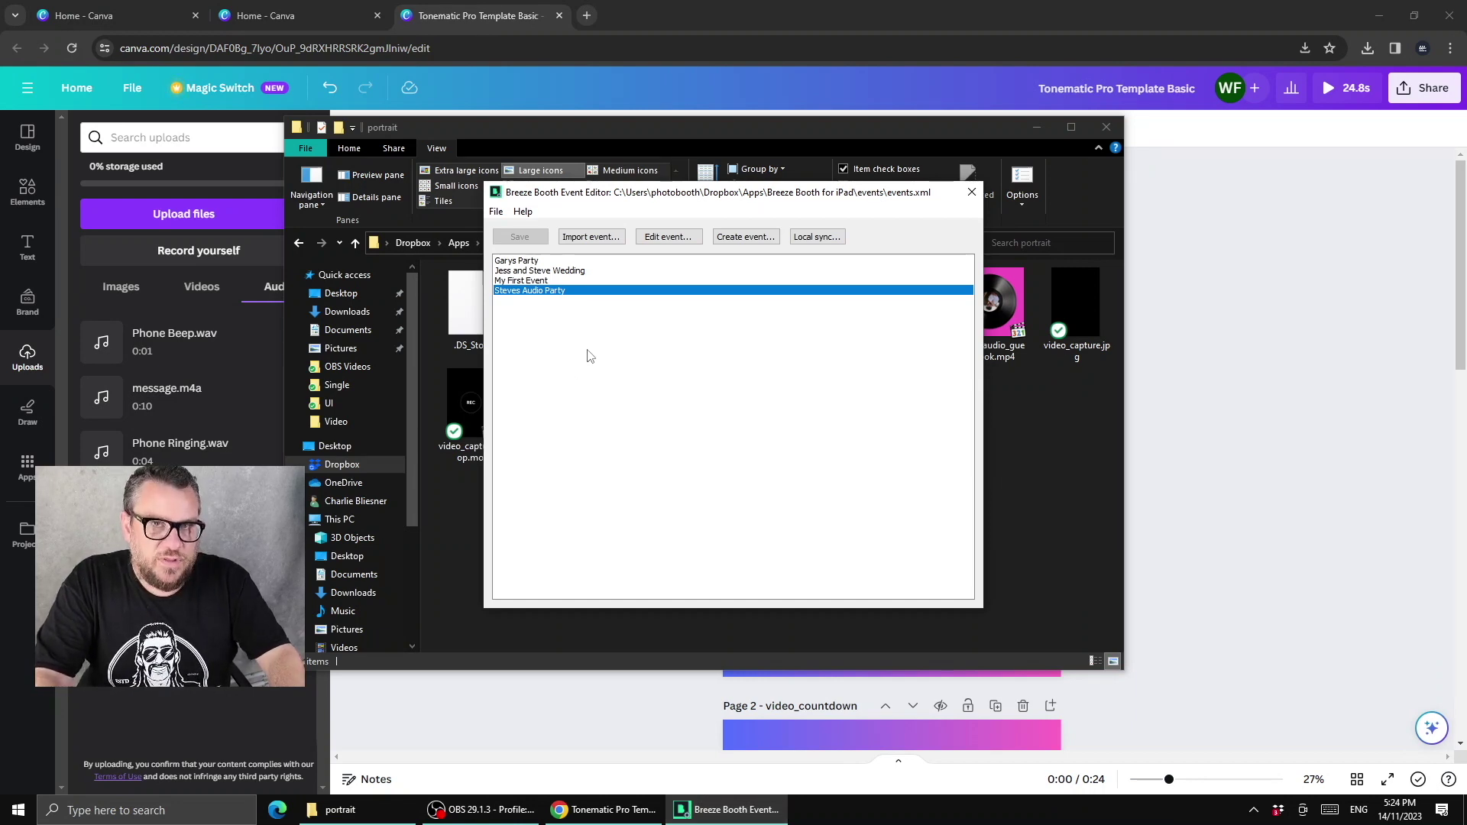
double_click(558, 291)
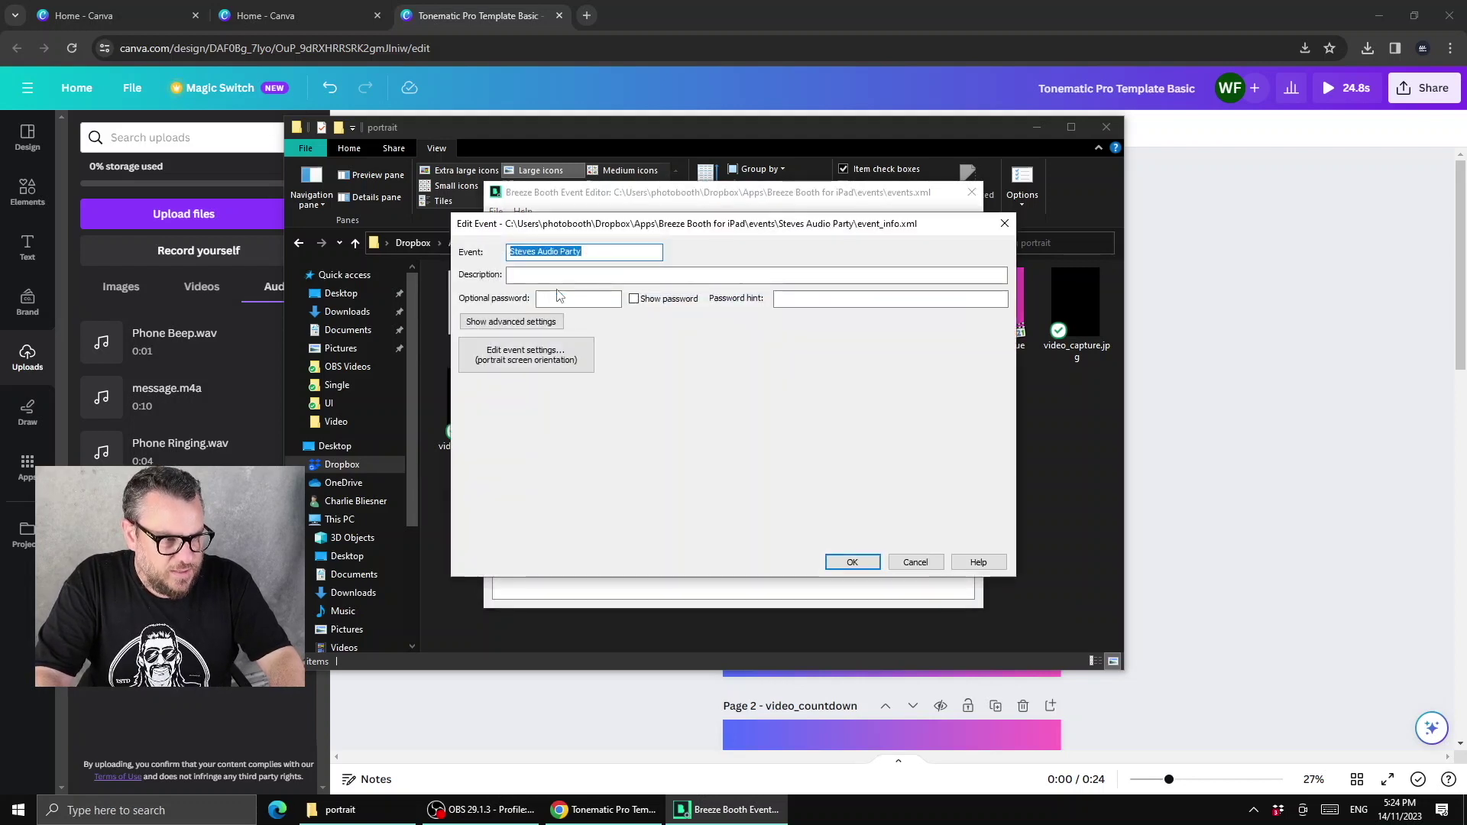
left_click(511, 321)
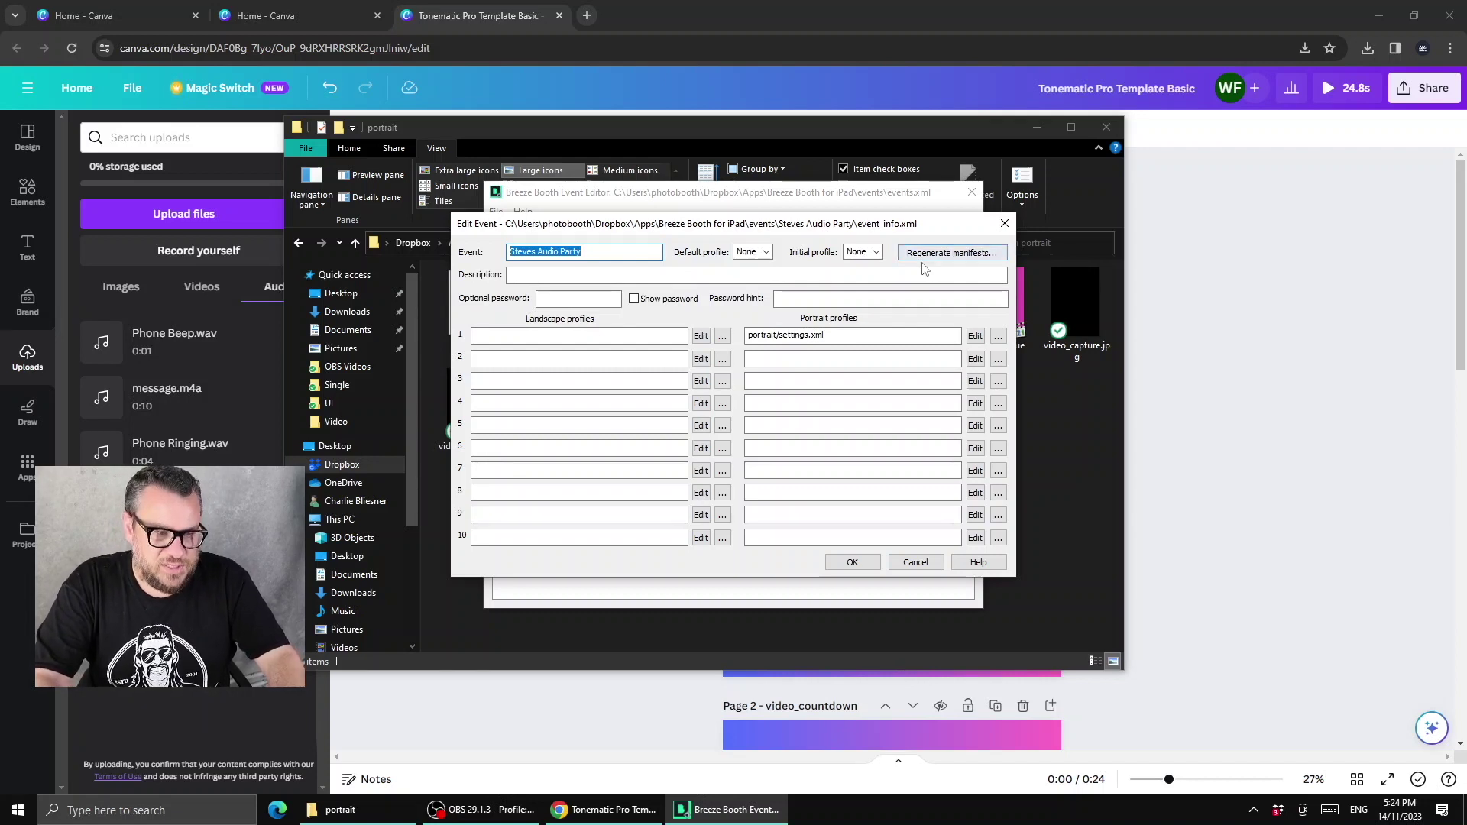
left_click(978, 259)
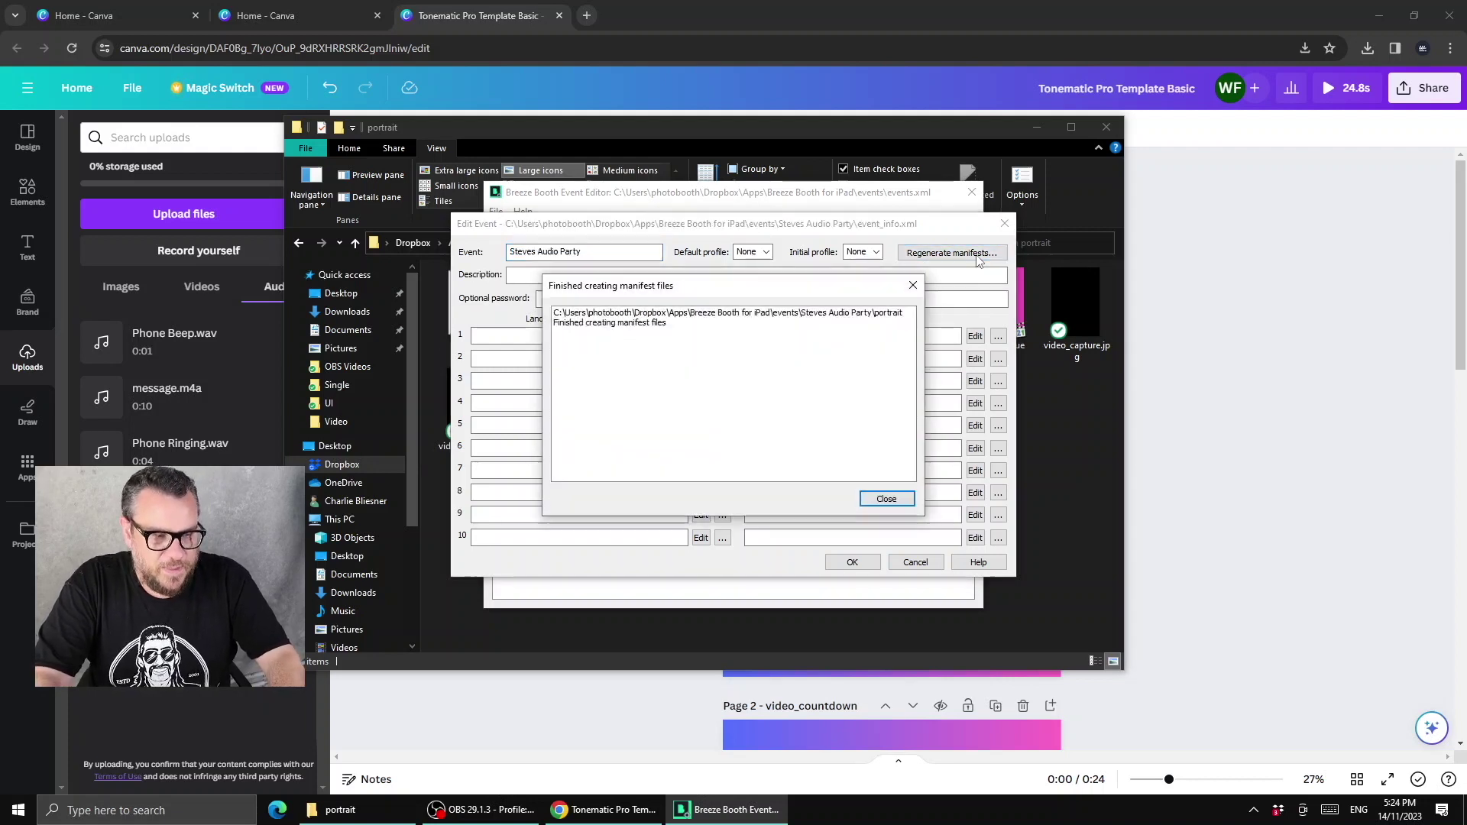
left_click(886, 499)
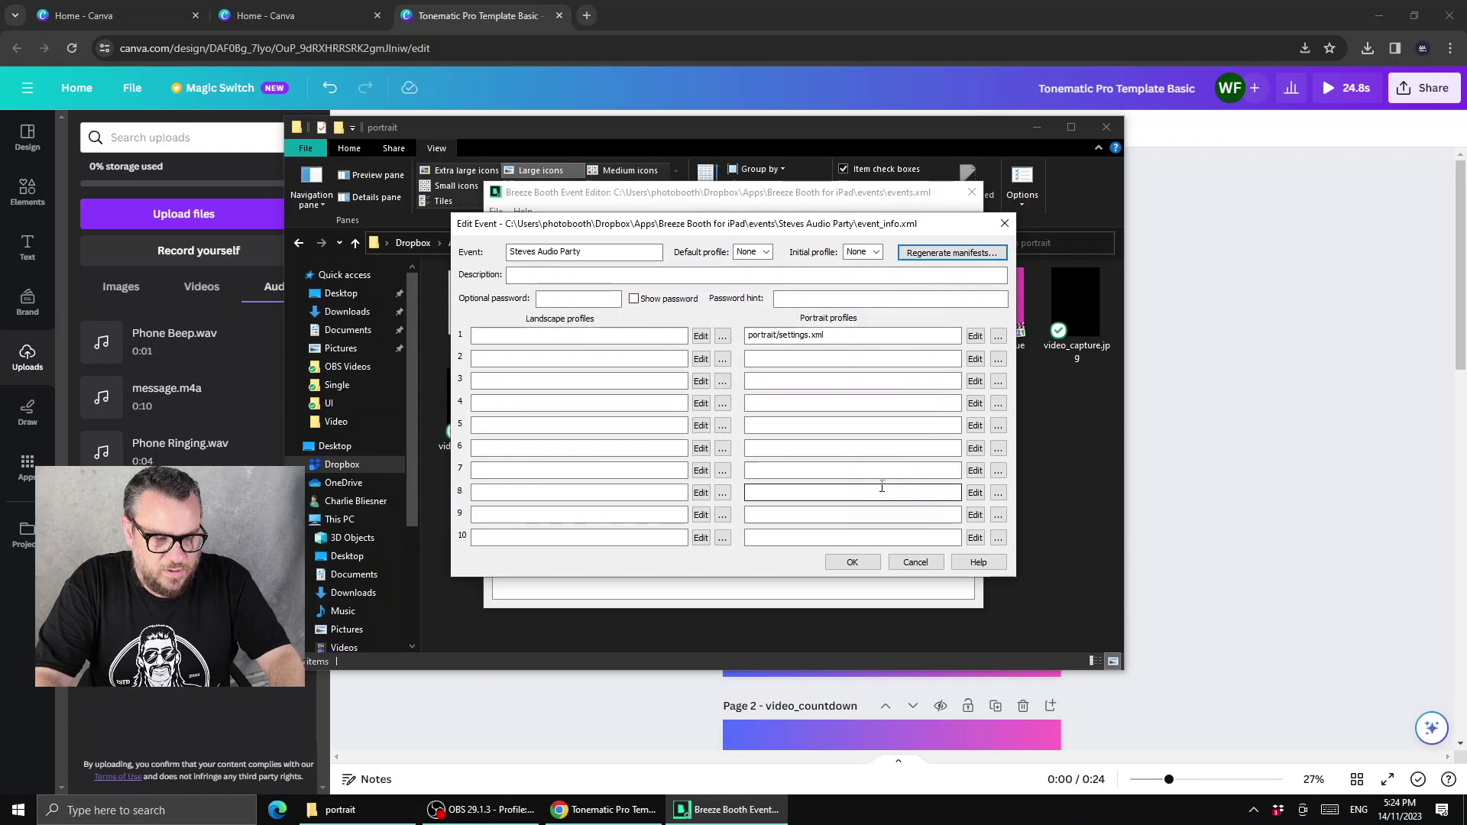
left_click(853, 563)
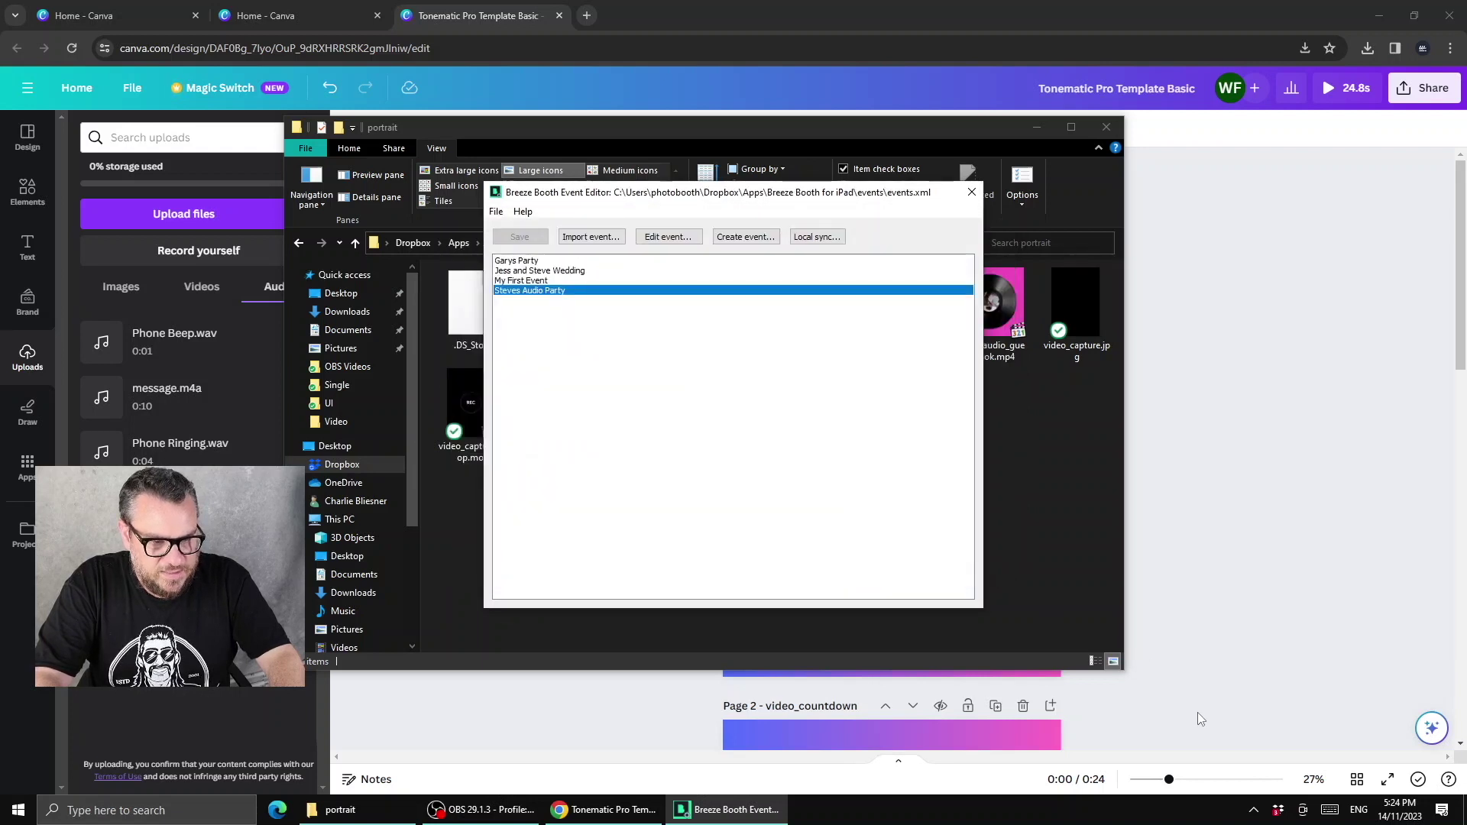
left_click(1278, 810)
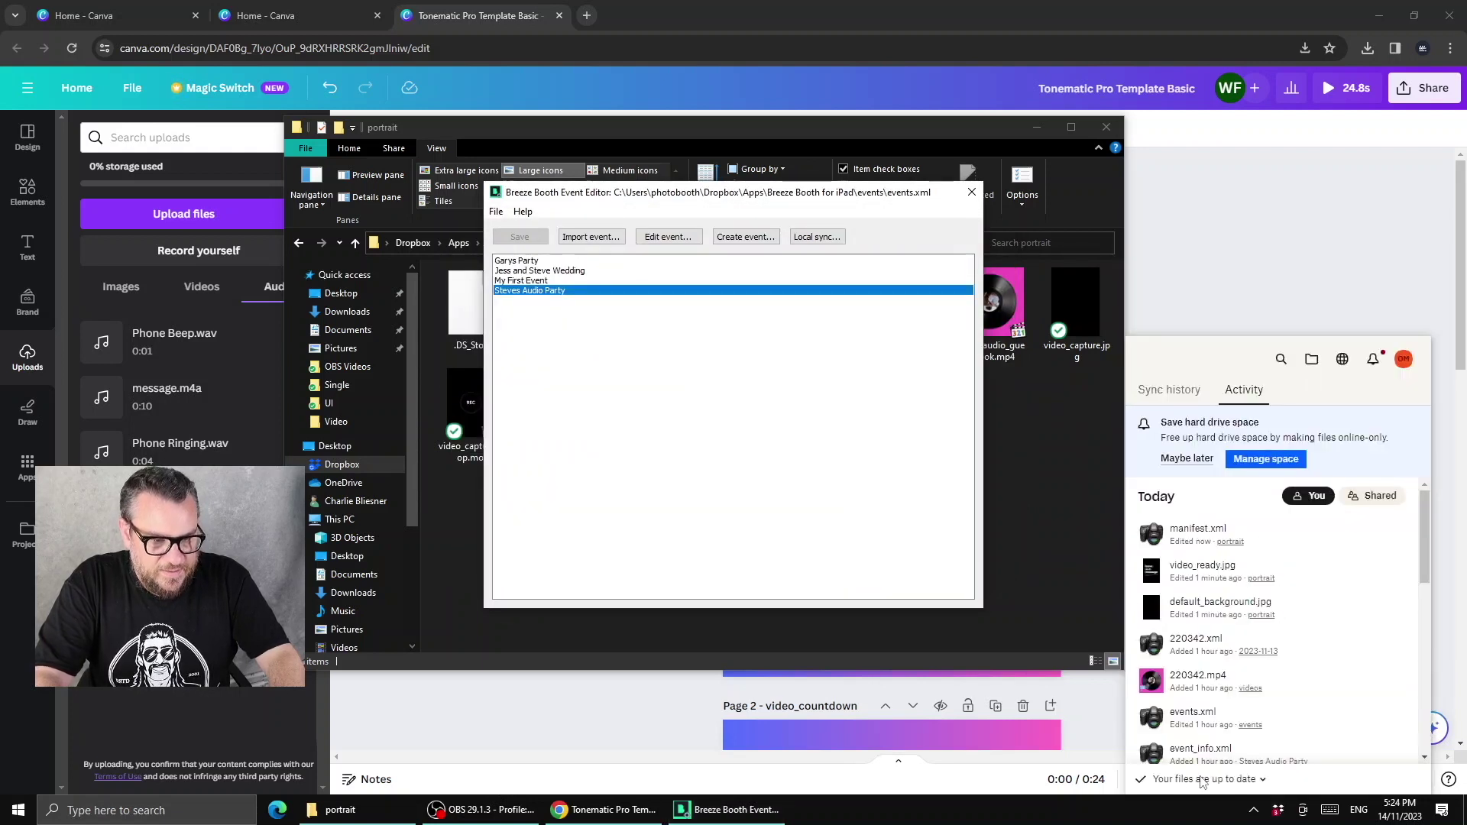
left_click(722, 374)
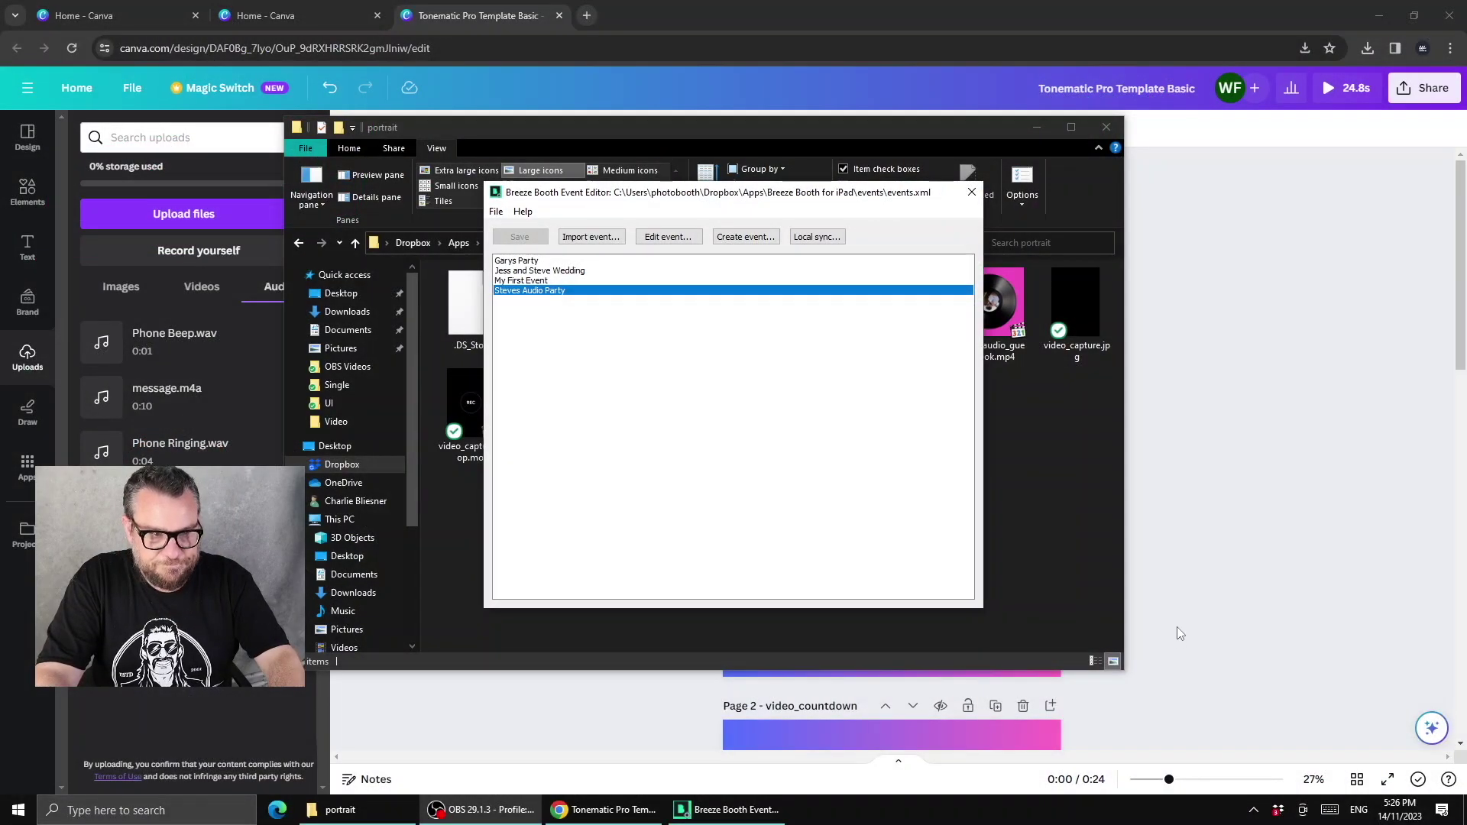
Step: Switch to the Canva design and apply the Wiggle motion effect to the "leave us a message" heading on page 1
left_click(1177, 628)
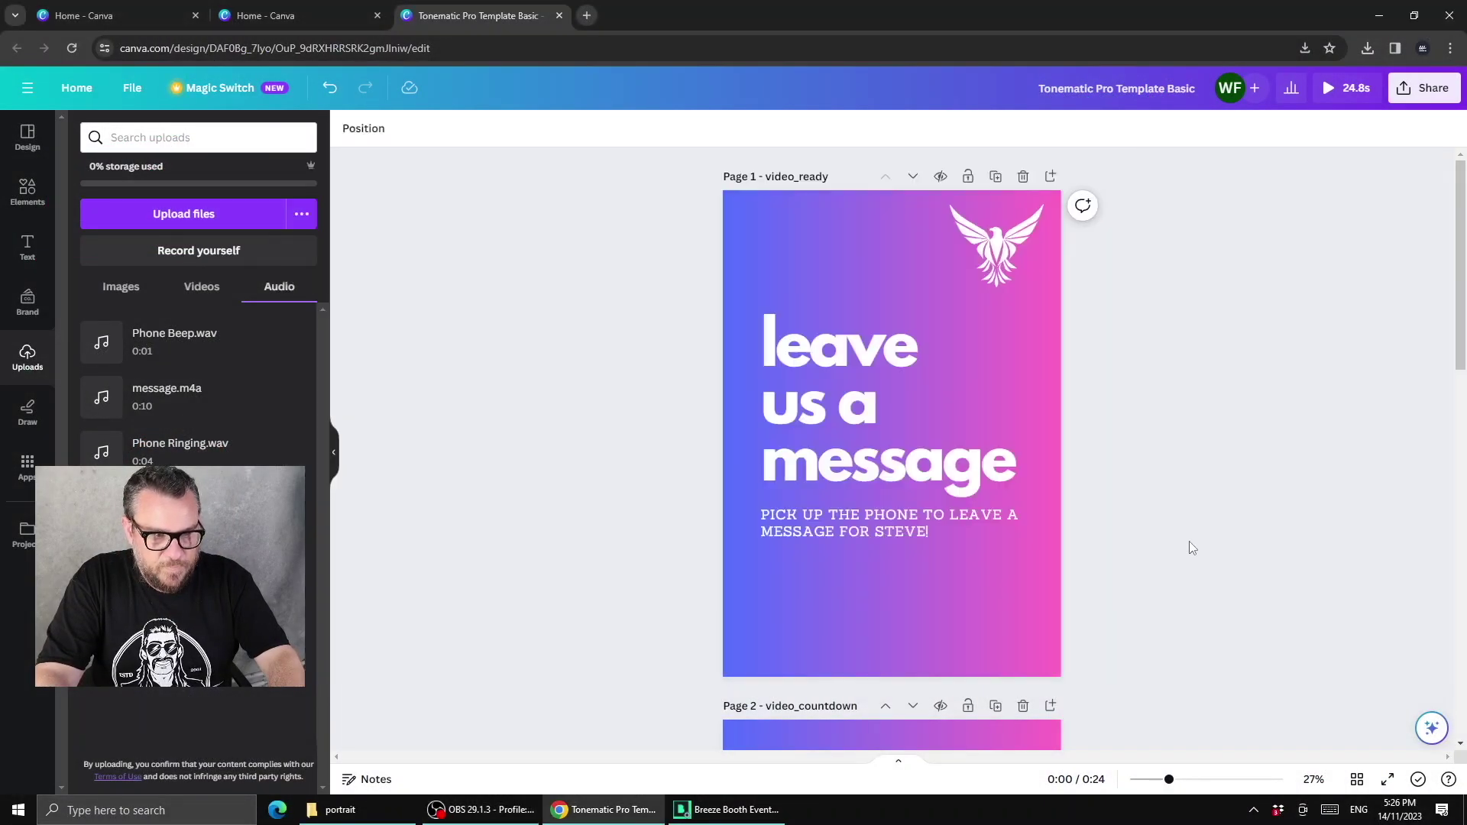
left_click(840, 364)
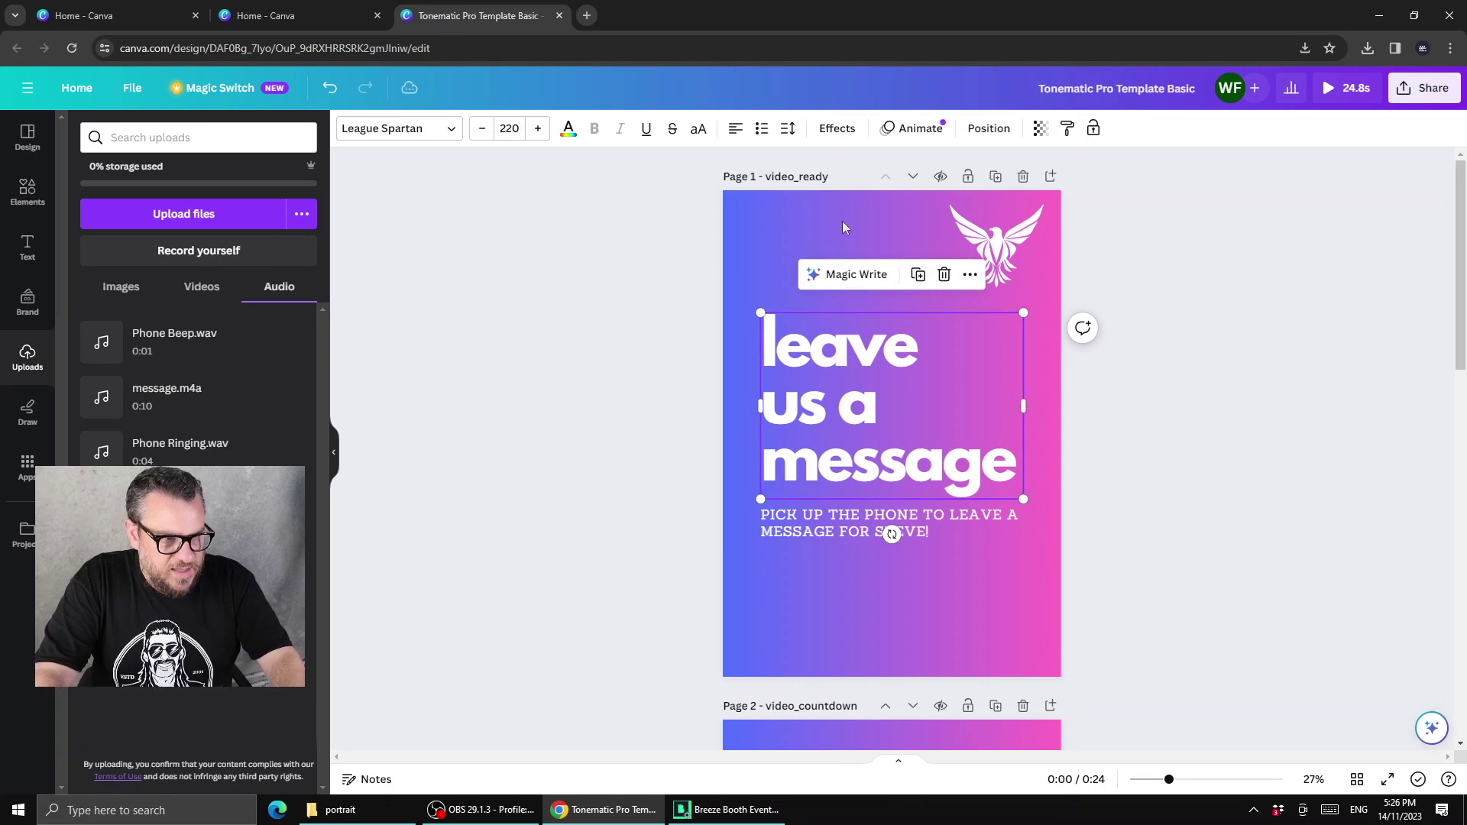
left_click(918, 130)
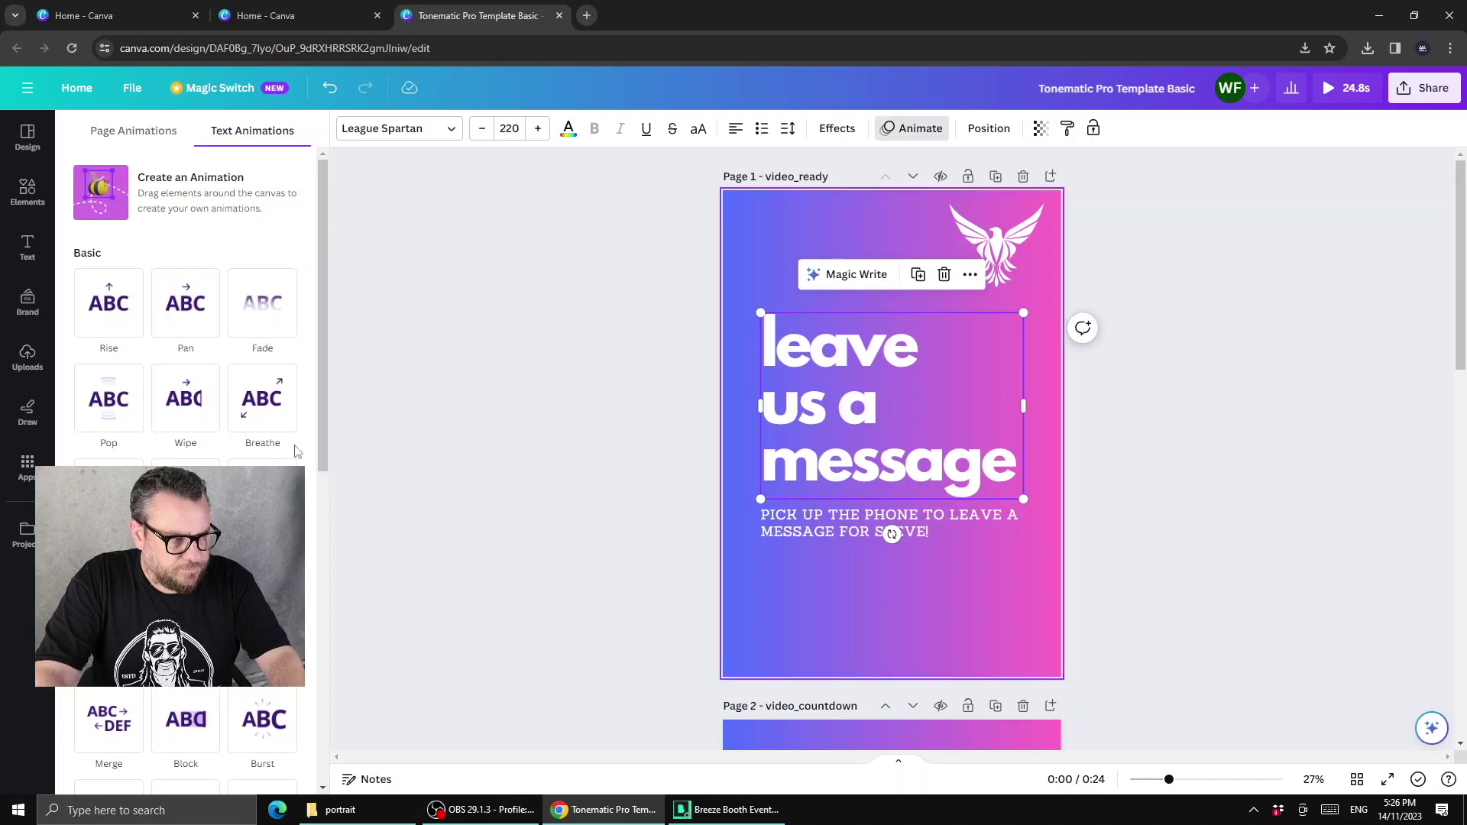
scroll(186, 340, "down", 2)
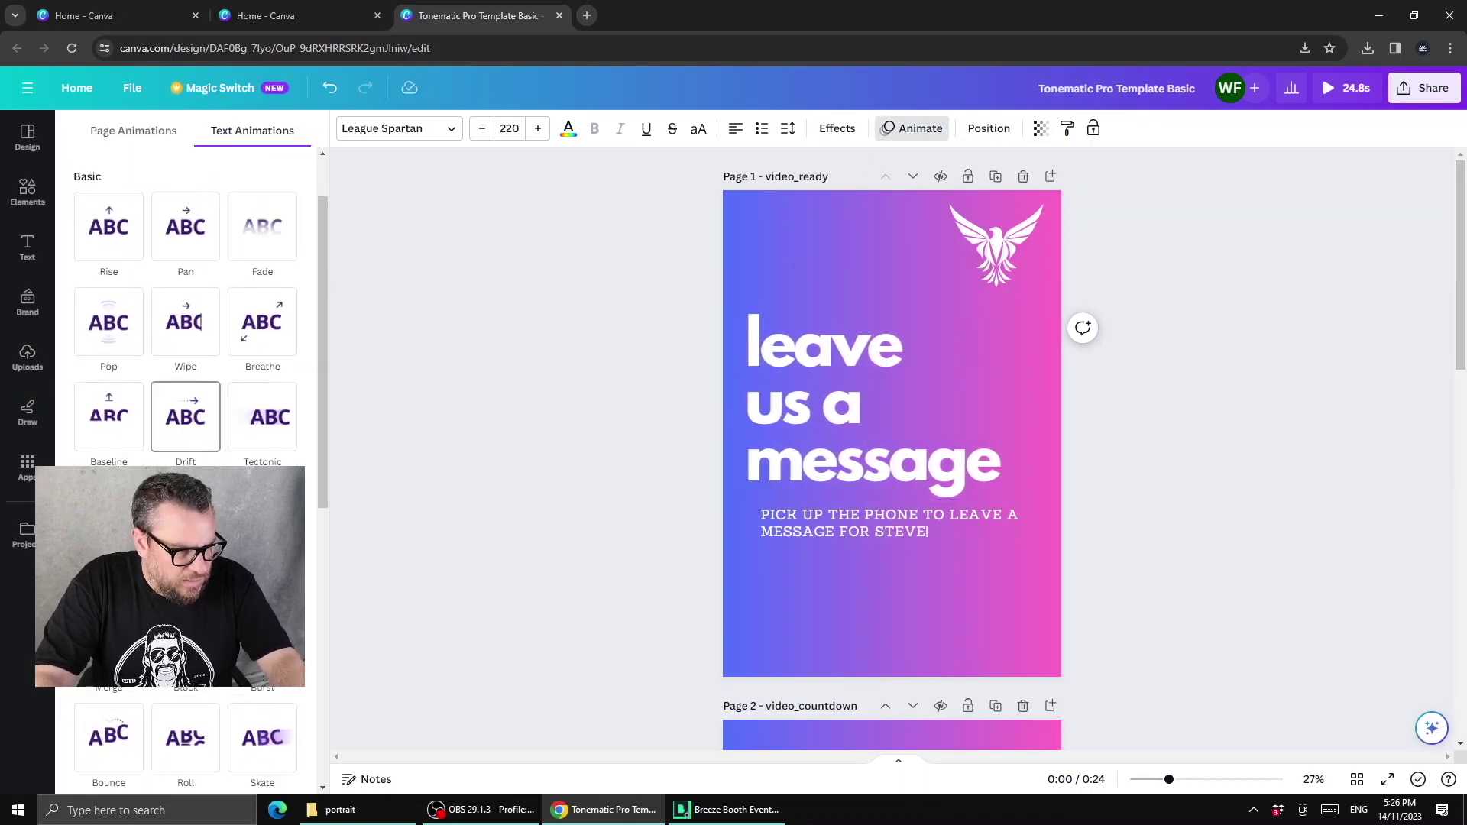
scroll(186, 340, "down", 6)
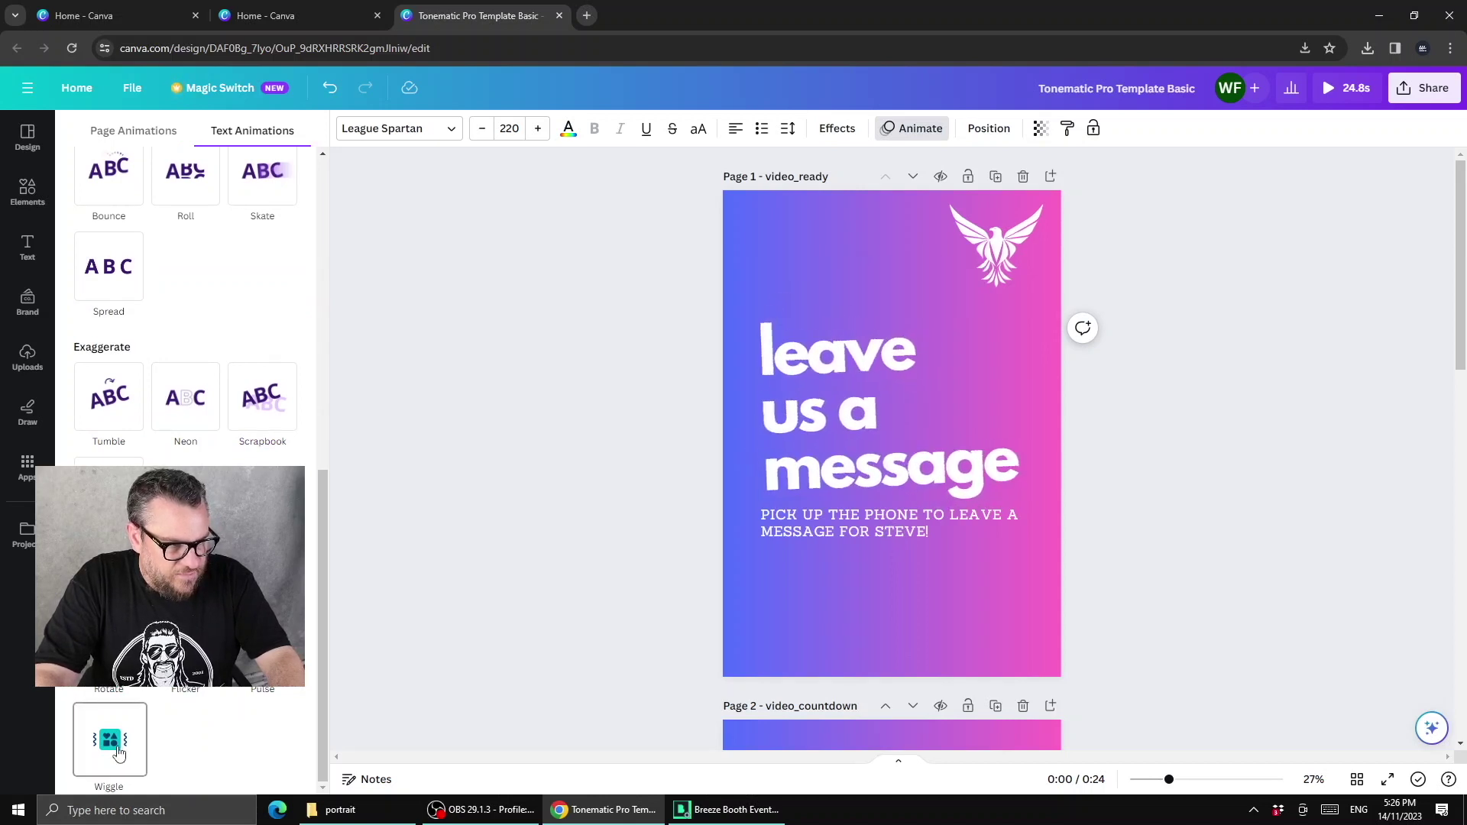
left_click(118, 753)
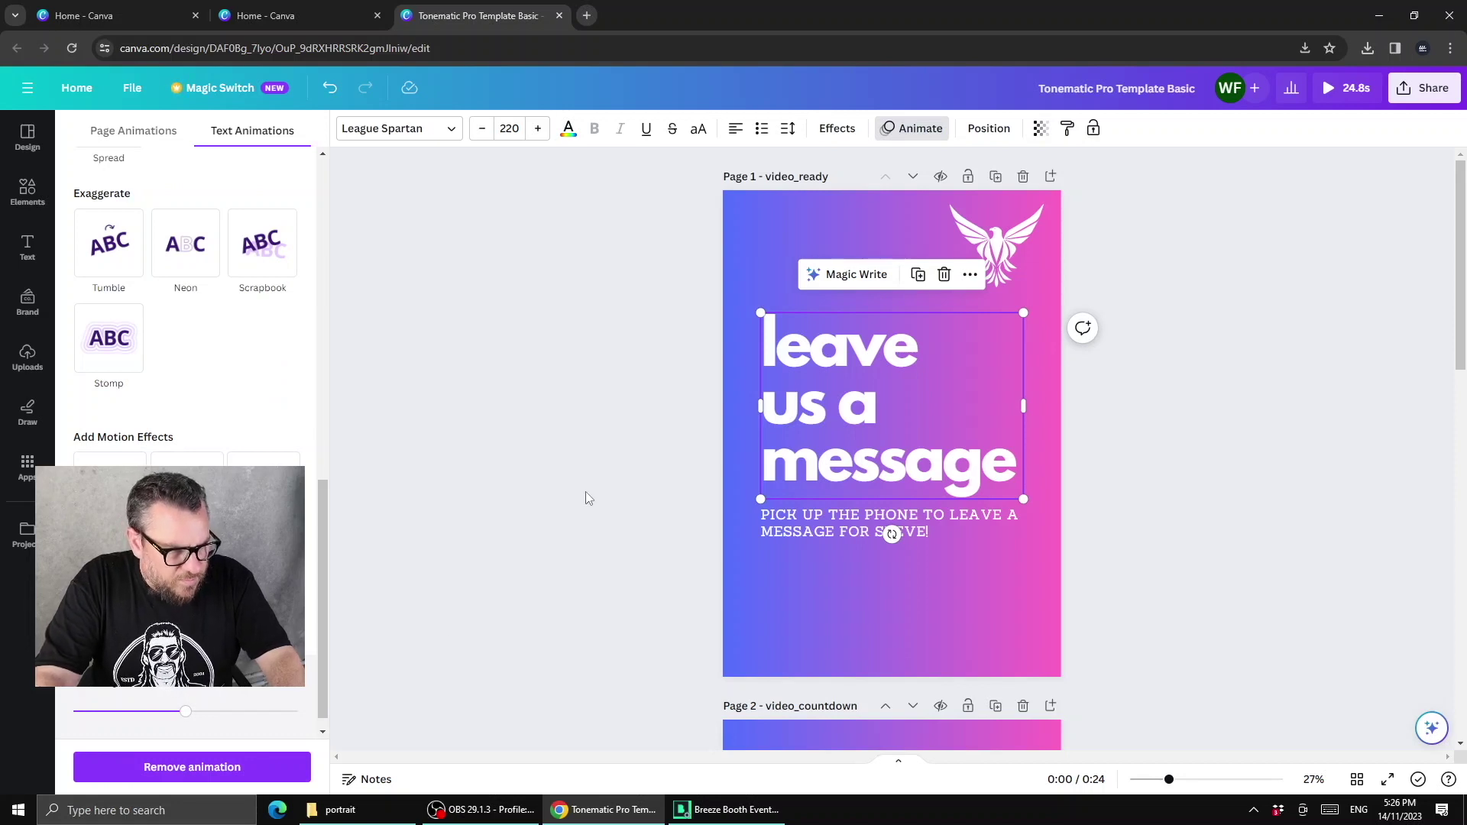
Step: Play the video_ready page on the timeline to preview its heading animation, and collapse the timeline
left_click(898, 764)
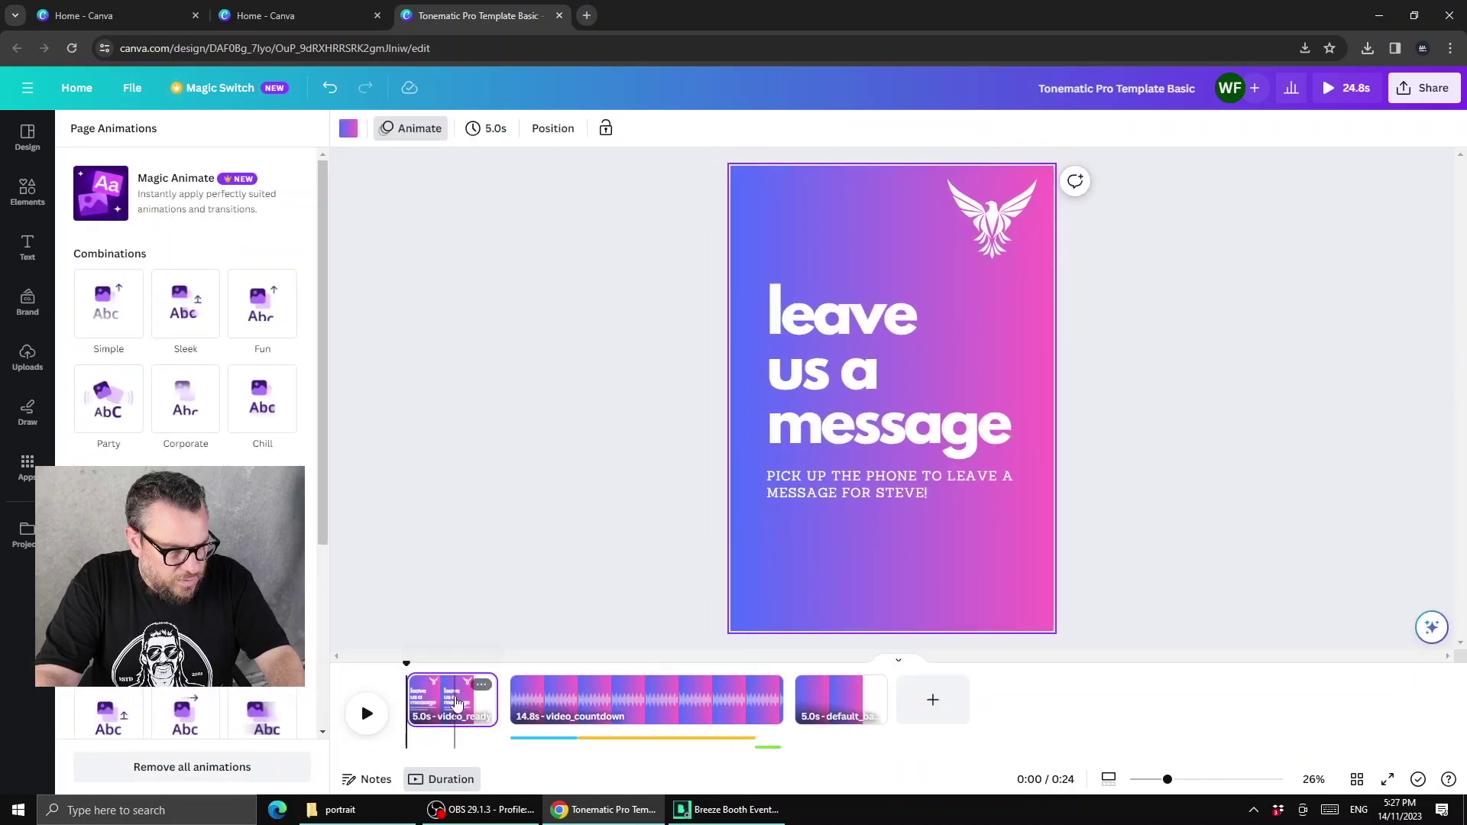
left_click(456, 702)
left_click(365, 713)
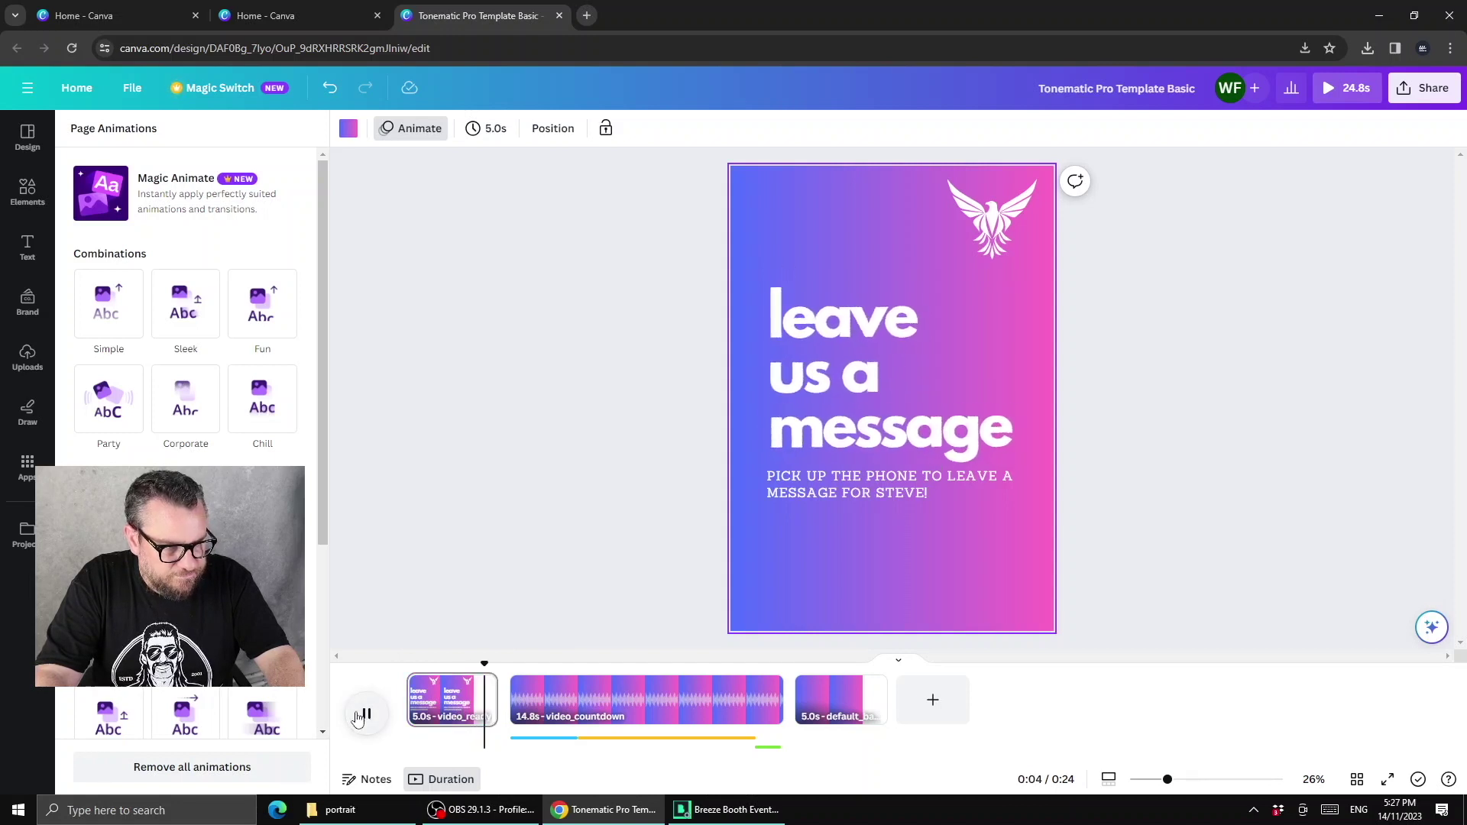
left_click(366, 713)
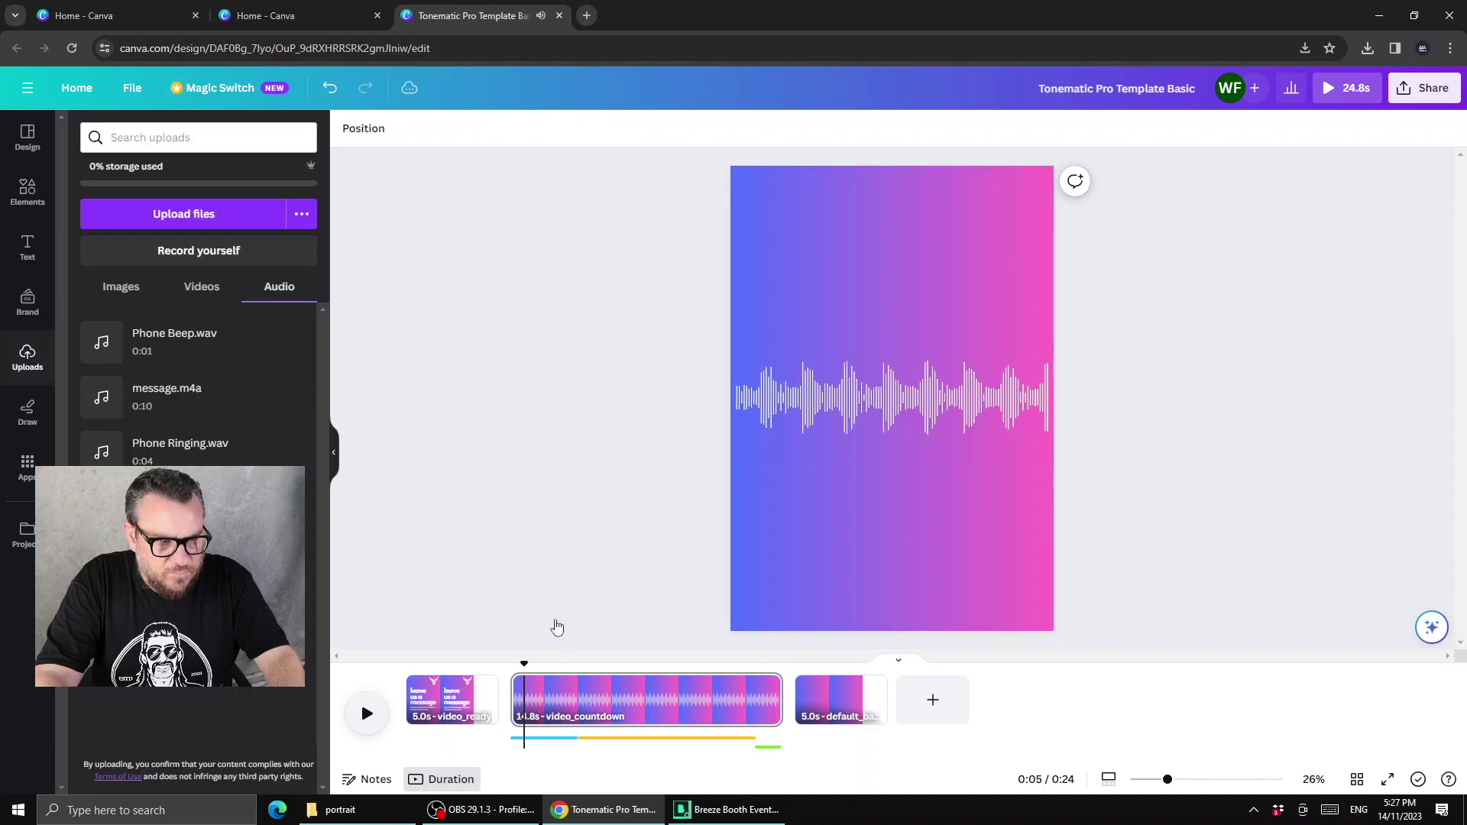
left_click(900, 663)
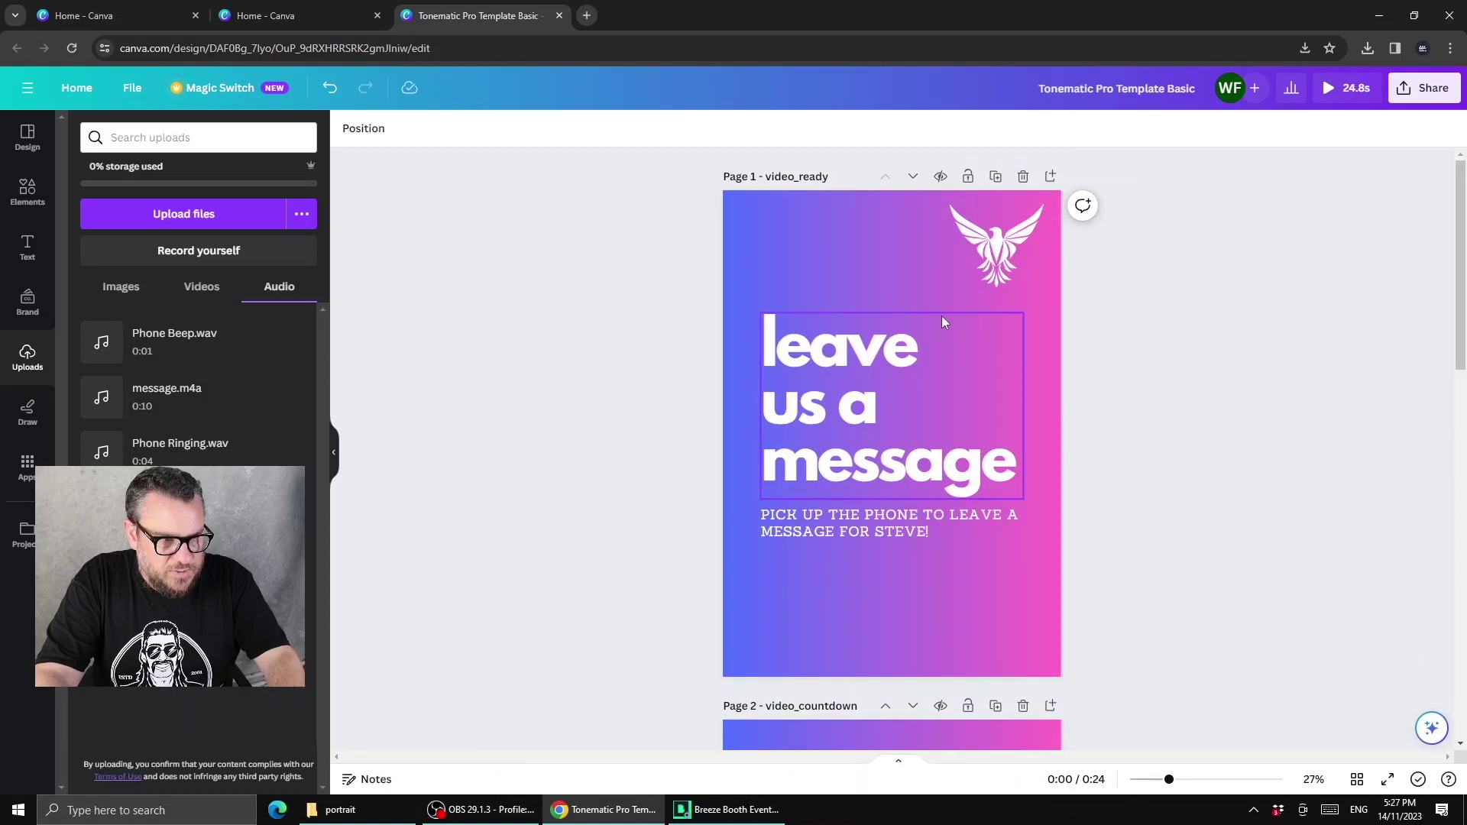
Step: Download only Page 1 - video_ready as an MP4 video
left_click(1422, 90)
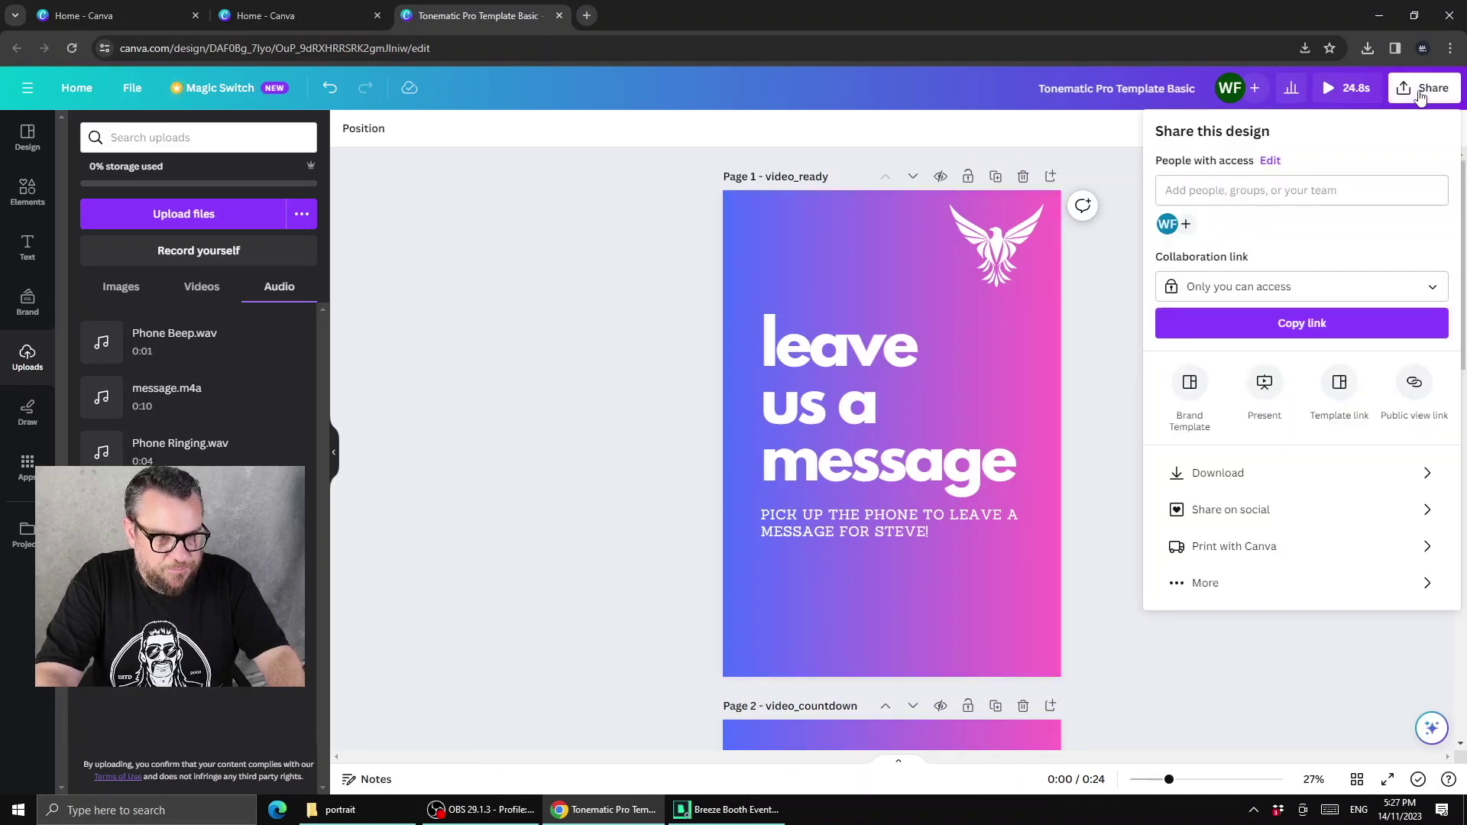
left_click(1219, 474)
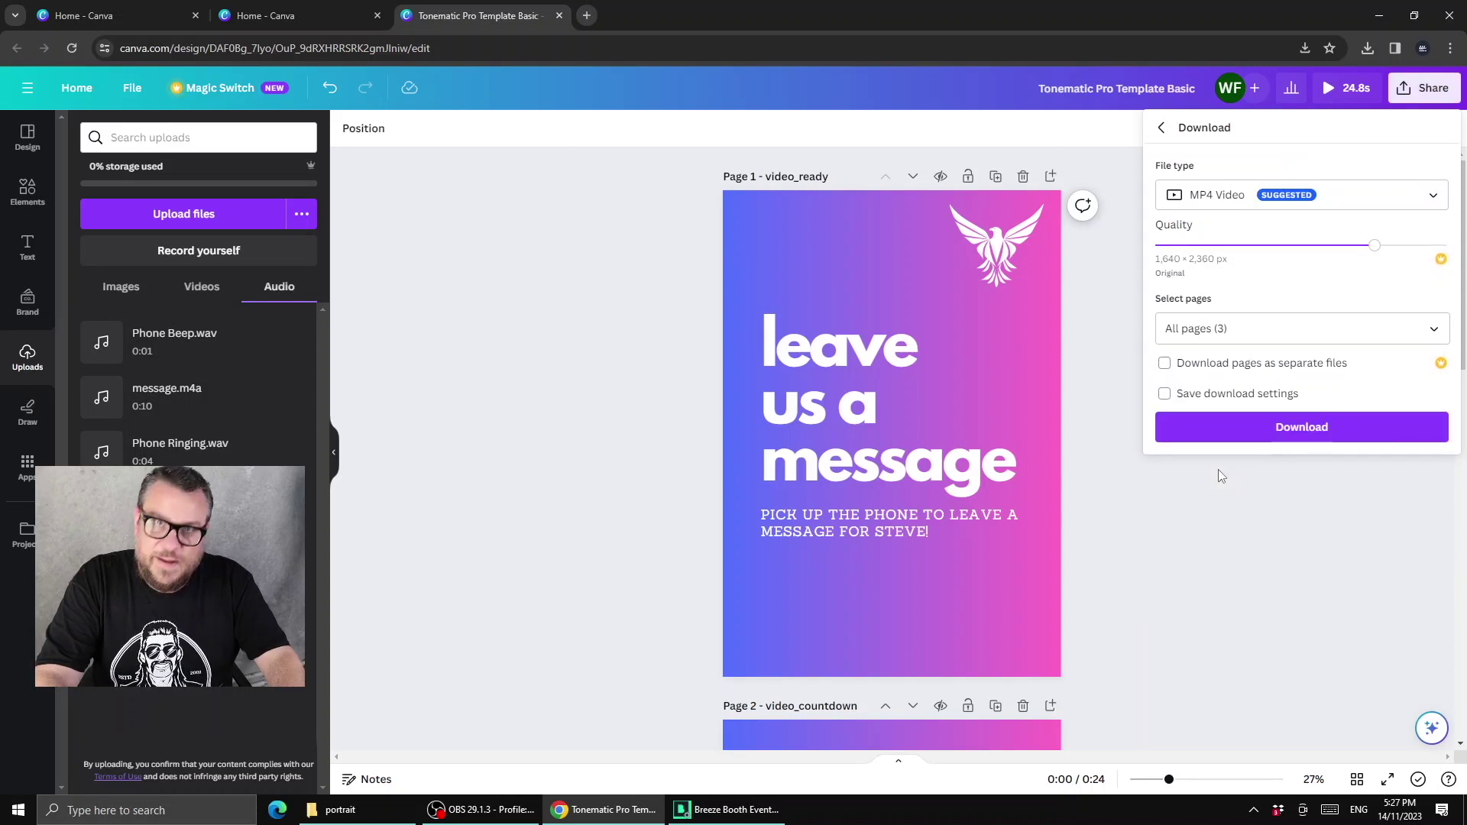
left_click(1434, 334)
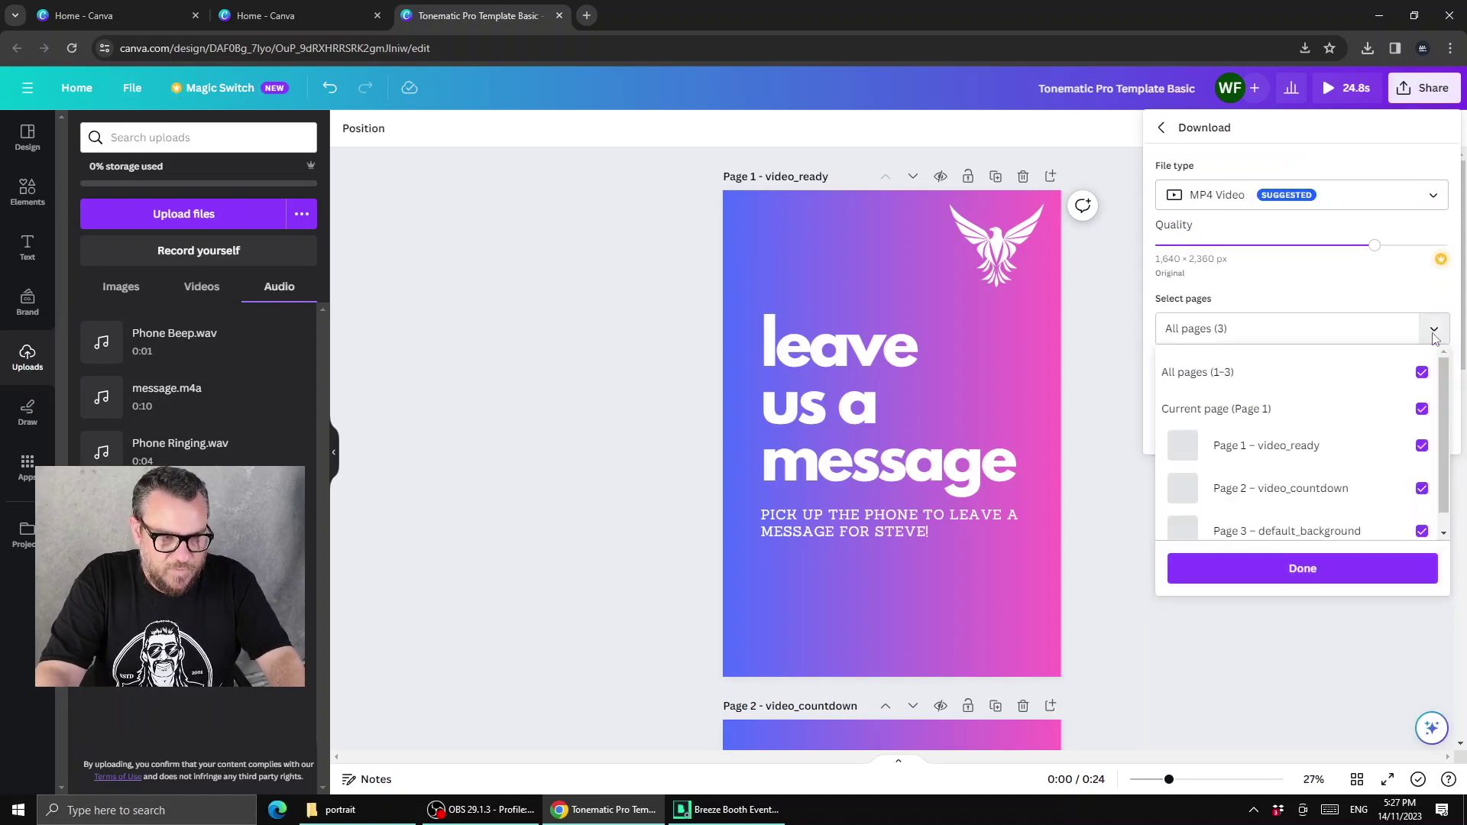
left_click(1422, 374)
left_click(1422, 447)
left_click(1296, 571)
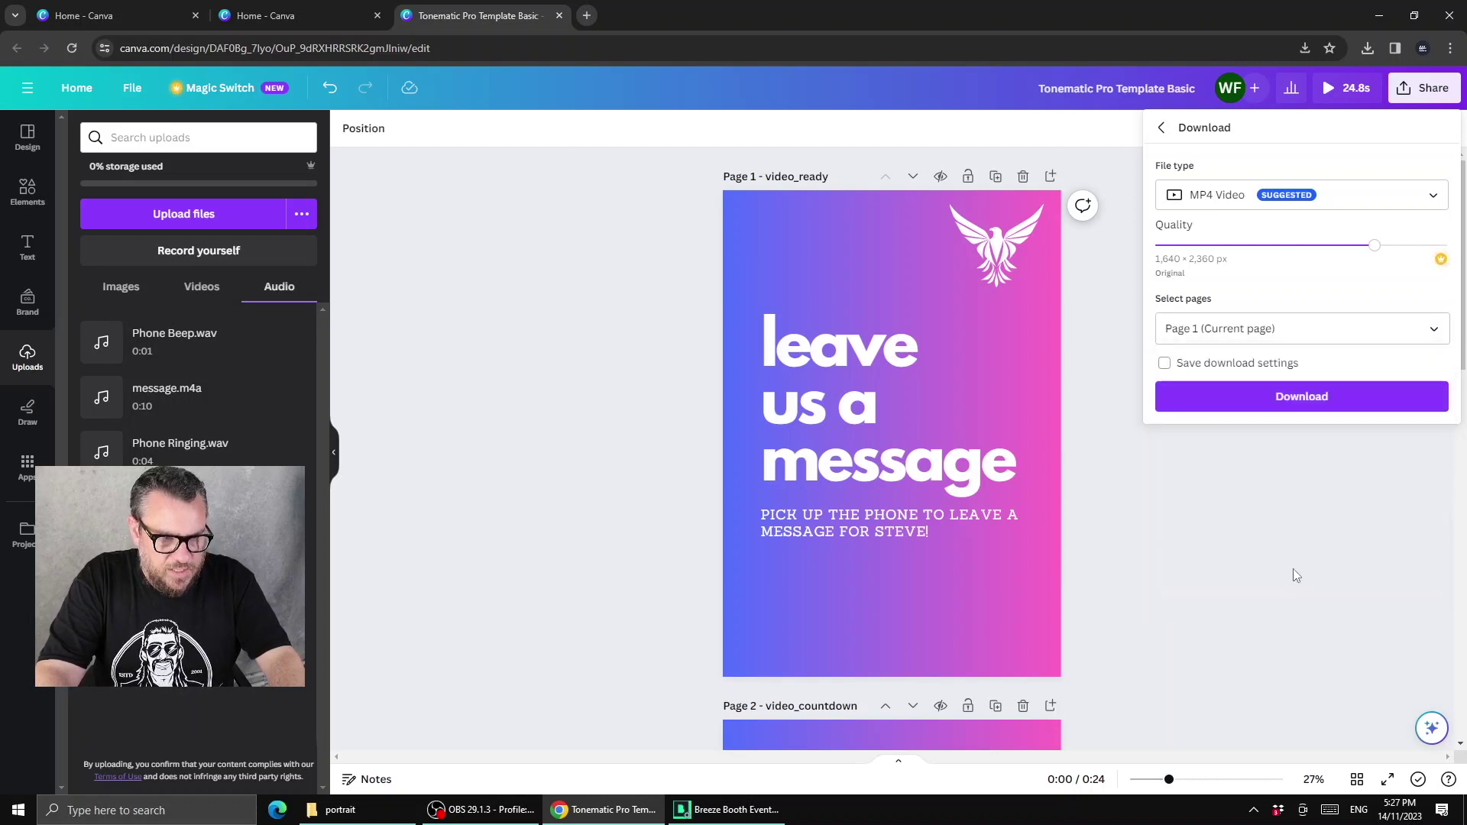
left_click(1317, 395)
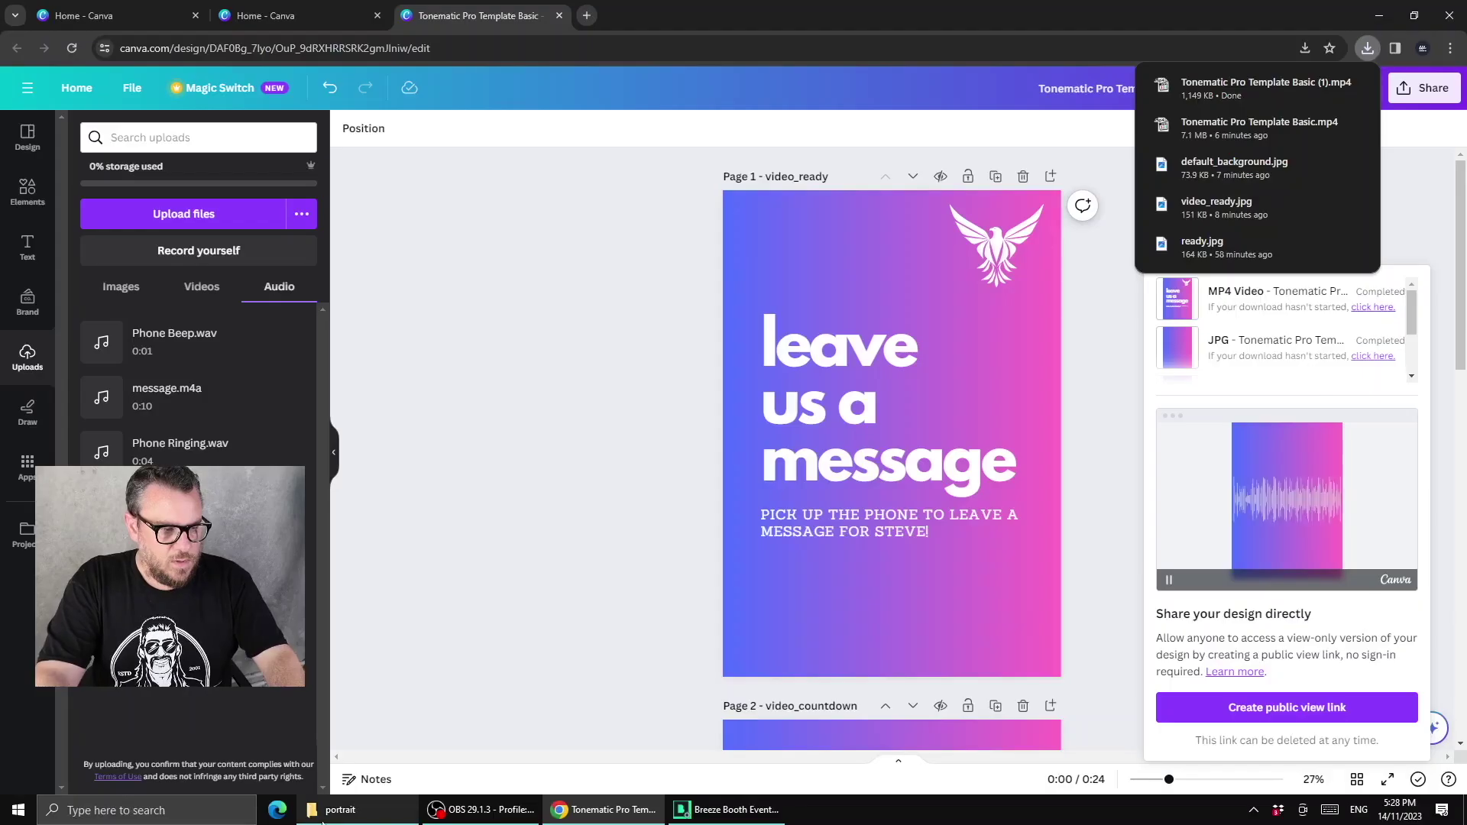
Step: Switch to File Explorer and copy Tonematic Pro Template Basic (1).mp4 from the Downloads folder
left_click(340, 809)
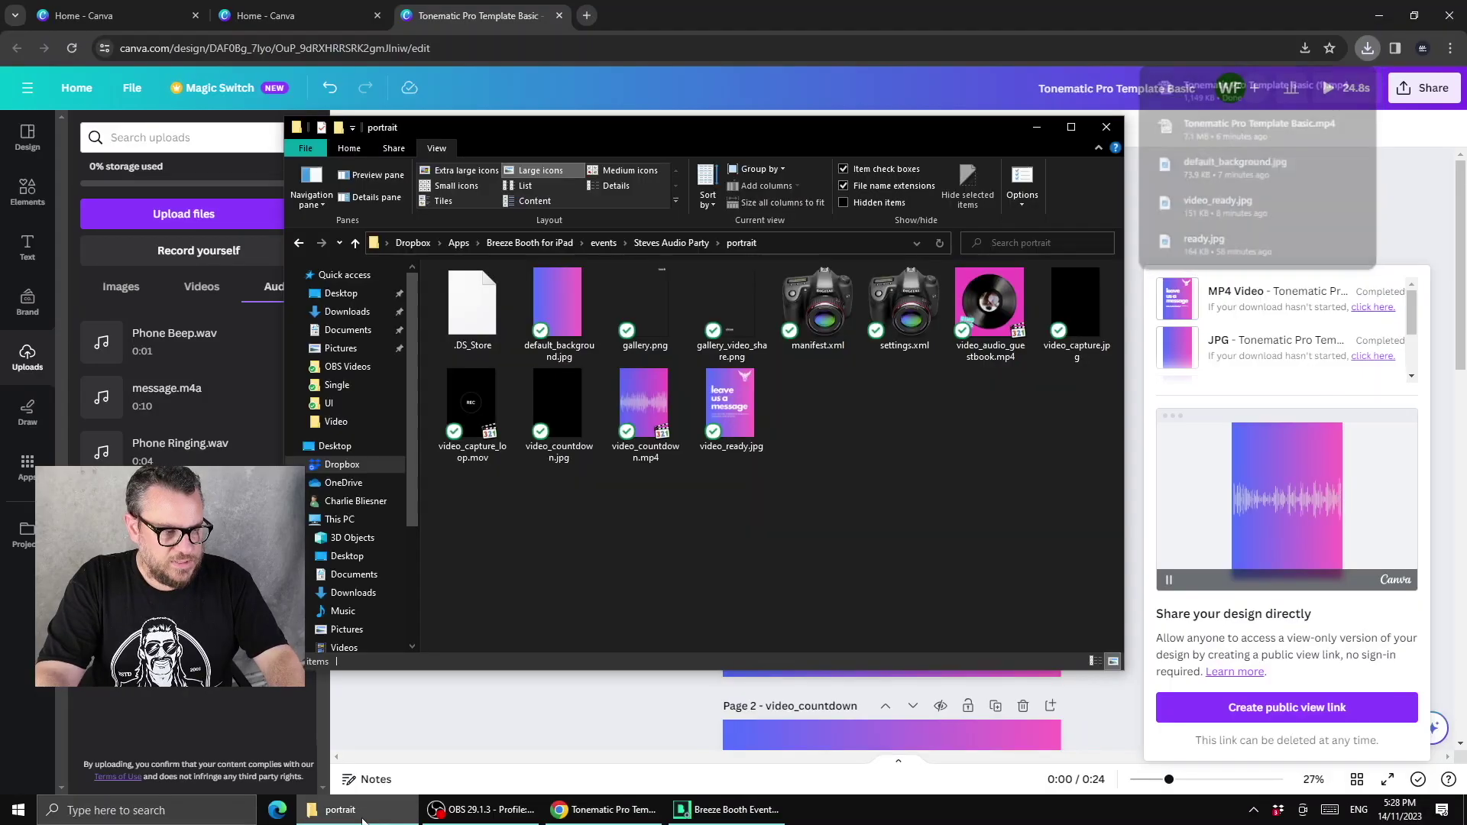
left_click(354, 593)
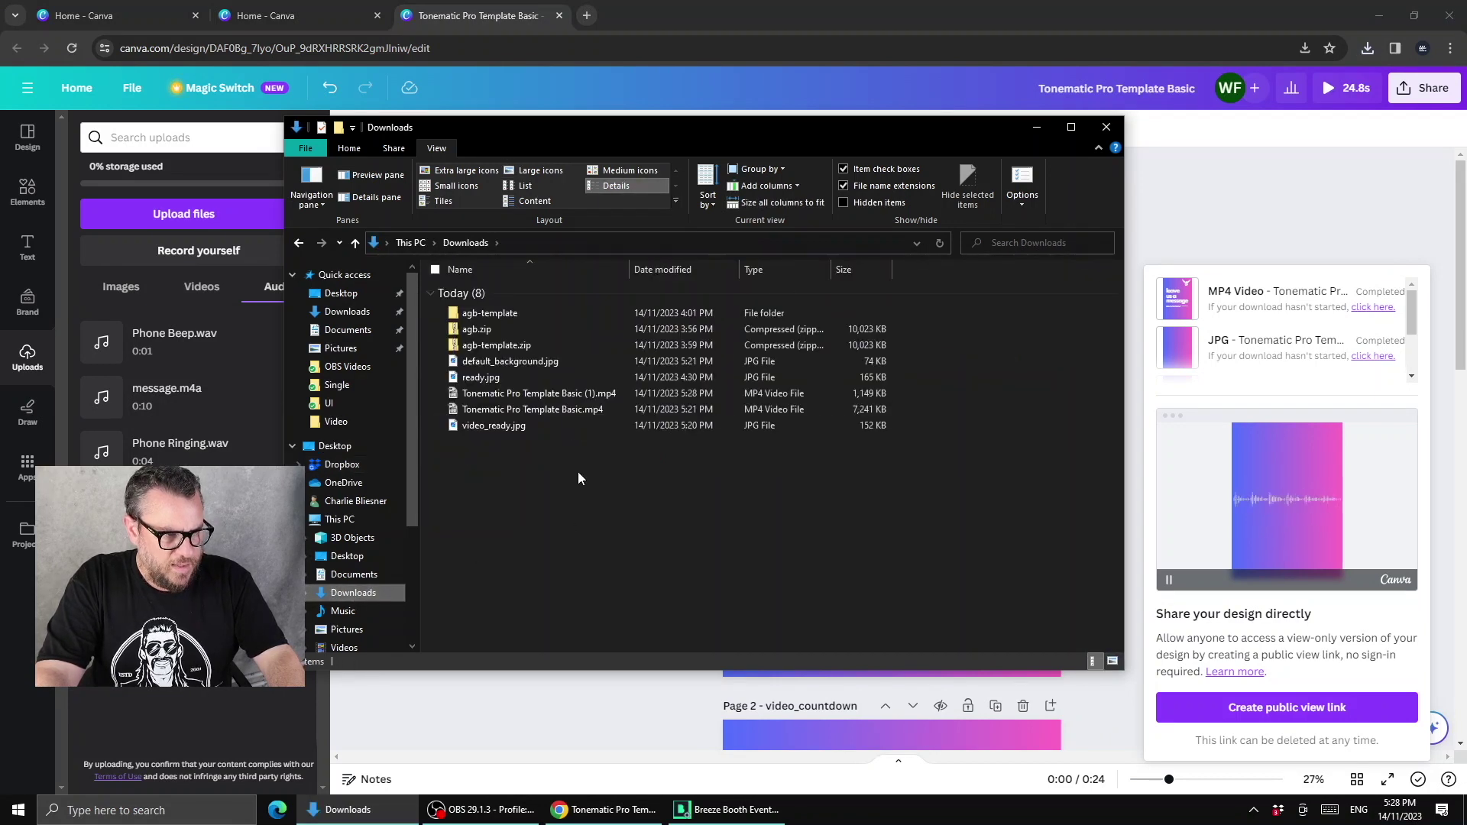
left_click(543, 394)
right_click(544, 395)
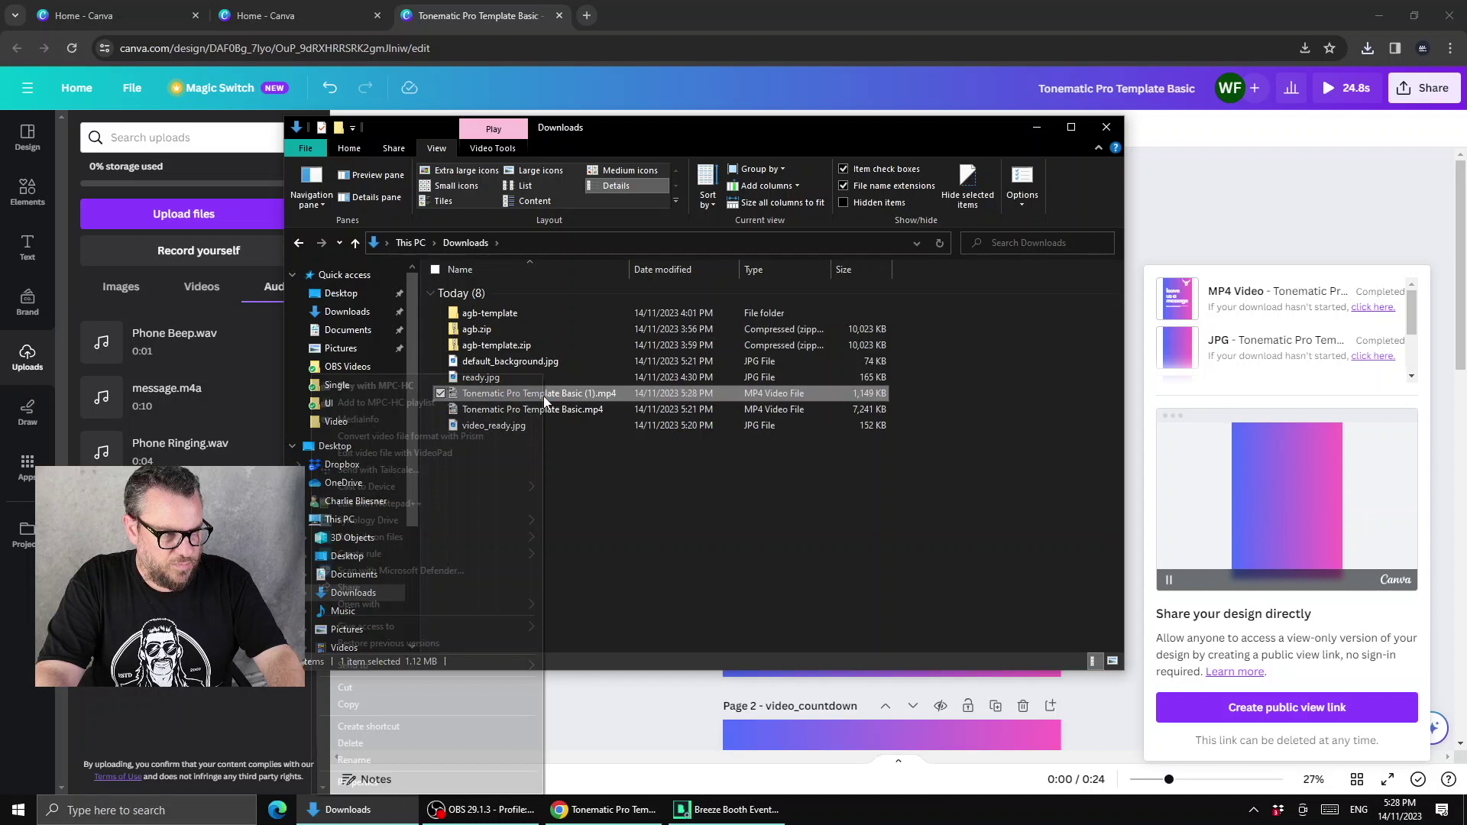
left_click(448, 707)
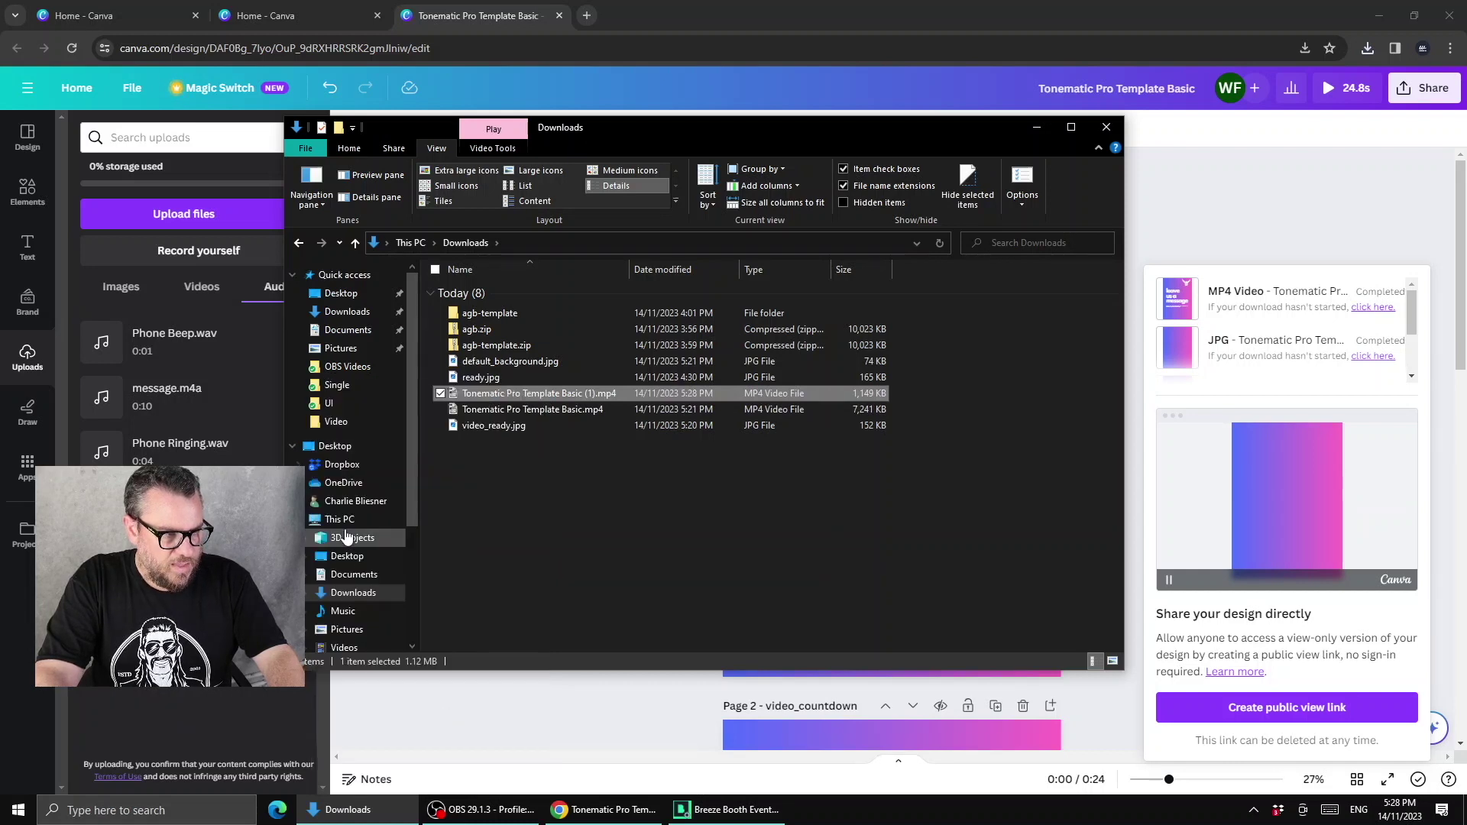
Step: Paste the copied MP4 into the audio party event's portrait folder under Breeze Booth for iPad in Dropbox
left_click(357, 464)
left_click(478, 291)
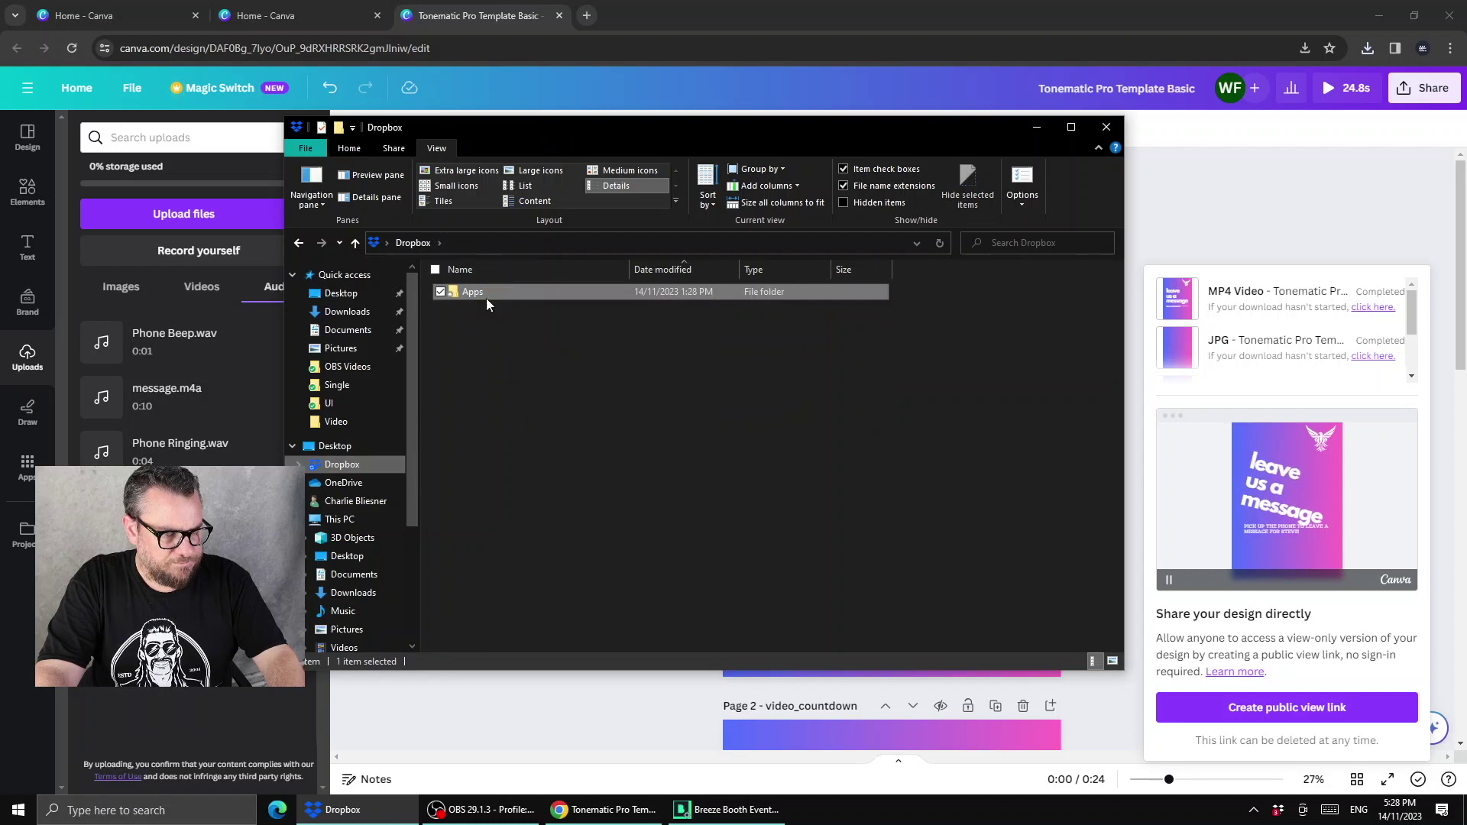
double_click(480, 292)
double_click(476, 291)
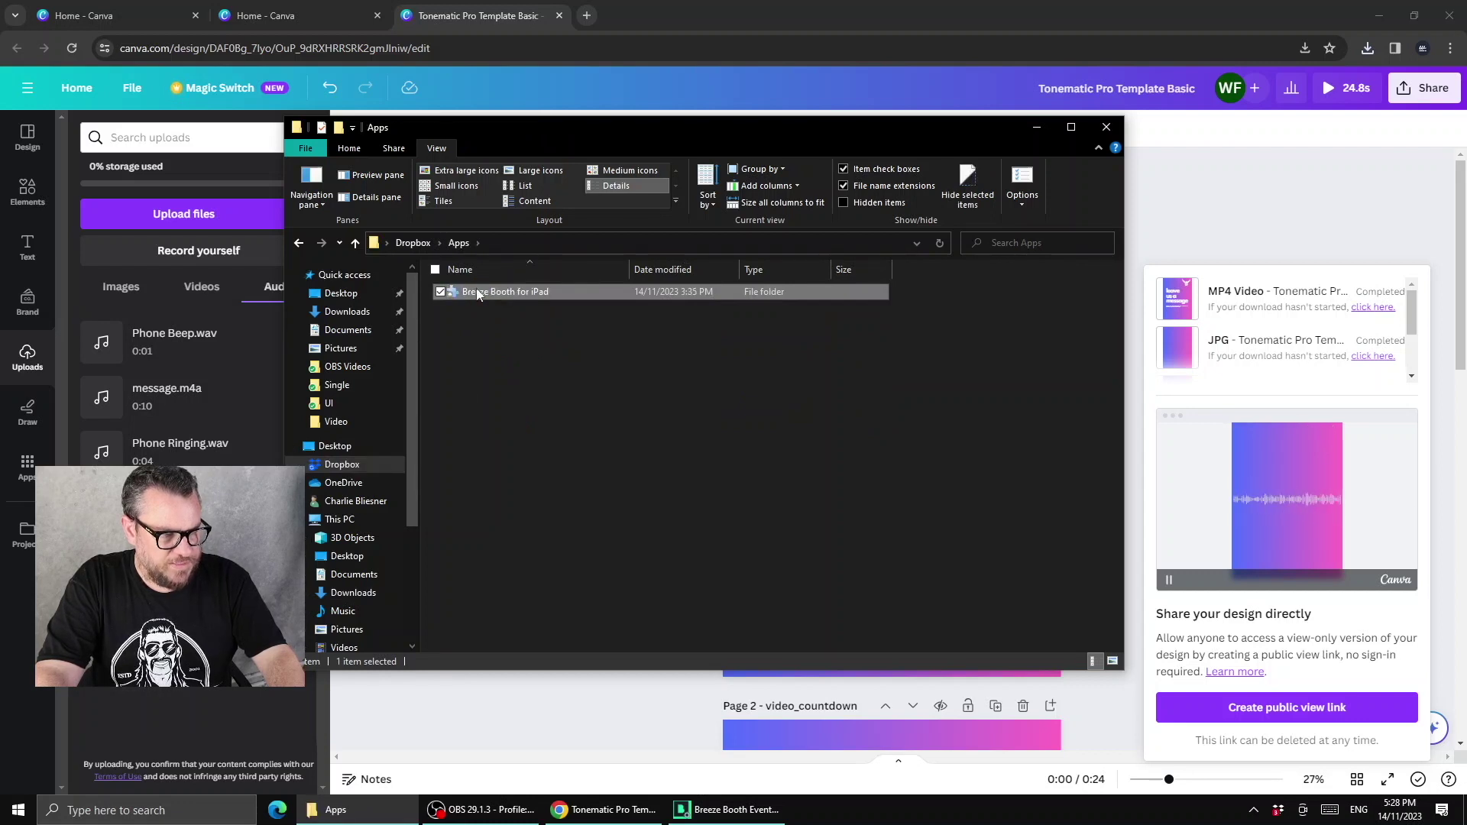
left_click(477, 304)
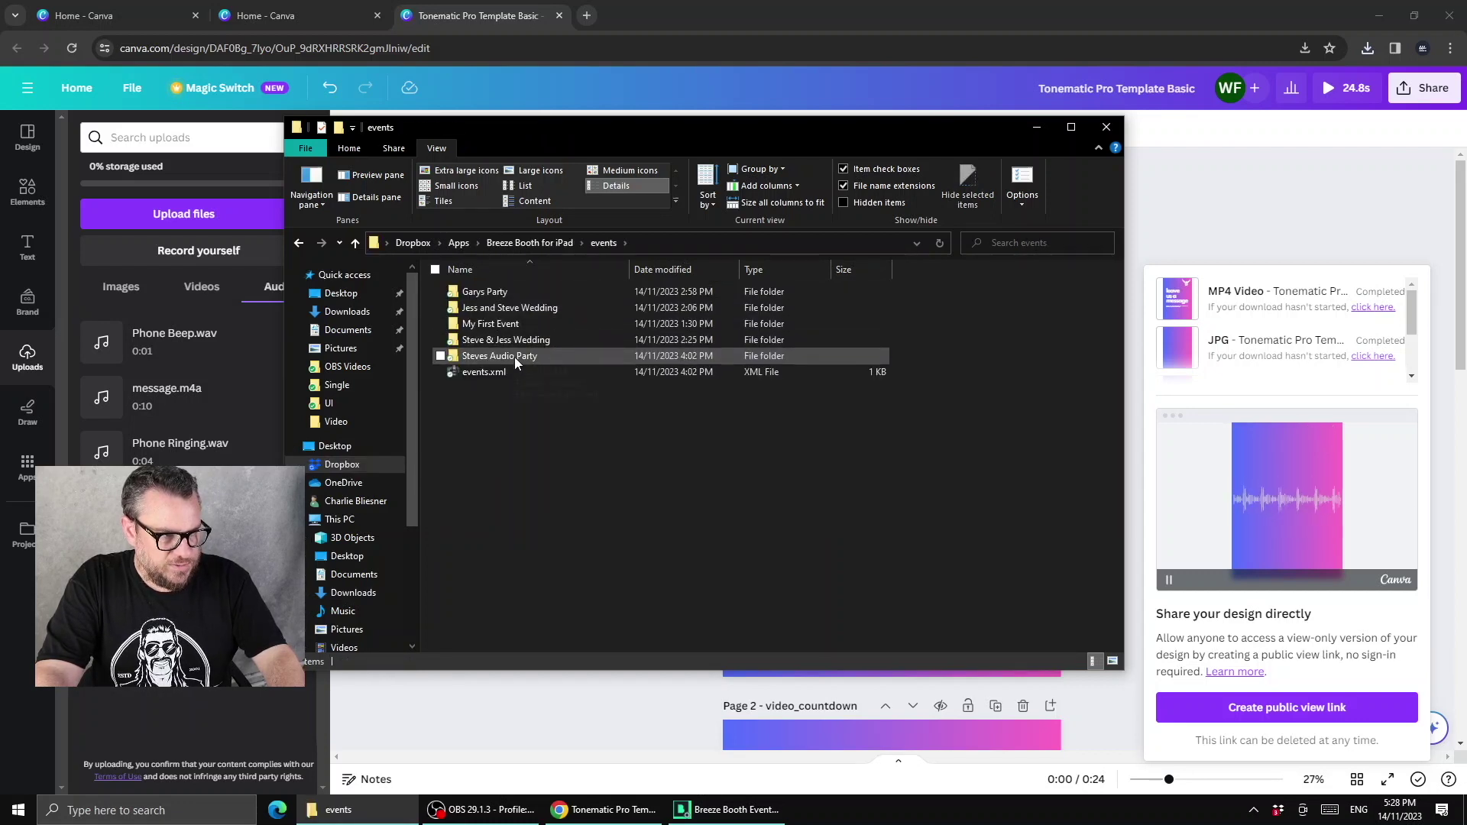
left_click(508, 356)
double_click(508, 356)
double_click(481, 298)
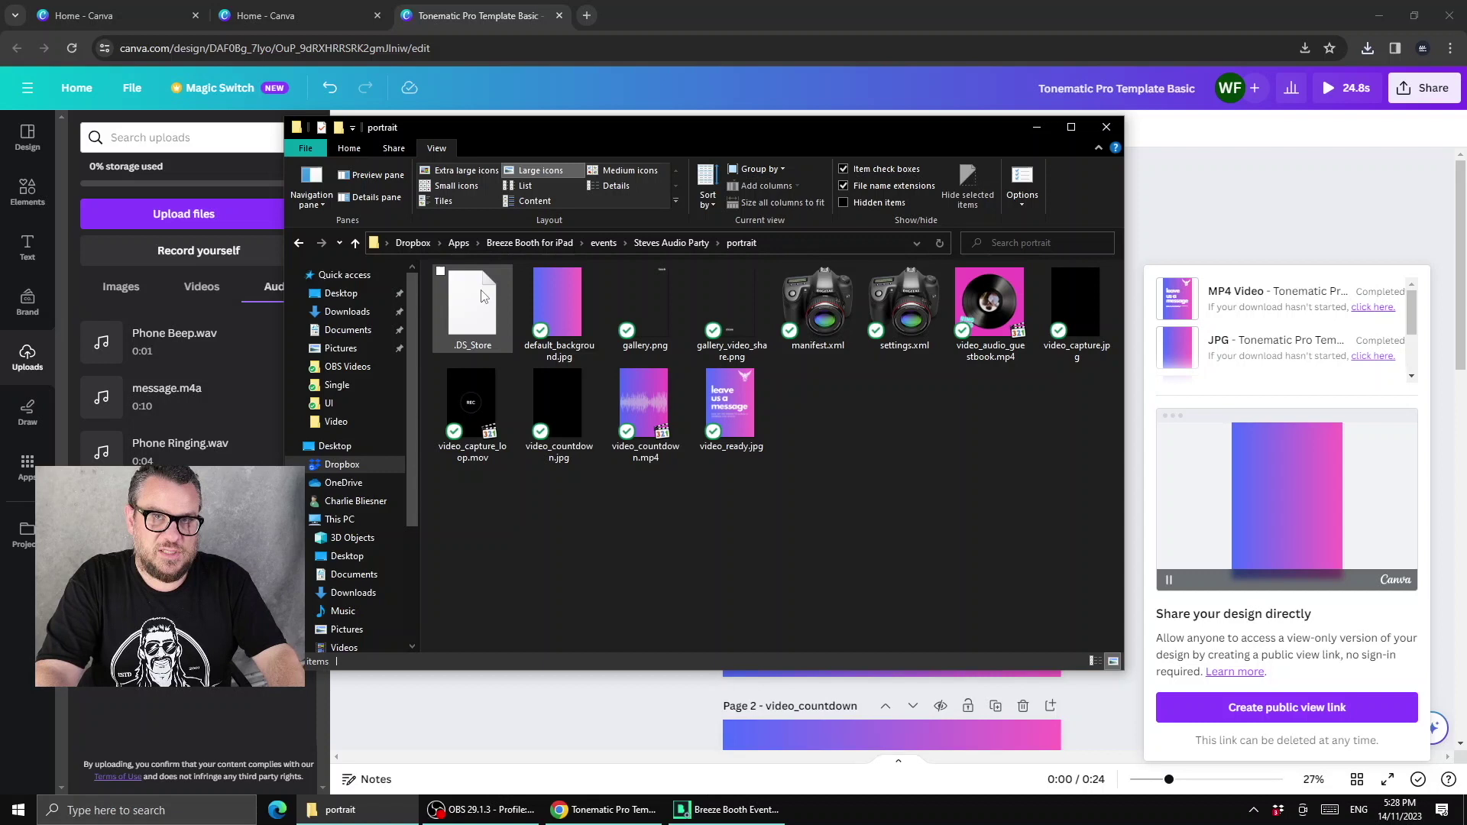
right_click(817, 427)
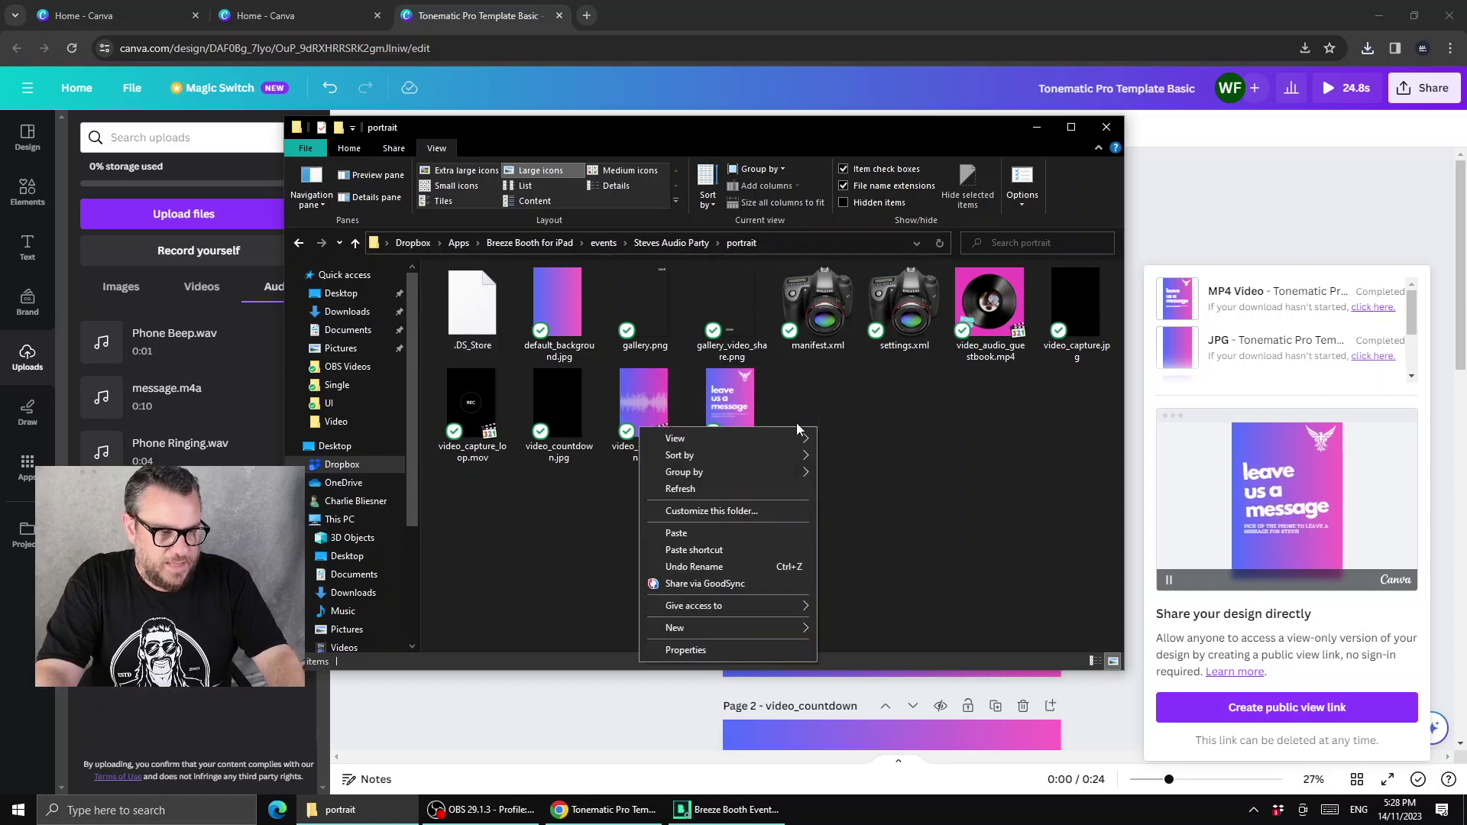
left_click(733, 533)
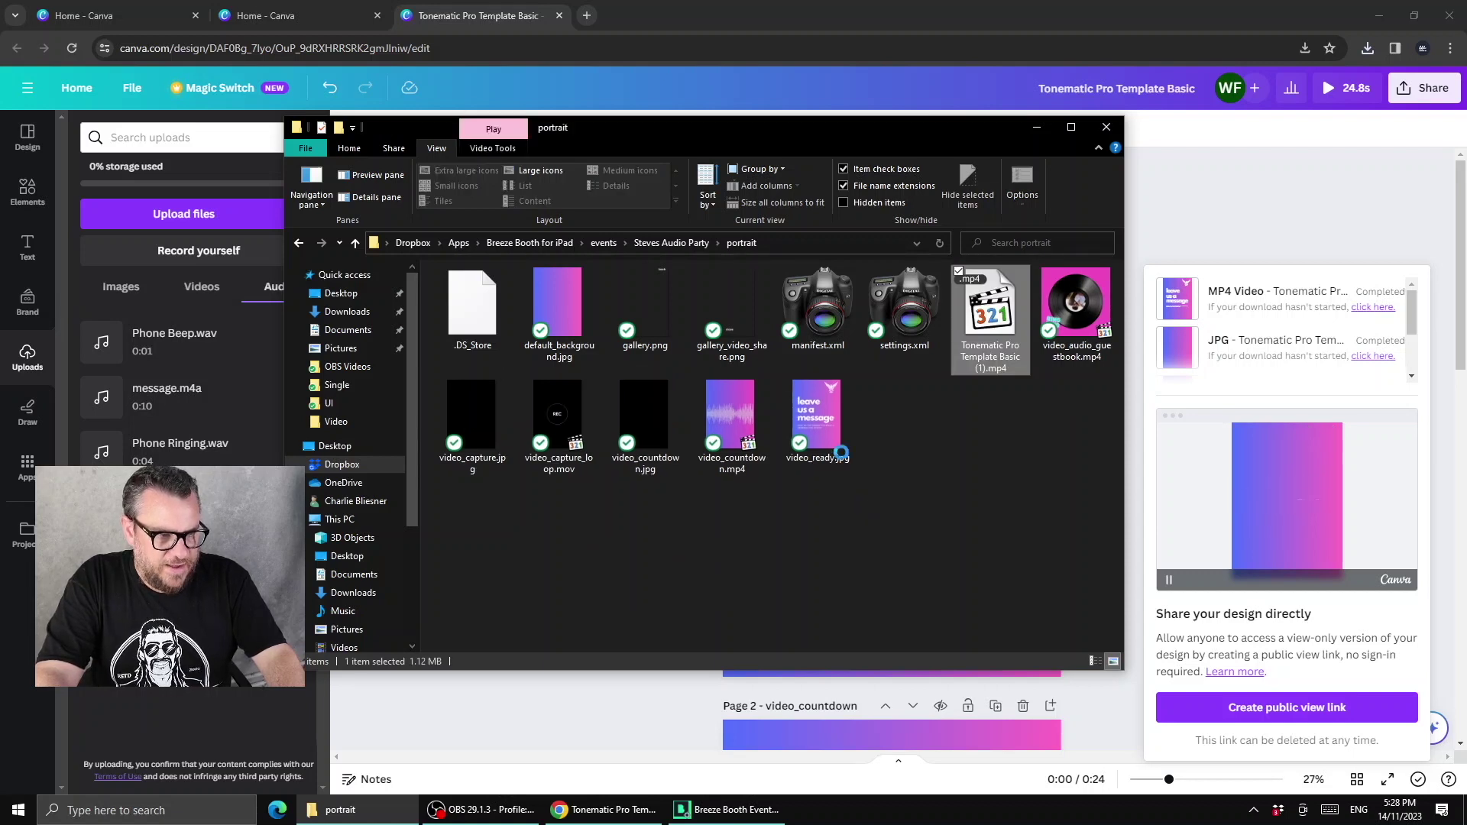
Step: Rename Tonematic Pro Template Basic (1).mp4 in the portrait folder as video_ready.mp4, without doubling the extension
left_click(827, 422)
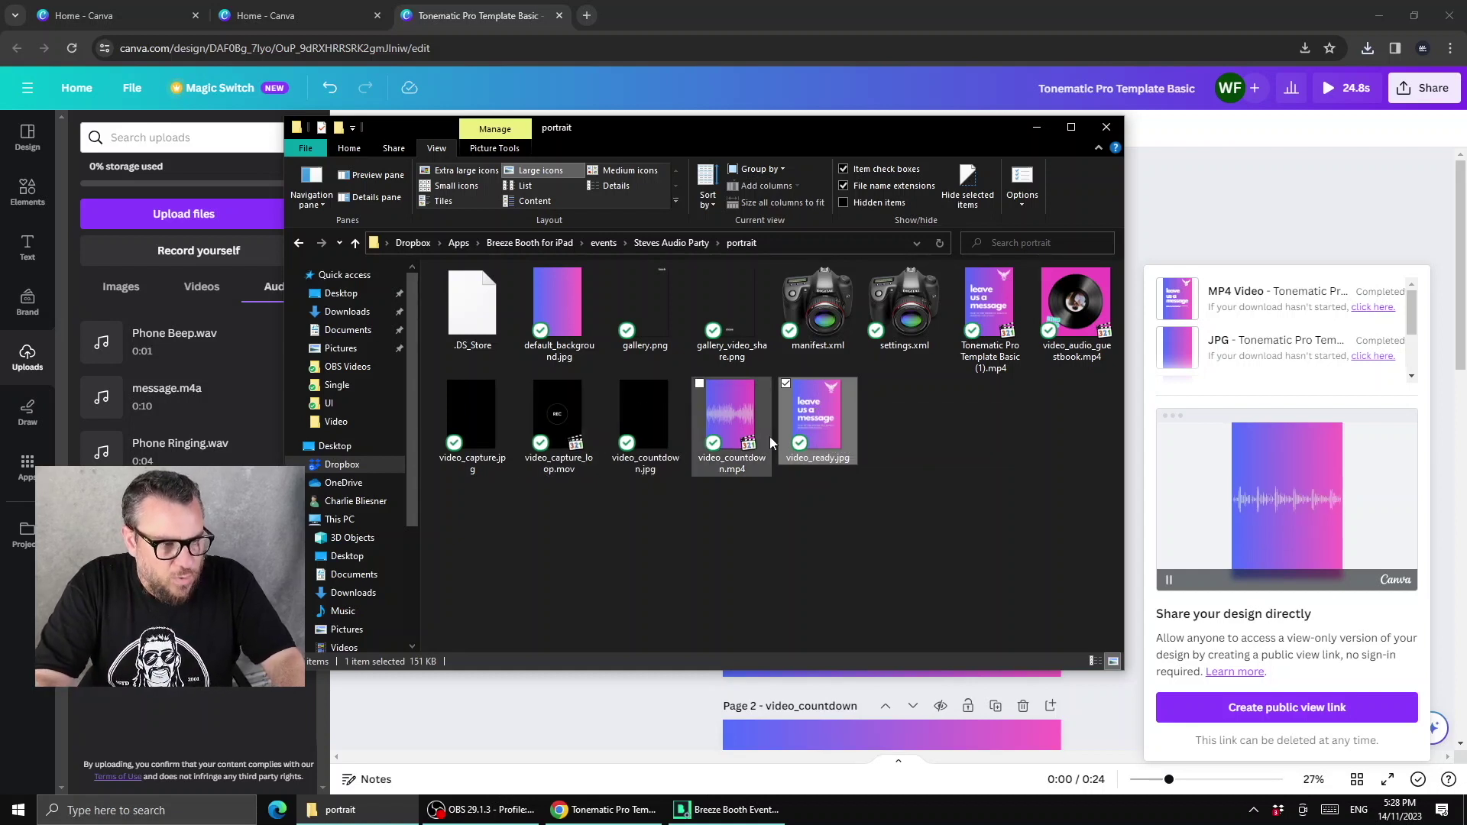
left_click(996, 310)
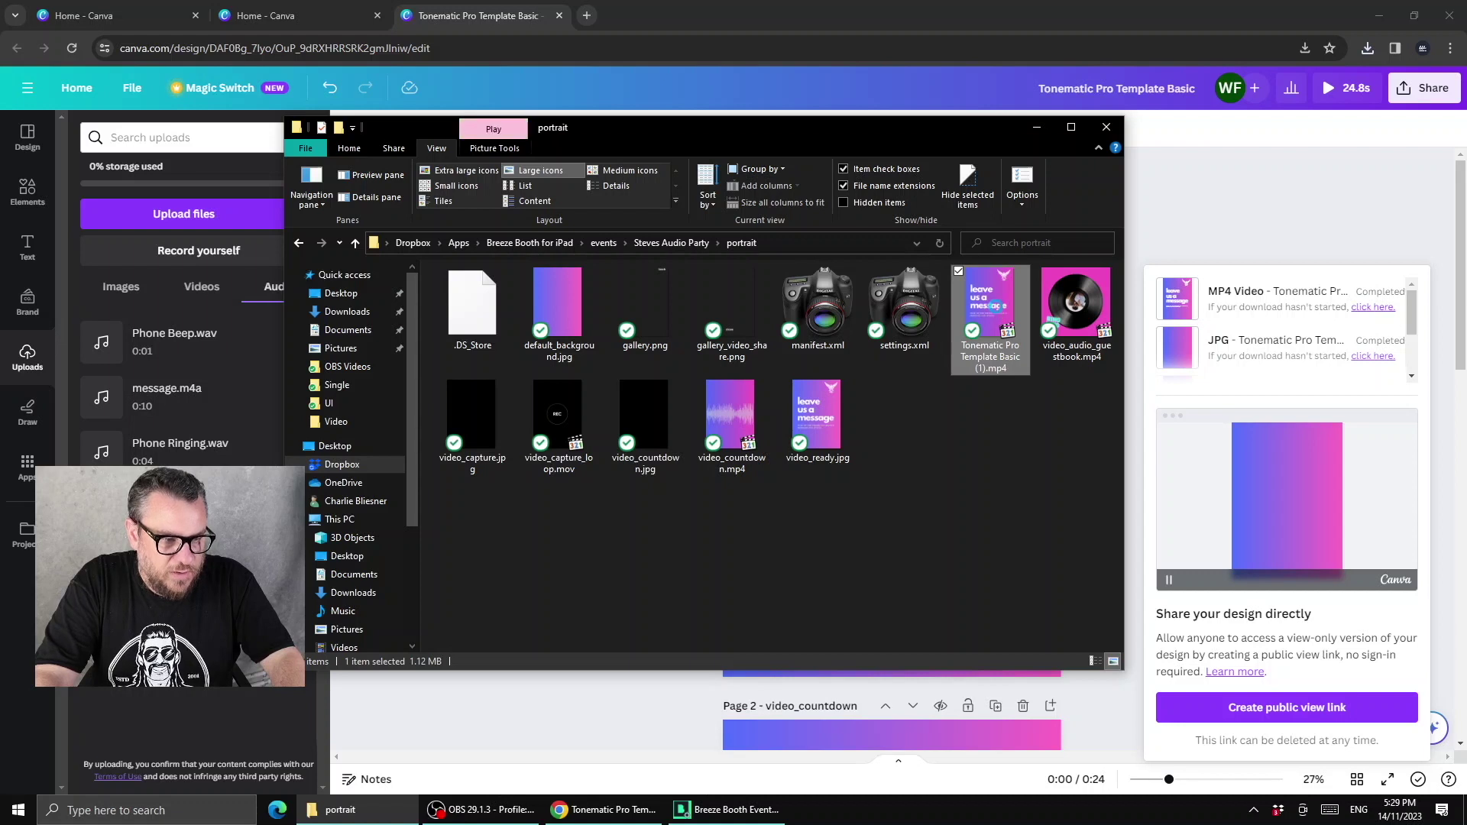
right_click(996, 308)
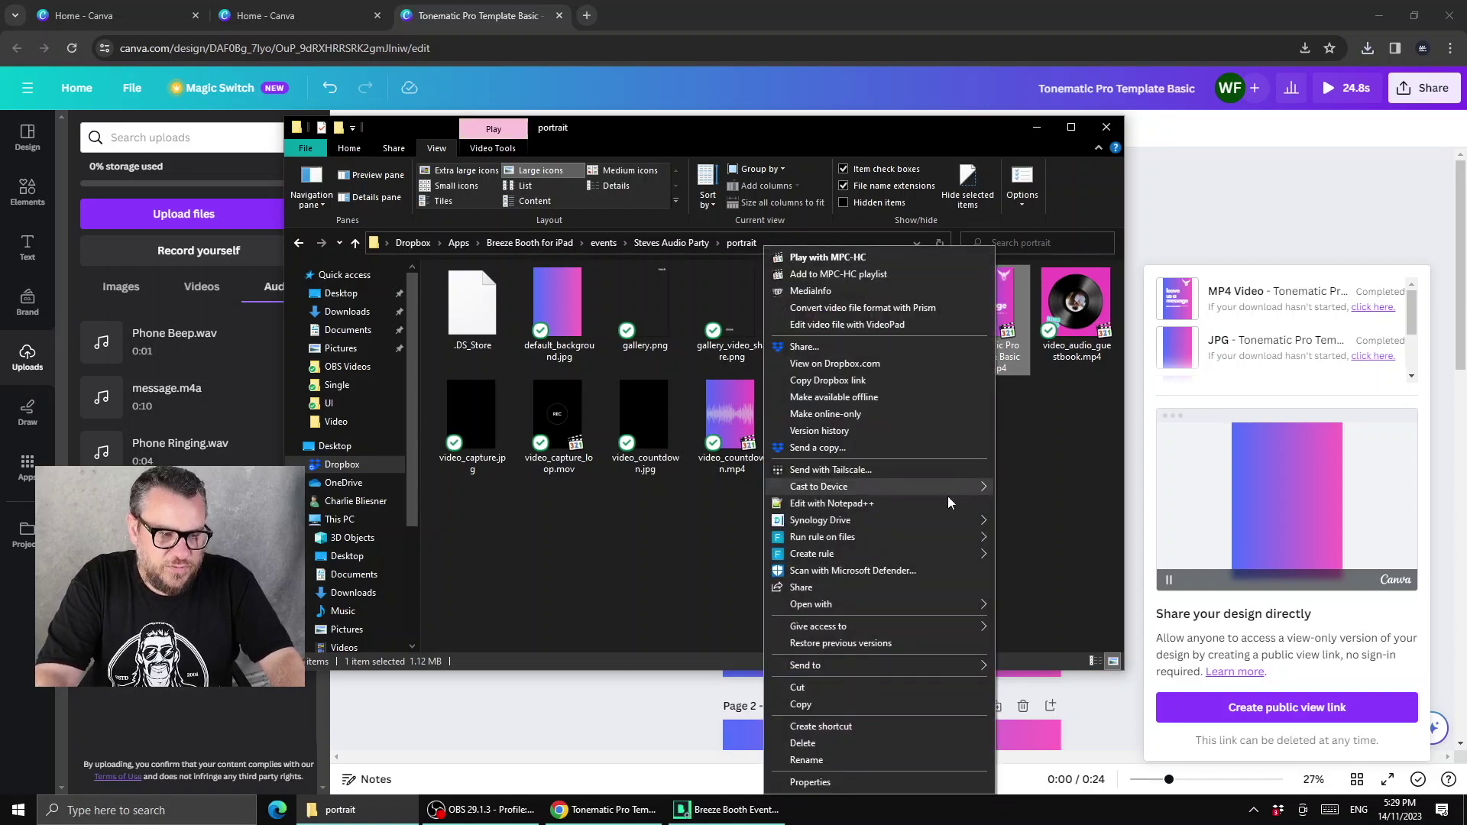
left_click(875, 758)
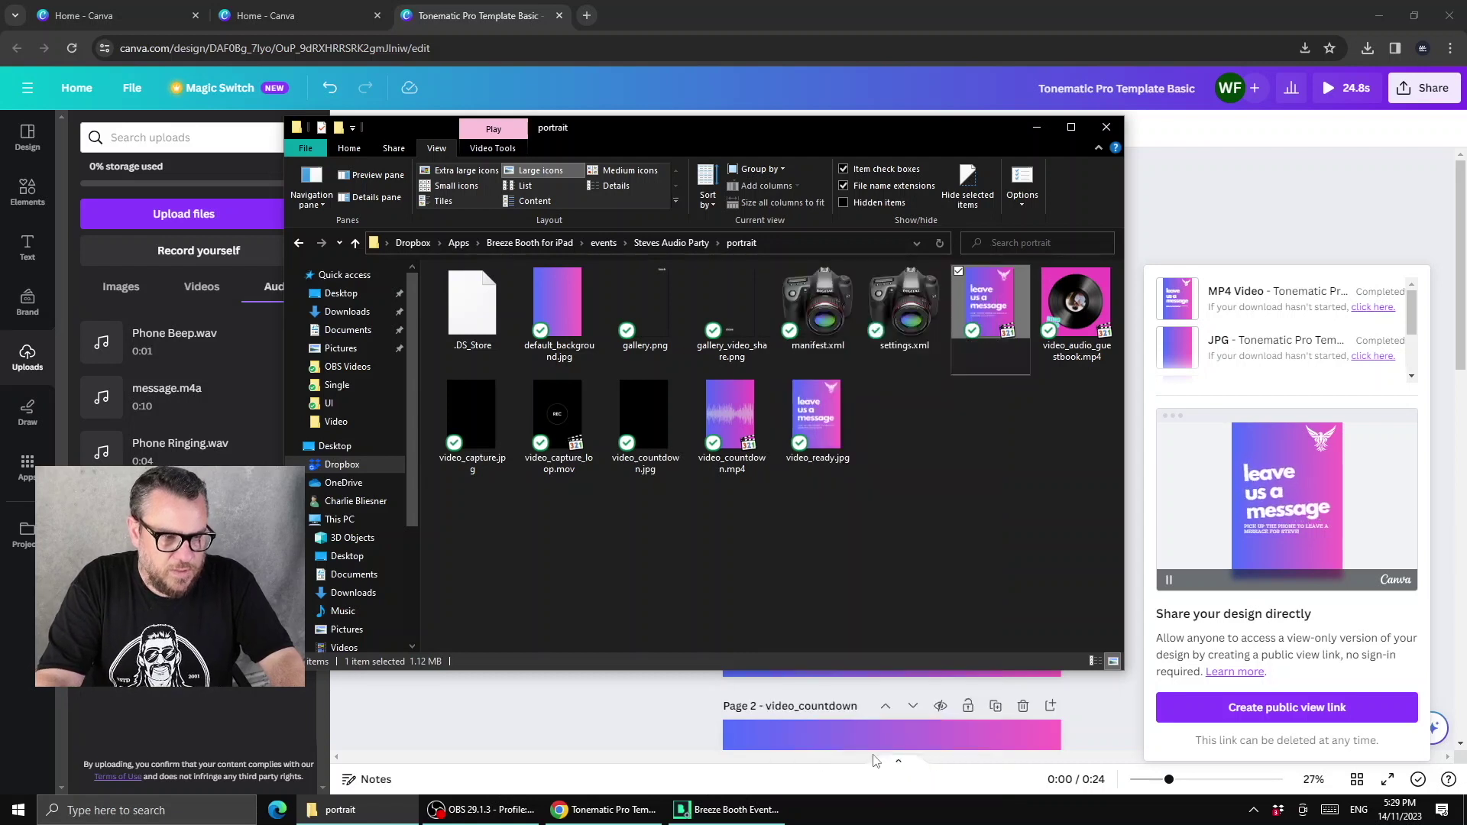
type("video_rea")
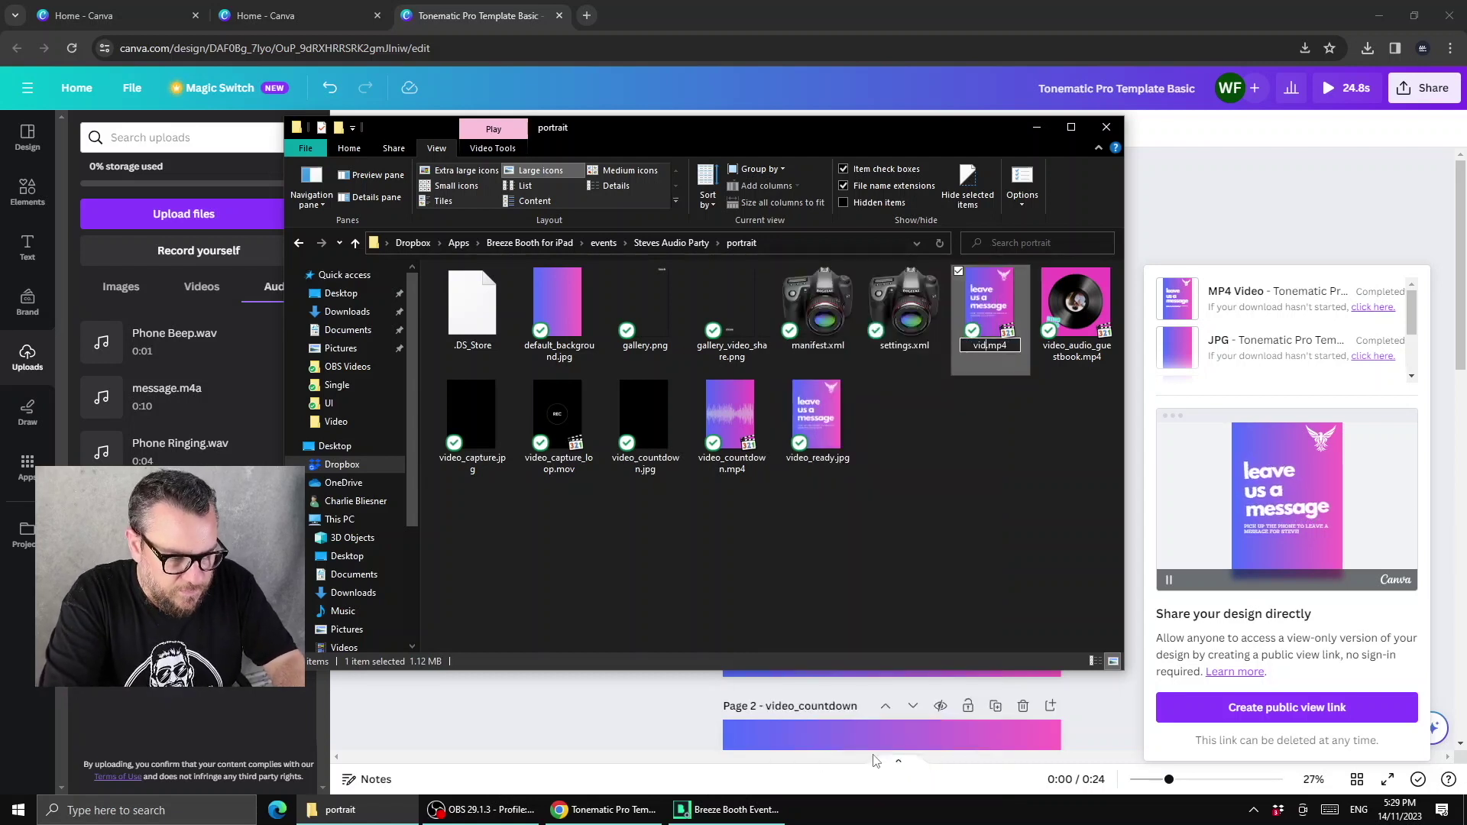
type("dy.m")
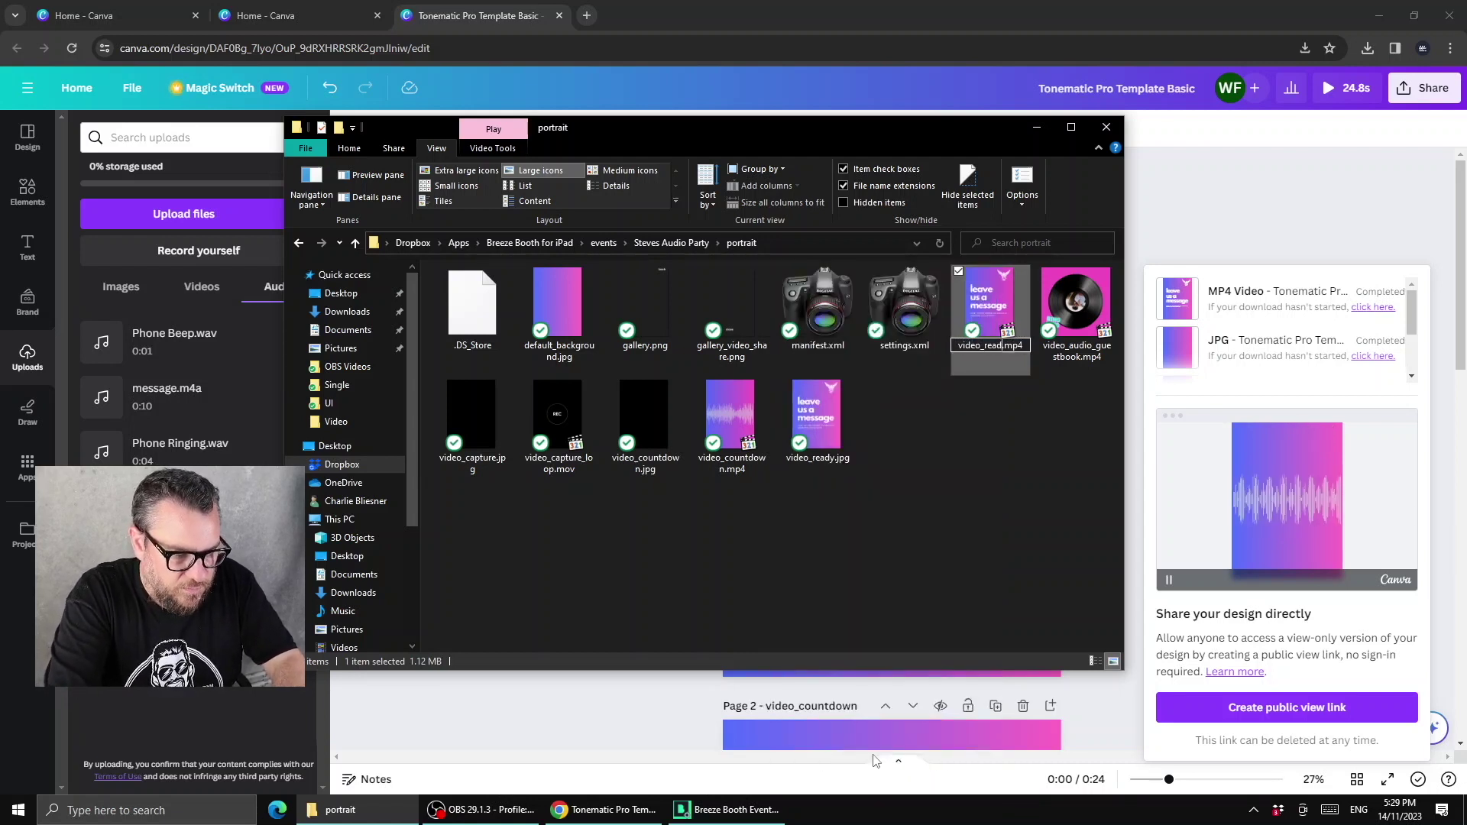
type("p")
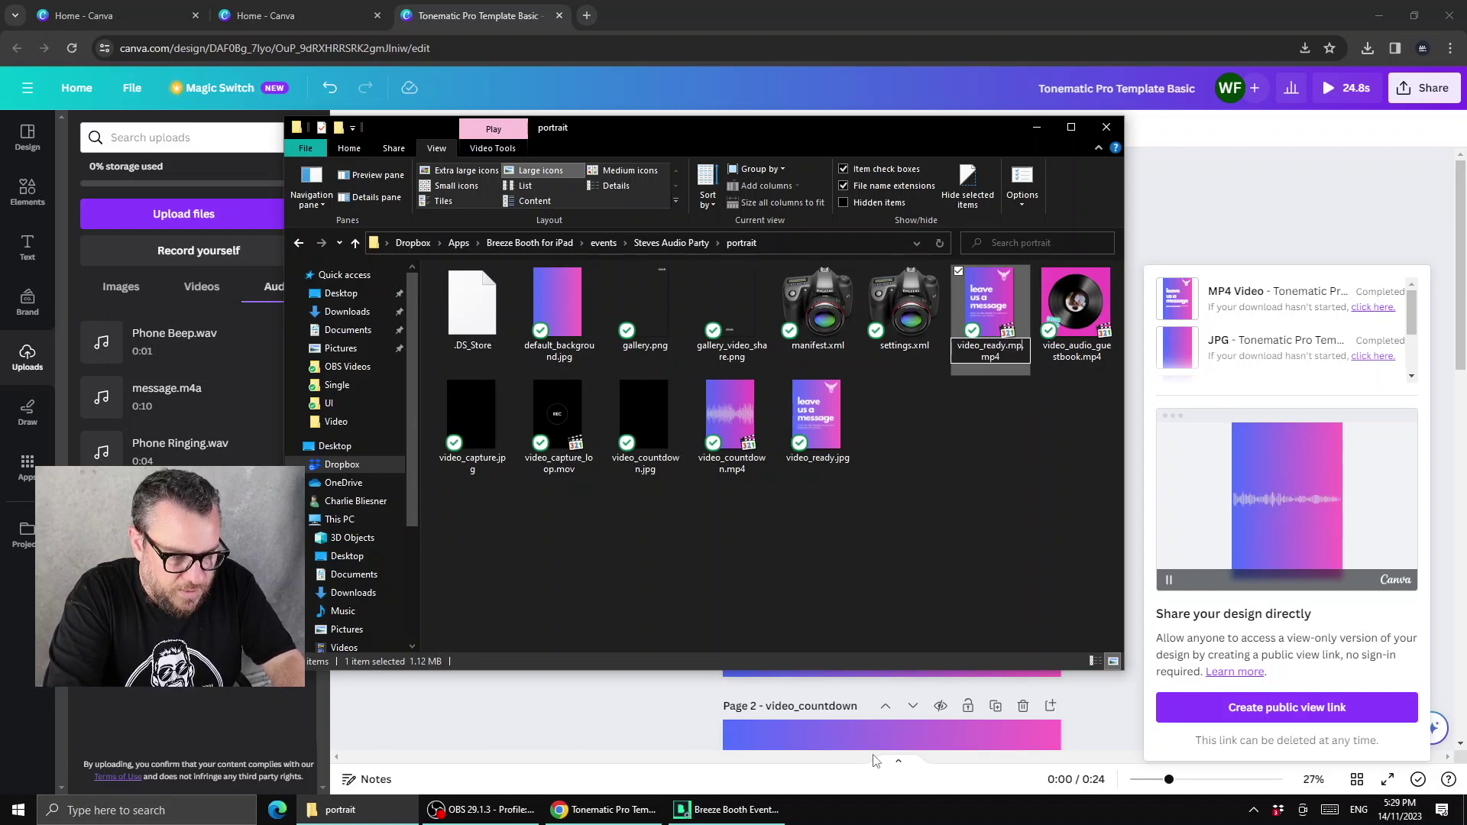
type("4")
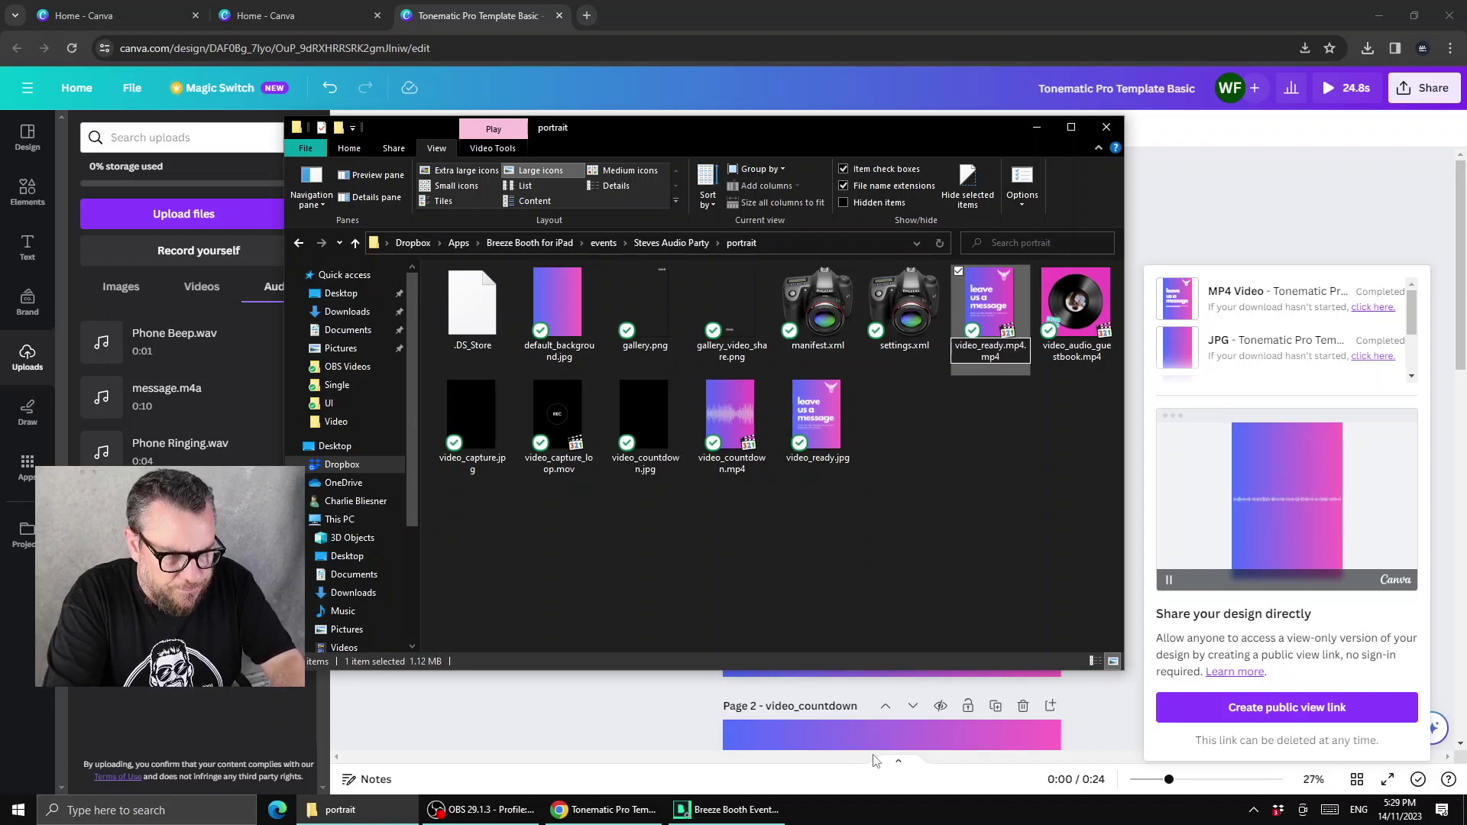
key("BackSpace")
key("BackSpace")
key("BackSpace")
key("BackSpace")
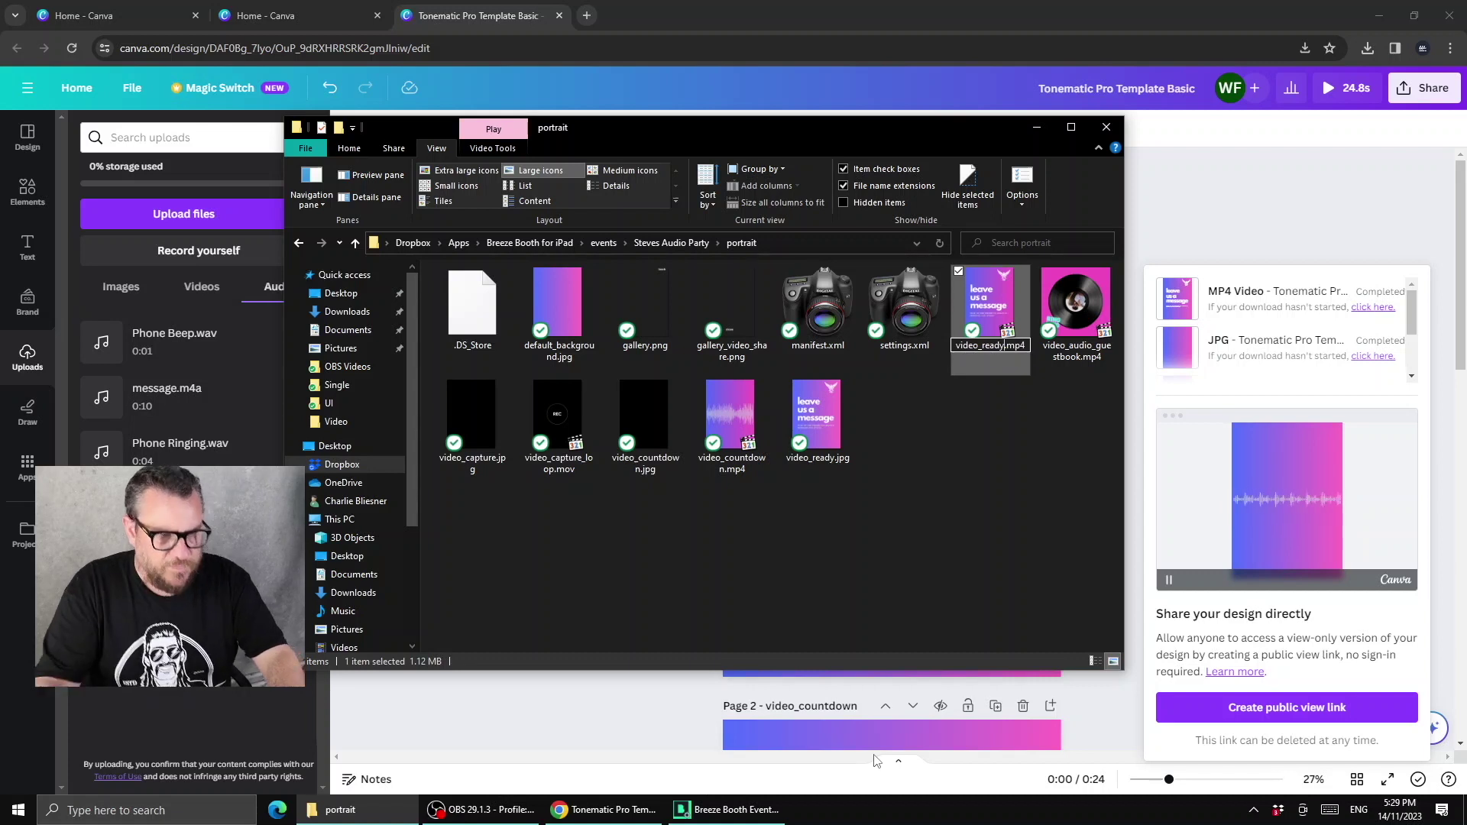
key("Return")
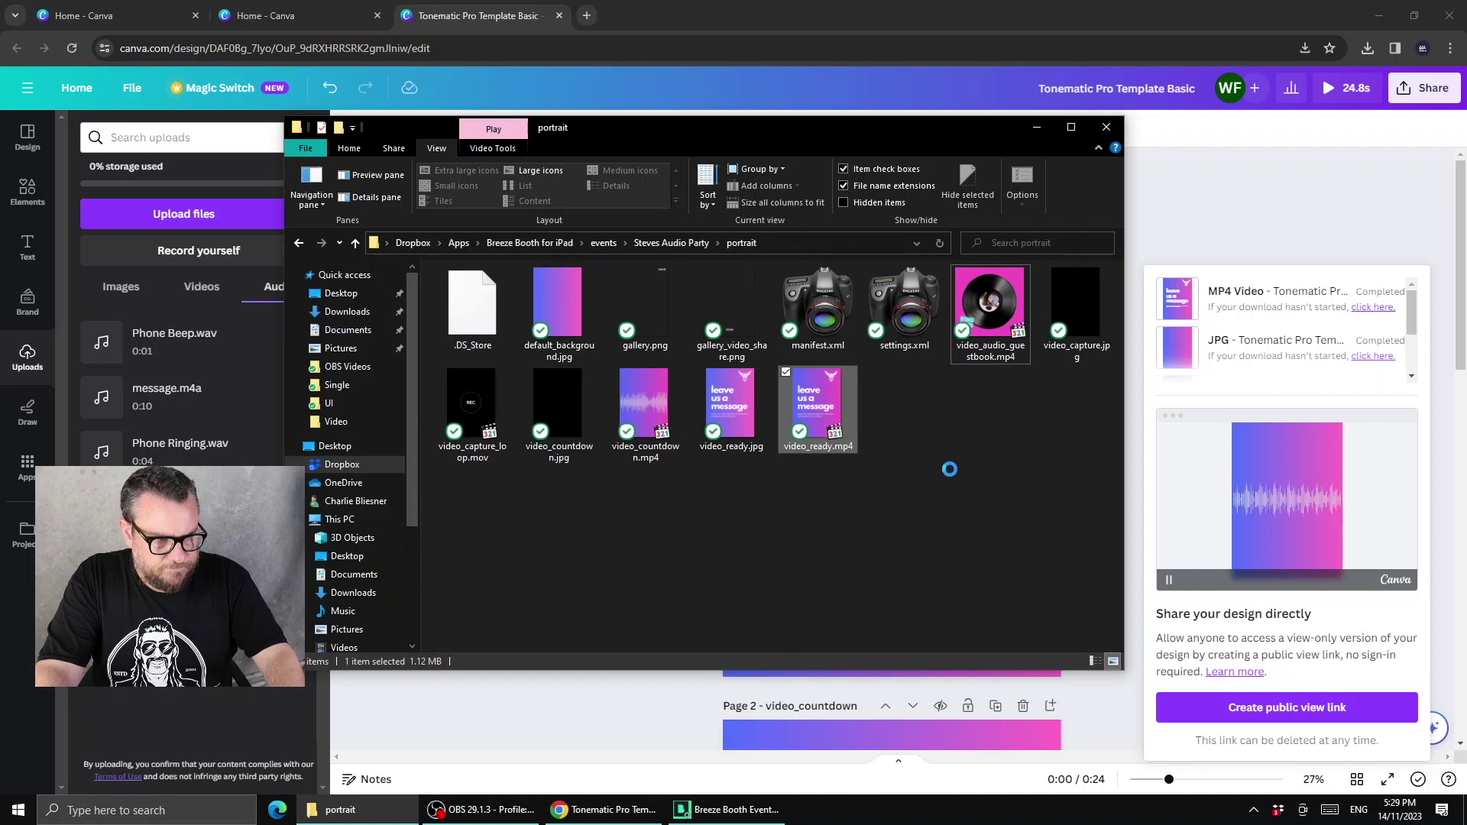
Step: Switch to Breeze Booth Event Editor, regenerate the audio party event's manifests, and check the Dropbox sync status
left_click(730, 809)
double_click(580, 297)
left_click(531, 322)
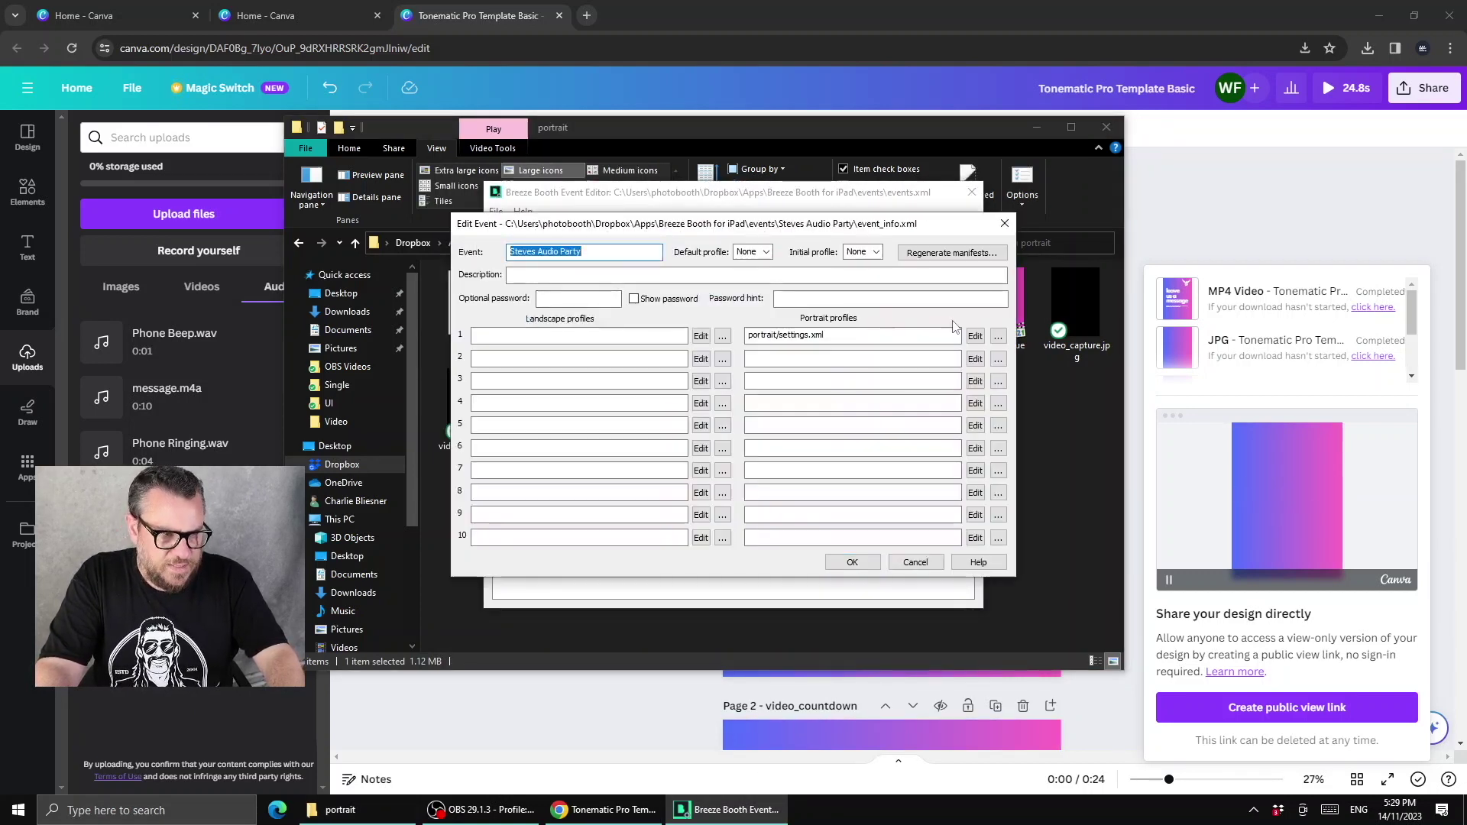
left_click(957, 254)
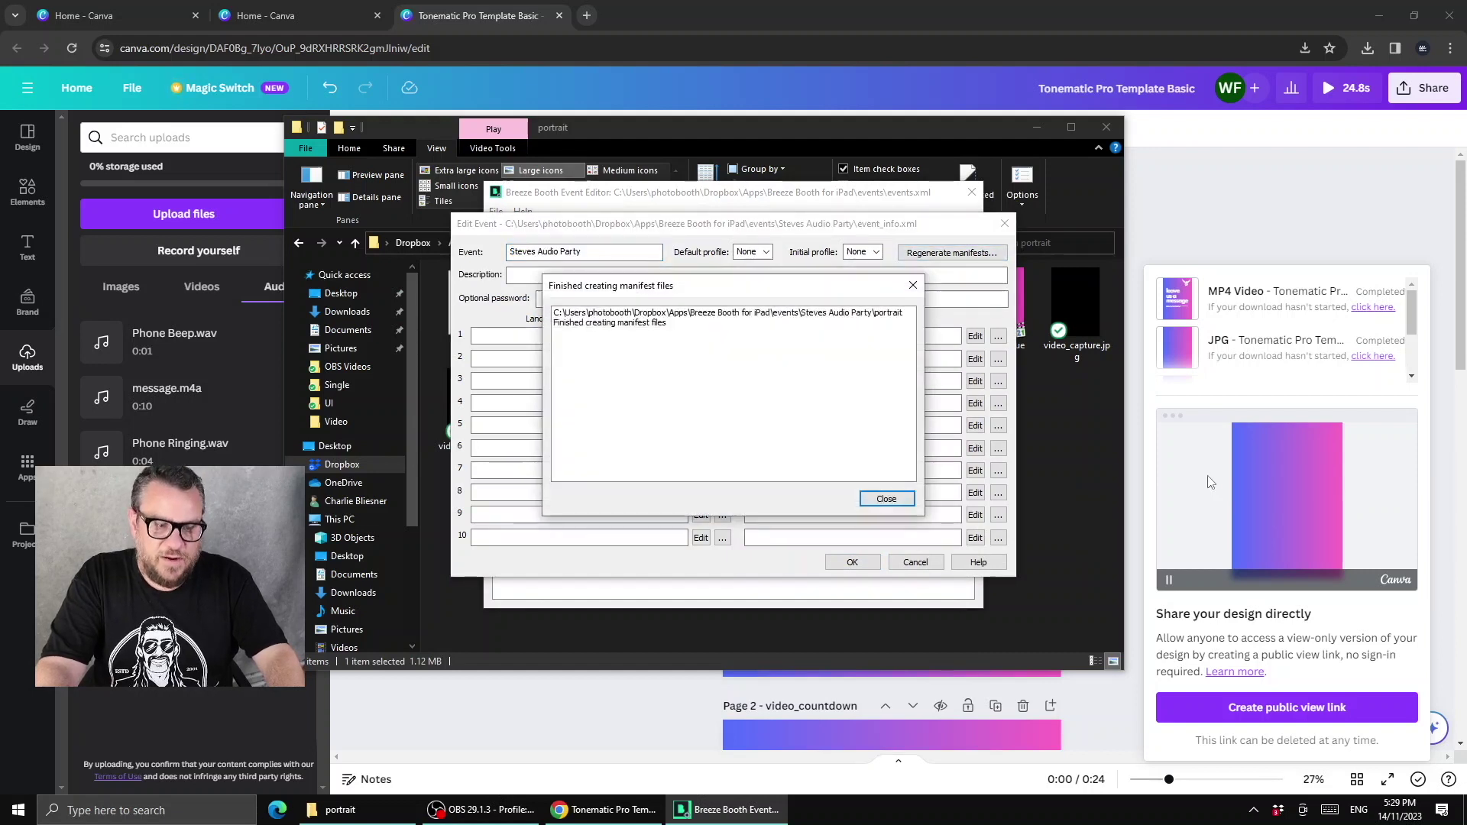
left_click(1277, 810)
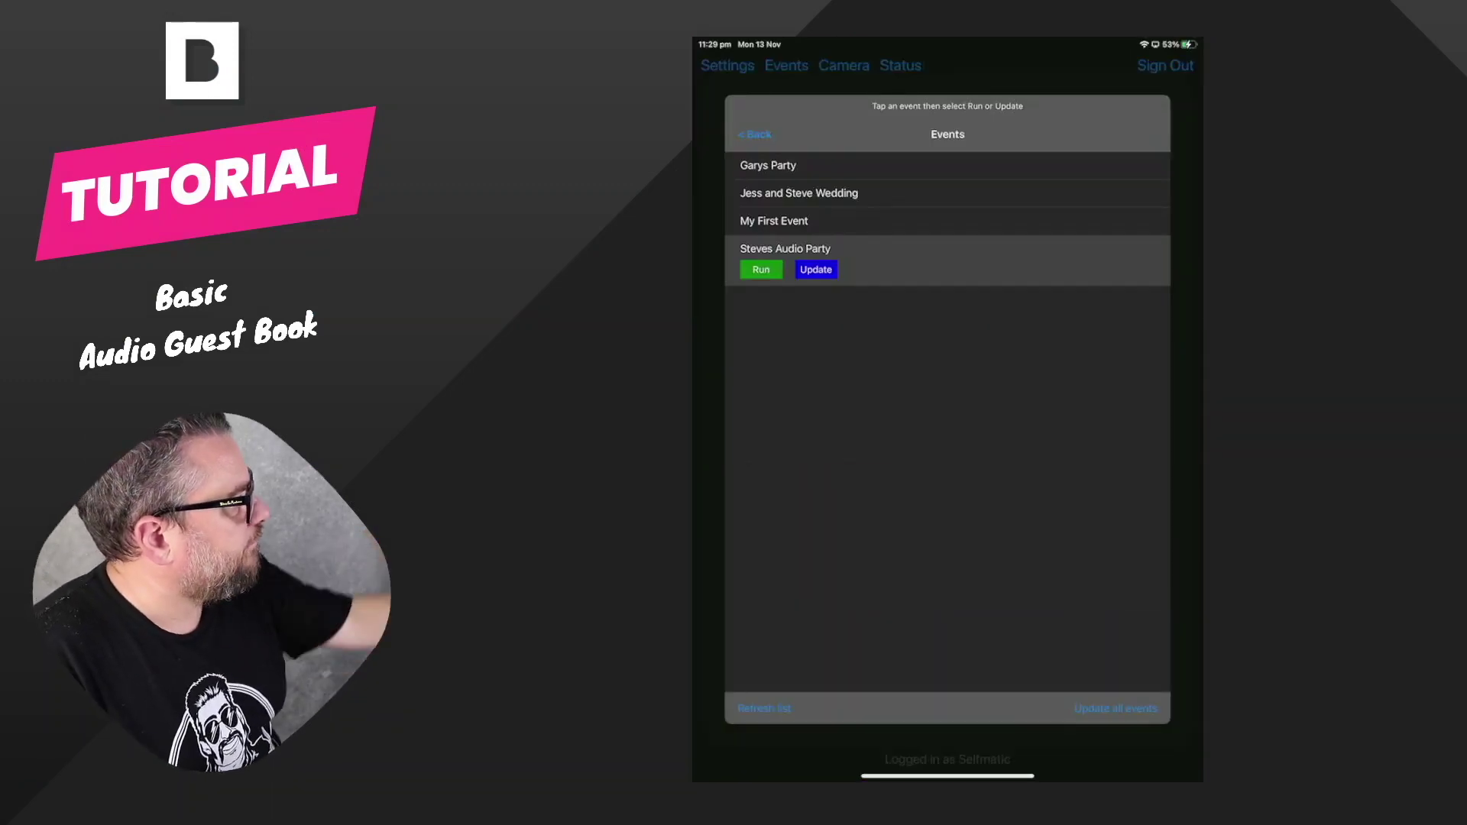
Step: Switch to Breeze Booth on the iPad, update the audio party event, and run it
left_click(816, 269)
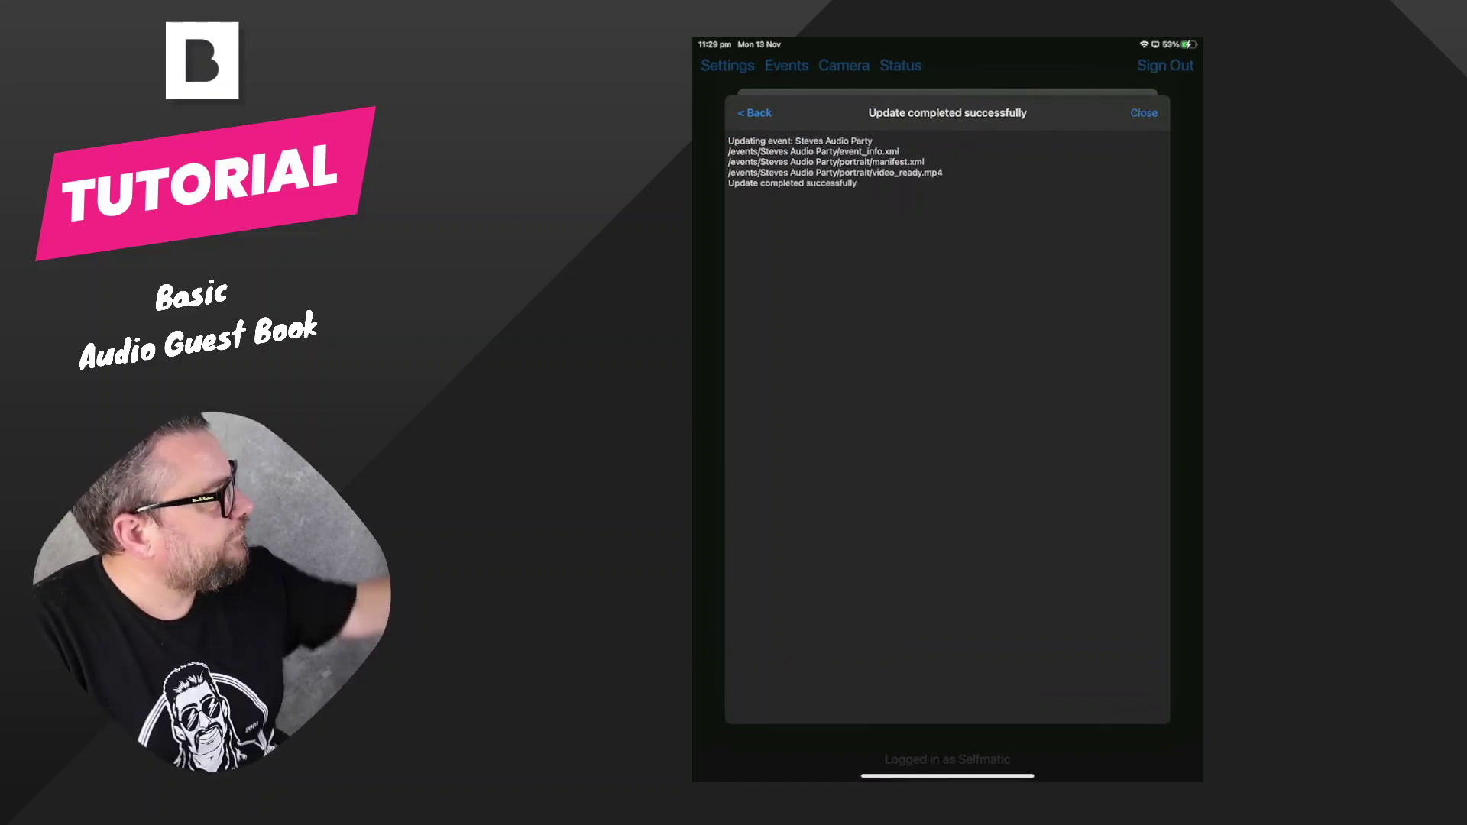
left_click(1144, 112)
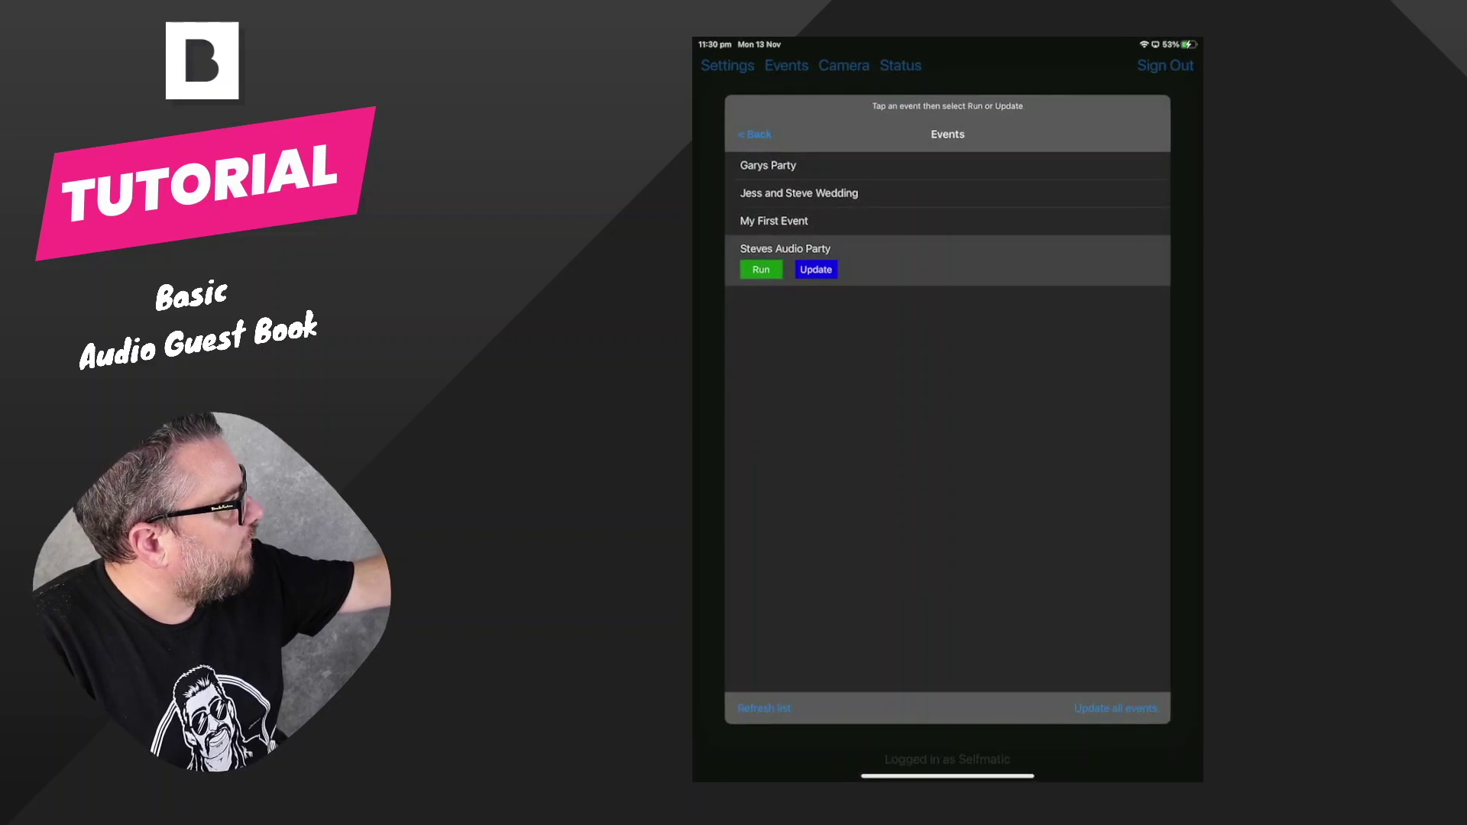
left_click(761, 269)
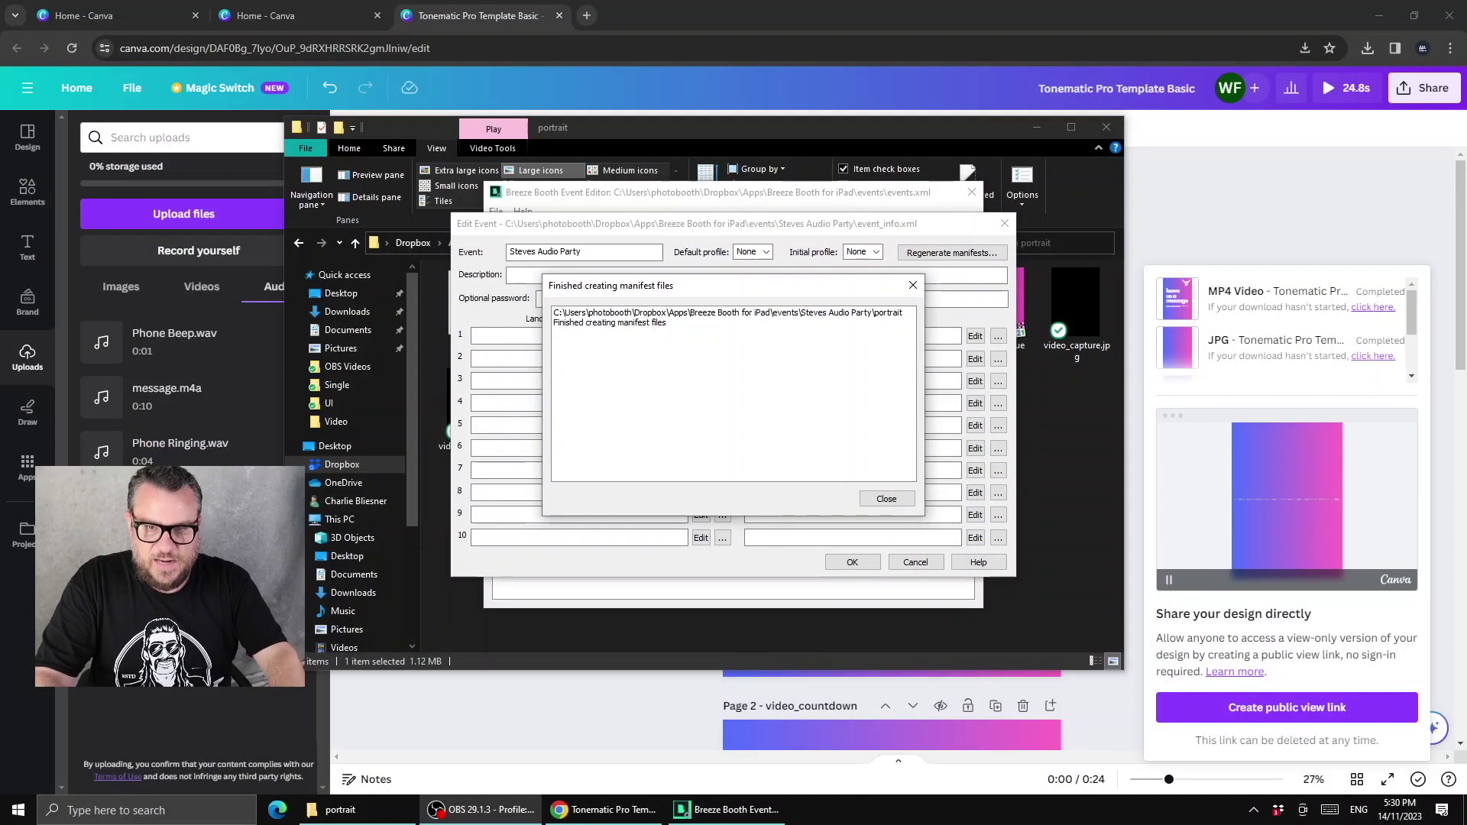
Step: Return to the portrait folder in File Explorer and rename video_ready.mp4 as video_ready_loop.mp4
left_click(1097, 434)
left_click(818, 407)
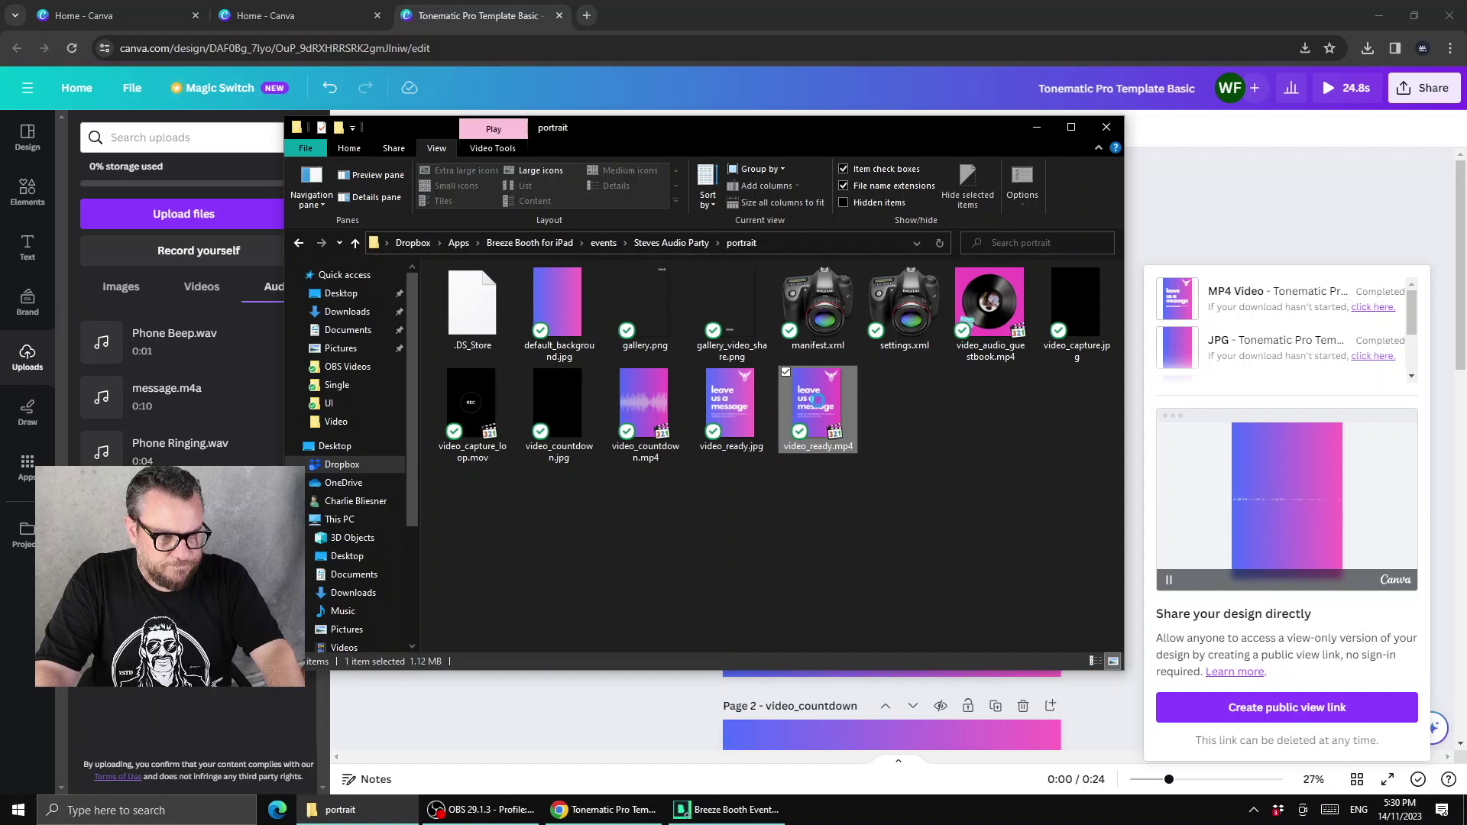
right_click(819, 407)
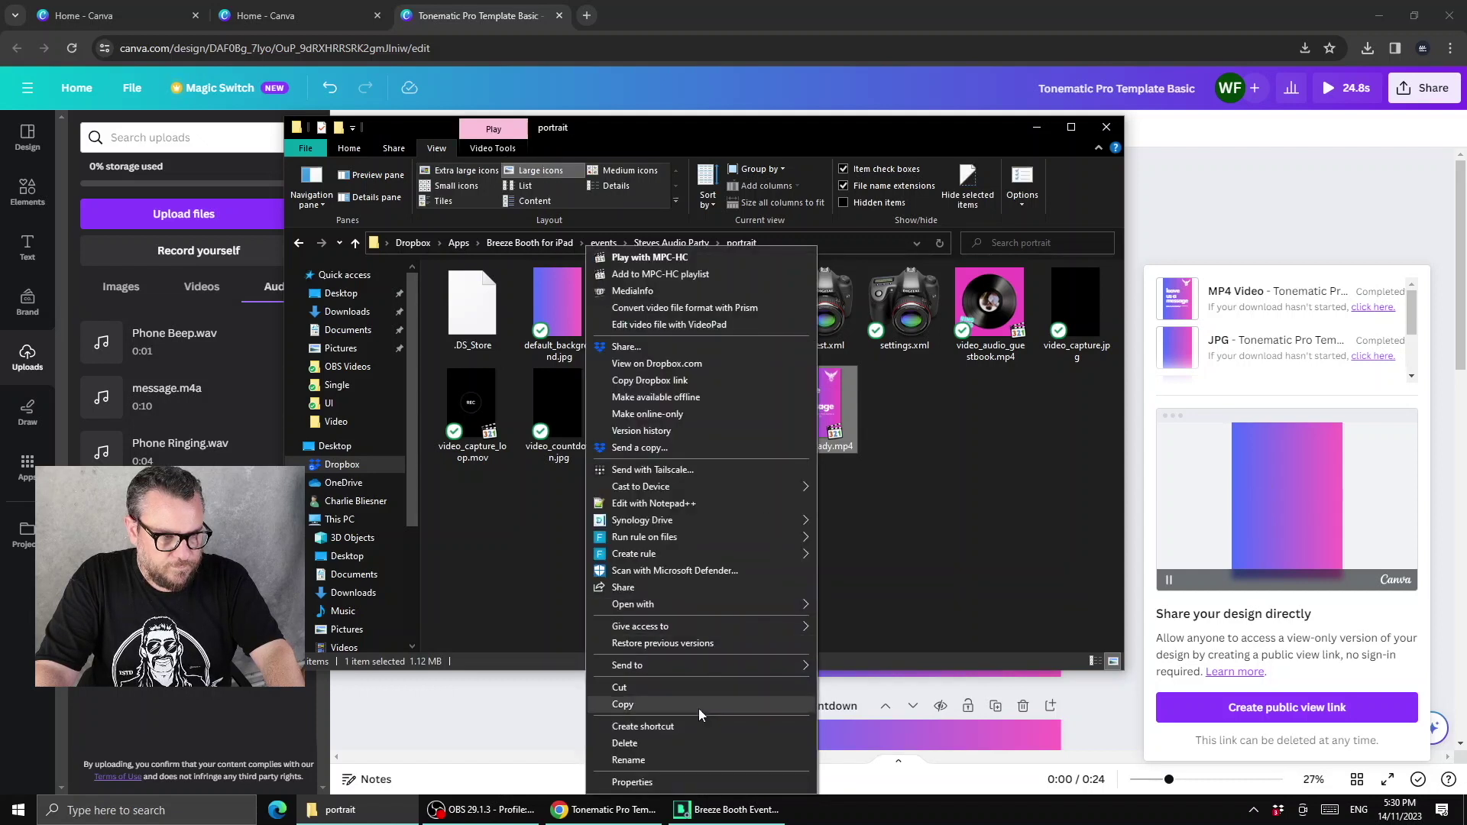
left_click(697, 753)
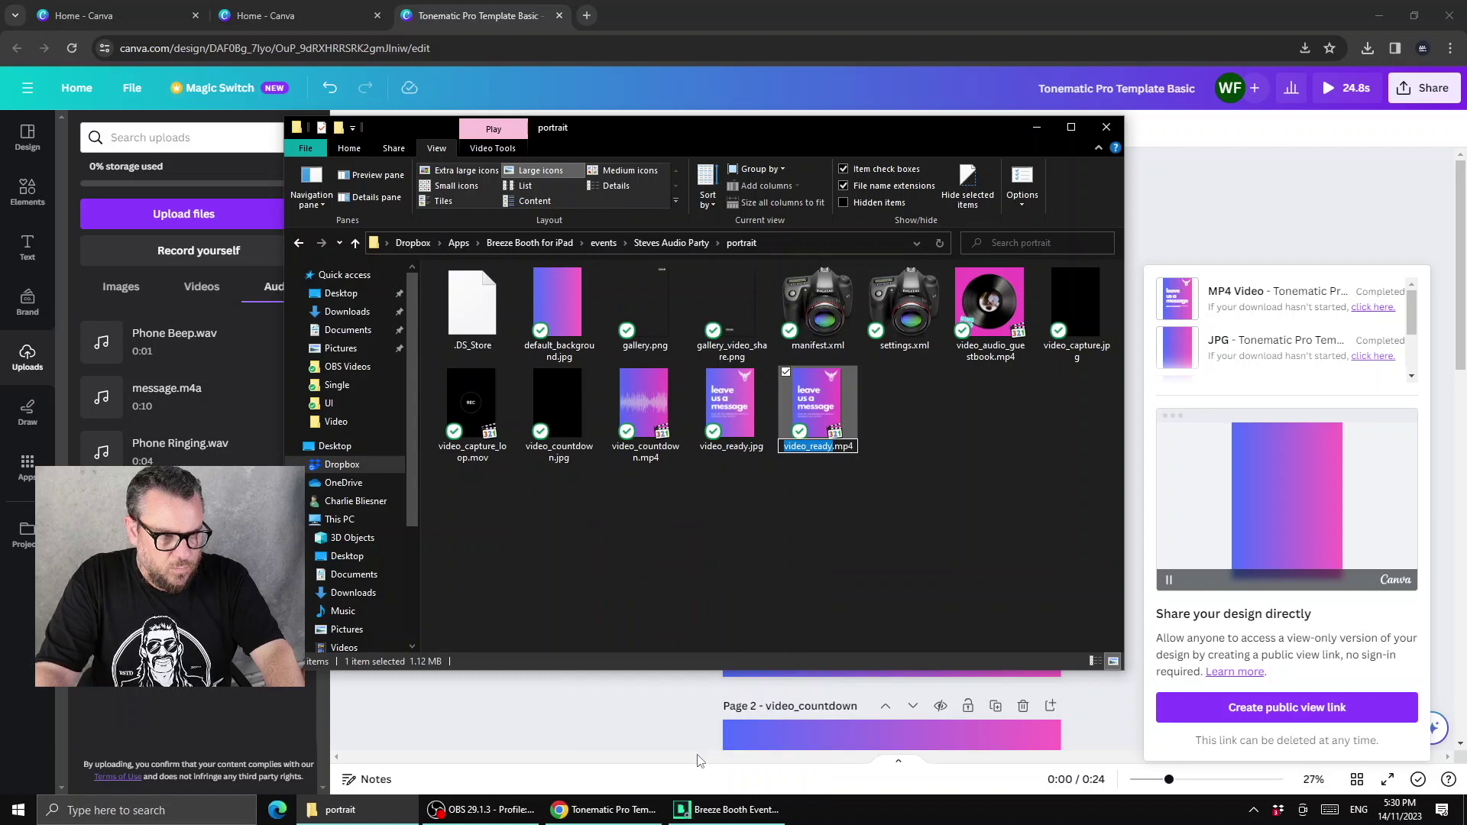
key("Right")
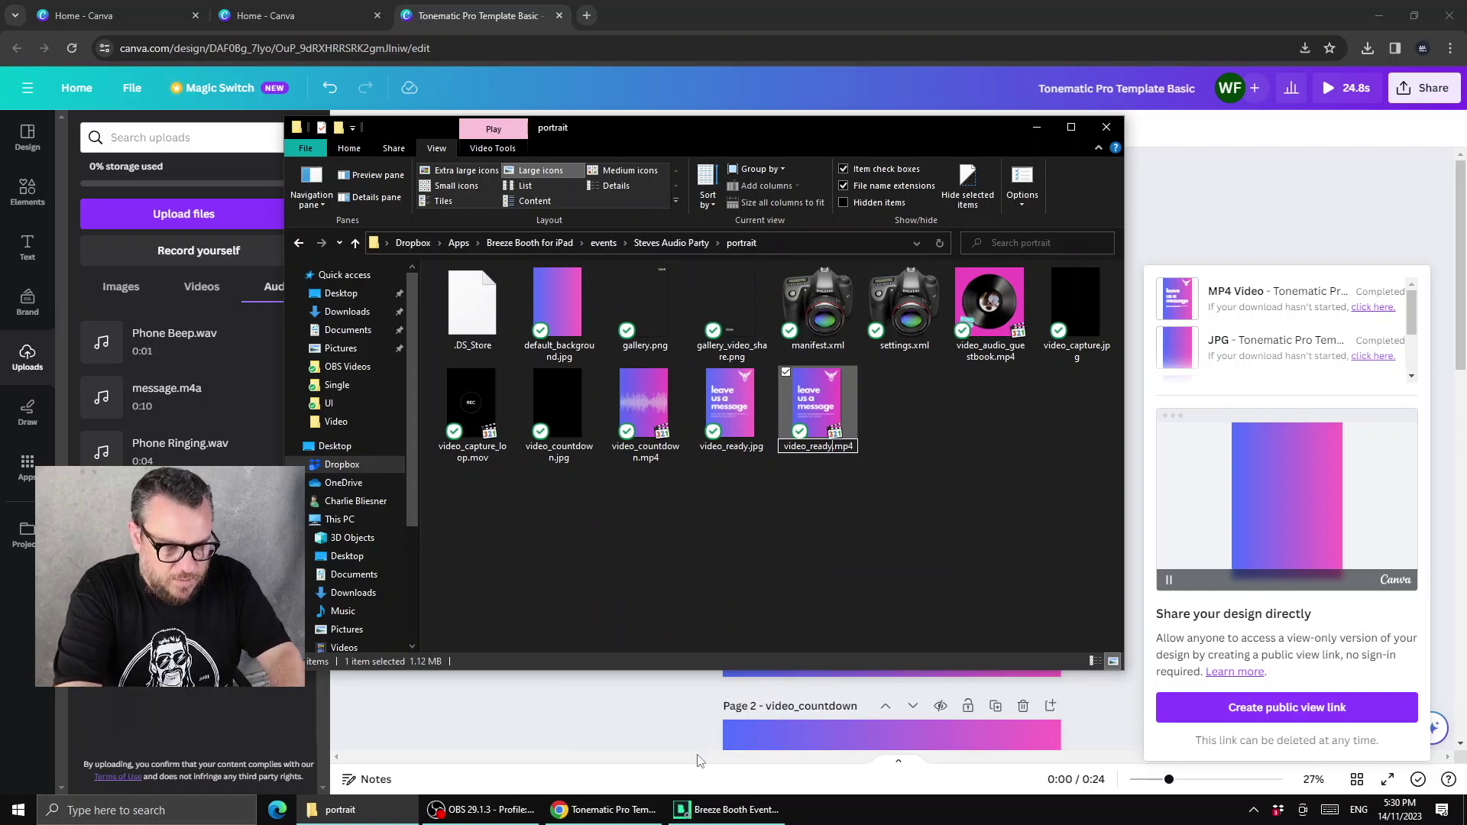
type("_loop")
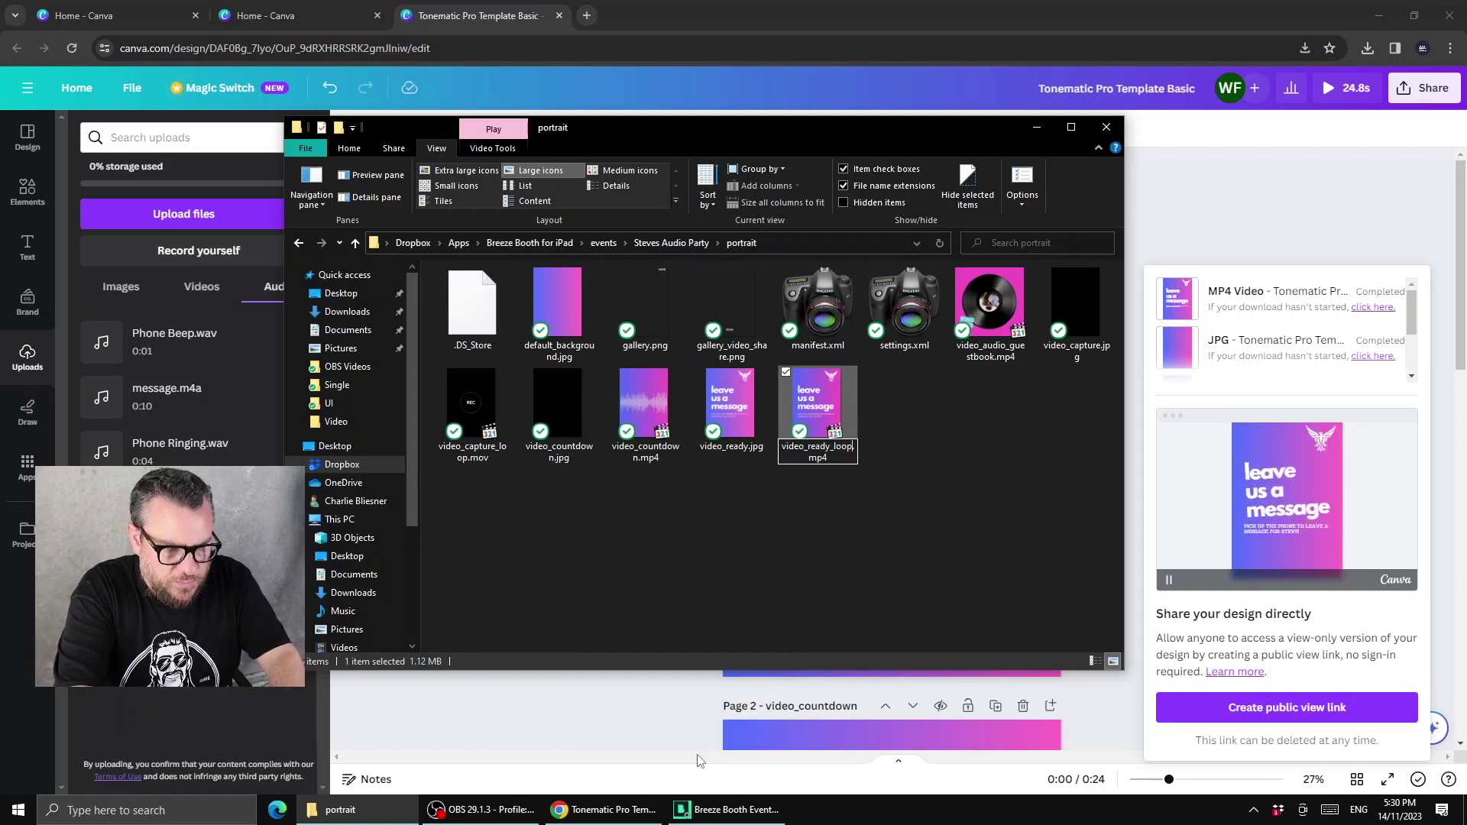
key("Return")
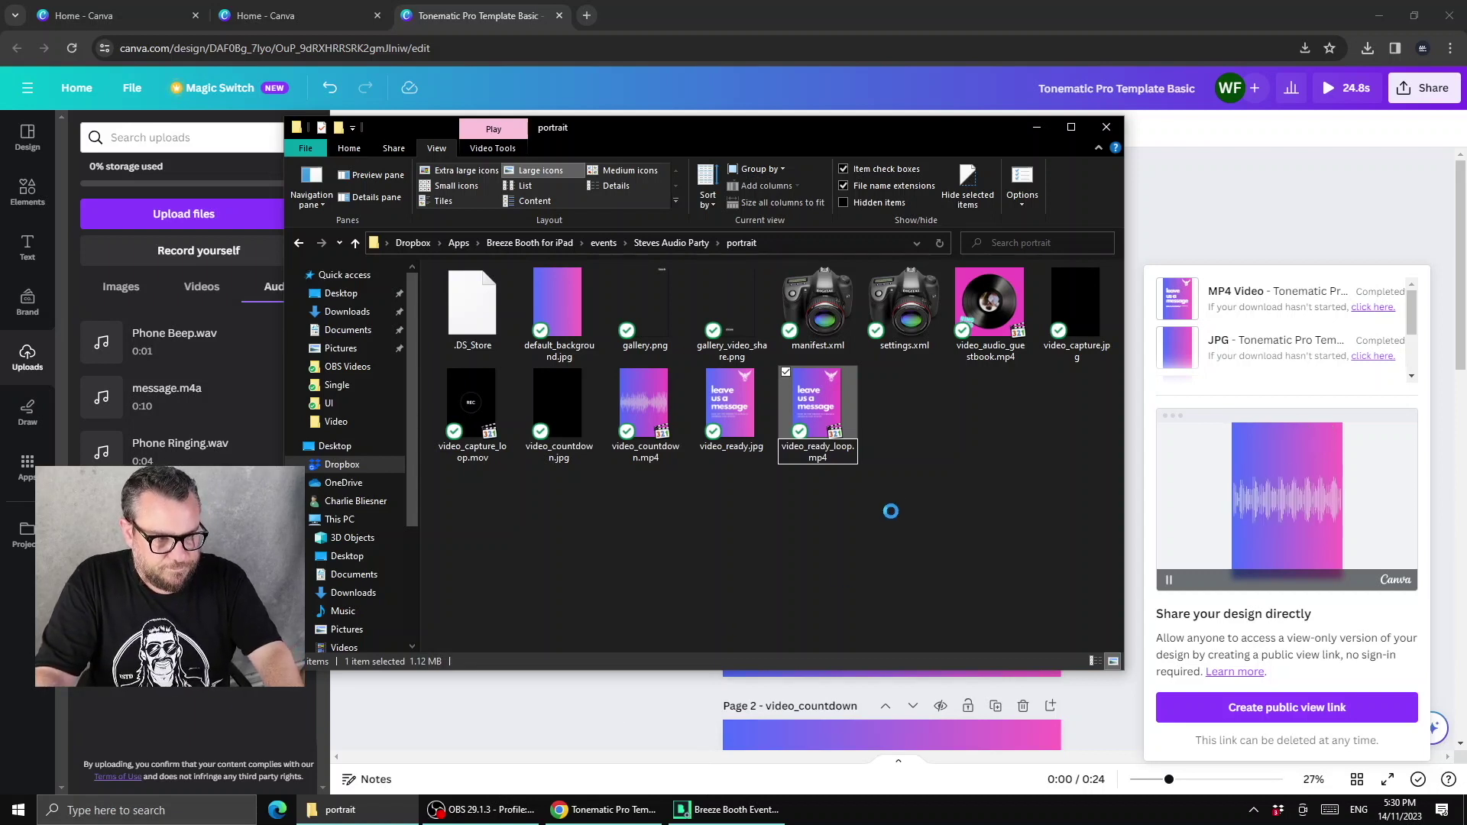
Step: Switch back to Breeze Booth Event Editor and regenerate the audio party event's manifests for the renamed loop video
left_click(753, 807)
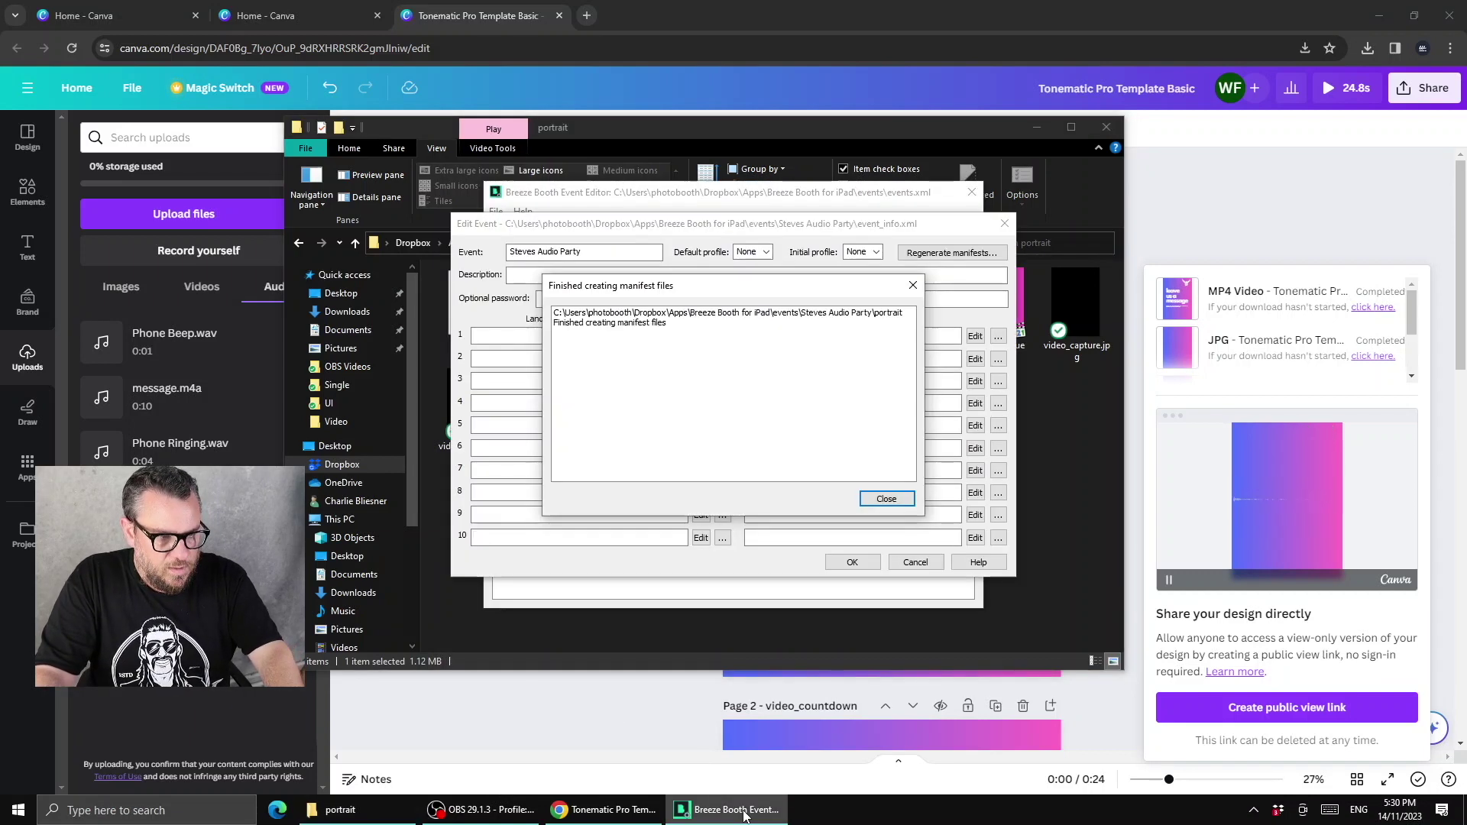
left_click(864, 498)
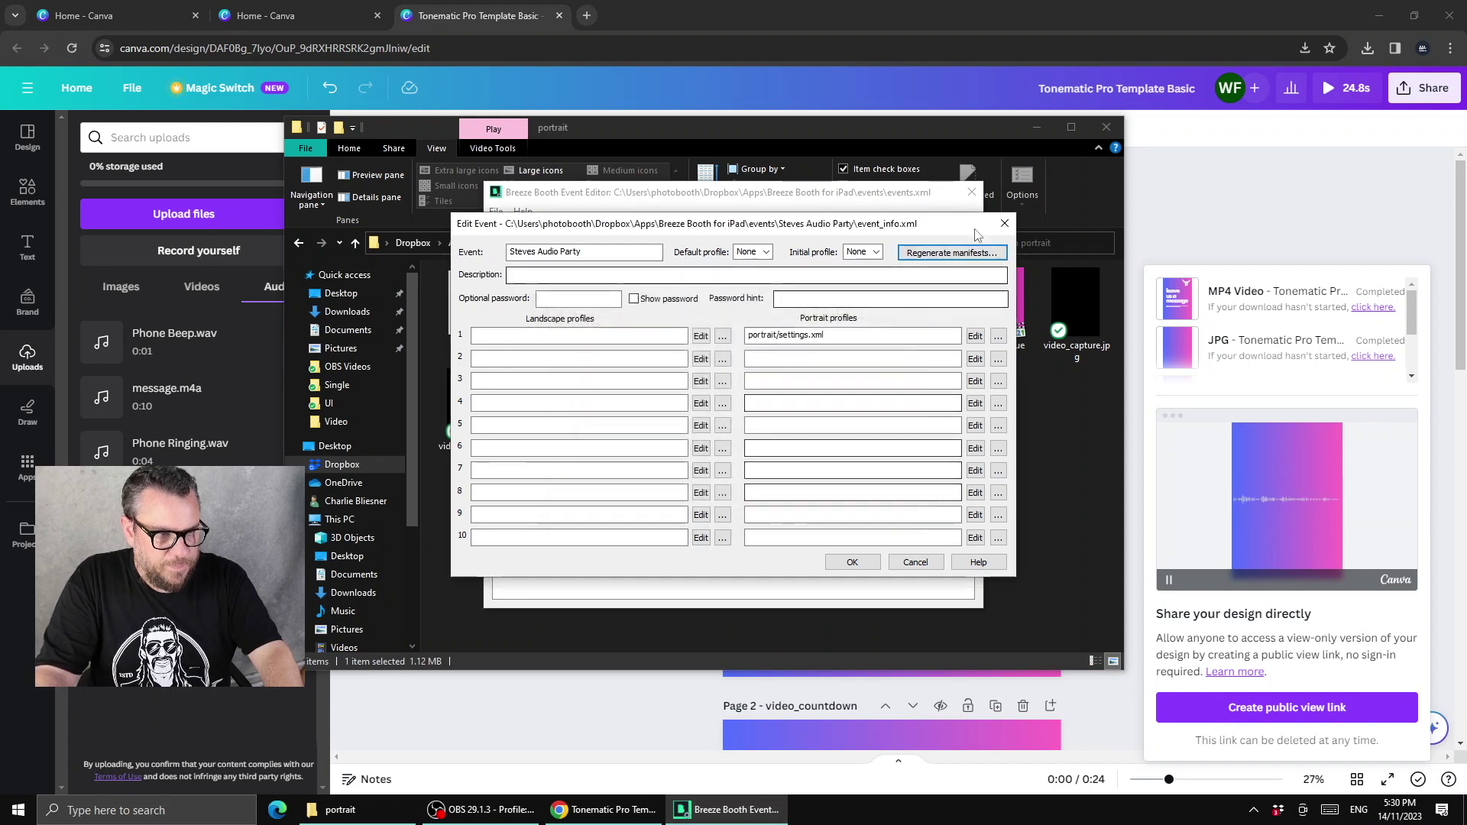
left_click(958, 254)
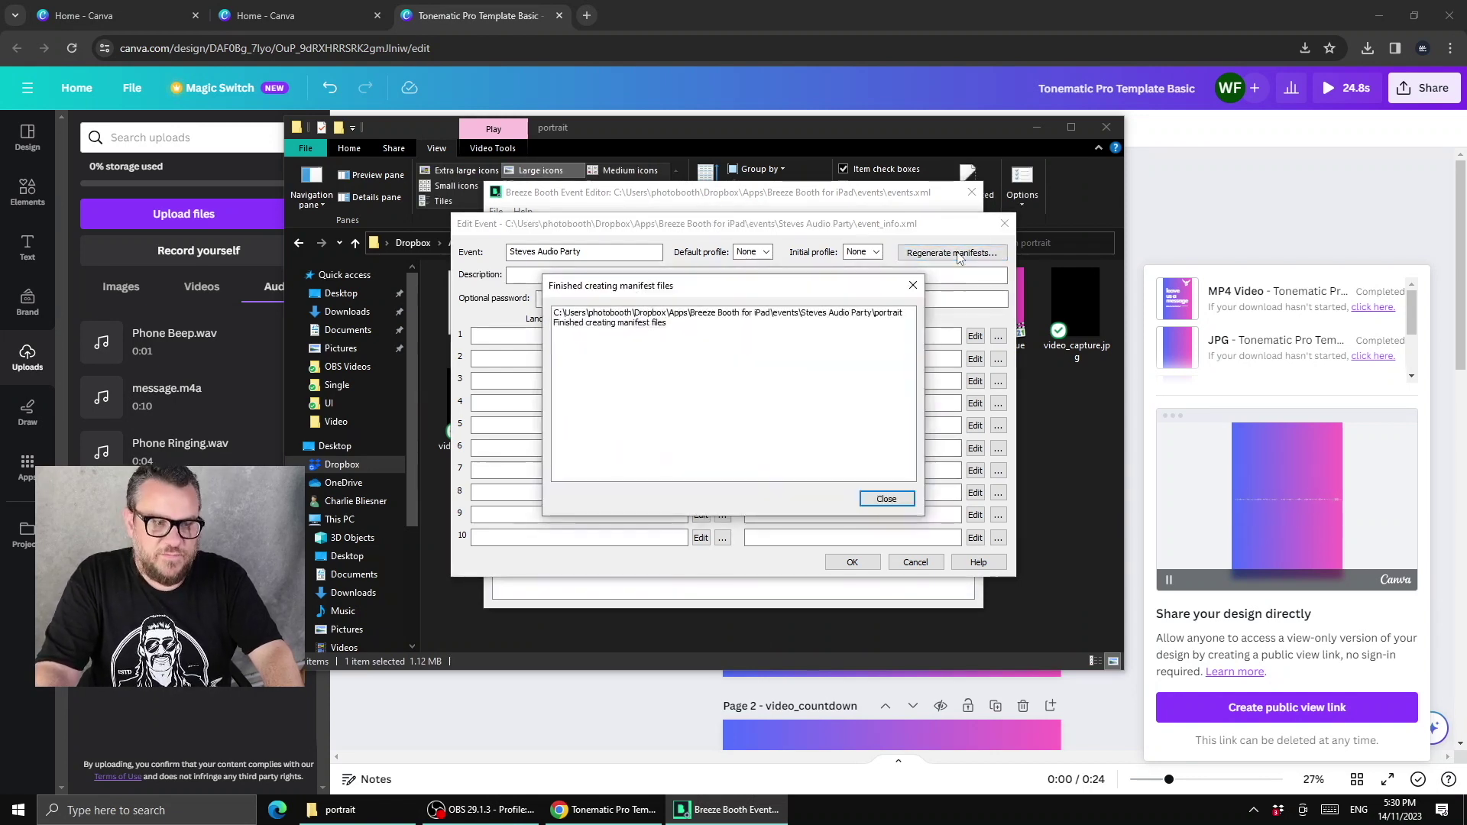
left_click(890, 498)
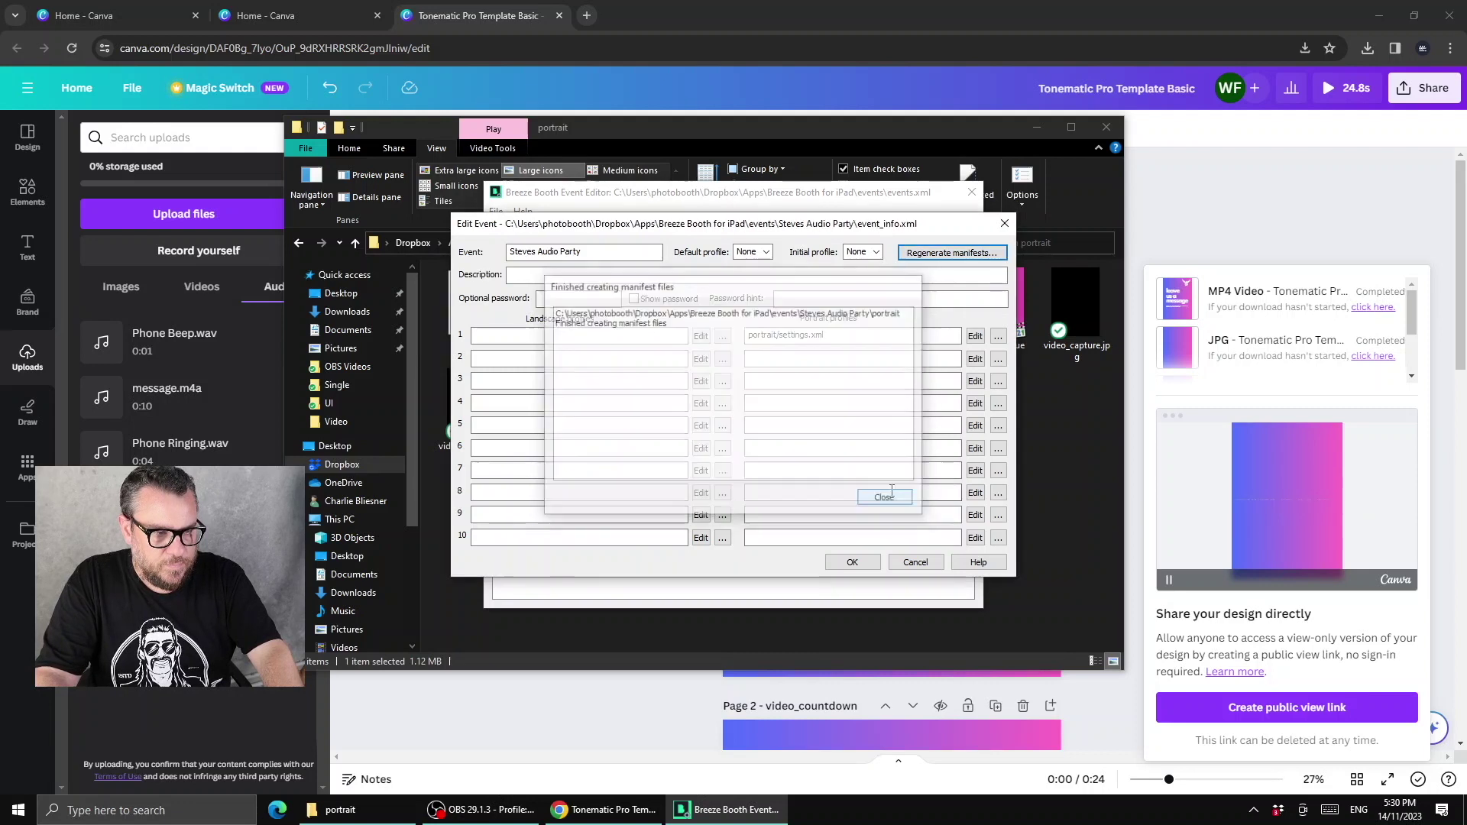